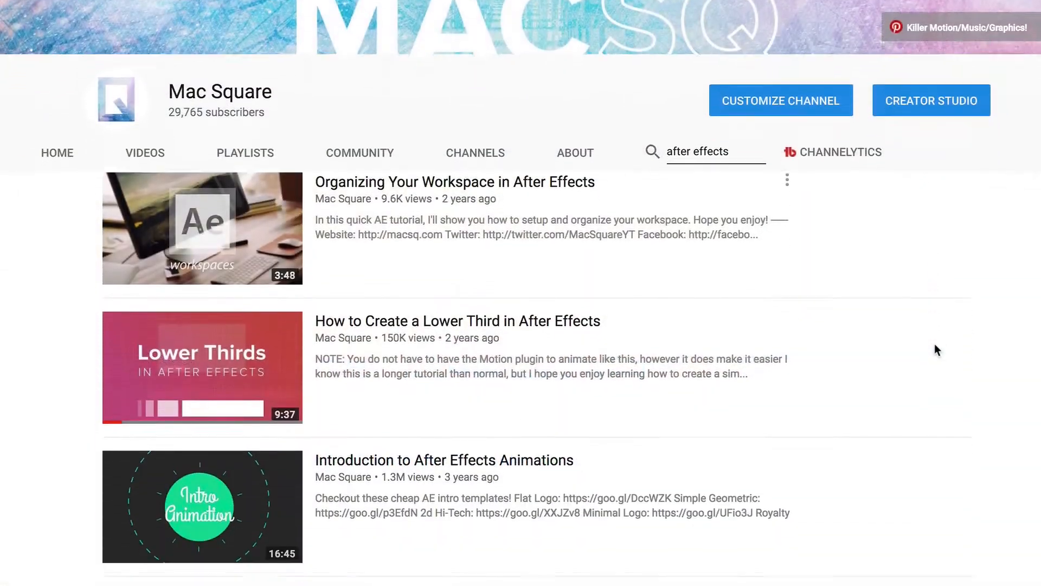
Preview the finished BGTAE intro video in QuickTime Player, and in After Effects scrub through the Logo composition.
scroll(936, 346, "down", 3)
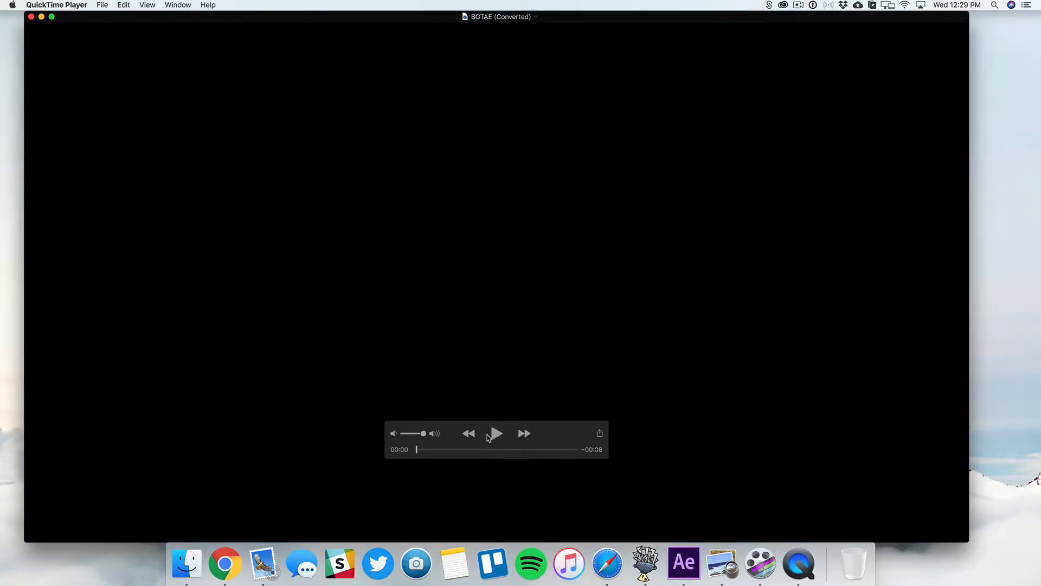
left_click(495, 433)
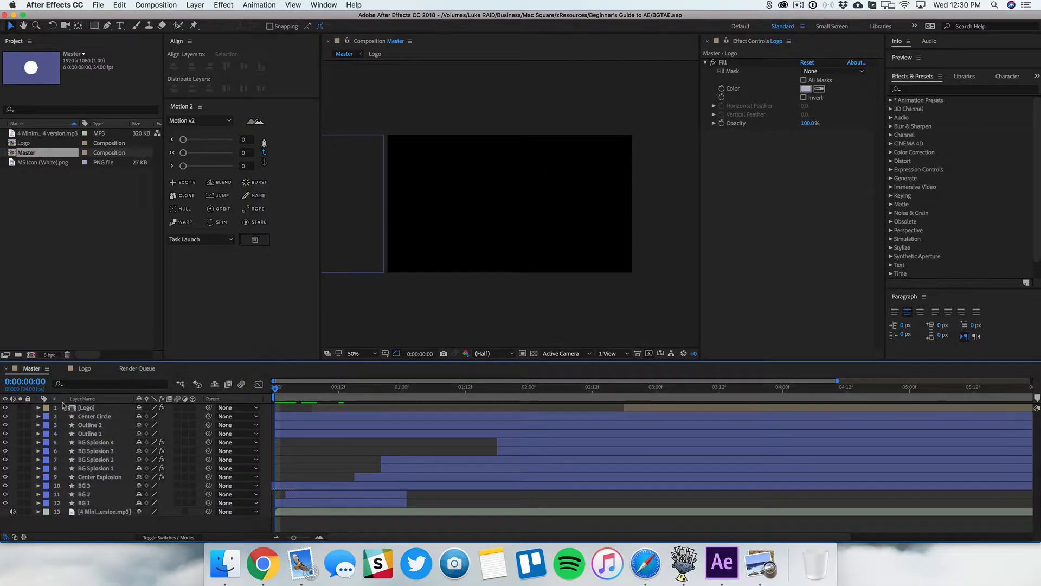
left_click(82, 370)
left_click_drag(333, 386, 424, 386)
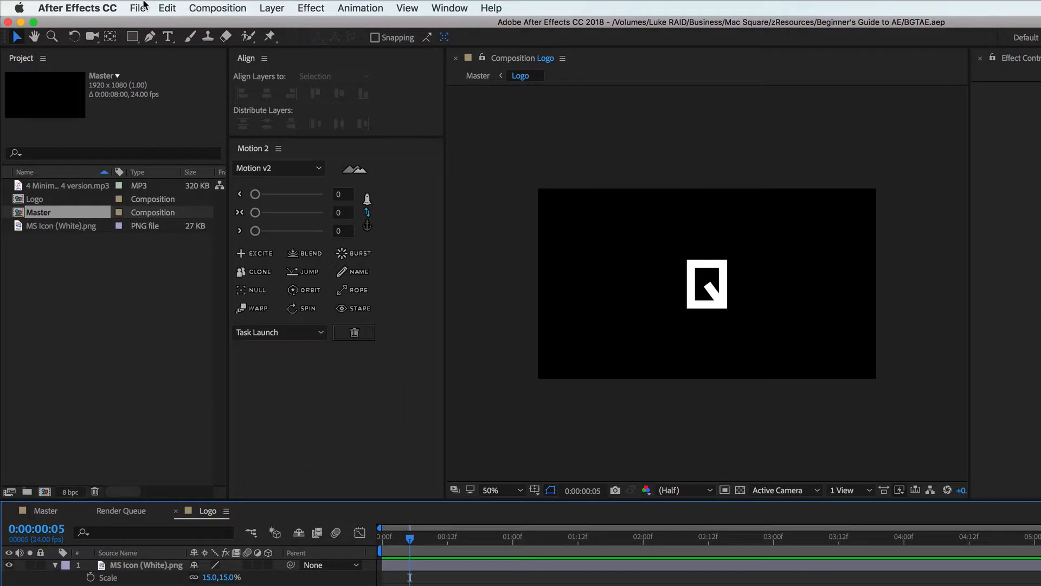
Start a new empty After Effects project in place of the open BGTAE project.
left_click(102, 5)
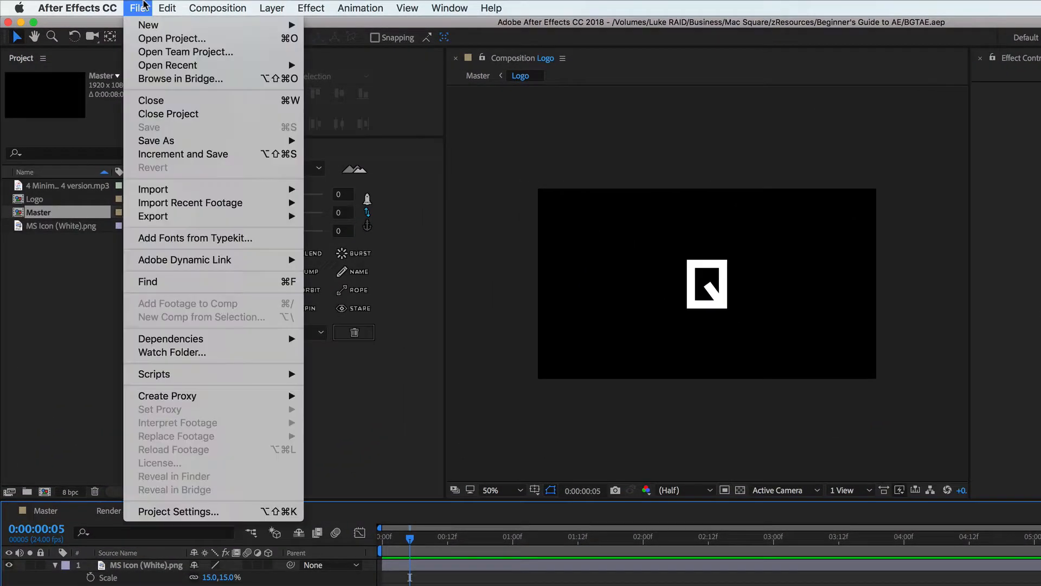
mouse_move(232, 24)
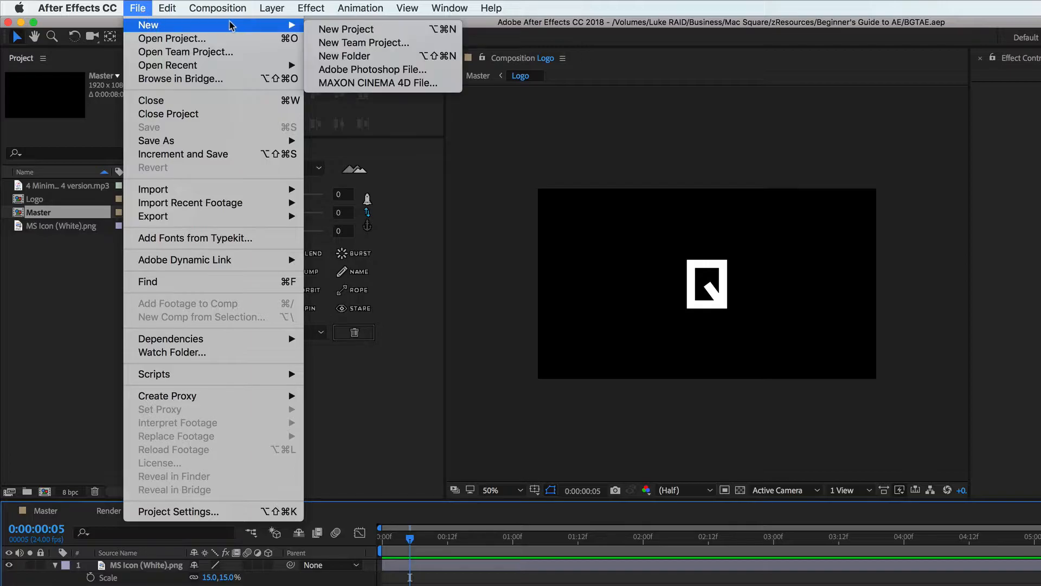
left_click(394, 34)
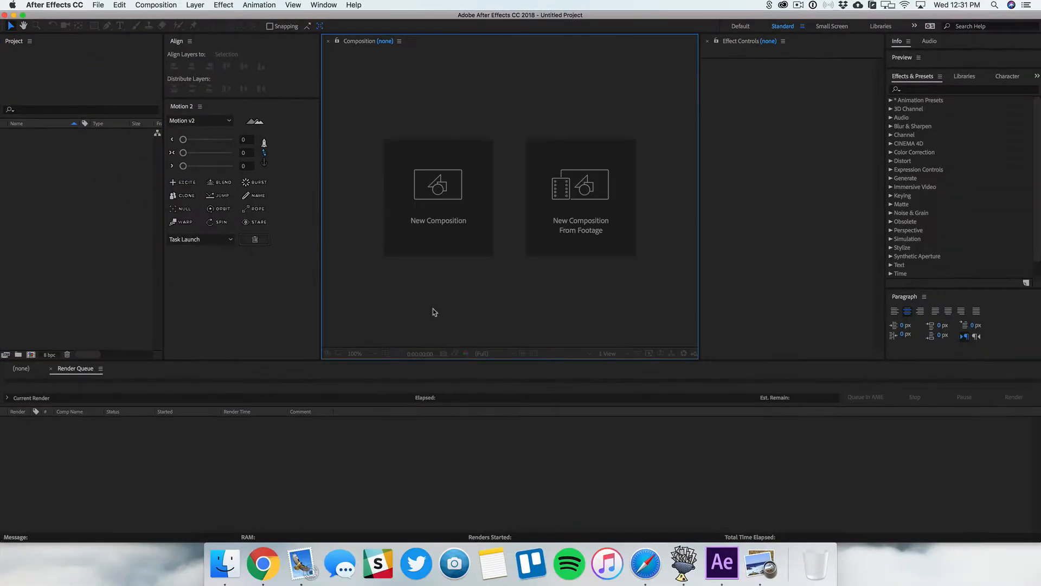
Create a composition named Master with the HDTV 1080 29.97 preset and a duration of 0:00:08:00.
left_click(454, 239)
type("Master")
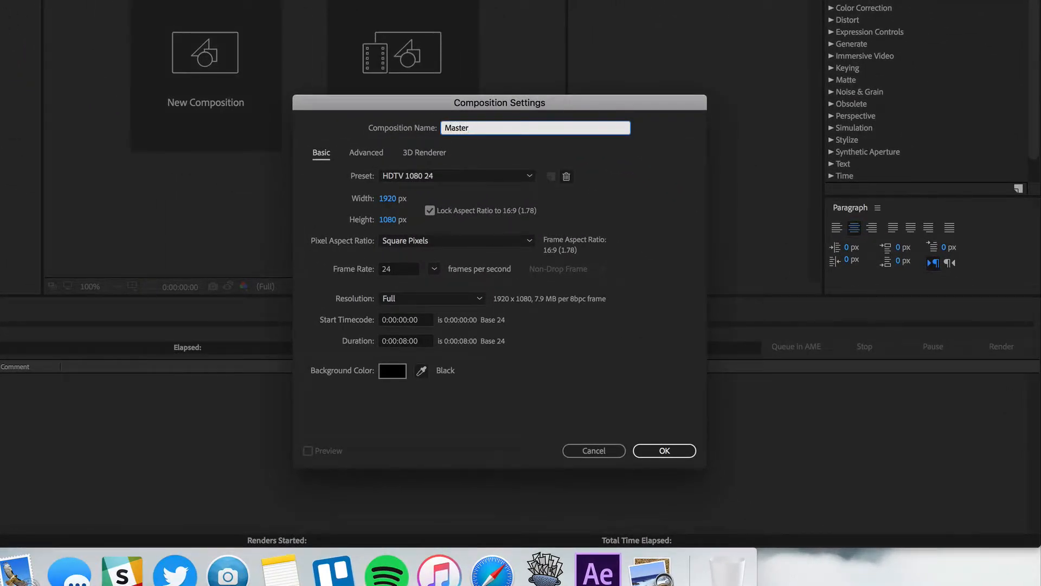
left_click(454, 175)
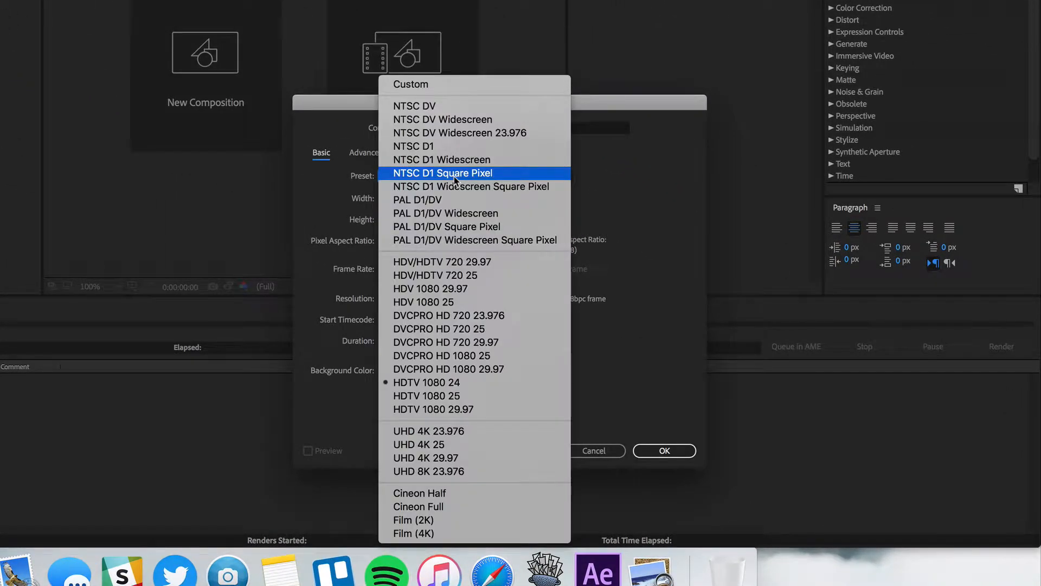
left_click(484, 408)
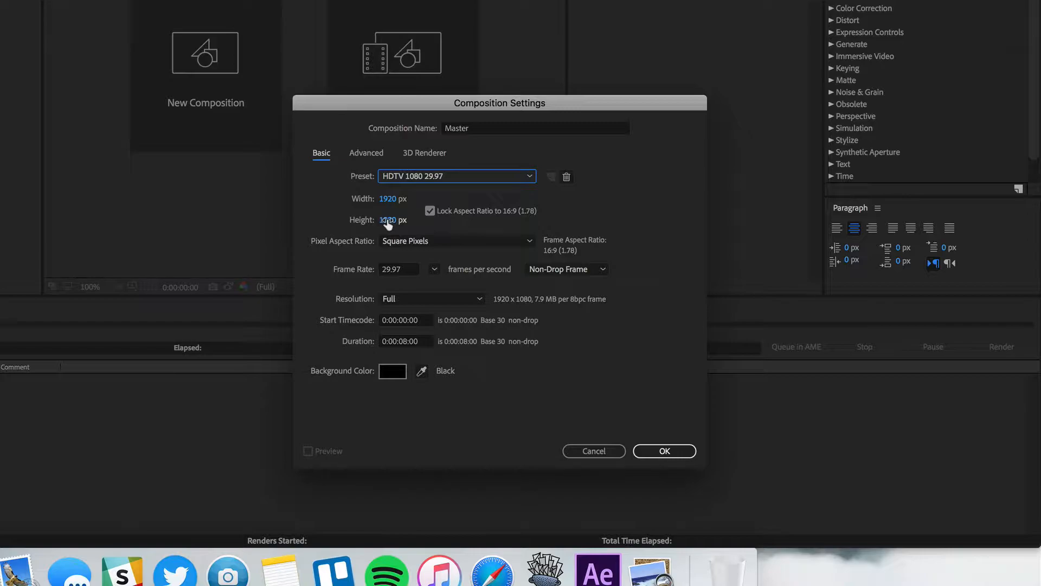
left_click(419, 341)
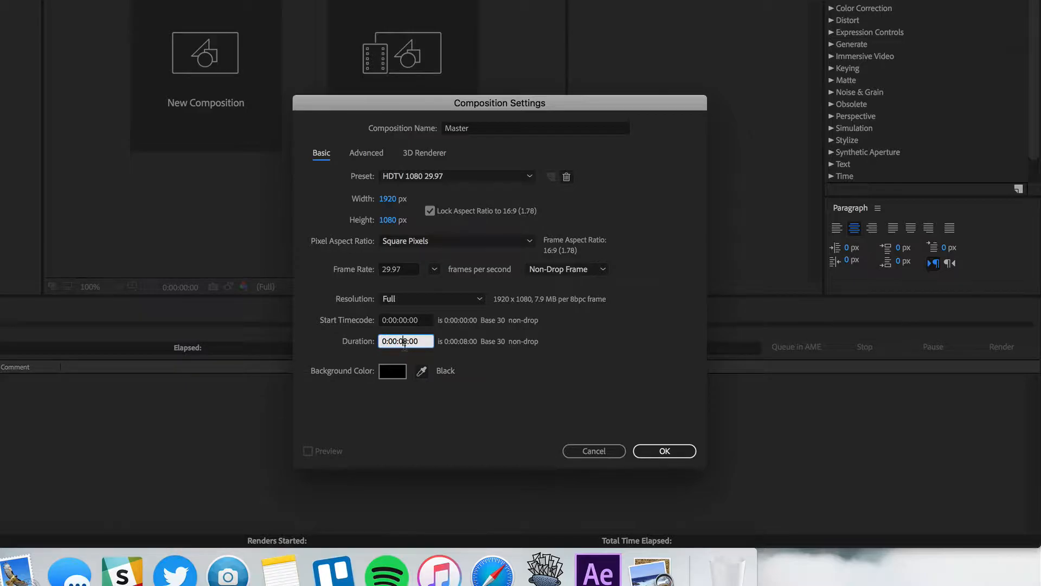
left_click(662, 450)
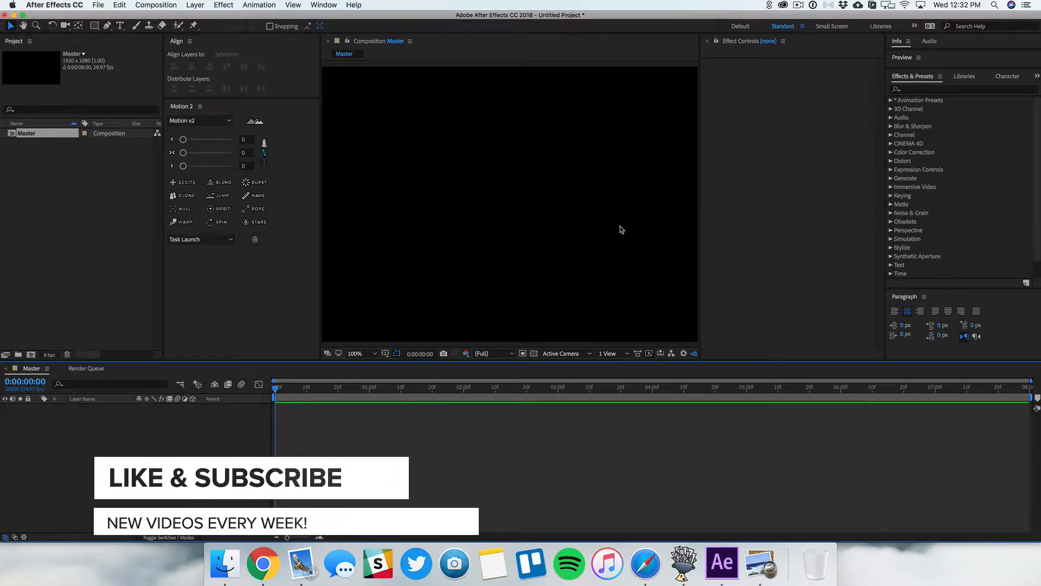
key("super+minus")
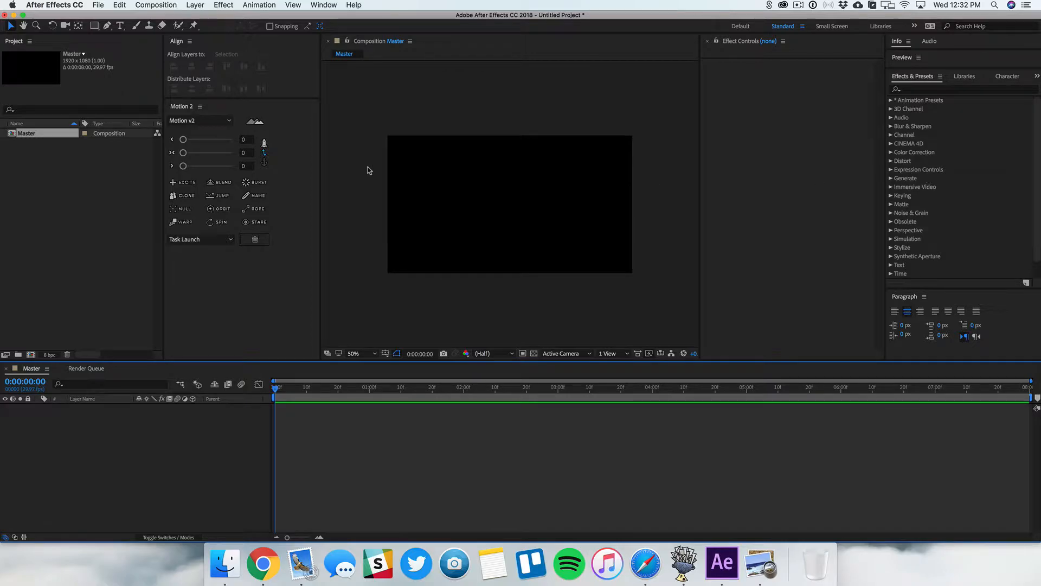
Check the list of available workspace panels, including Align, and bring the Character settings into view.
left_click(326, 5)
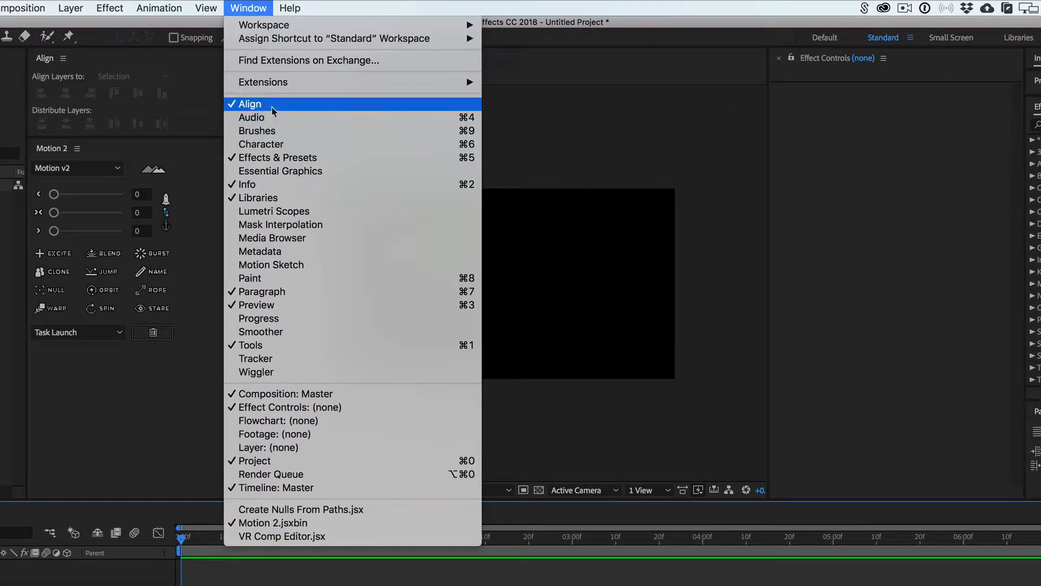
left_click(272, 106)
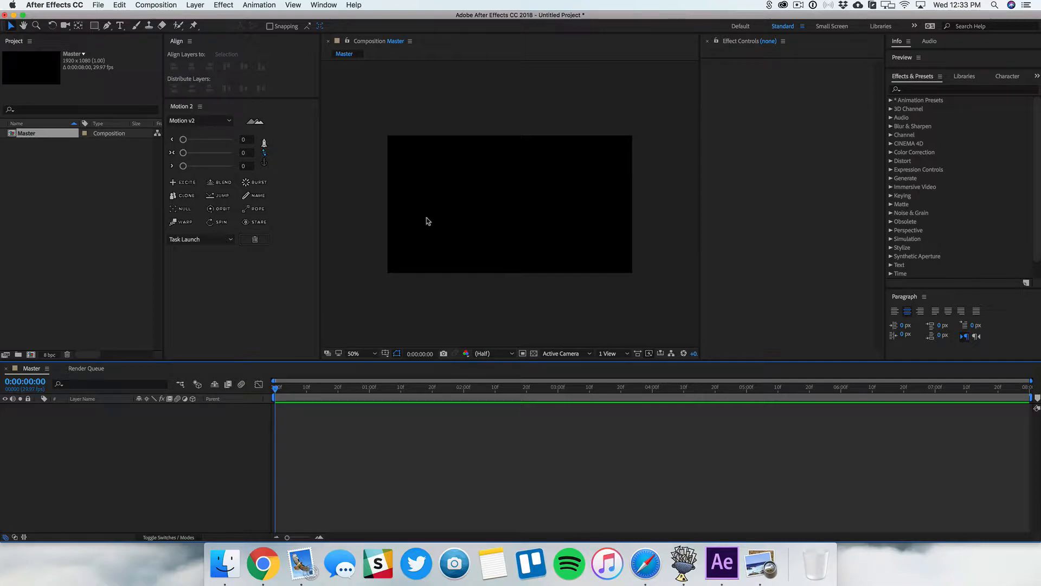
left_click(323, 5)
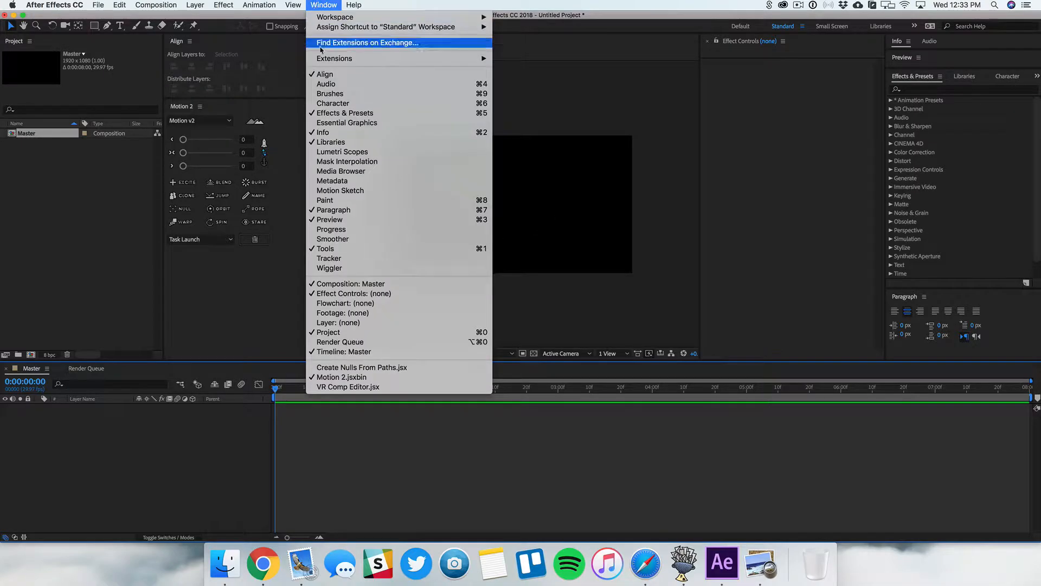
left_click(461, 113)
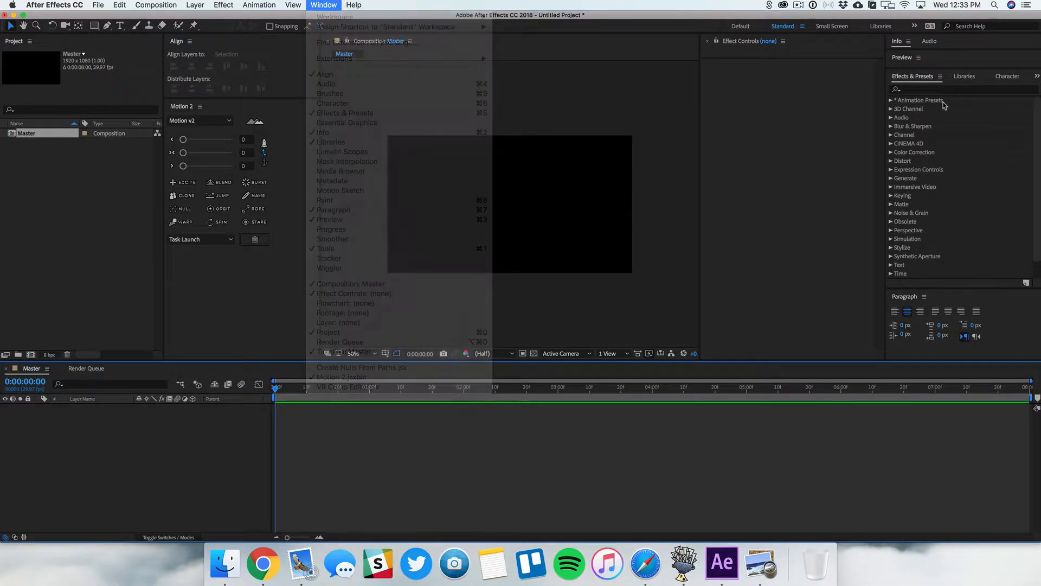
left_click(1007, 76)
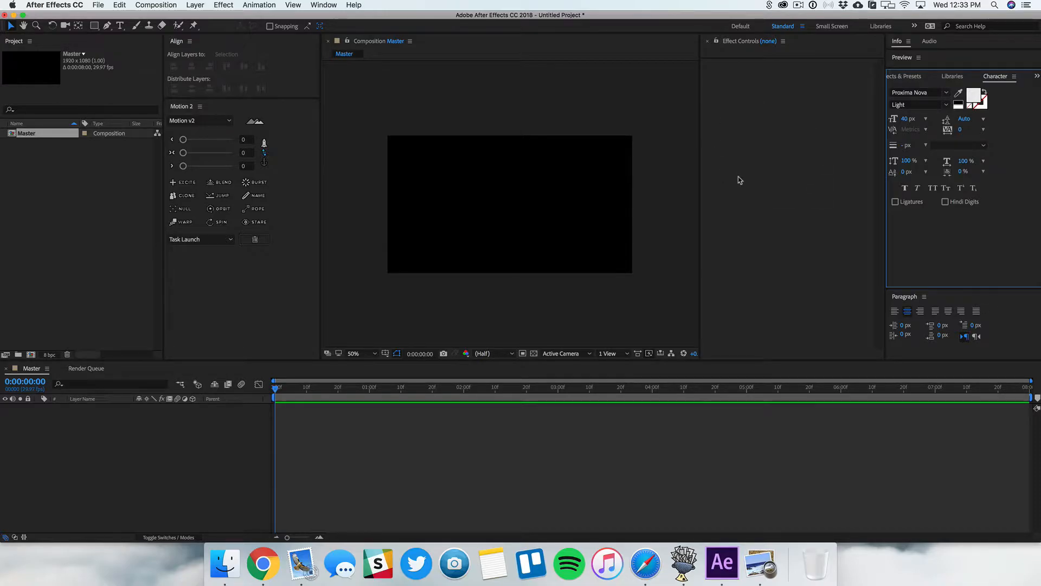
left_click(287, 211)
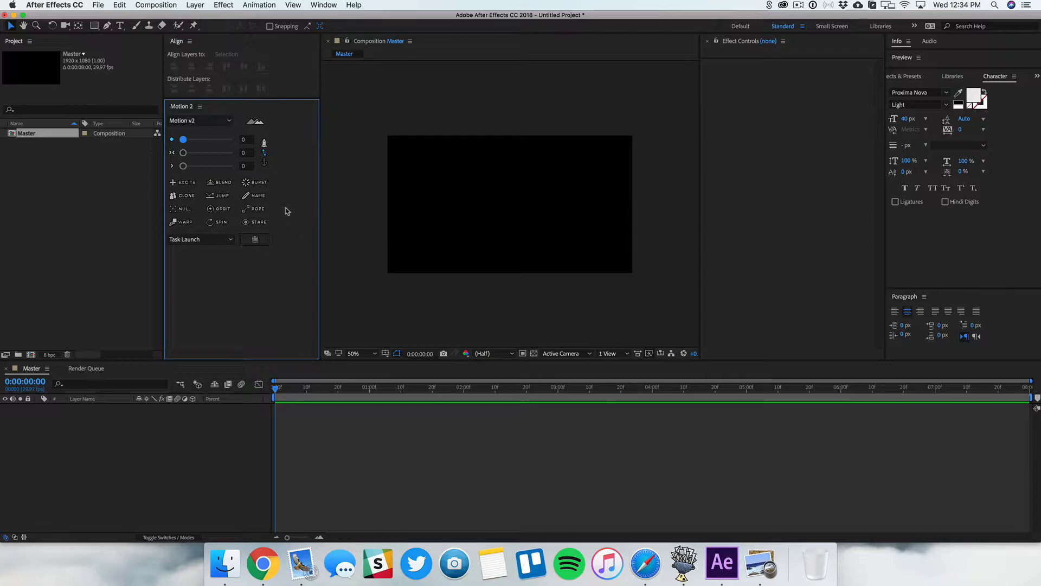
left_click(406, 361)
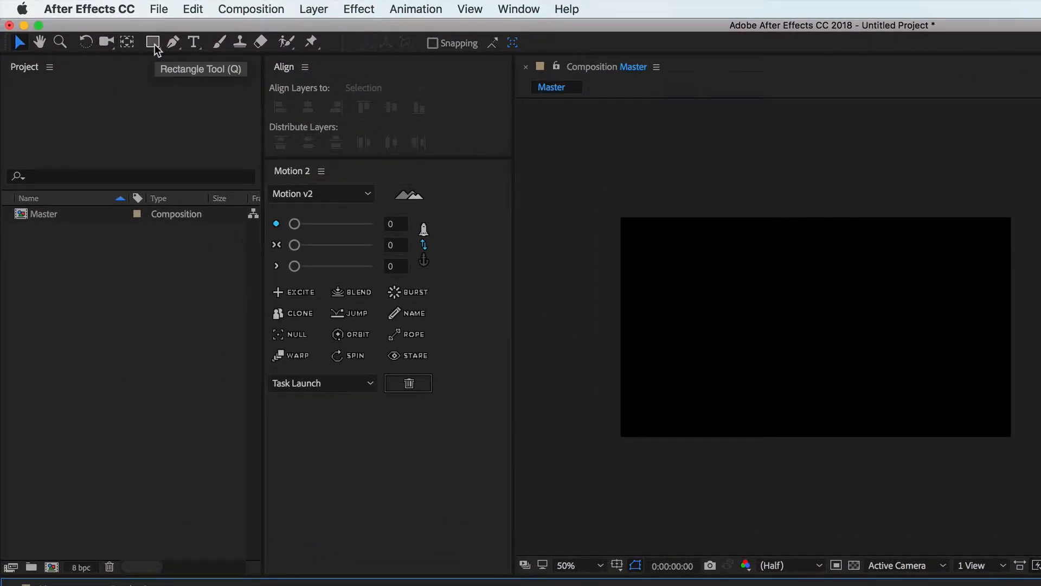
Add a full-frame rectangle shape layer to the Master composition and give it a solid white fill.
double_click(153, 43)
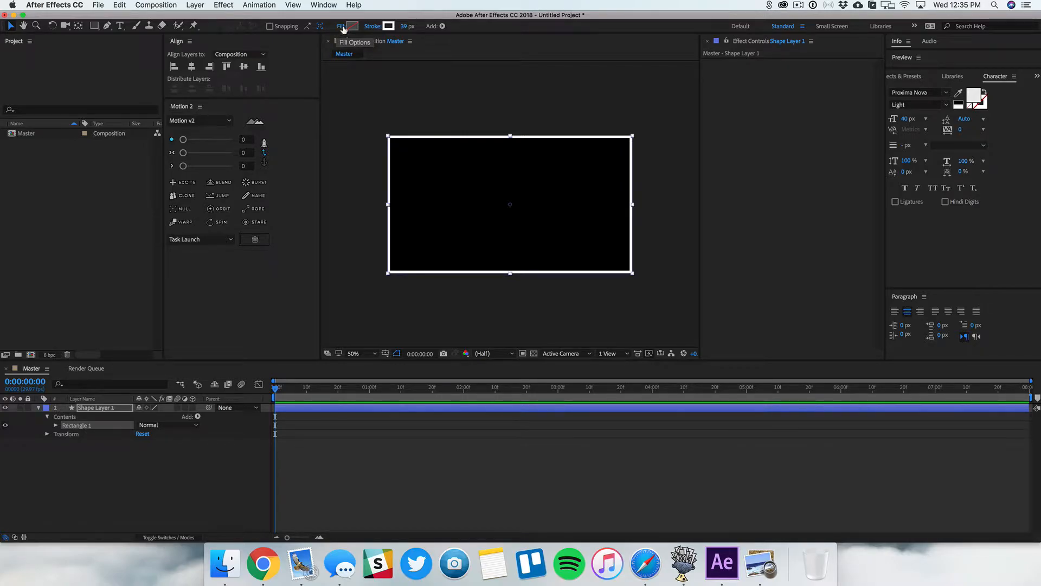
left_click(354, 27)
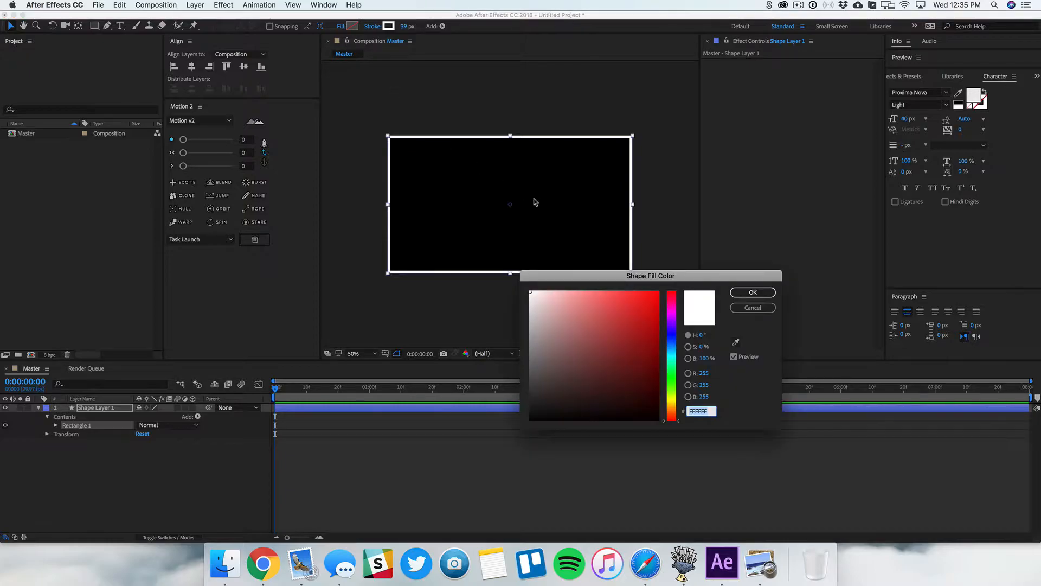
left_click(753, 309)
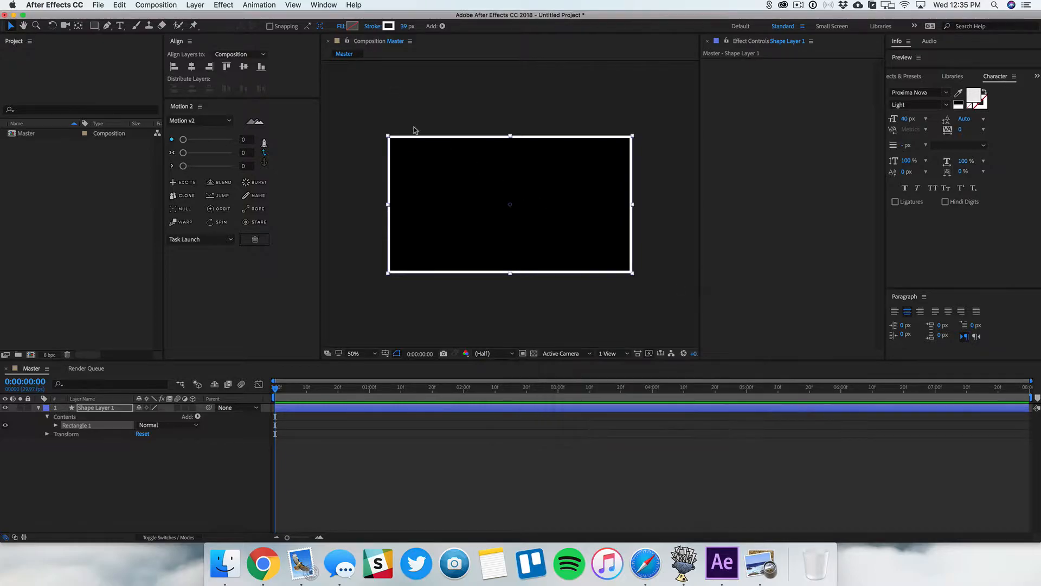
left_click(341, 28)
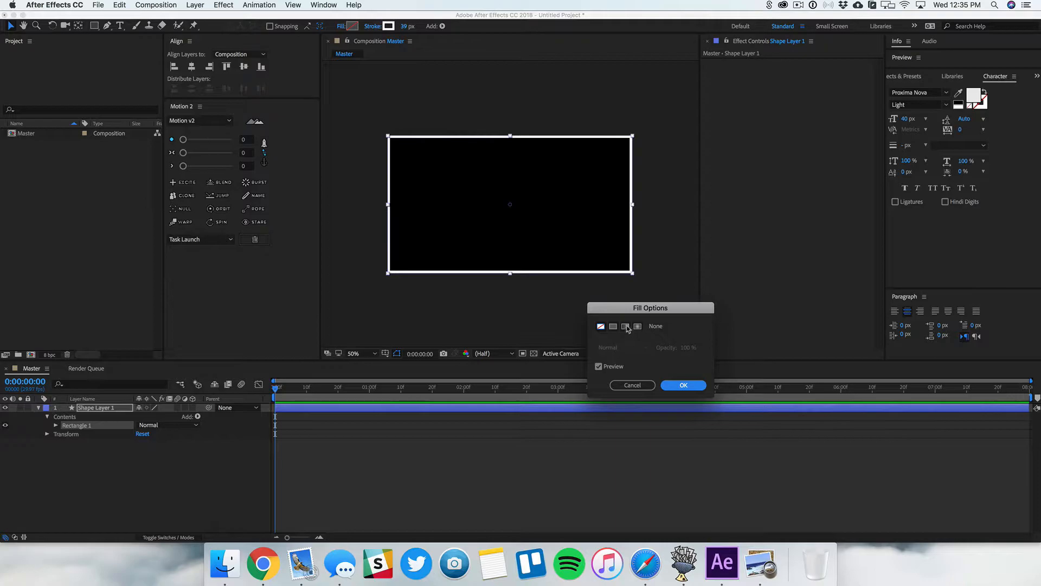
left_click(613, 329)
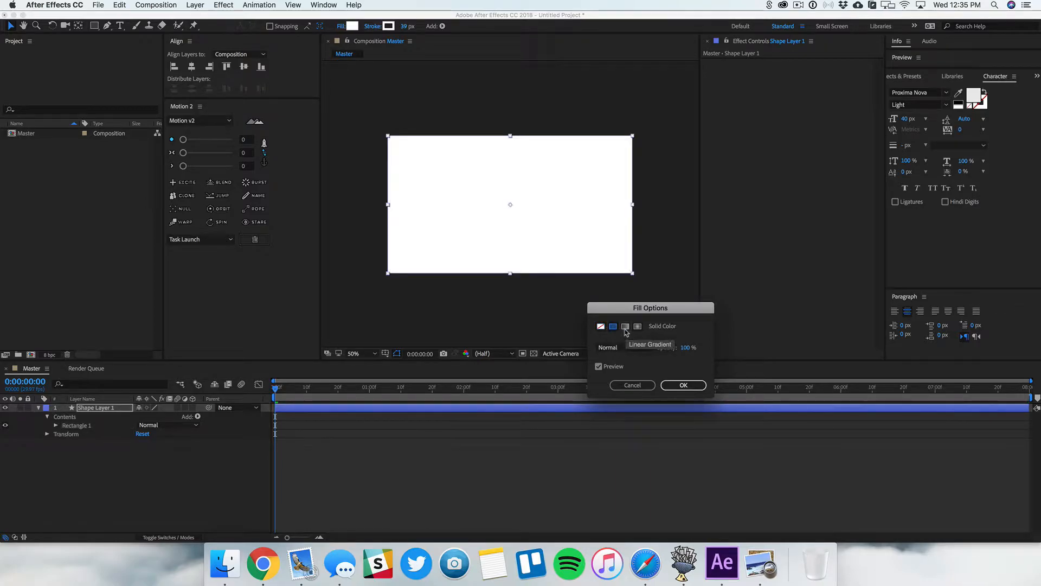
left_click(684, 388)
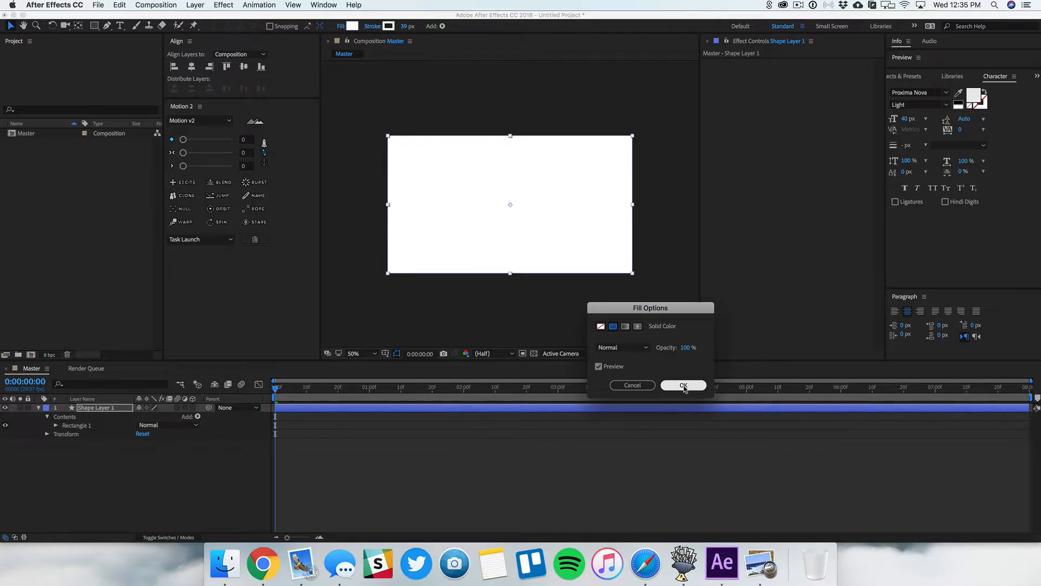
Set the full-frame rectangle's stroke to None and deselect the layer.
left_click(374, 27)
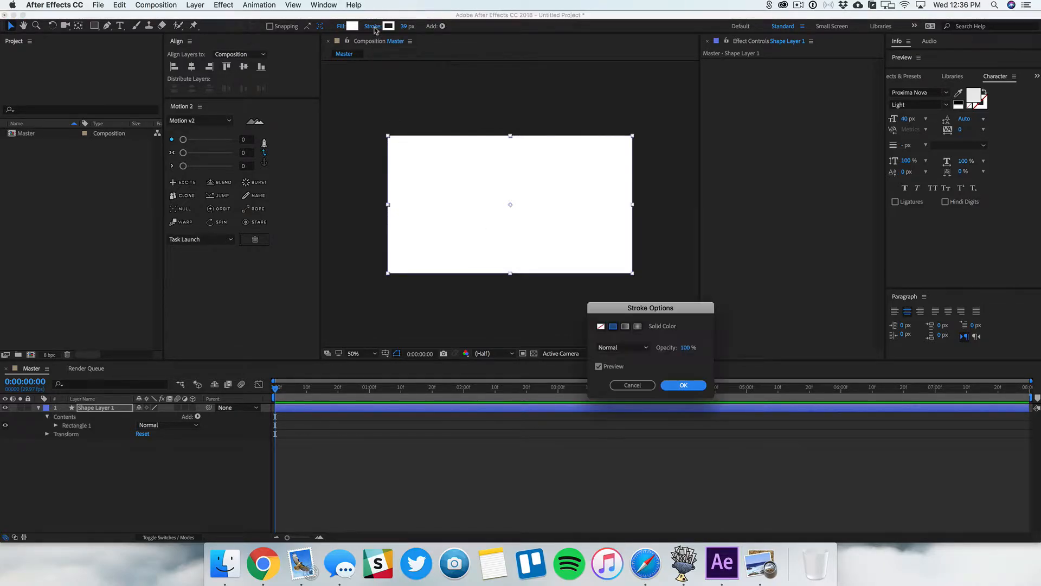
left_click(601, 326)
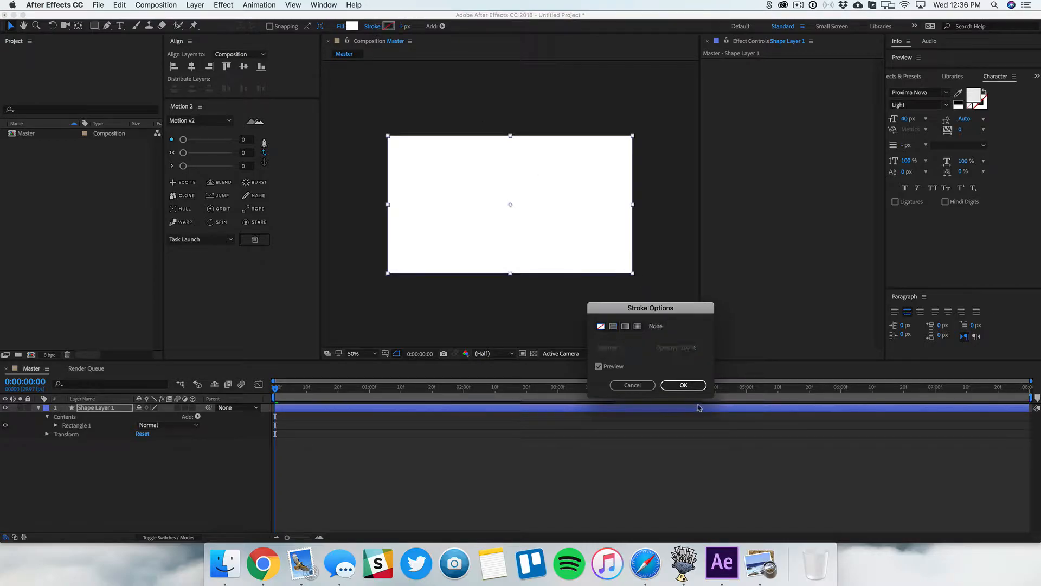
left_click(683, 385)
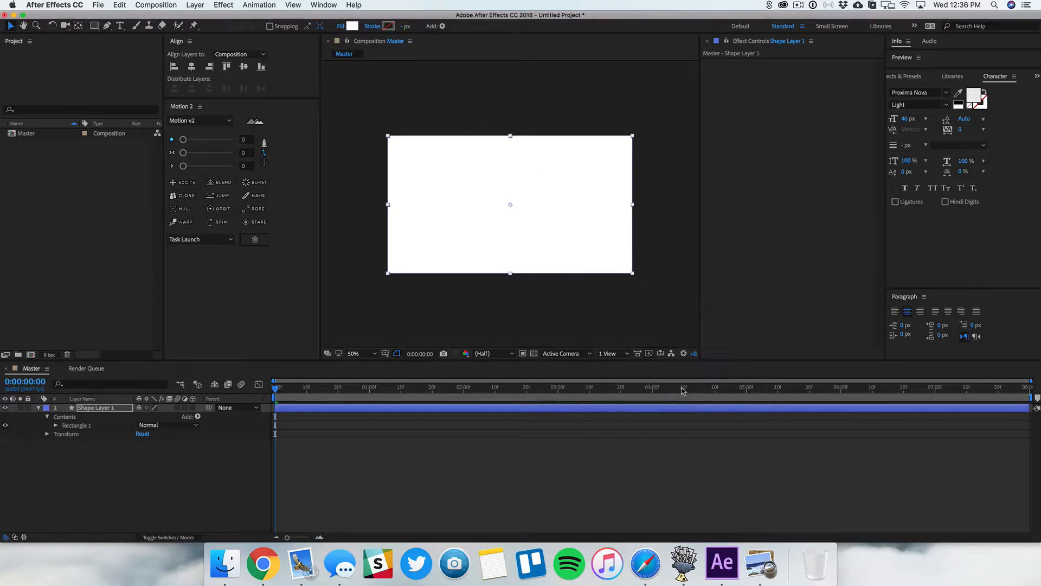
left_click(320, 468)
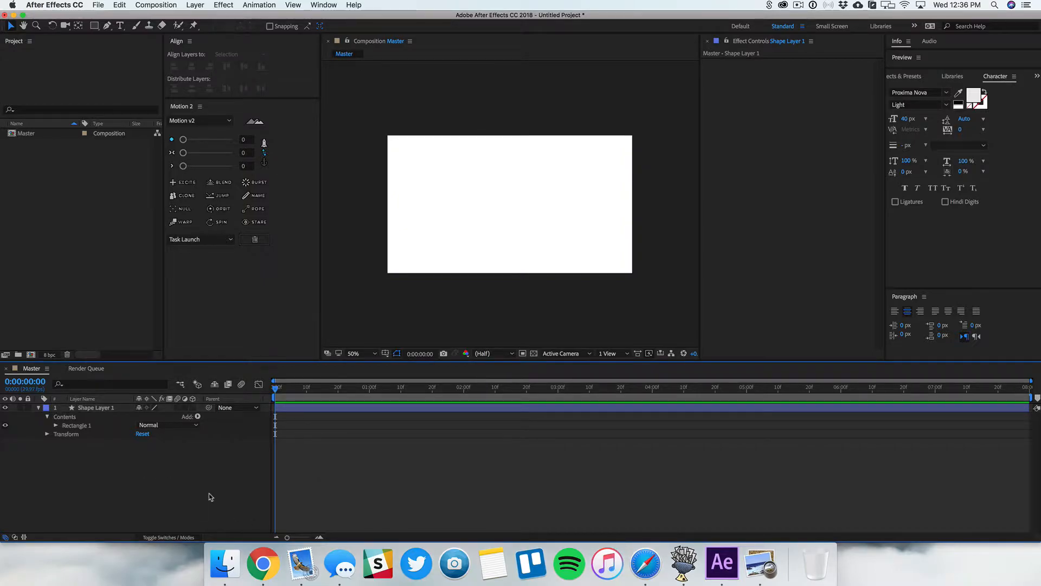
Switch to Chrome, generate several random color schemes on Coolors for palette ideas, and return to After Effects.
left_click(268, 573)
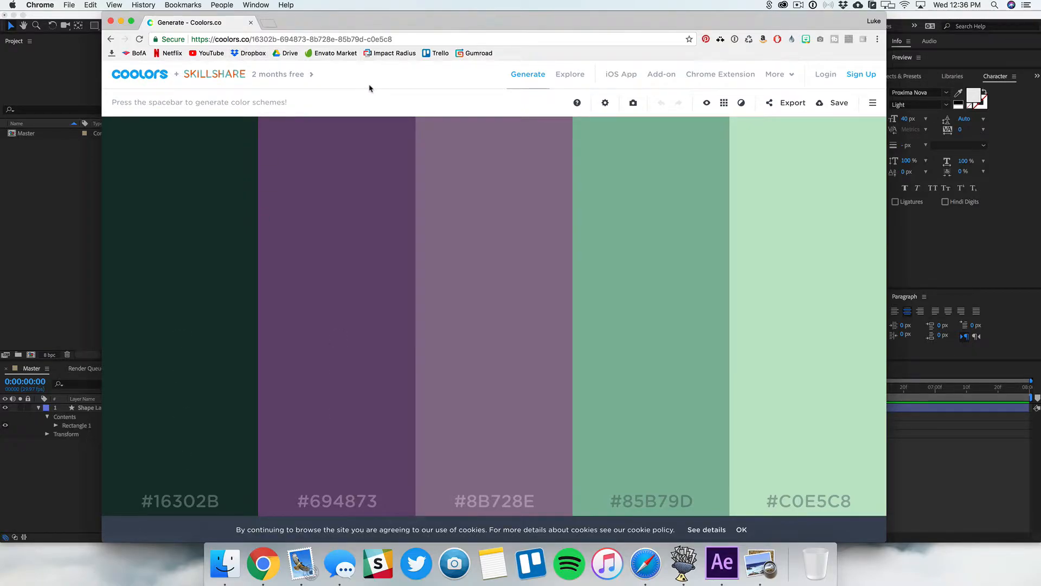
key("space")
key("space")
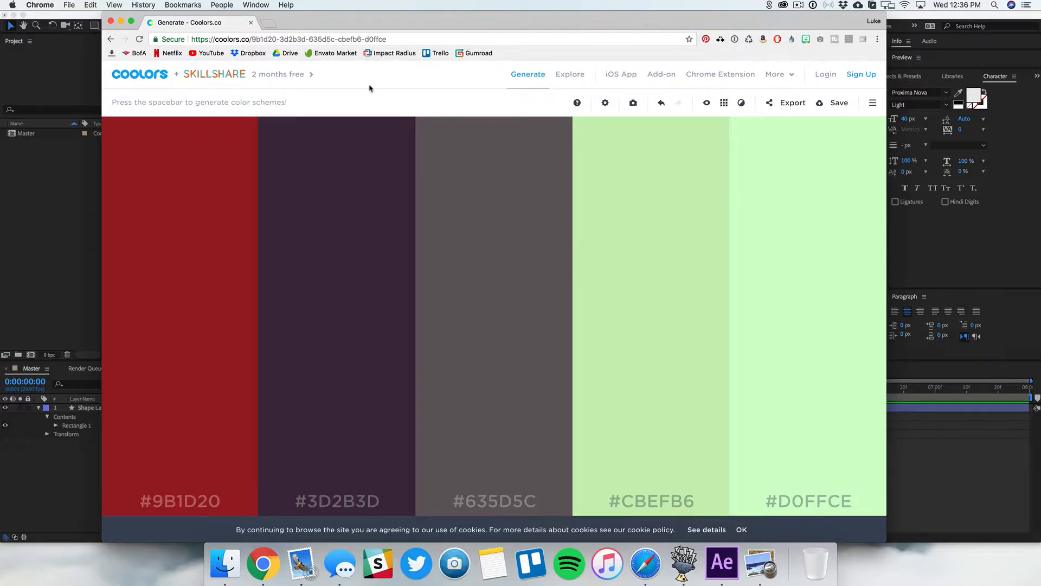
key("space")
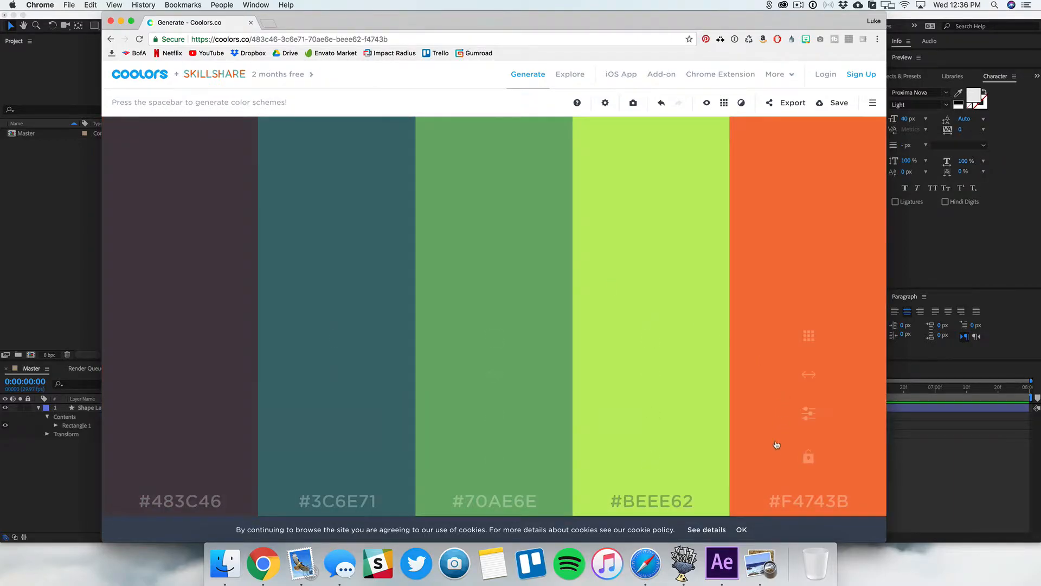
left_click(939, 477)
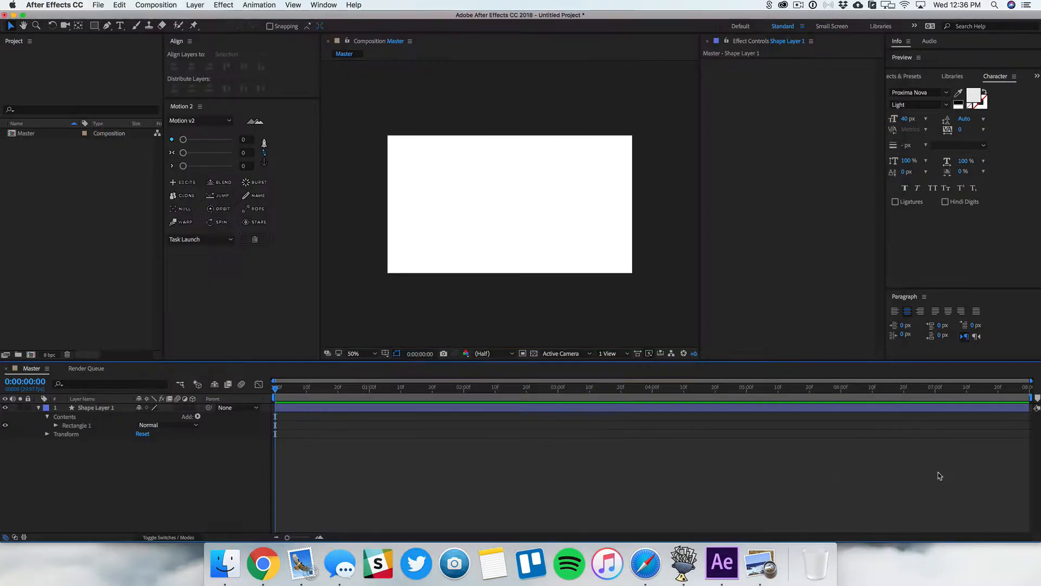
Set the full-frame rectangle's fill color to F4743B.
left_click(96, 410)
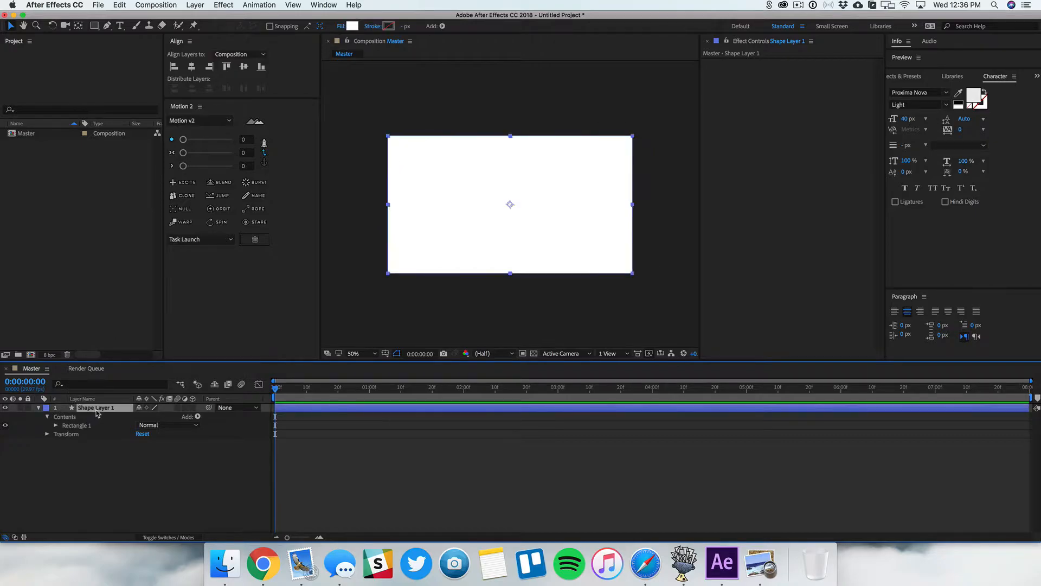
left_click(353, 25)
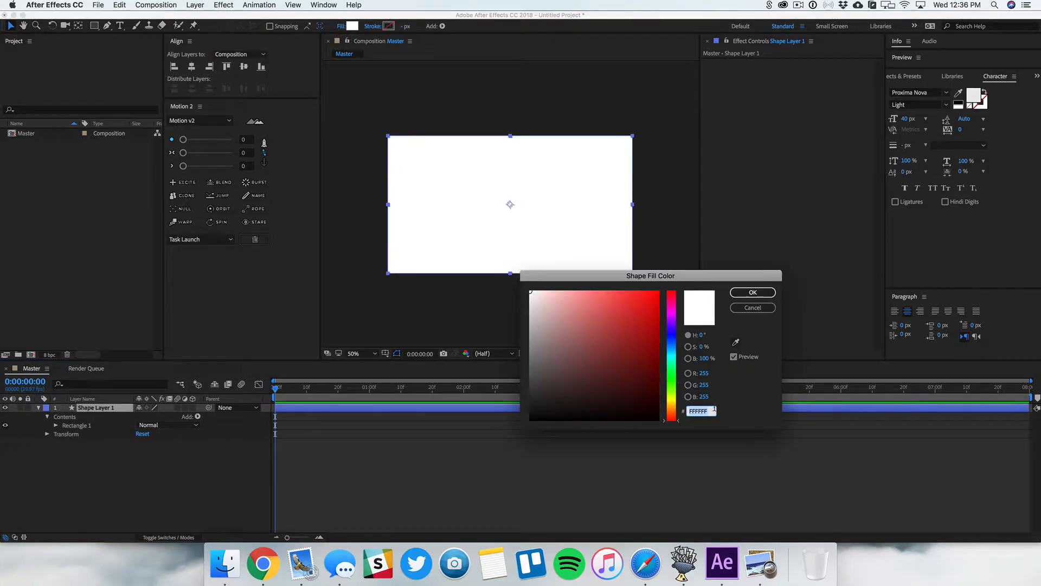
type("F4743B")
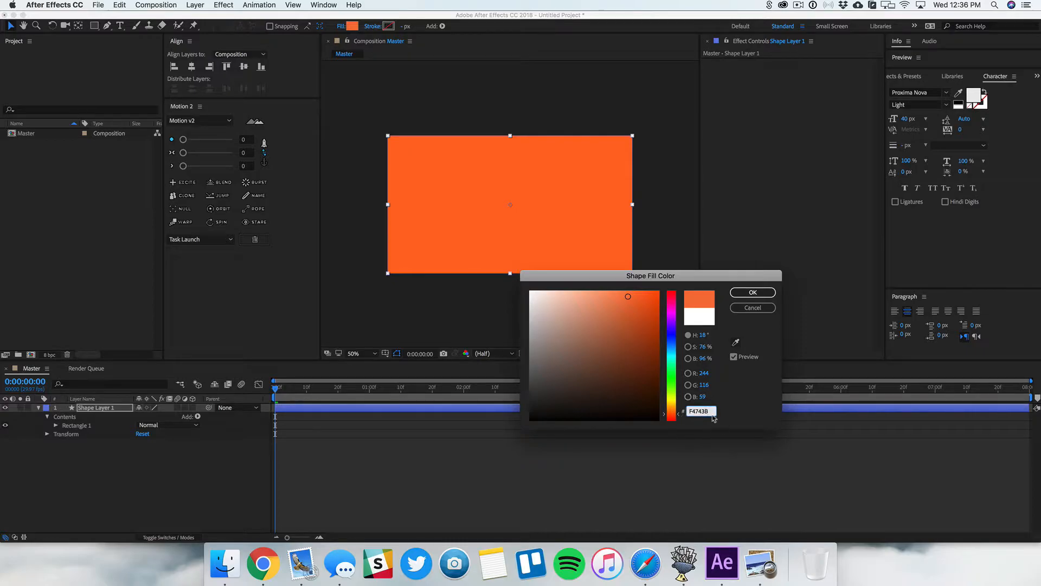
key("super+Tab")
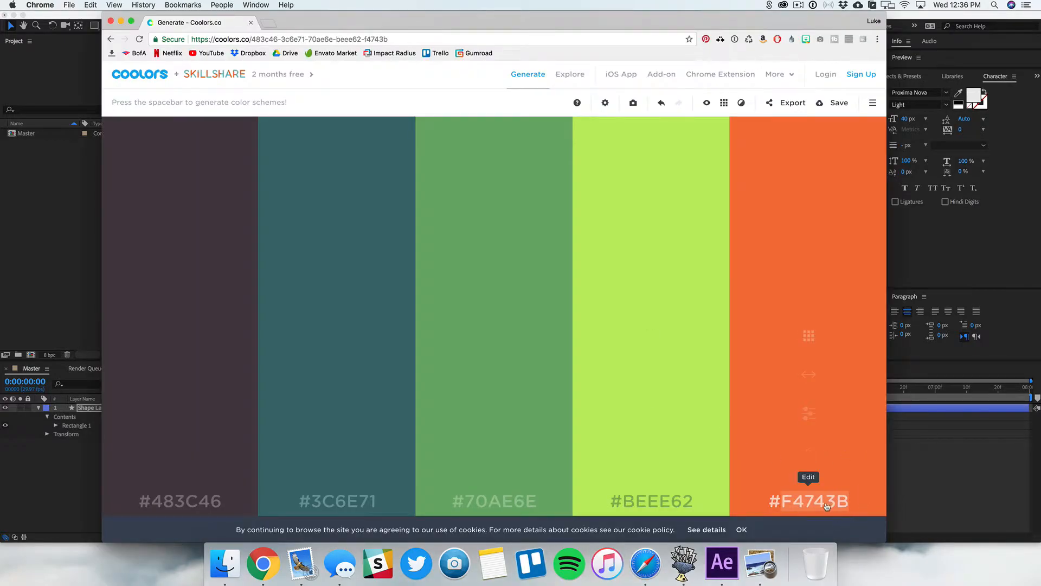
key("super+Tab")
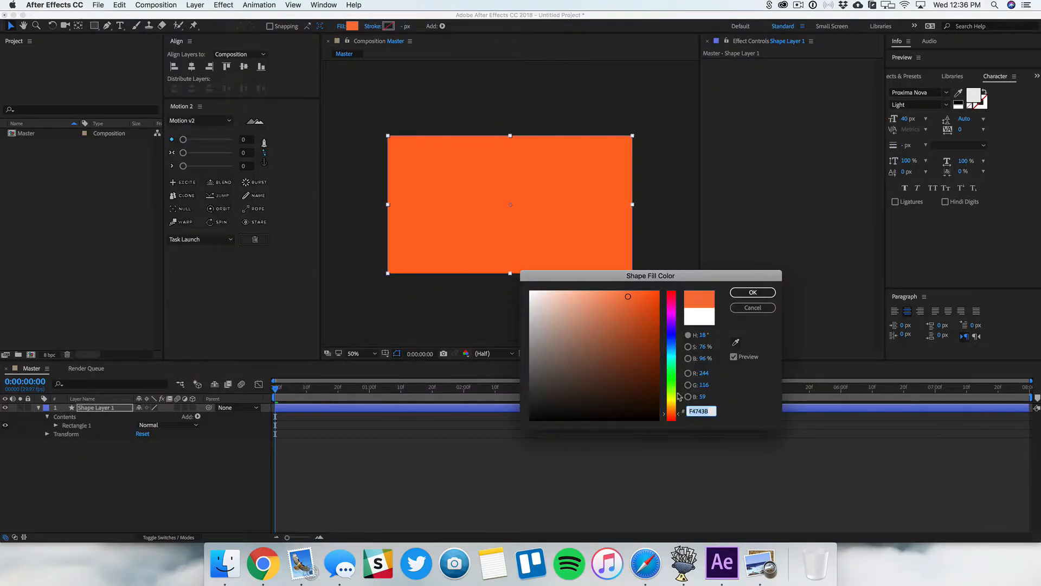
left_click(752, 296)
Duplicate Shape Layer 1 and fill the copy with 3C6E71, copied from the Coolors palette in Chrome.
left_click(99, 409)
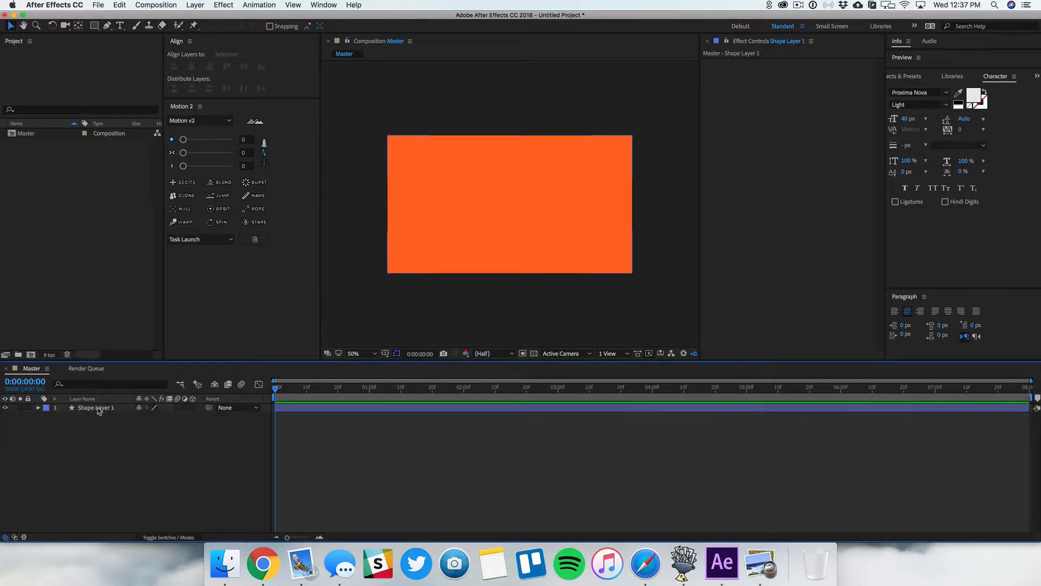
left_click(97, 408)
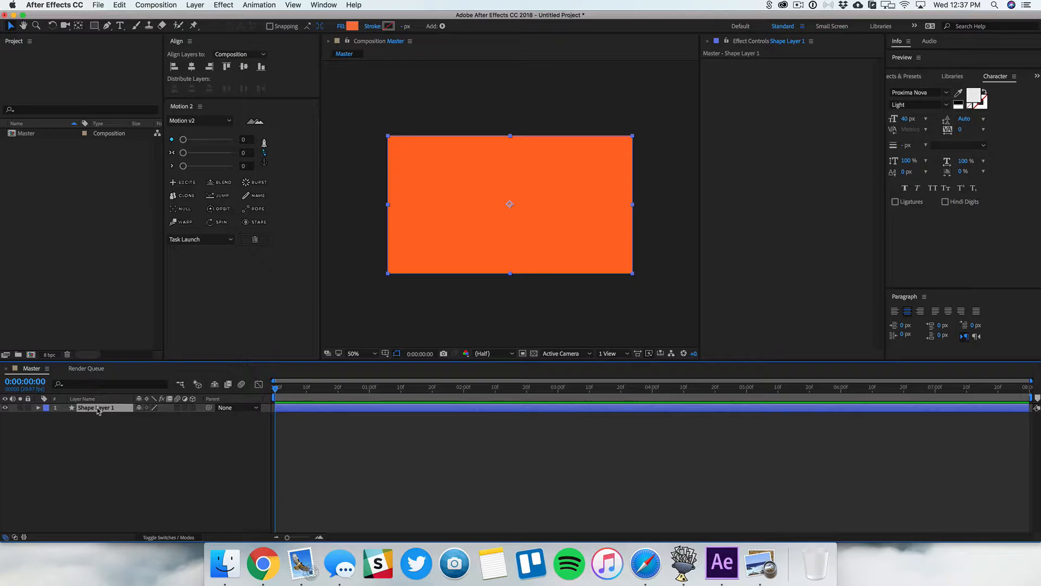
key("super+d")
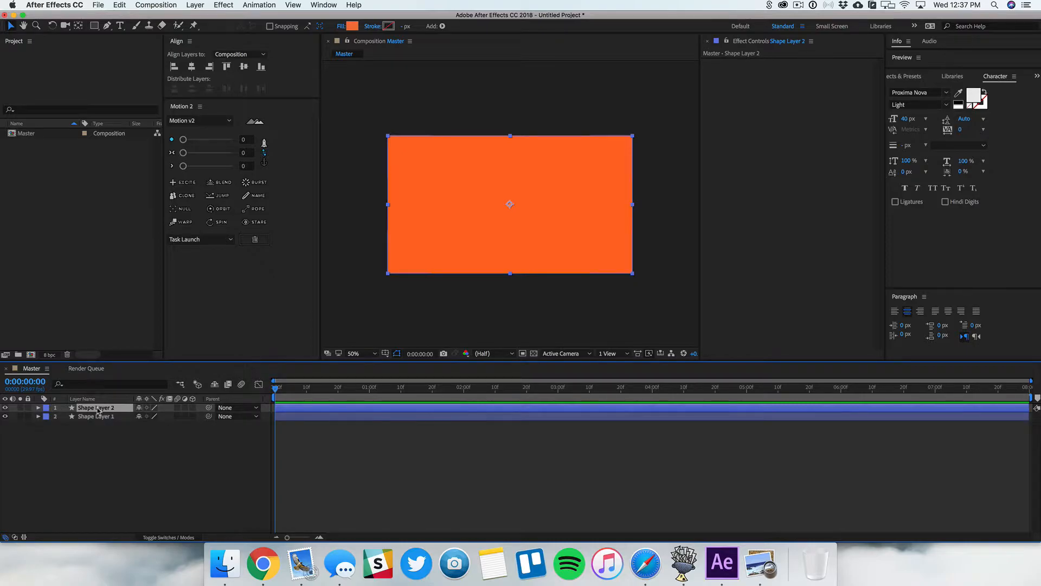
key("super+Tab")
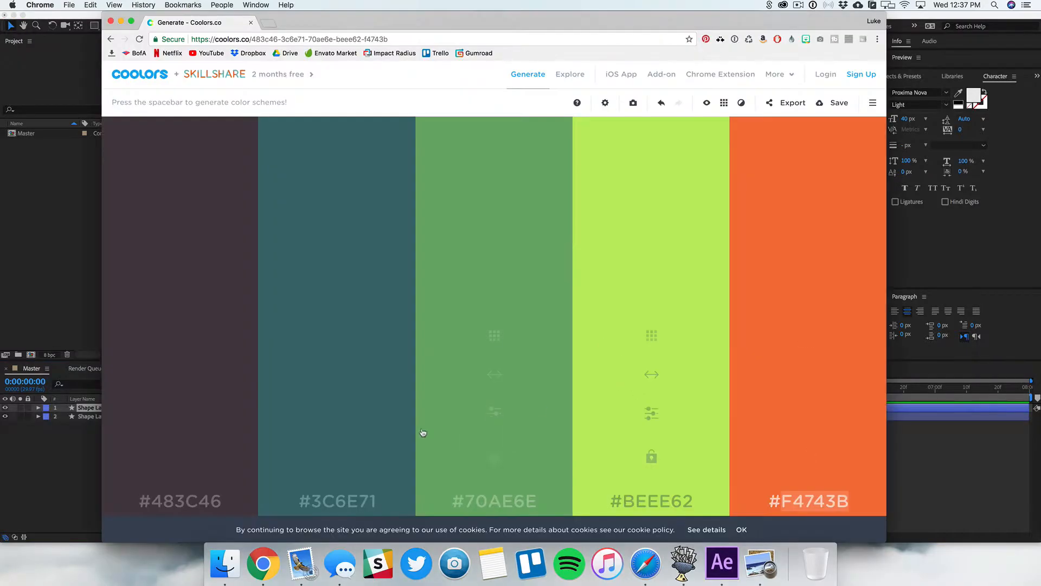
left_click(340, 501)
key("super+c")
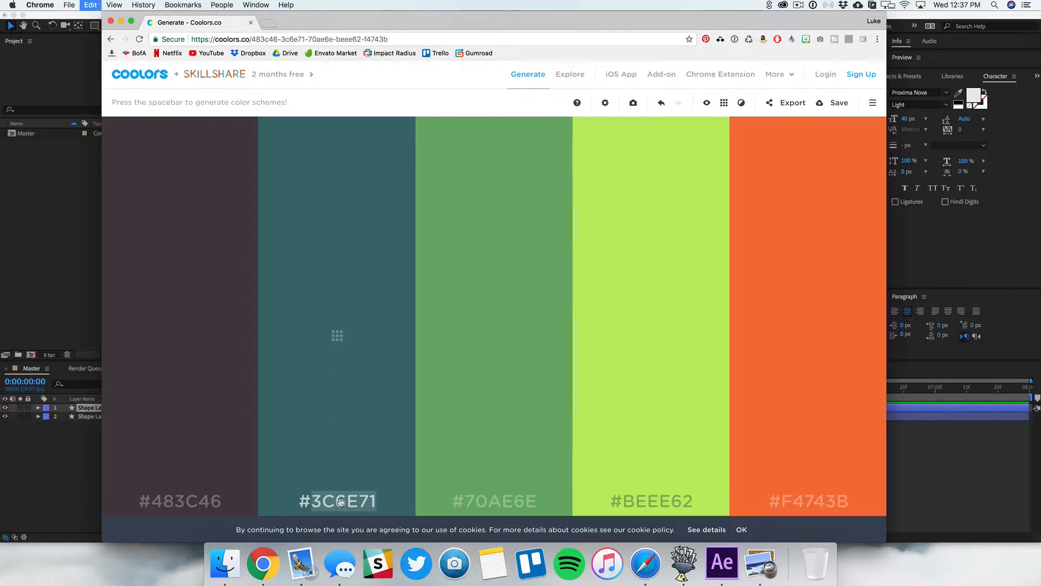
left_click(72, 470)
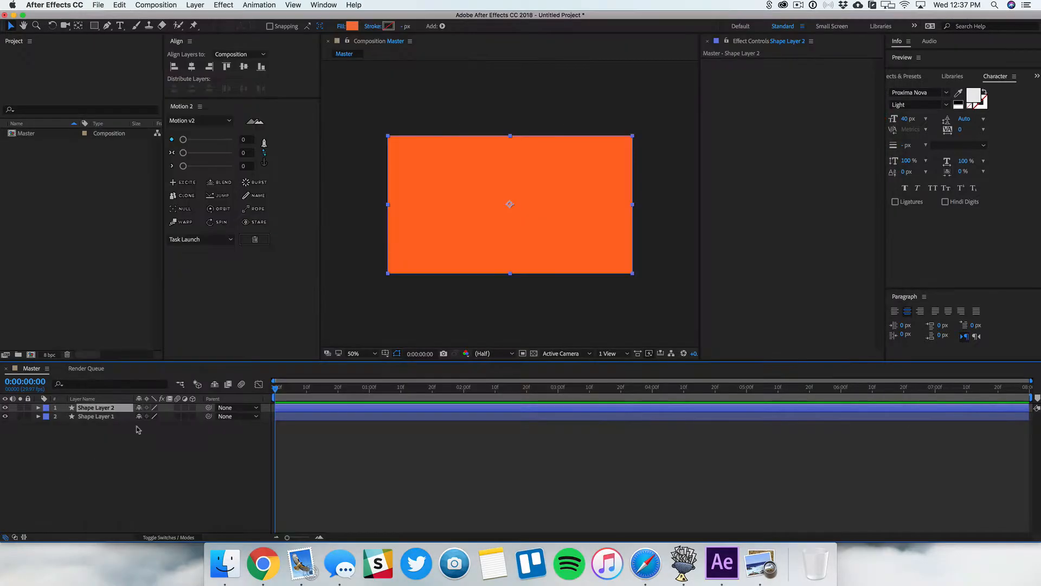
left_click(351, 27)
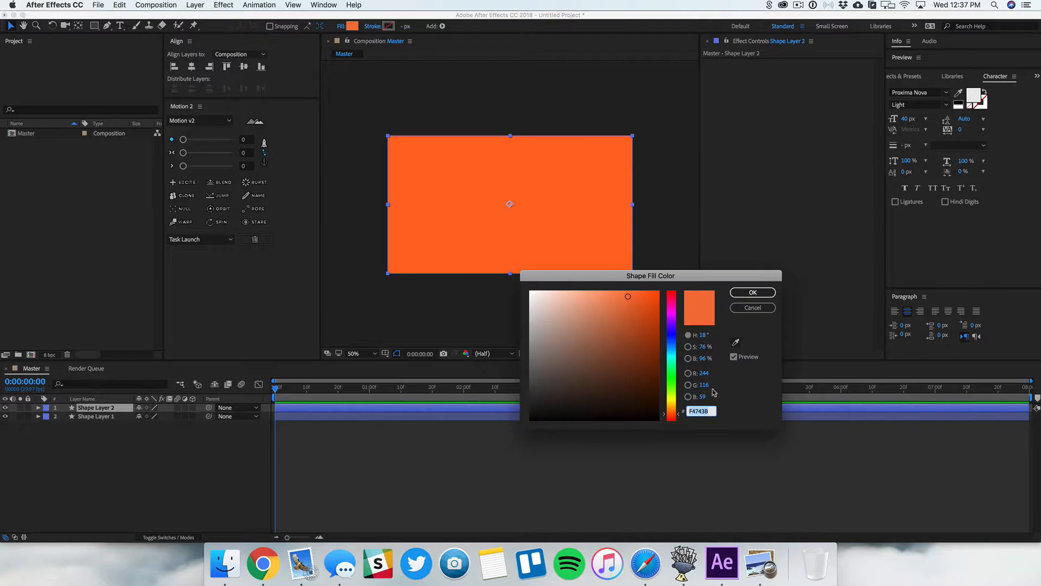
key("super+v")
left_click(753, 292)
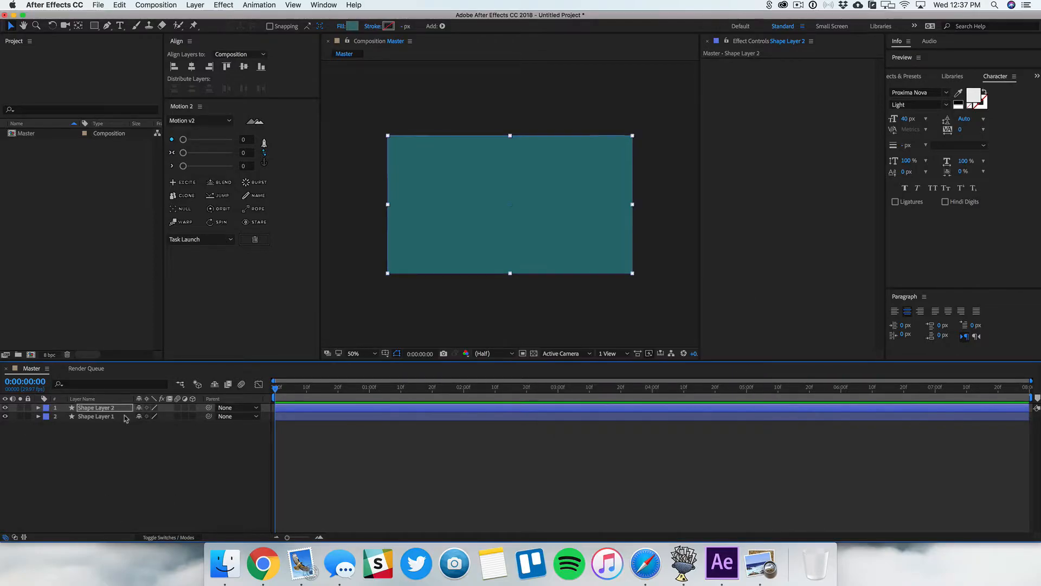
Duplicate the teal shape layer and fill the new copy with BEEE62, copied from the Coolors palette in Chrome.
key("super+d")
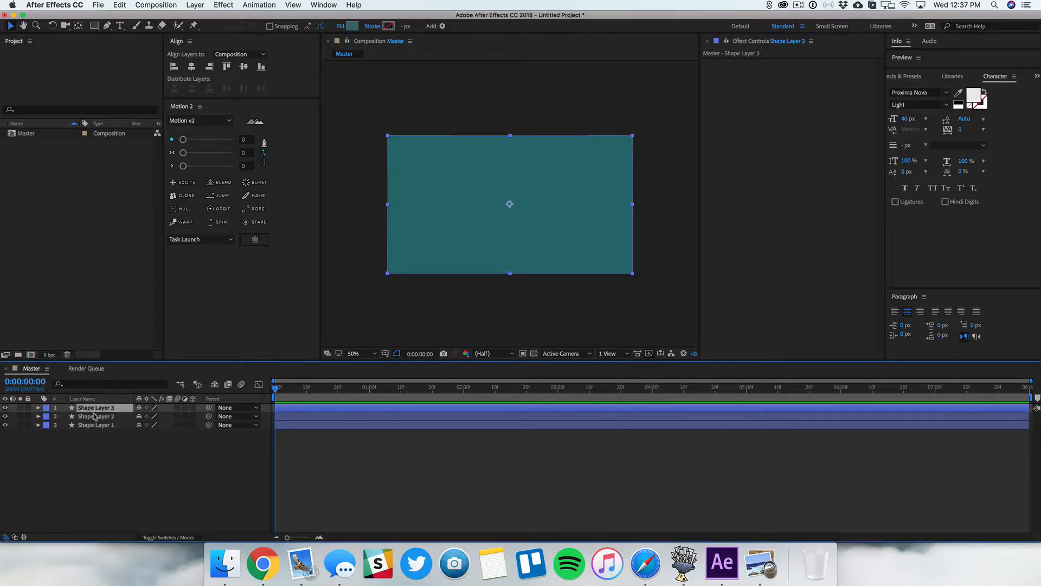
key("super+Tab")
key("super+c")
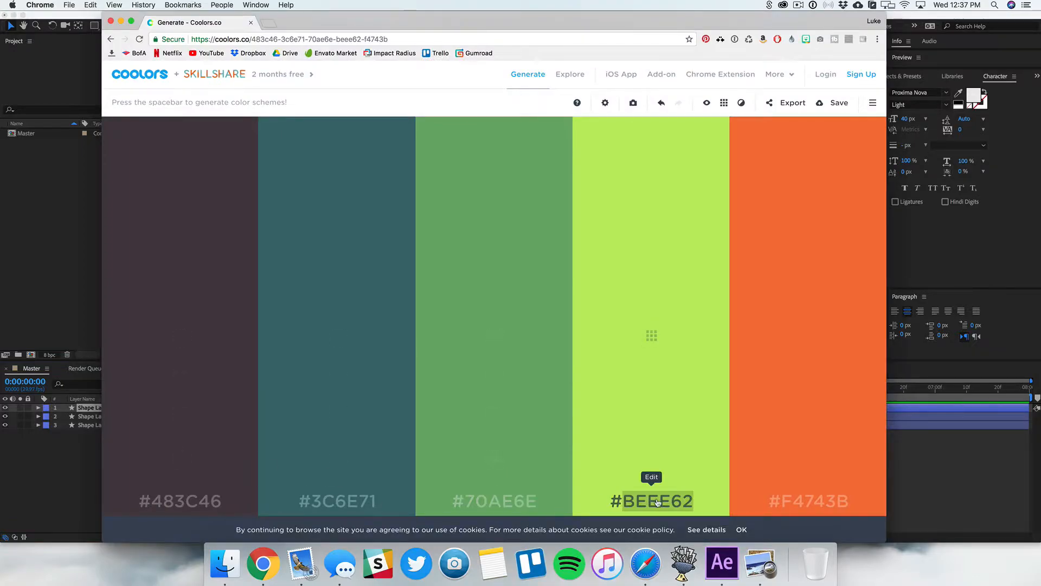
key("super+Tab")
left_click(352, 28)
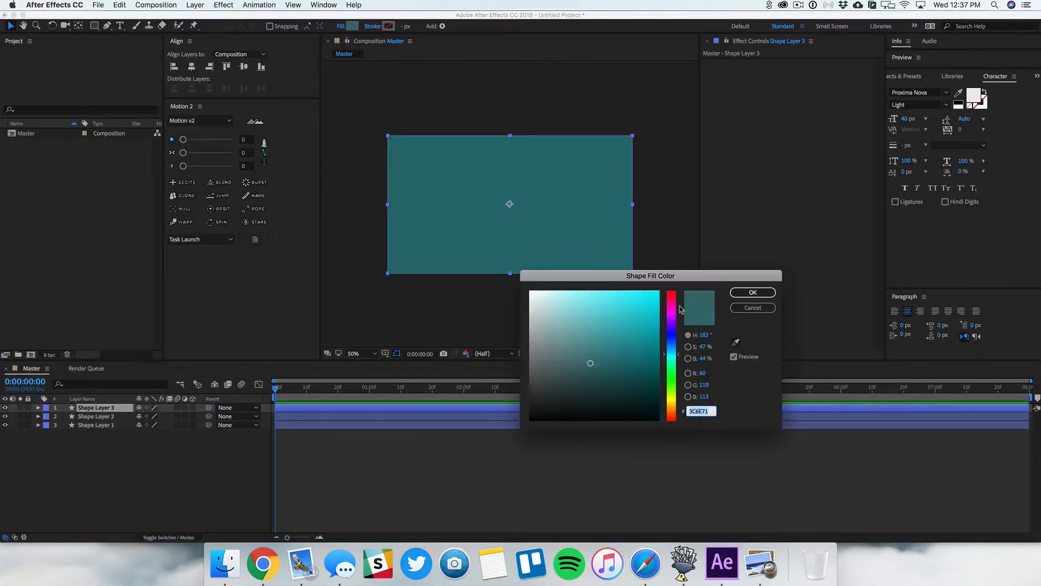
key("super+v")
key("Return")
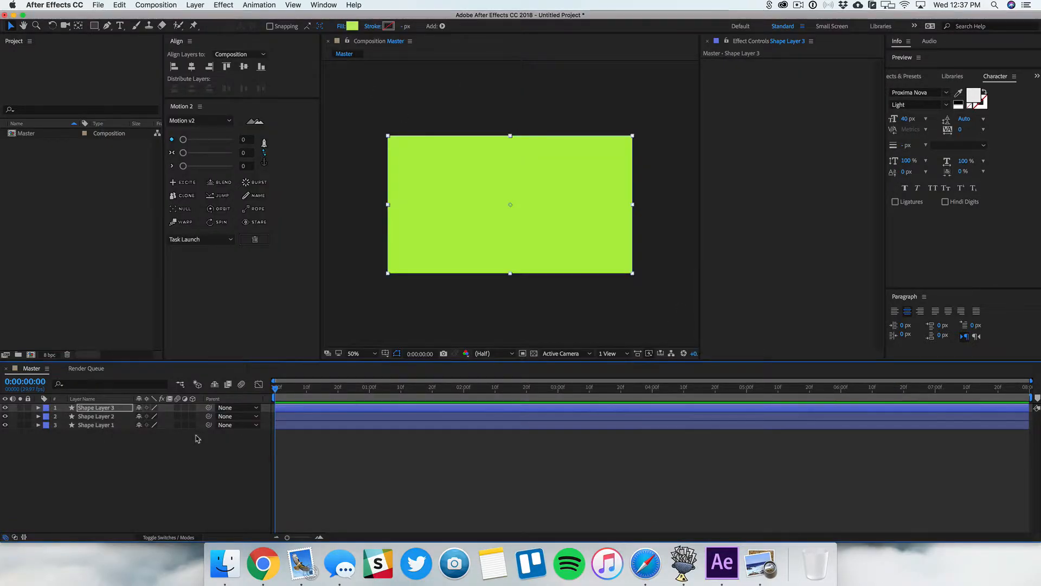
Hide the top two shape layers to check the colors underneath, show them again and deselect all layers.
left_click(5, 408)
left_click(5, 417)
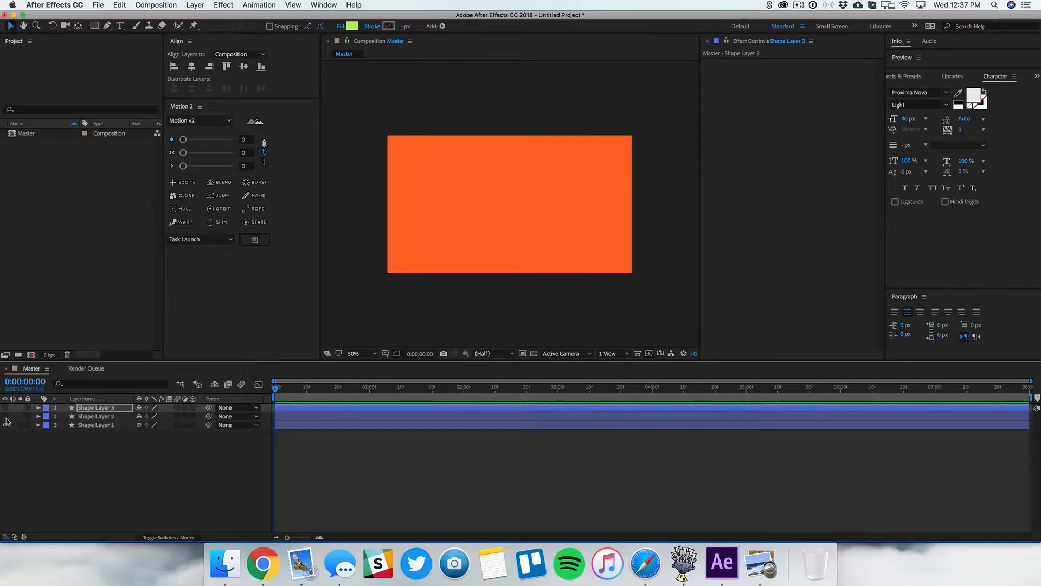
left_click_drag(5, 417, 5, 408)
left_click(342, 430)
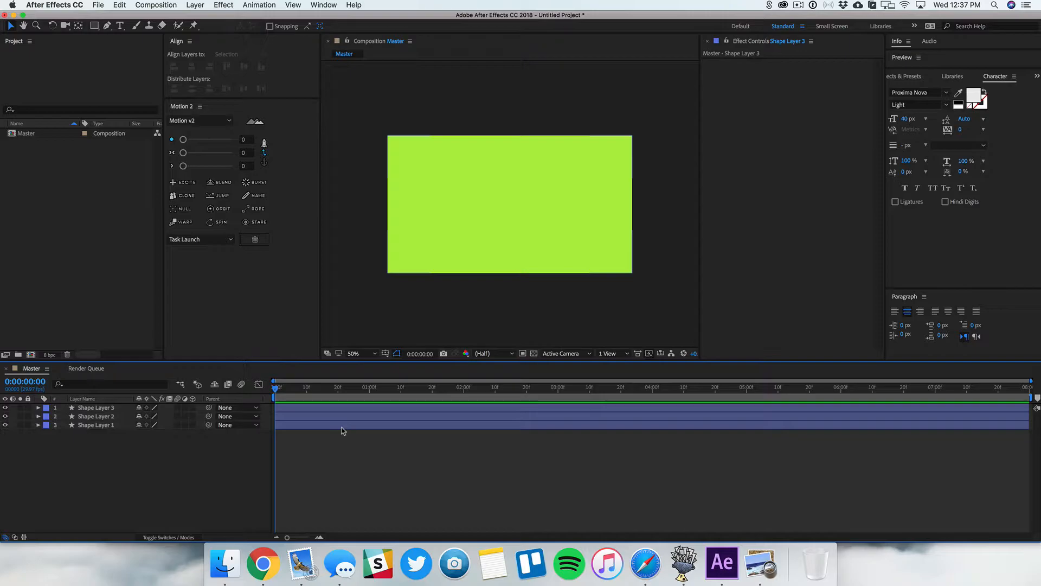
Add a Position keyframe to Shape Layer 1 at 0:00:00:20 with the layer at its centered position.
left_click_drag(331, 394, 339, 394)
key("equal")
key("equal")
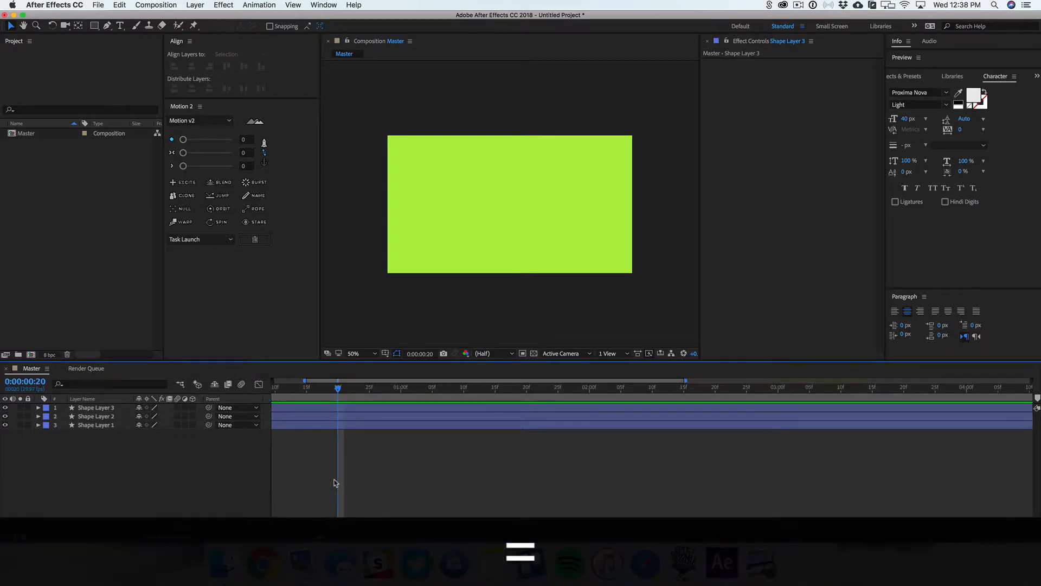
scroll(335, 483, "left", 5)
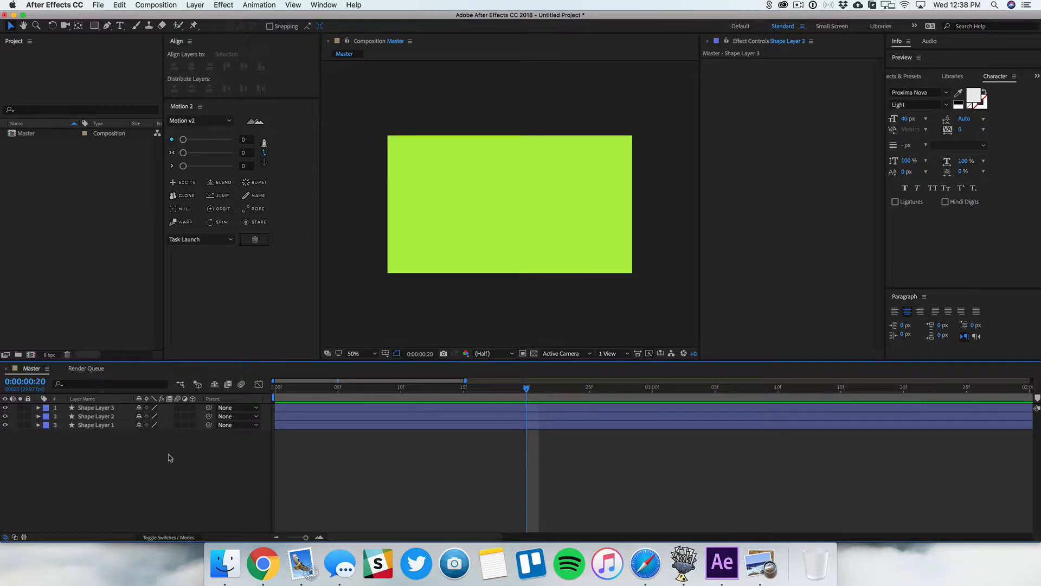
left_click(95, 426)
key("p")
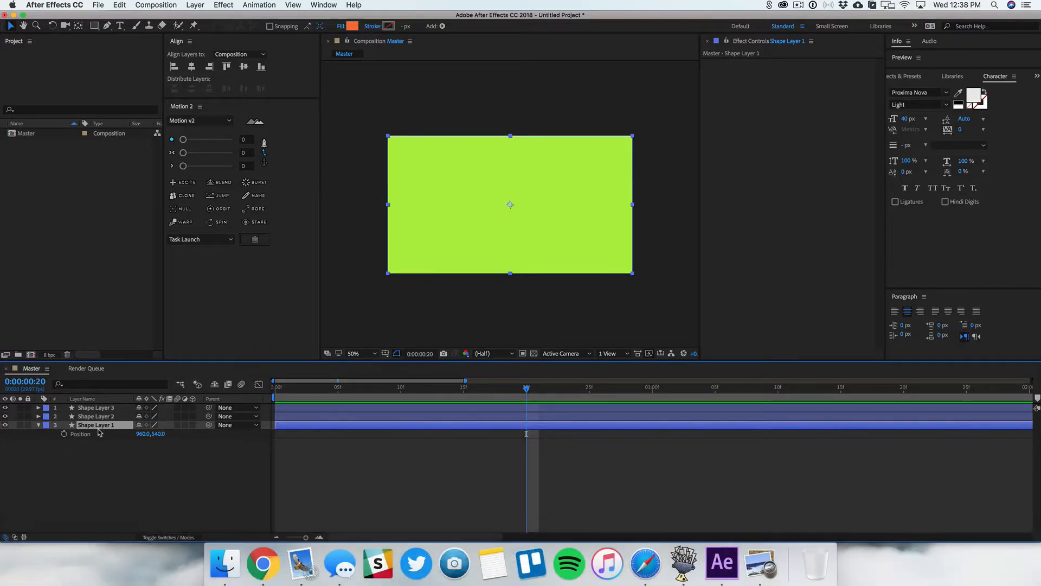
left_click(64, 434)
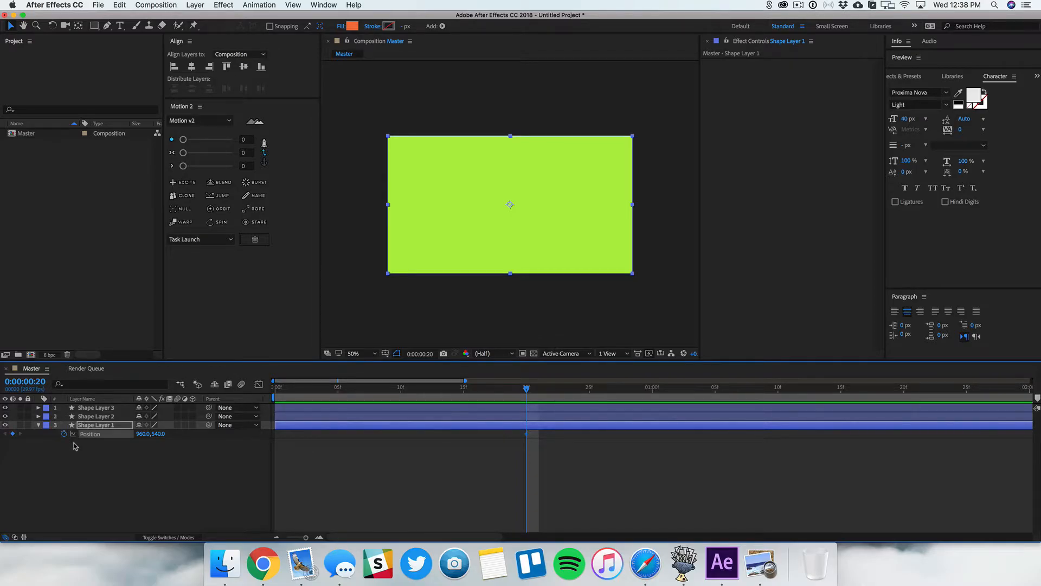
At 0:00:00:00, move Shape Layer 1 off the frame's left side with an X position of -980.
left_click_drag(345, 392, 270, 396)
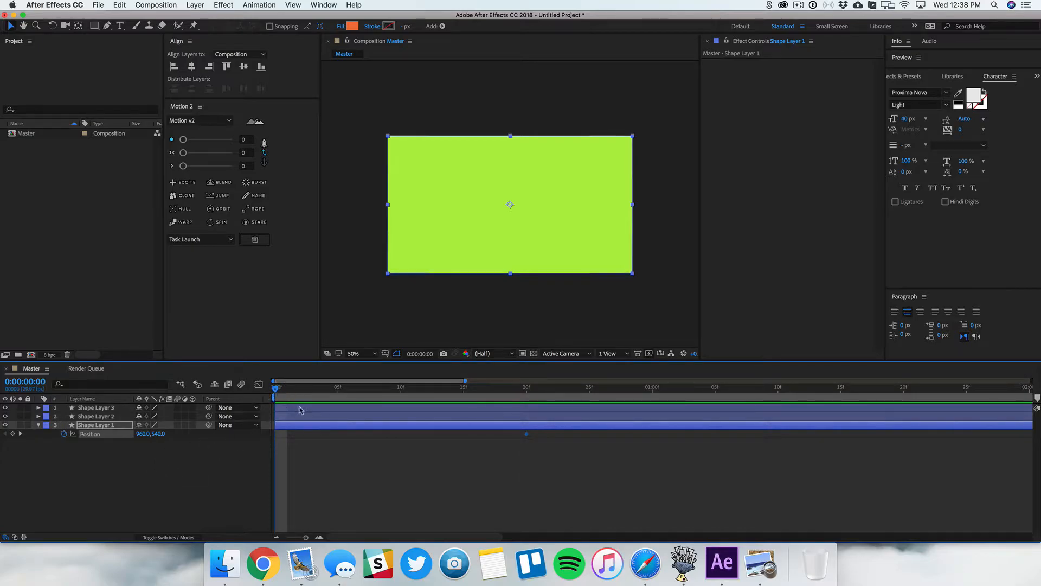
left_click(168, 449)
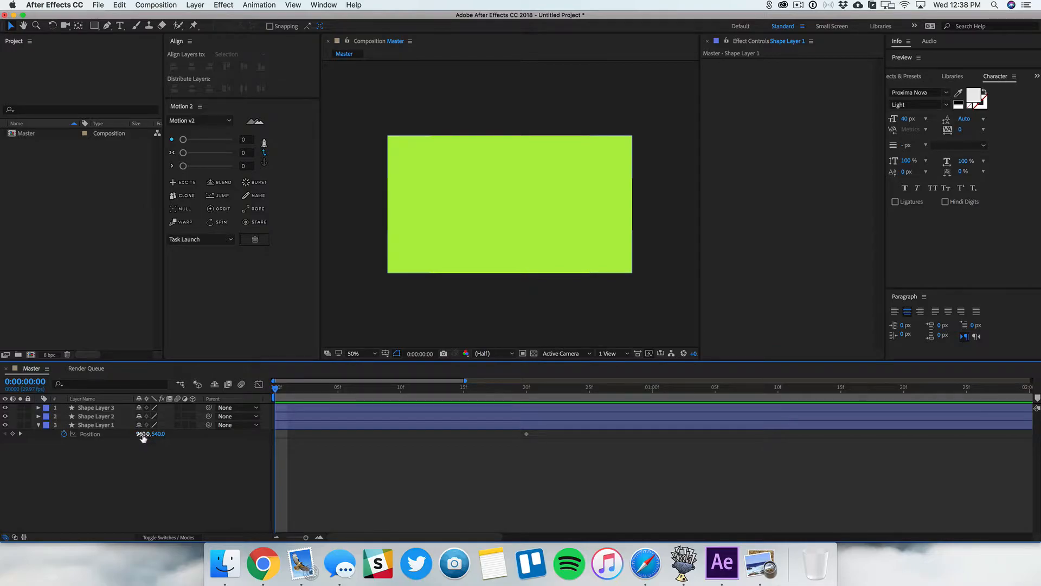
left_click_drag(143, 437, 1, 452)
key("Caps_Lock")
left_click_drag(142, 436, 15, 447)
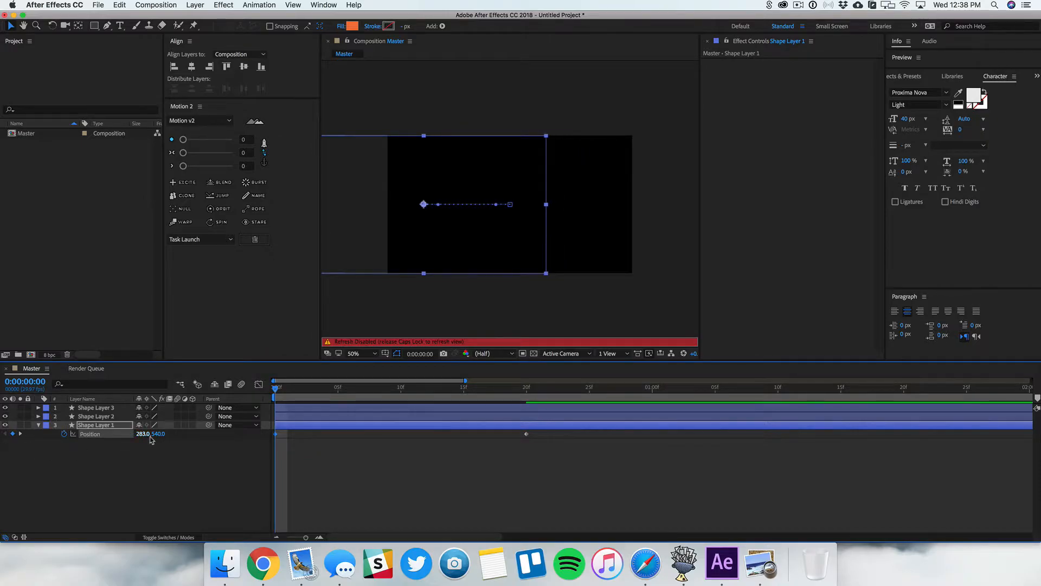
key("Caps_Lock")
left_click_drag(142, 436, 17, 445)
left_click(244, 434)
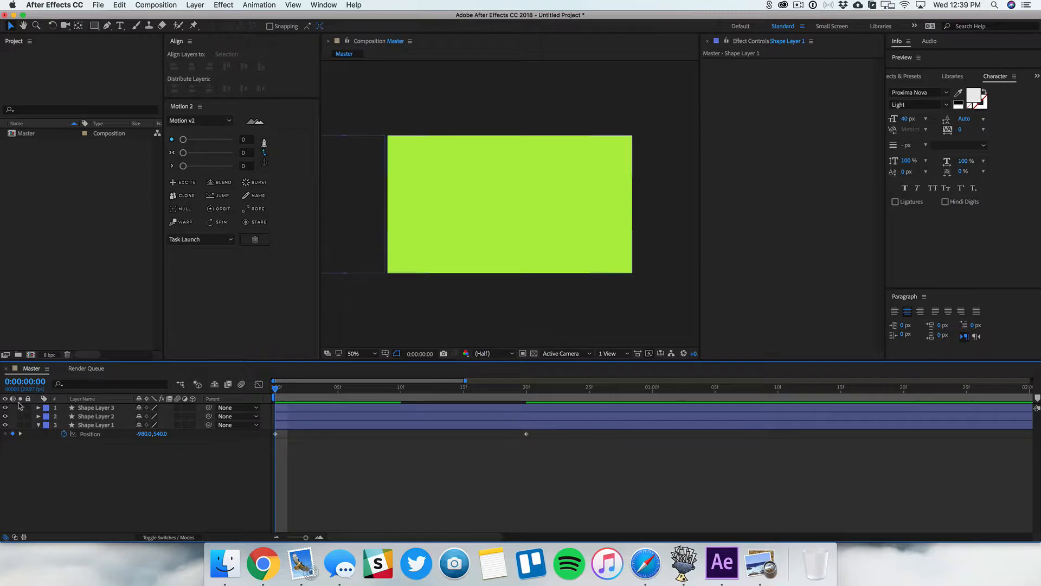
Hide Shape Layers 2 and 3 and preview the orange layer sliding into the frame.
left_click(6, 407)
left_click(5, 416)
key("space")
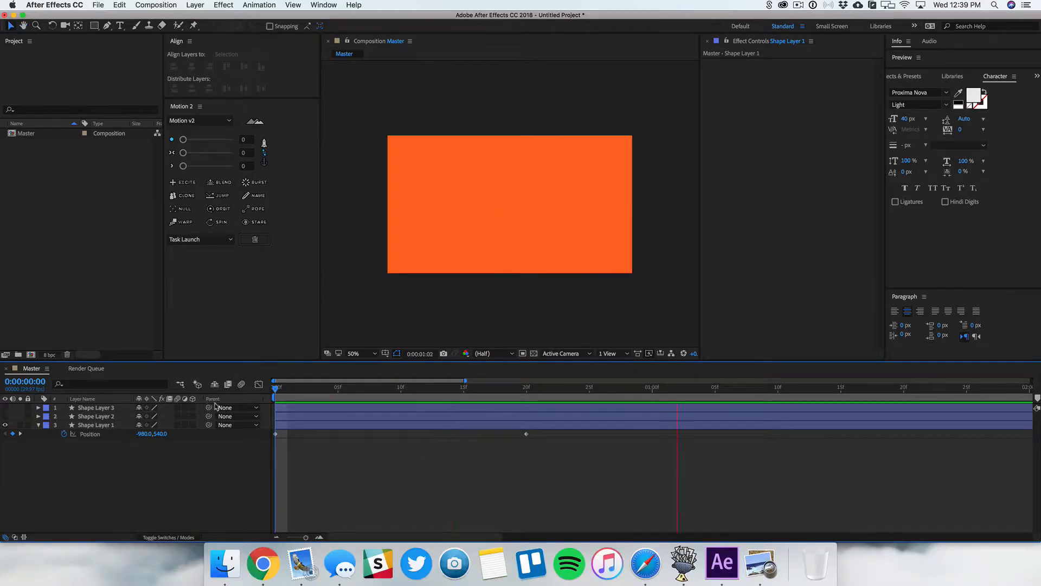
key("space")
Apply Easy Ease to both Position keyframes of Shape Layer 1.
left_click_drag(586, 471, 273, 439)
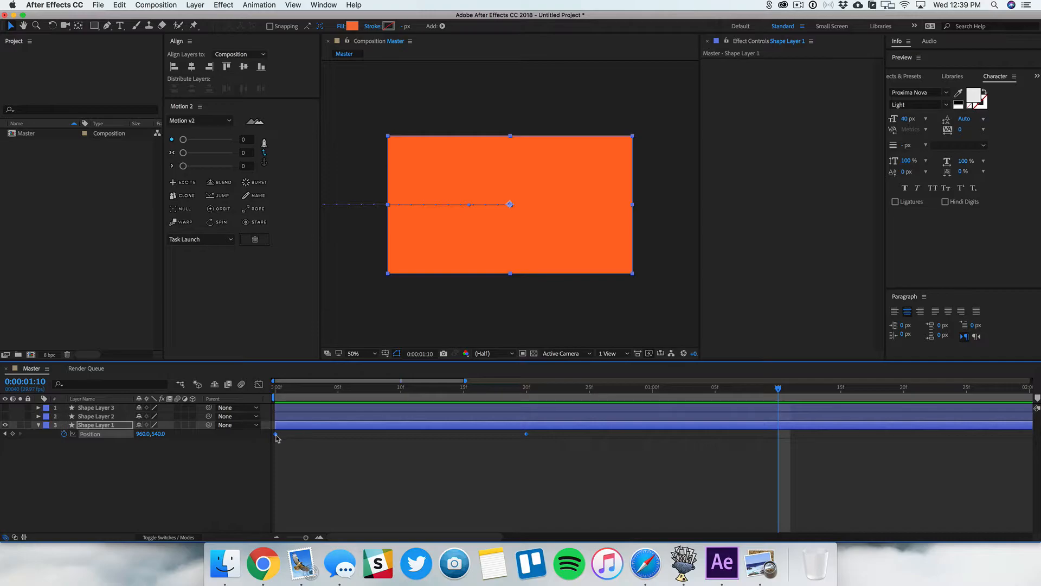
right_click(276, 435)
mouse_move(345, 532)
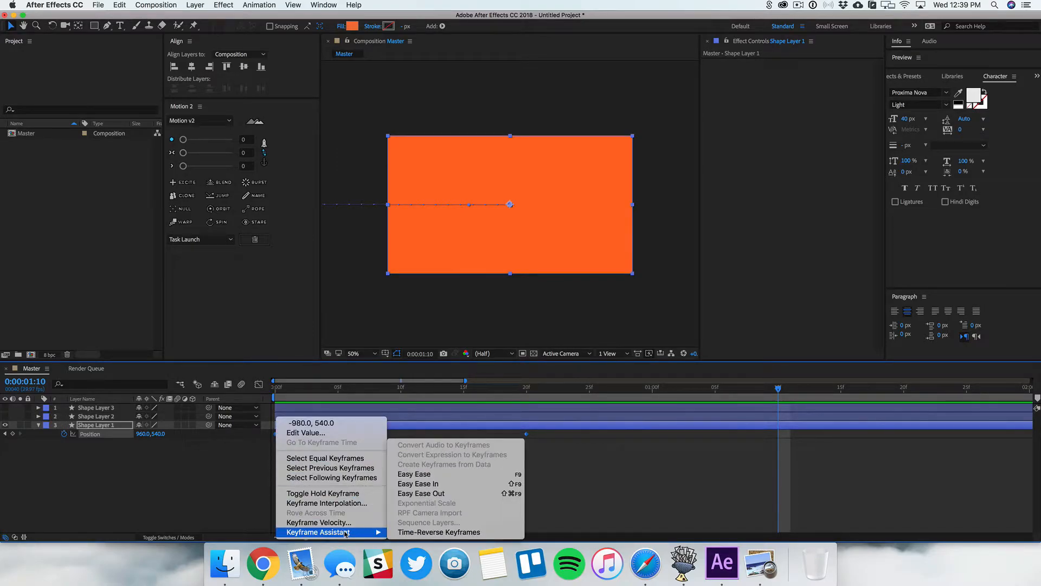
left_click(415, 474)
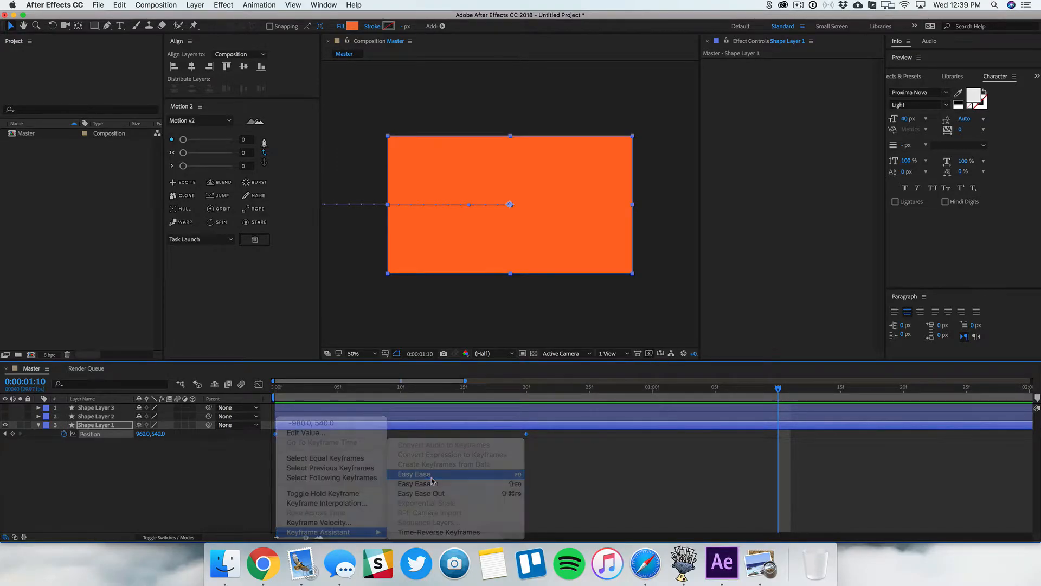
Select both Position keyframes of Shape Layer 1 and show their speed curve in the Graph Editor.
left_click(488, 482)
left_click_drag(603, 479, 268, 438)
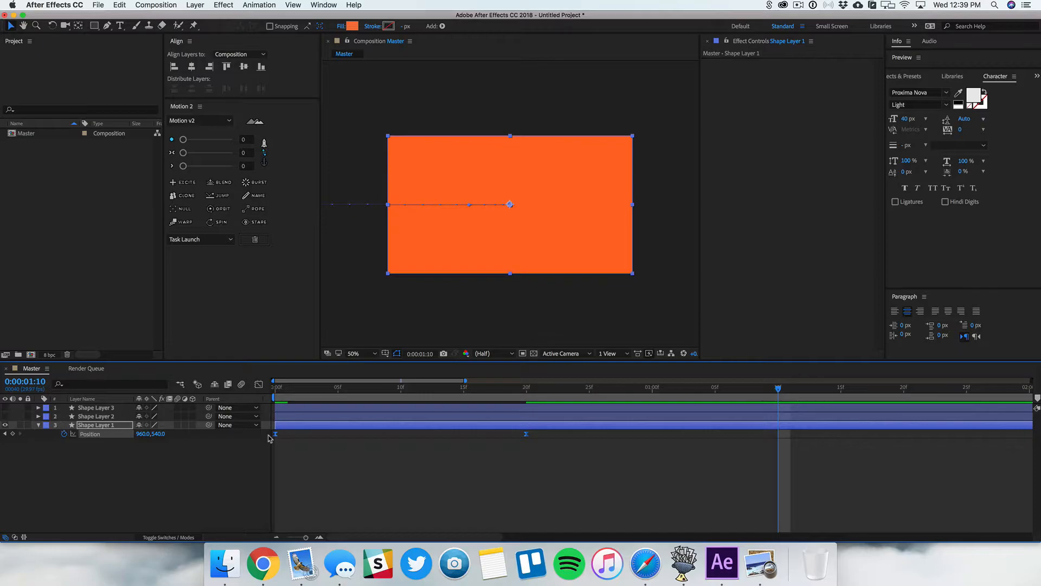
left_click(258, 384)
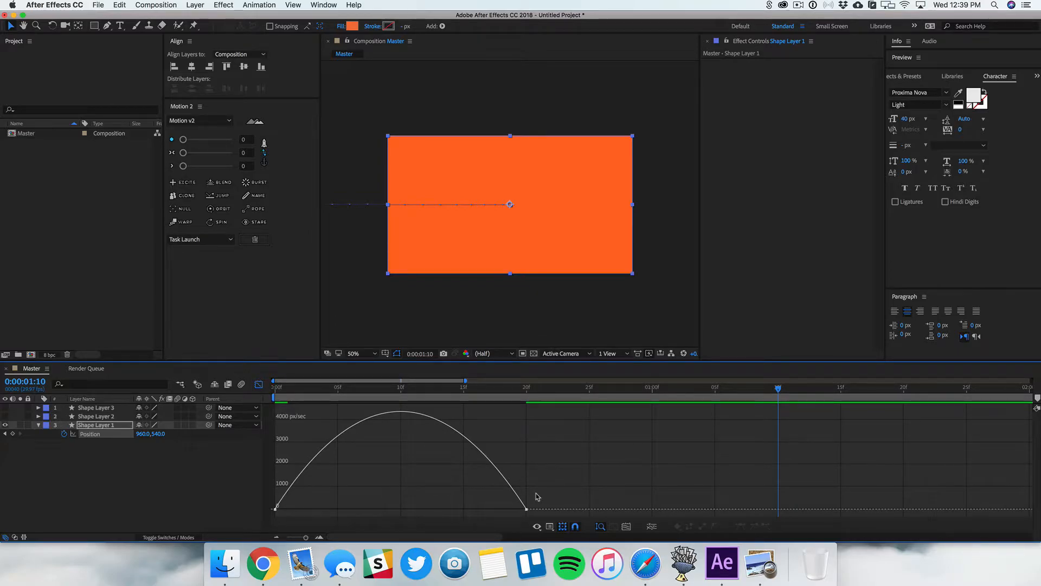
Undo the Easy Ease to compare its speed graph with linear motion, restore the easing and scrub through the animation.
key("super+z")
left_click(556, 488)
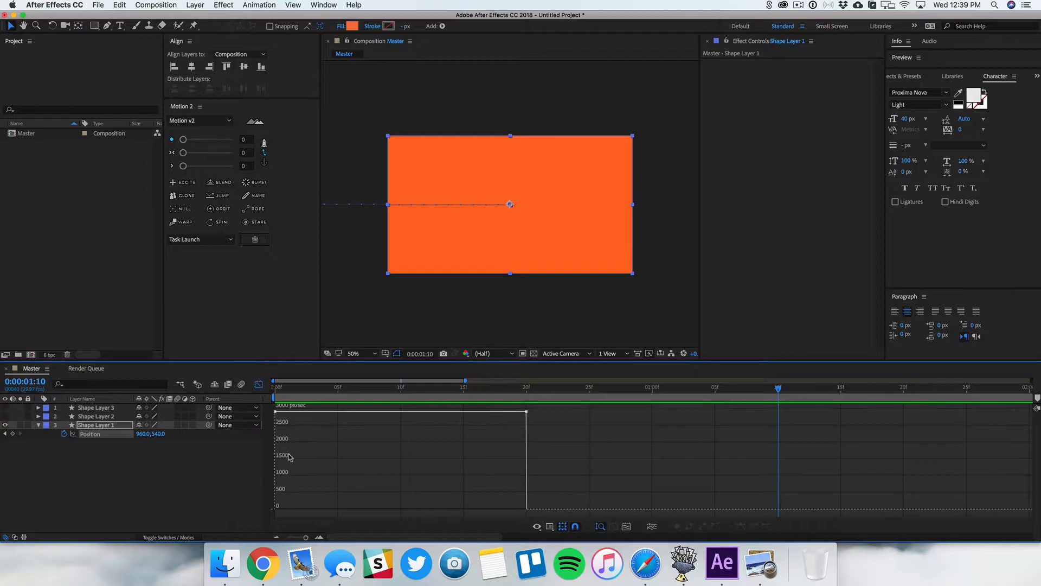
left_click_drag(288, 389, 527, 388)
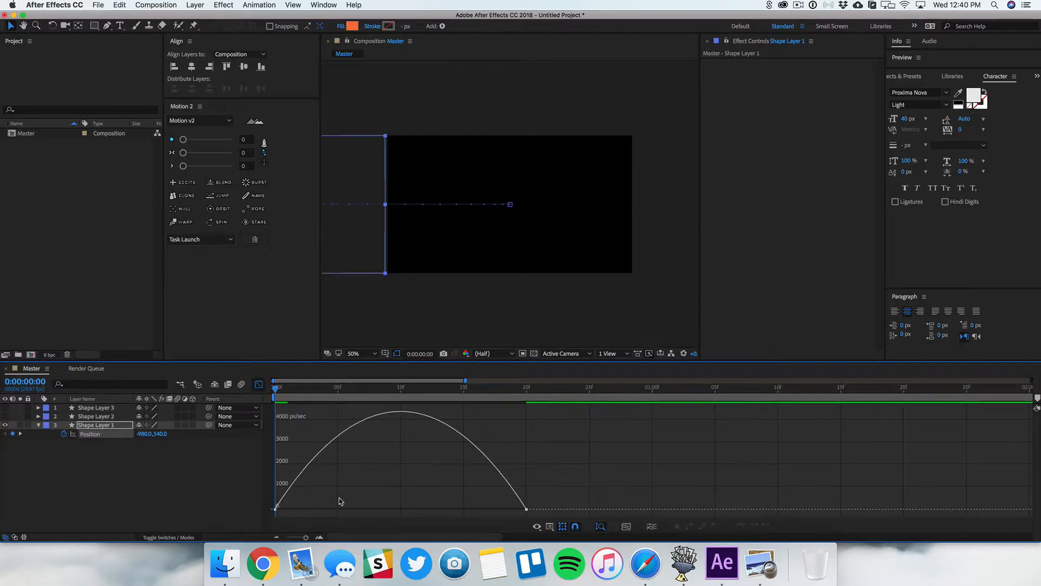
Extend the incoming speed handle of Shape Layer 1's last Position keyframe to 100% influence and preview the motion.
left_click(526, 510)
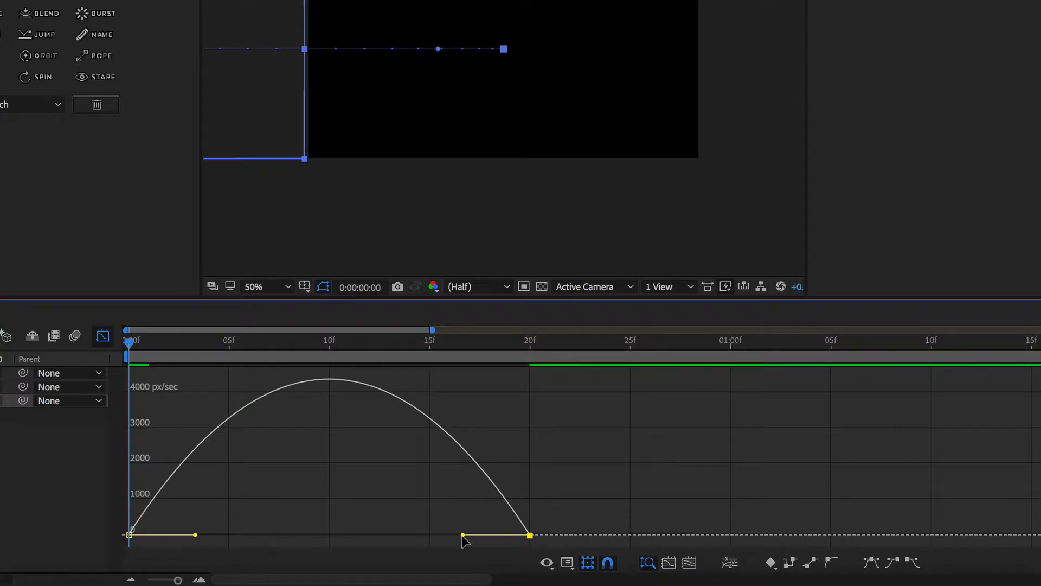
left_click_drag(462, 536, 319, 540)
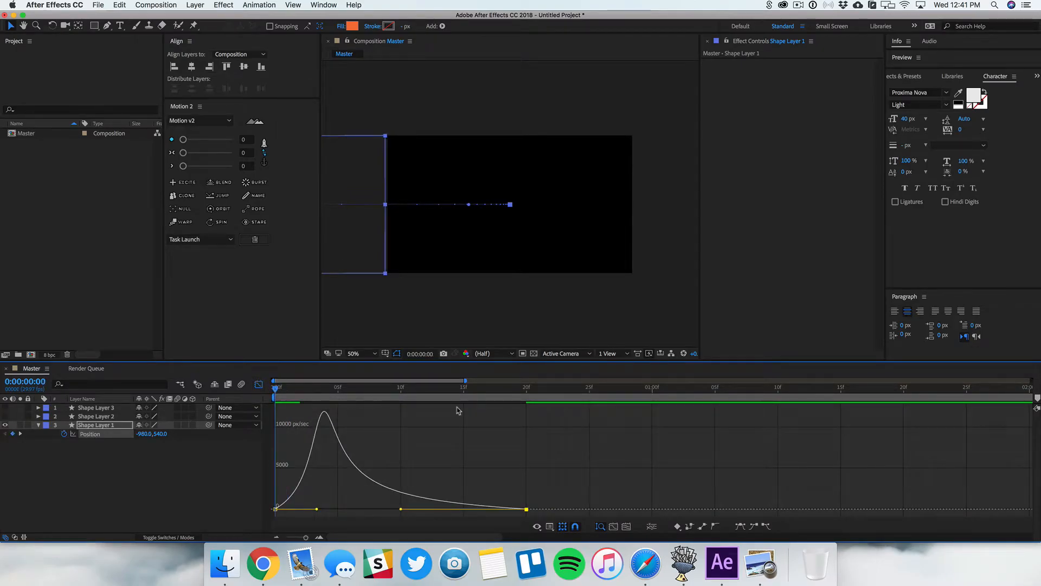
key("space")
key("space")
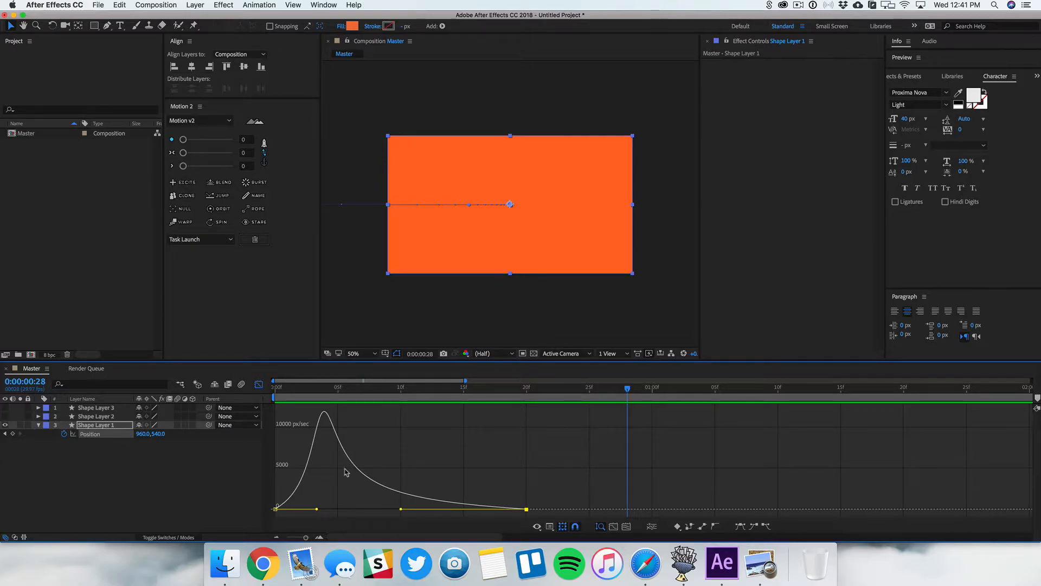
Shorten the outgoing speed handle of the first Position keyframe to try an almost instant start, and preview it.
left_click_drag(317, 511, 285, 509)
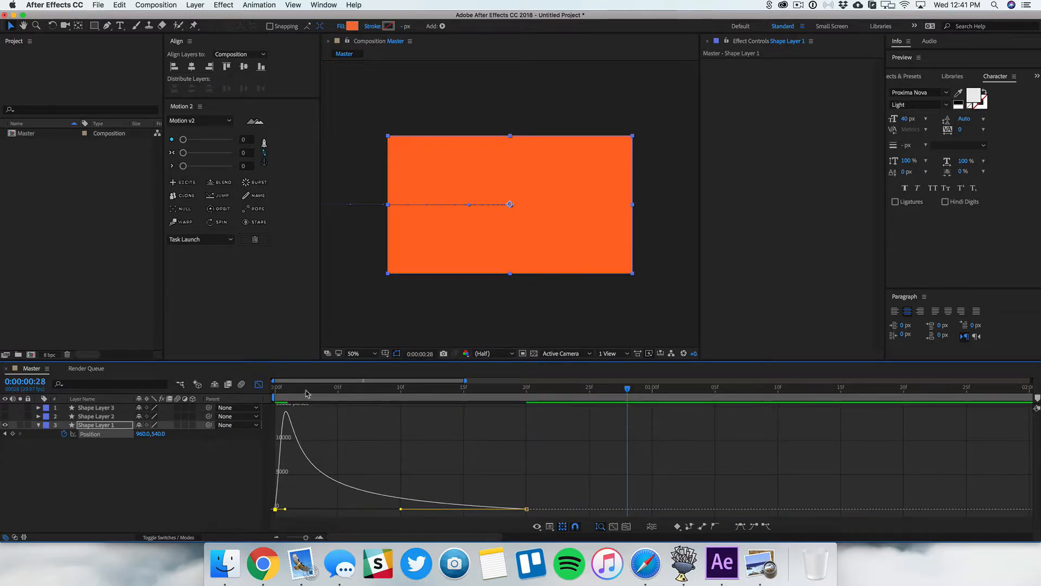
key("Home")
key("space")
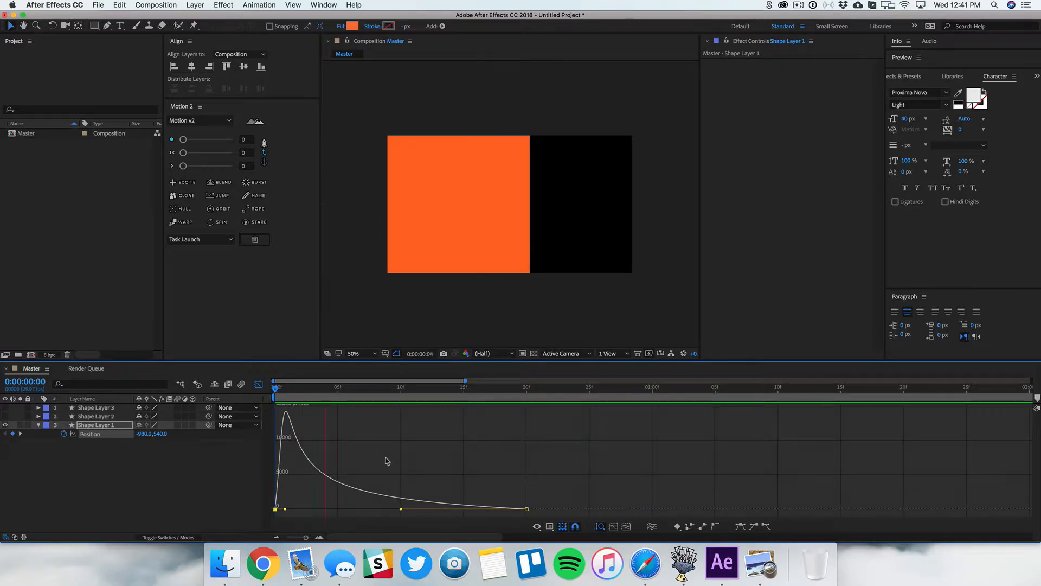
key("space")
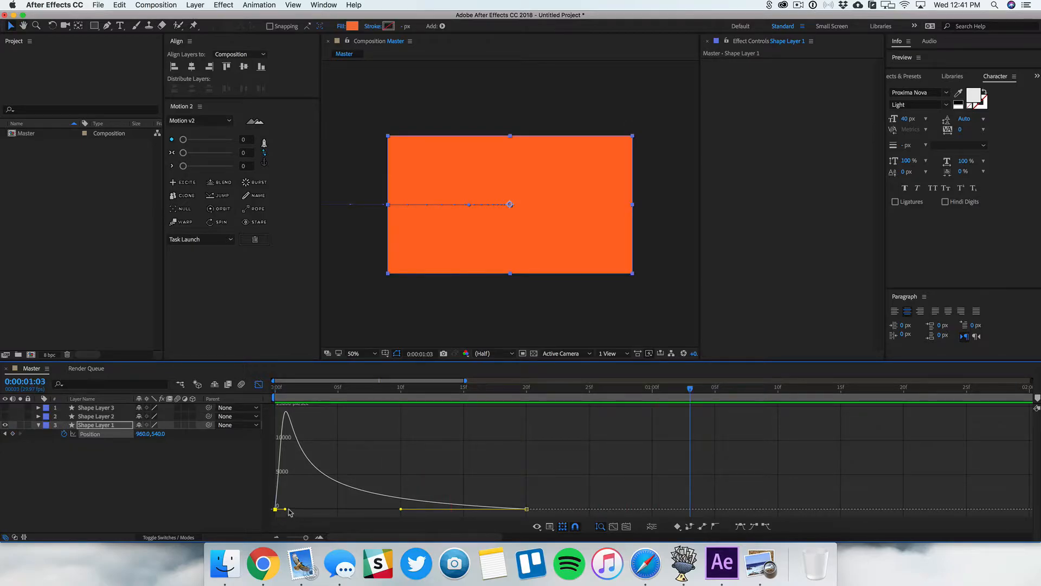
Lengthen the first keyframe's outgoing handle to about frame 10 to try a sharp mid-move speed spike, and preview it.
left_click_drag(284, 510, 399, 509)
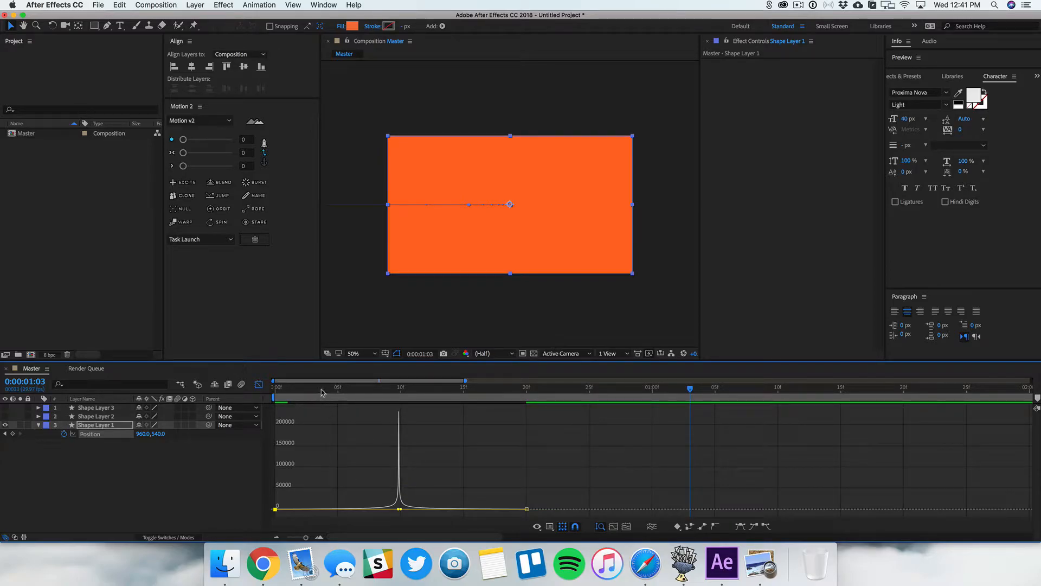
left_click_drag(321, 392, 275, 392)
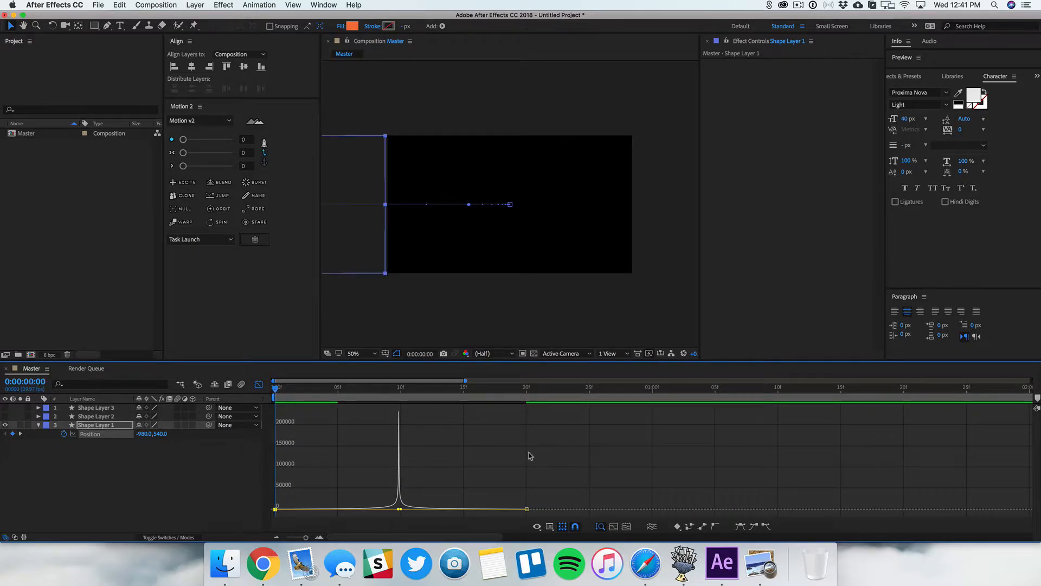
key("space")
key("space")
Pull the first keyframe's outgoing handle back to about frame 2 and check that the graph type is Edit Speed Graph.
left_click_drag(399, 510, 296, 510)
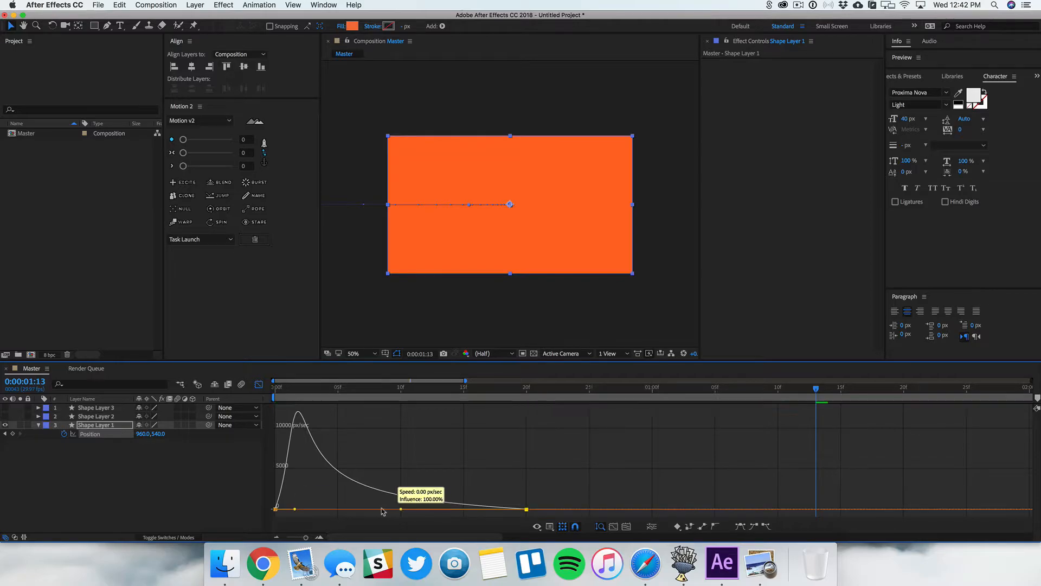
left_click(534, 510)
left_click(534, 508)
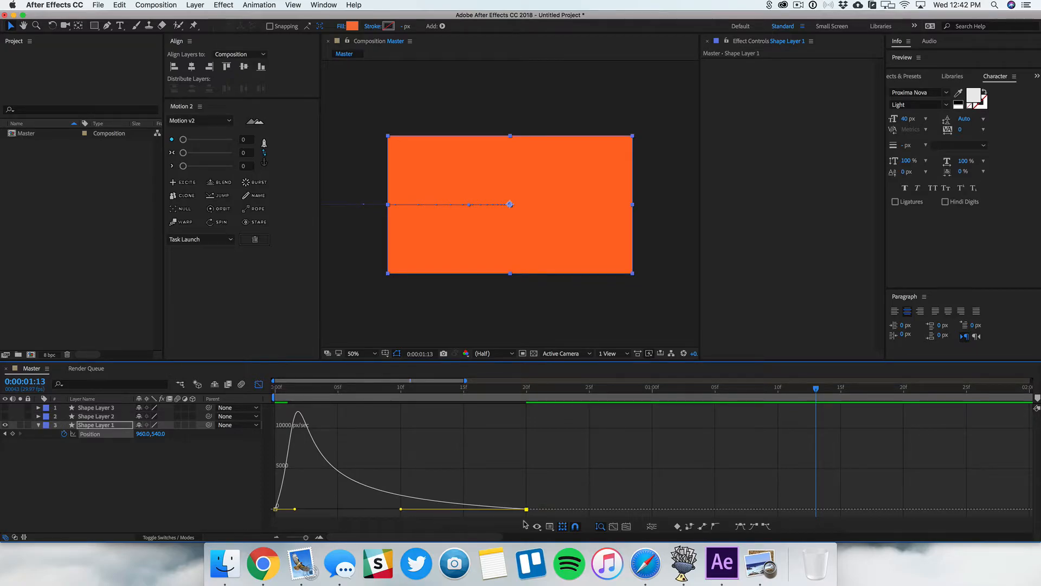
left_click(553, 529)
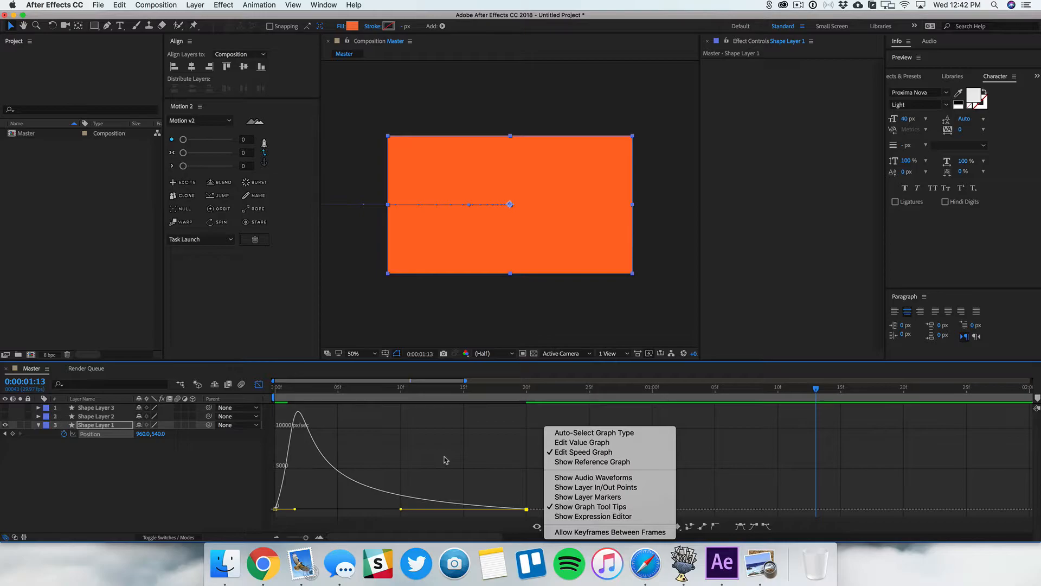
left_click(499, 457)
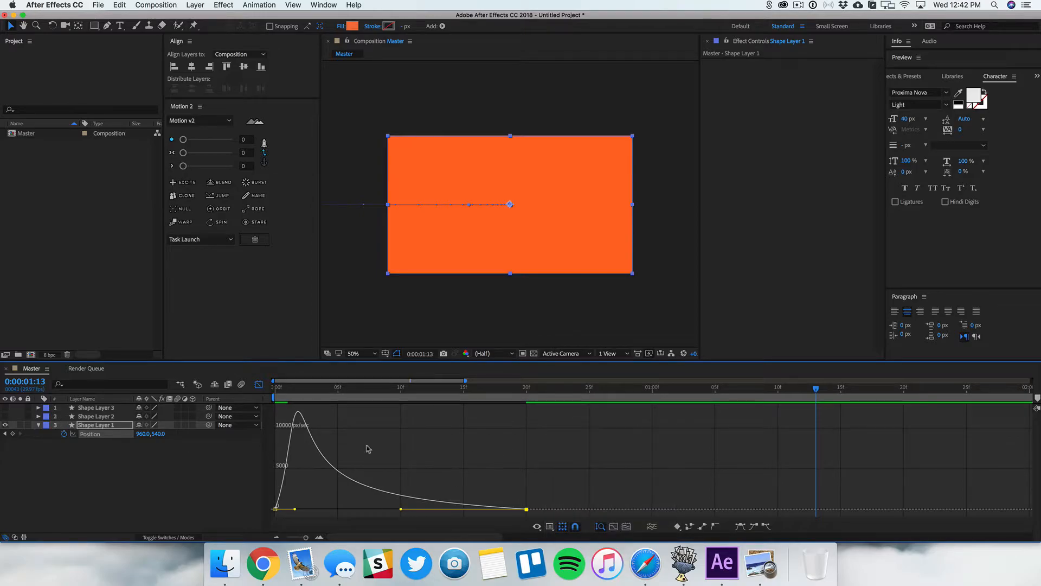
Copy both eased Position keyframes of Shape Layer 1 and paste them at frame 0 onto Shape Layers 2 and 3.
left_click(259, 384)
left_click_drag(593, 476, 262, 438)
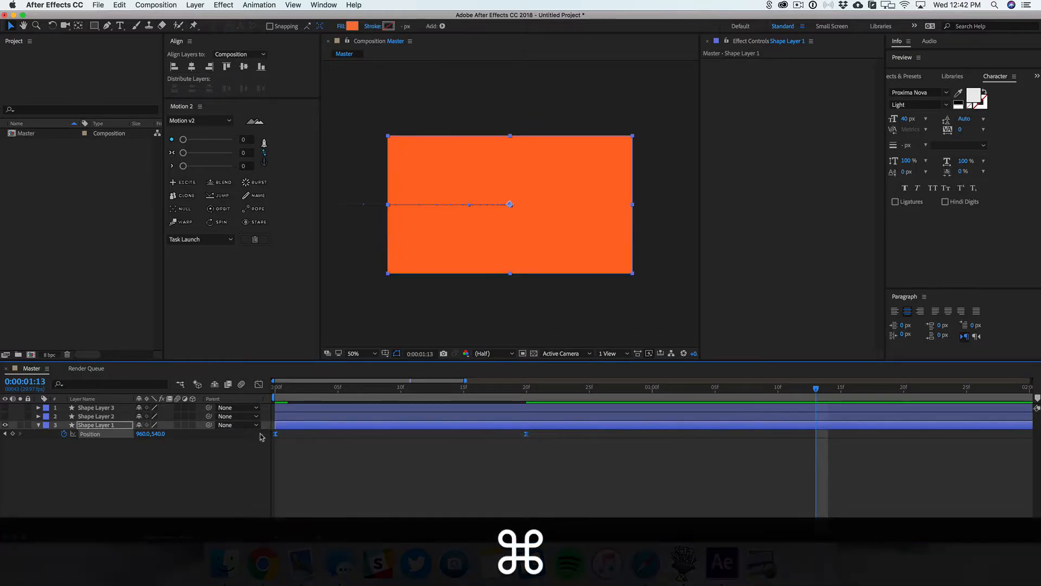
key("super+c")
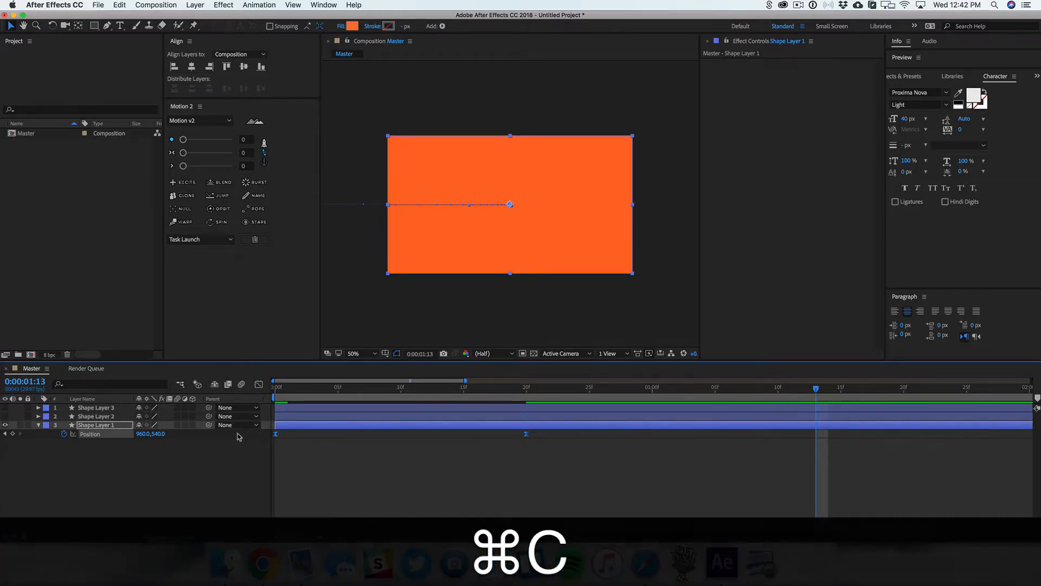
left_click_drag(477, 395, 275, 396)
left_click(291, 444)
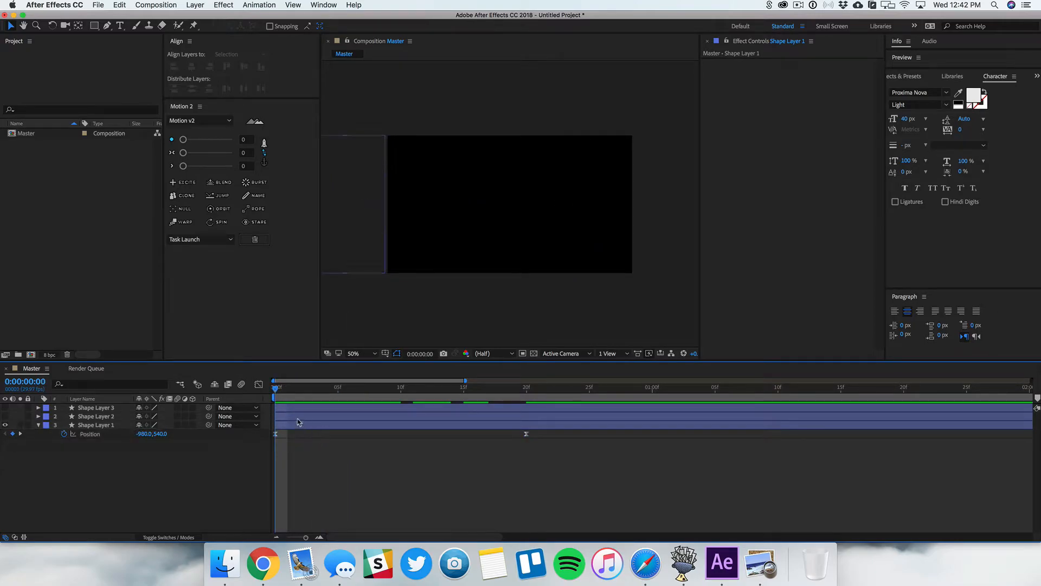
left_click(297, 420)
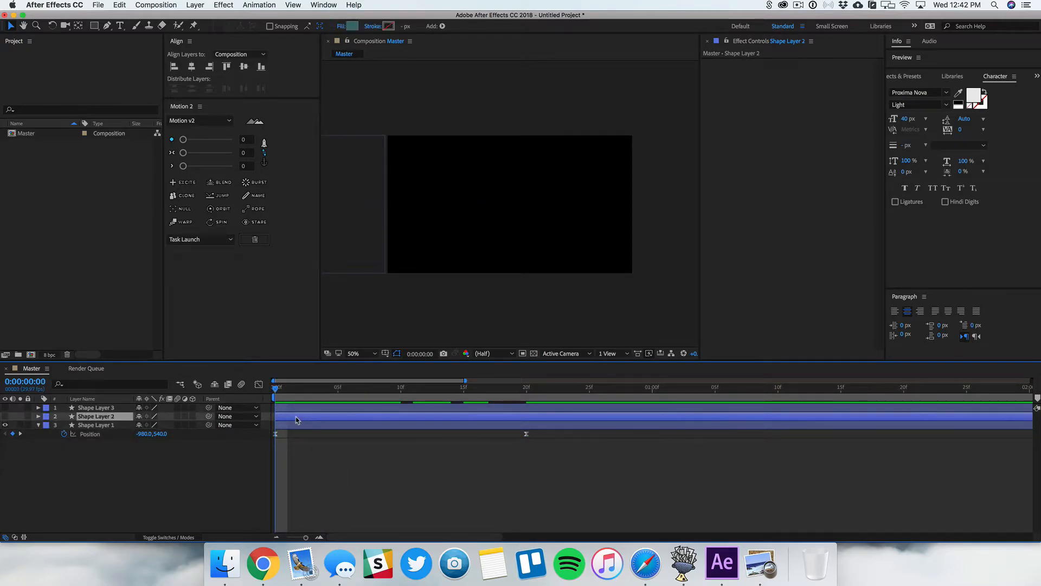
key("super+v")
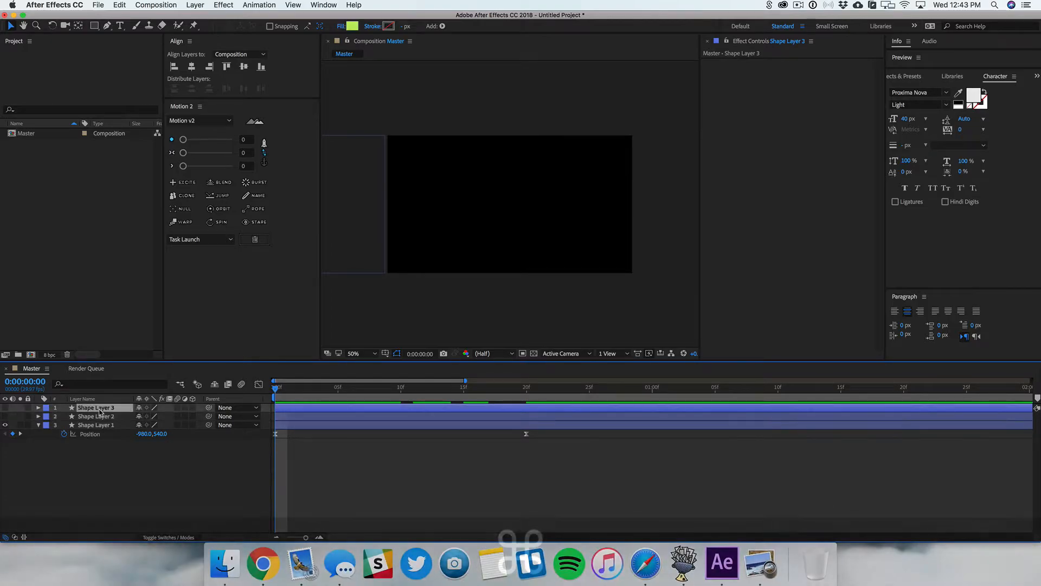
key("super+v")
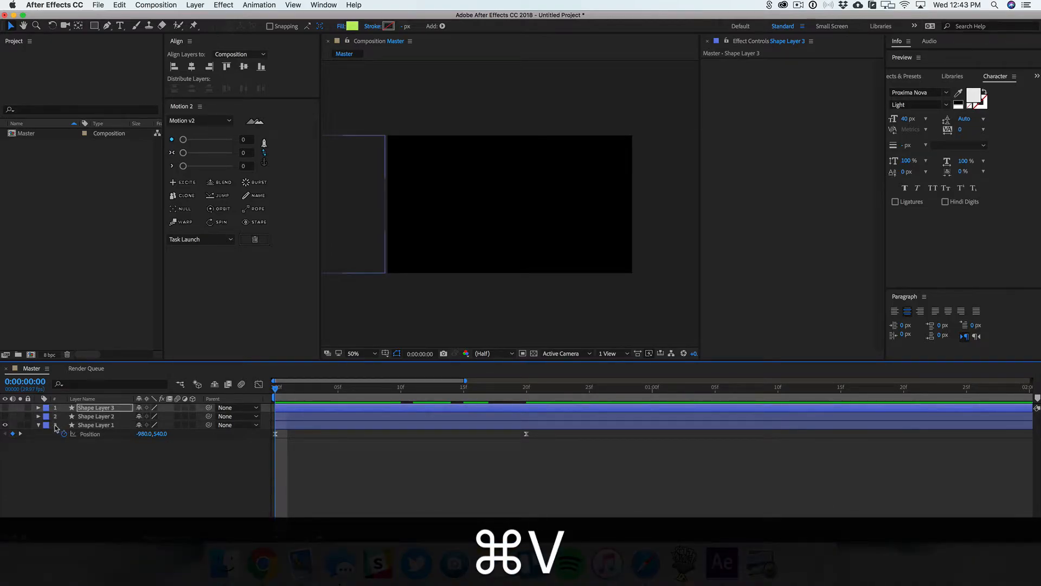
Reveal the keyframes of all three shape layers, make Shape Layers 2 and 3 visible again and scrub the animation.
left_click(38, 426)
left_click_drag(120, 457, 87, 410)
key("u")
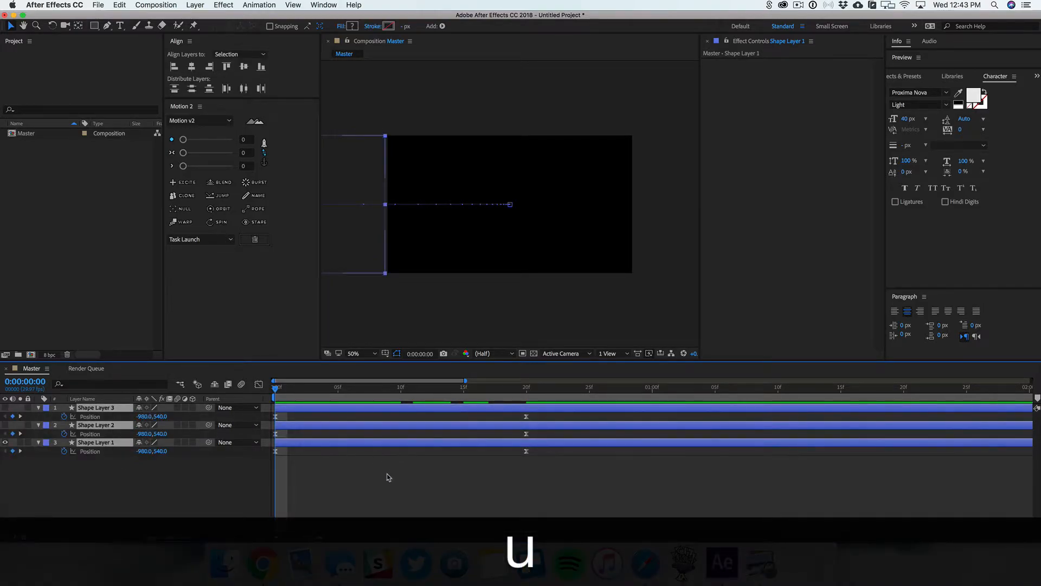
left_click(389, 477)
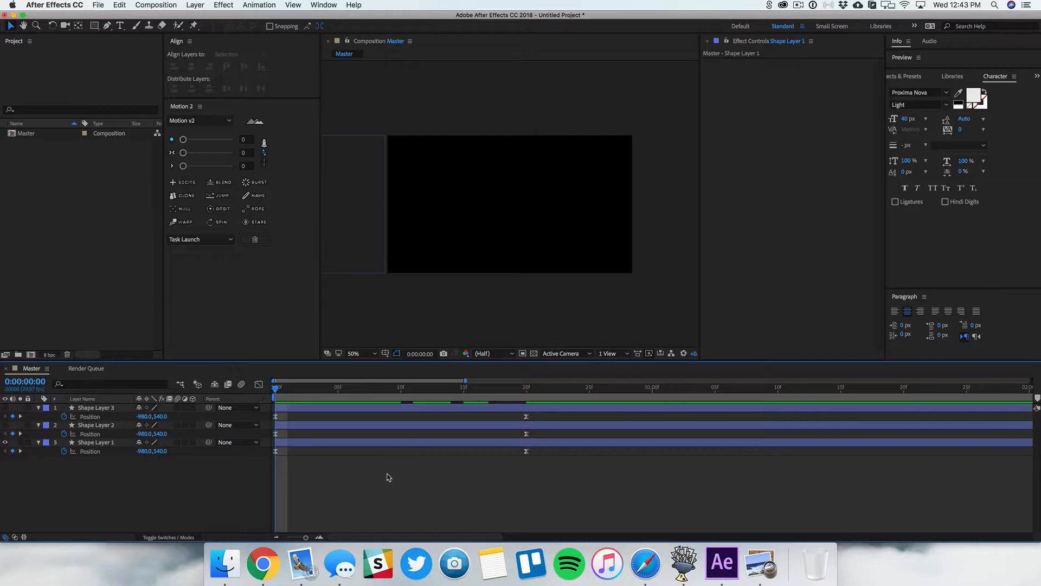
left_click(5, 425)
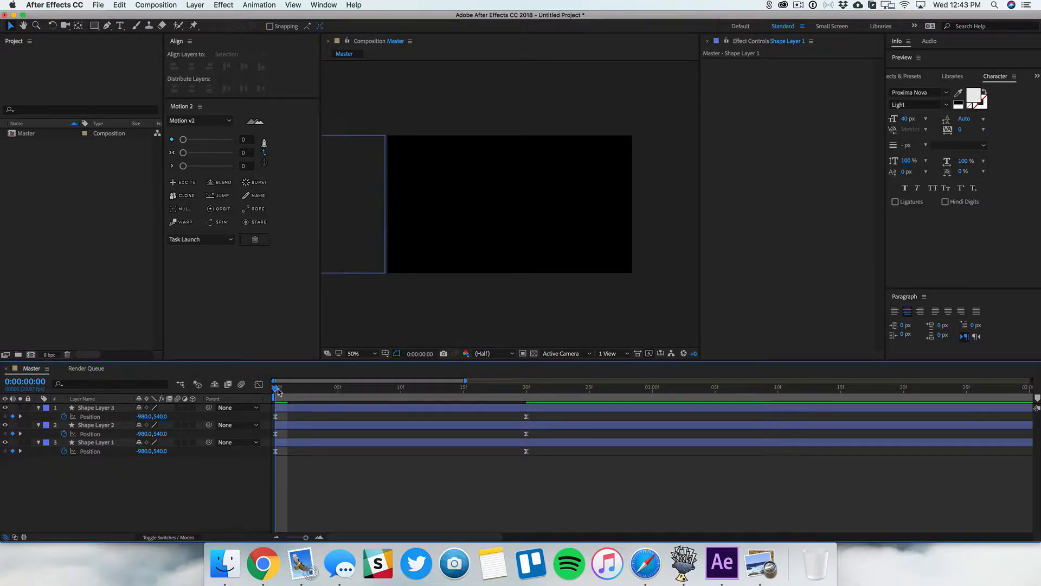
left_click_drag(278, 391, 435, 391)
Stagger the layers so Shape Layer 2 starts at frame 2 and Shape Layer 3 at frame 4.
left_click(285, 428)
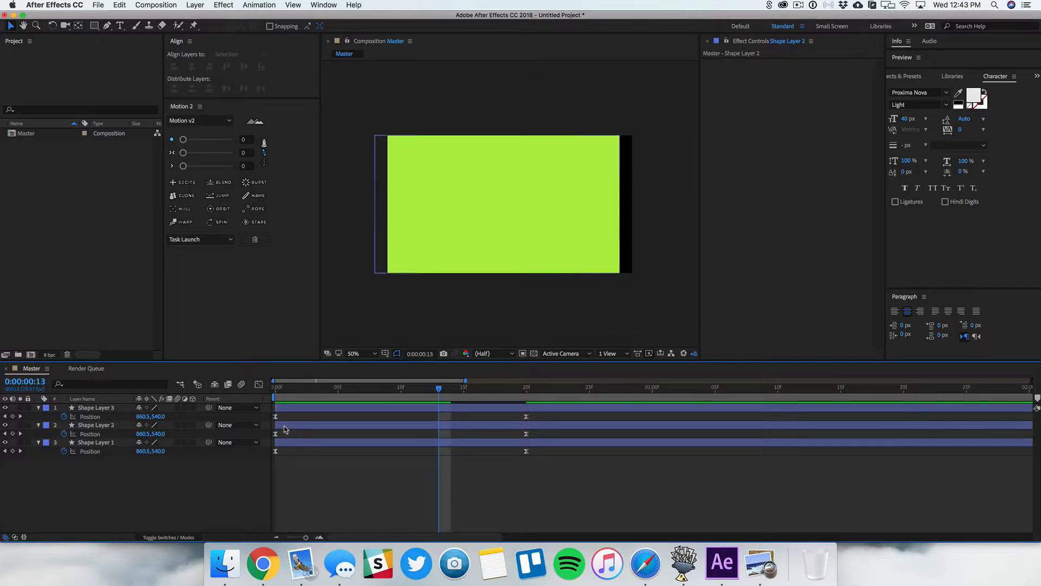
left_click_drag(284, 429, 338, 410)
left_click(335, 514)
Preview the staggered slide-in of the three colored layers from the first frame and scrub to frame 25.
key("Home")
key("space")
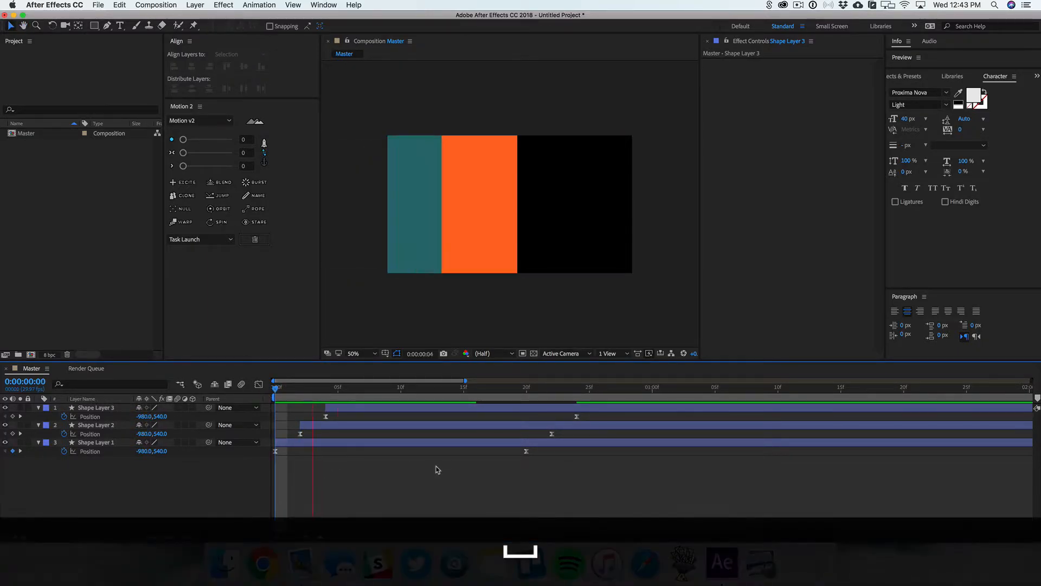
left_click_drag(309, 391, 271, 393)
key("space")
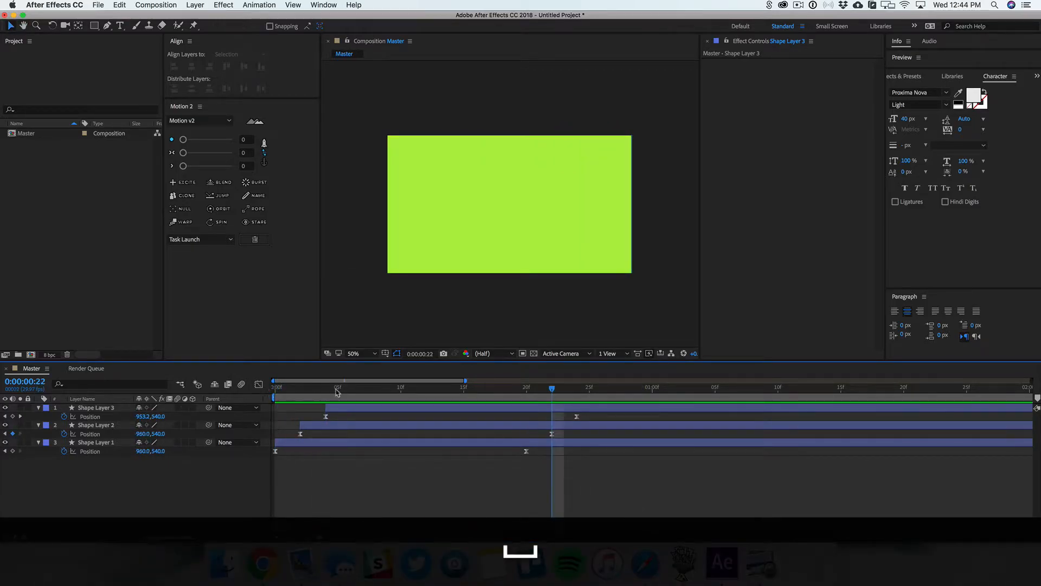
left_click_drag(562, 394, 588, 393)
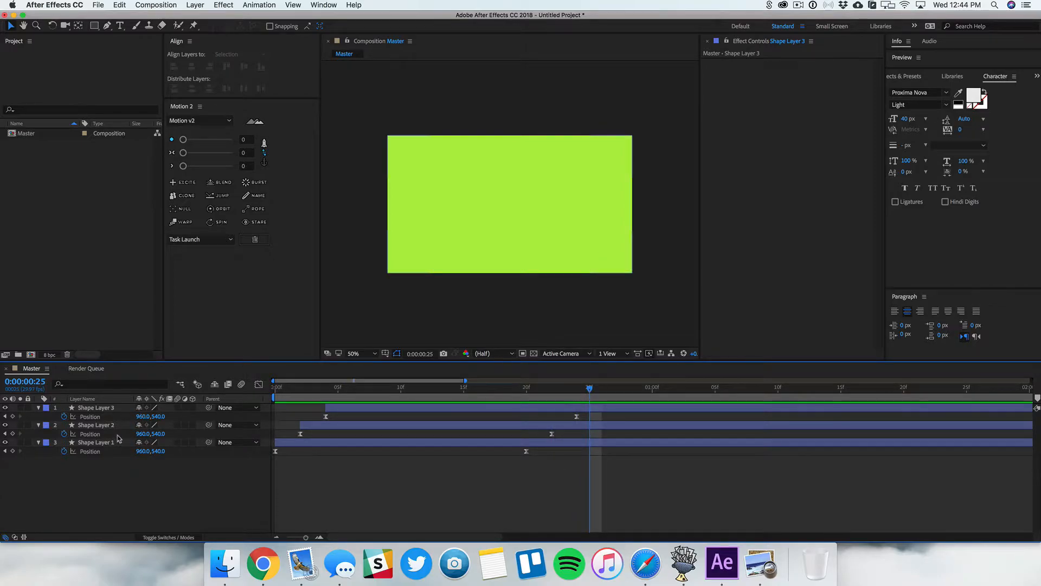
Collapse the layers, go to frame 13 and draw a circle slightly below the frame's center with the Ellipse tool.
key("super+a")
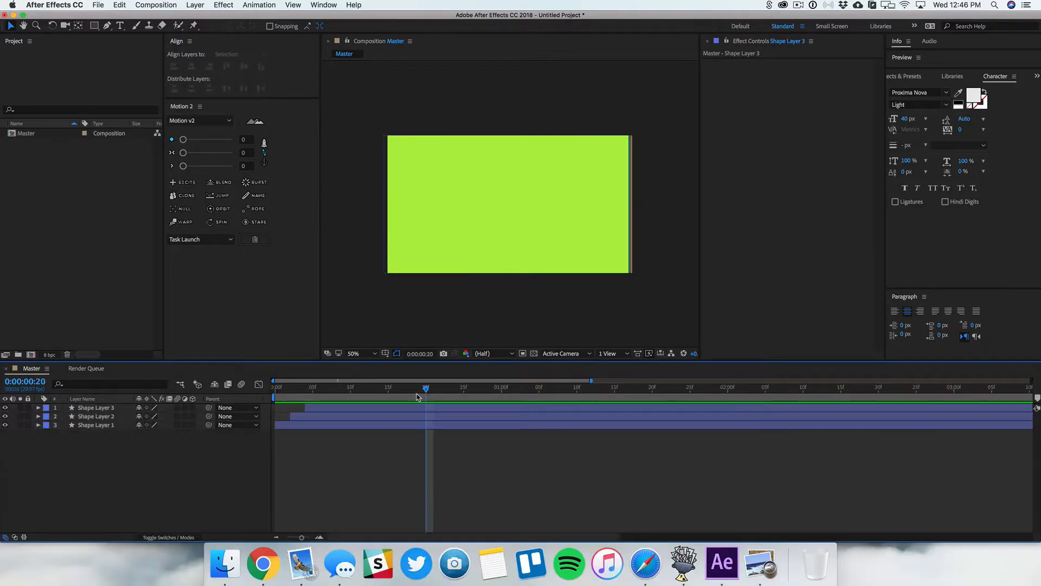
left_click_drag(427, 392, 375, 392)
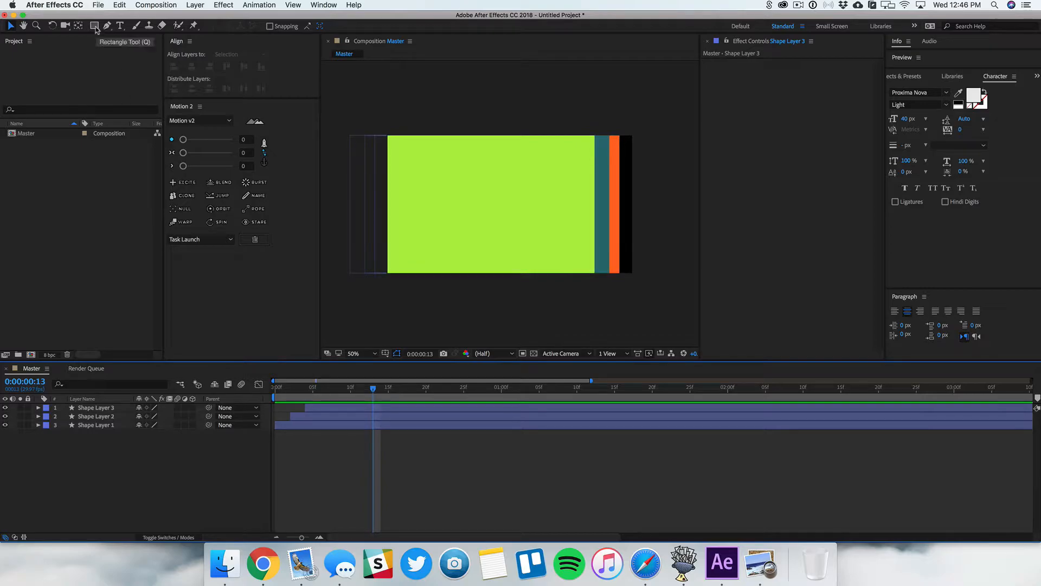
left_click_drag(96, 30, 127, 50)
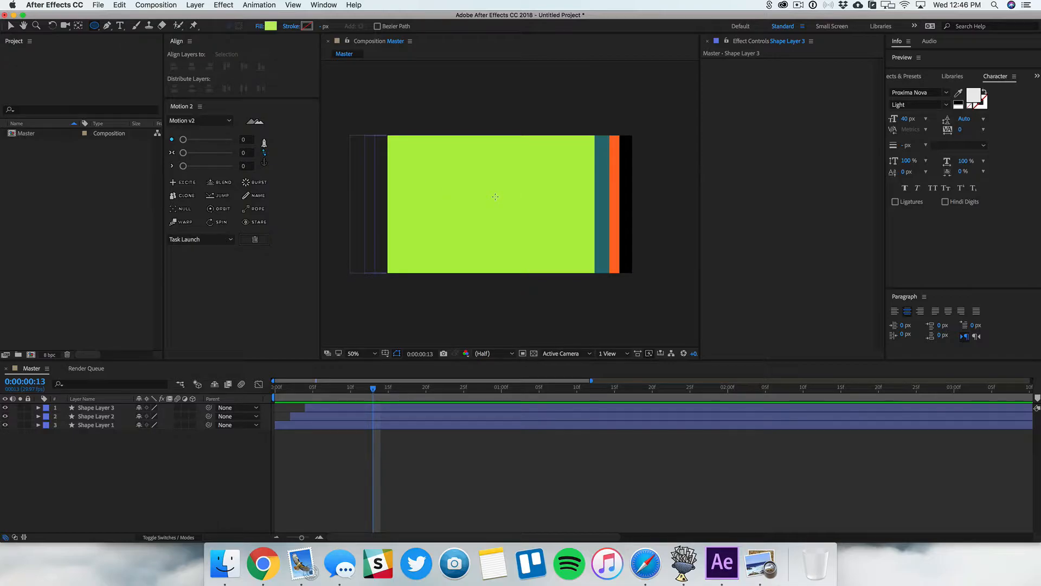
key("alt+shift")
mouse_move(496, 196)
left_mouse_down()
mouse_move(553, 191)
mouse_move(545, 194)
left_mouse_up()
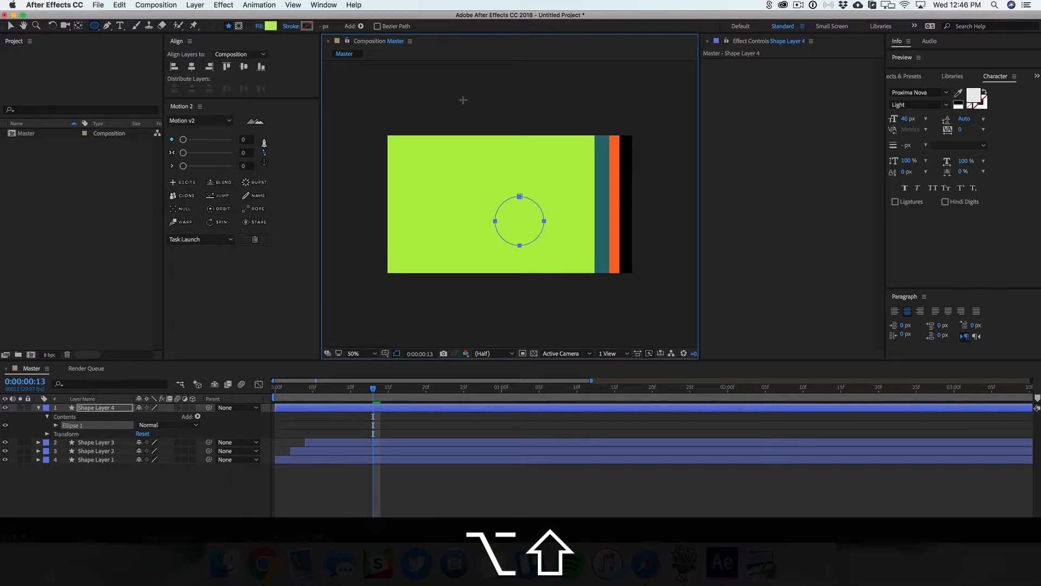
Set the circle's fill color to white.
left_click(270, 25)
left_click(560, 299)
left_click_drag(549, 294, 527, 287)
key("Return")
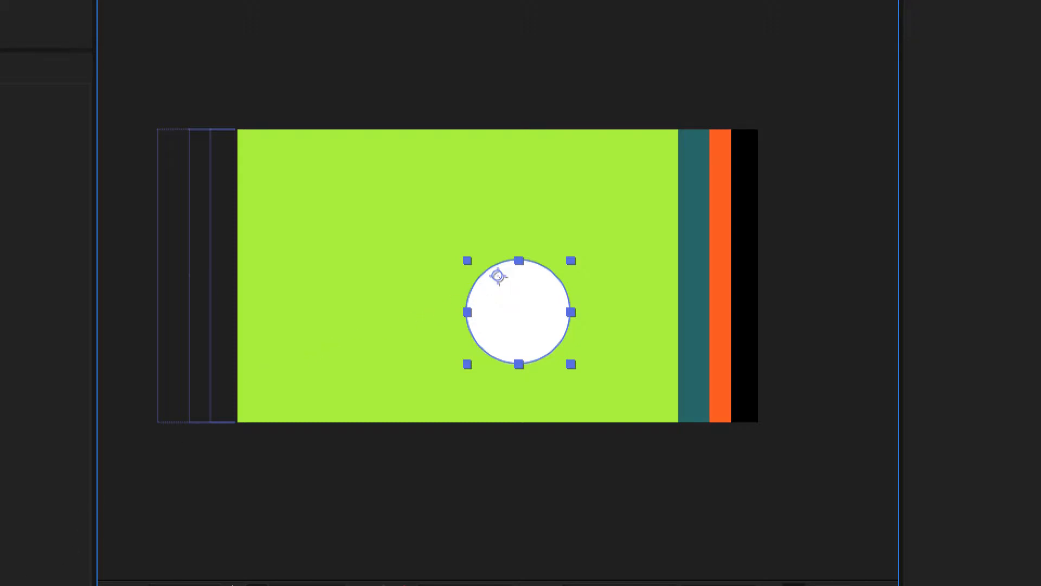
Move the circle layer's anchor point to the center of the circle with Motion 2.
key("space")
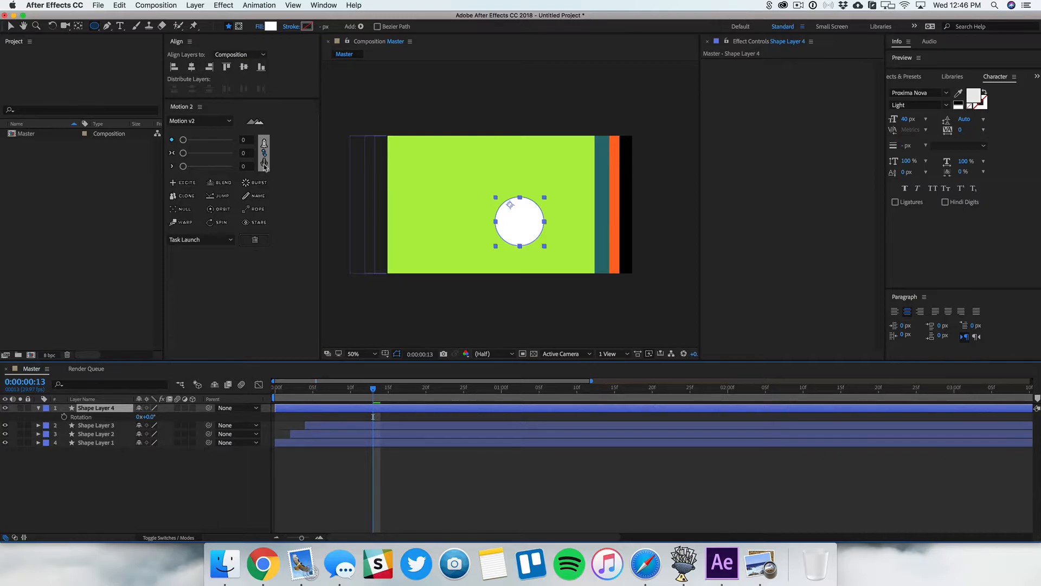
left_click(265, 165)
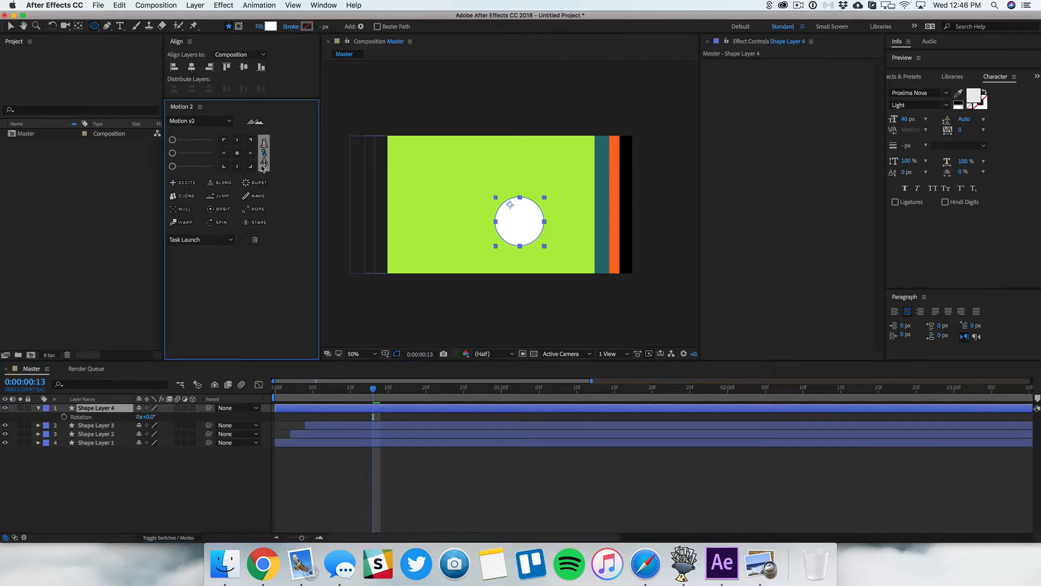
left_click(237, 153)
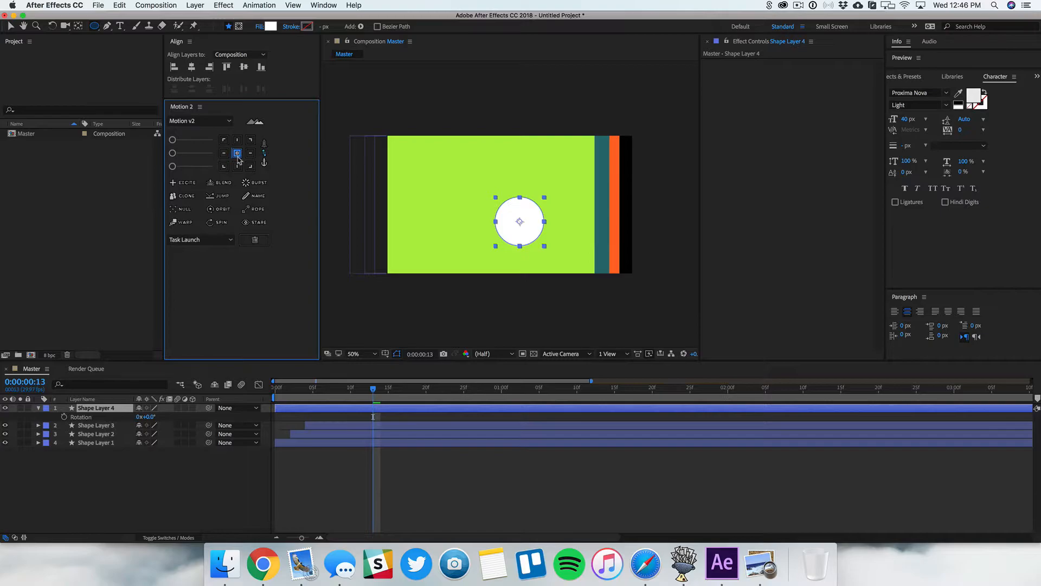
Expand the circle layer's Transform properties, try shifting its Anchor Point value and undo the change.
left_click(38, 408)
left_click(38, 408)
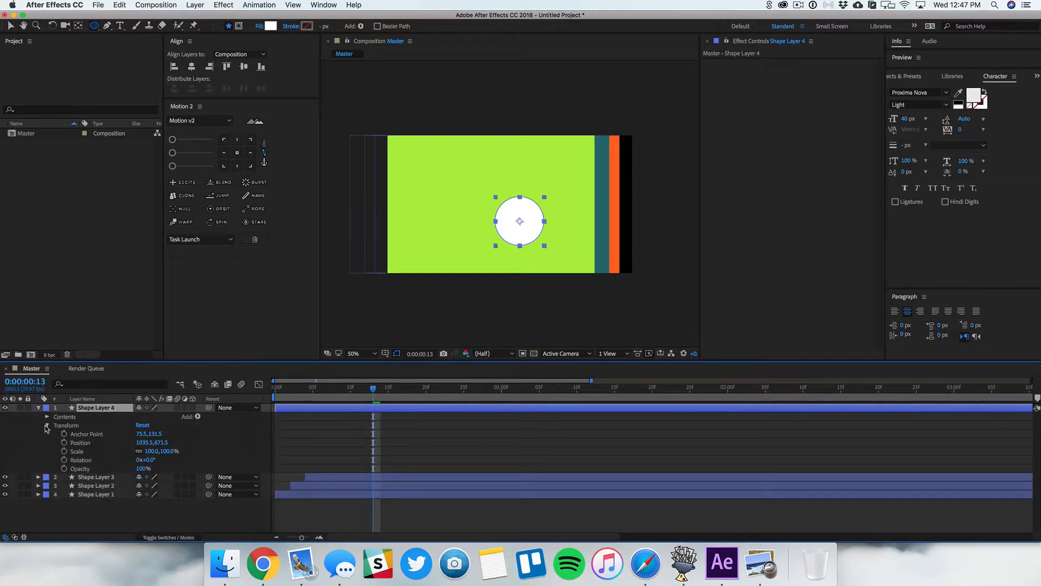
left_click_drag(157, 434, 222, 452)
key("super+z")
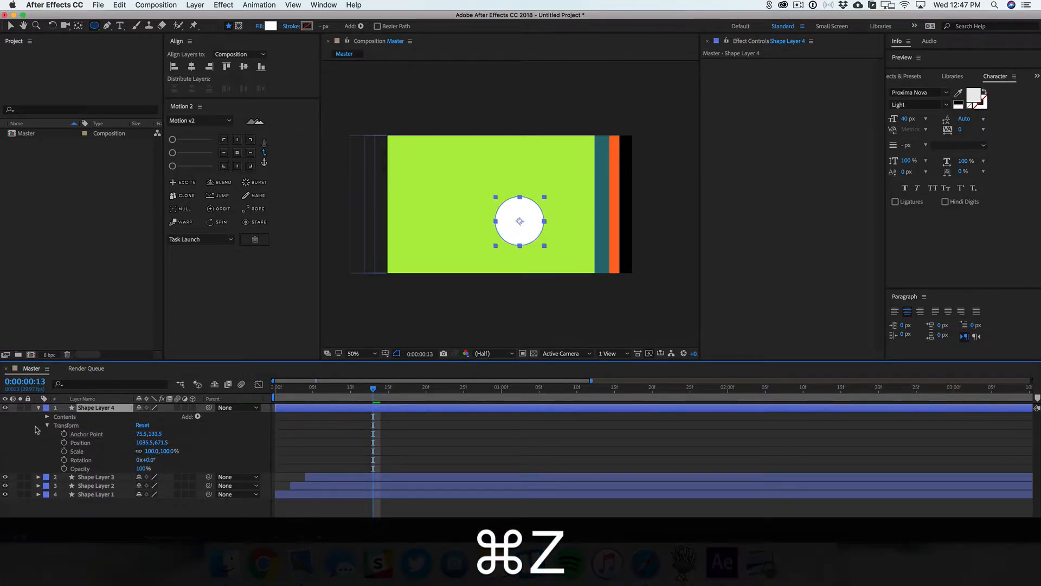
Collapse the circle layer and center it horizontally and vertically in the composition.
left_click(38, 408)
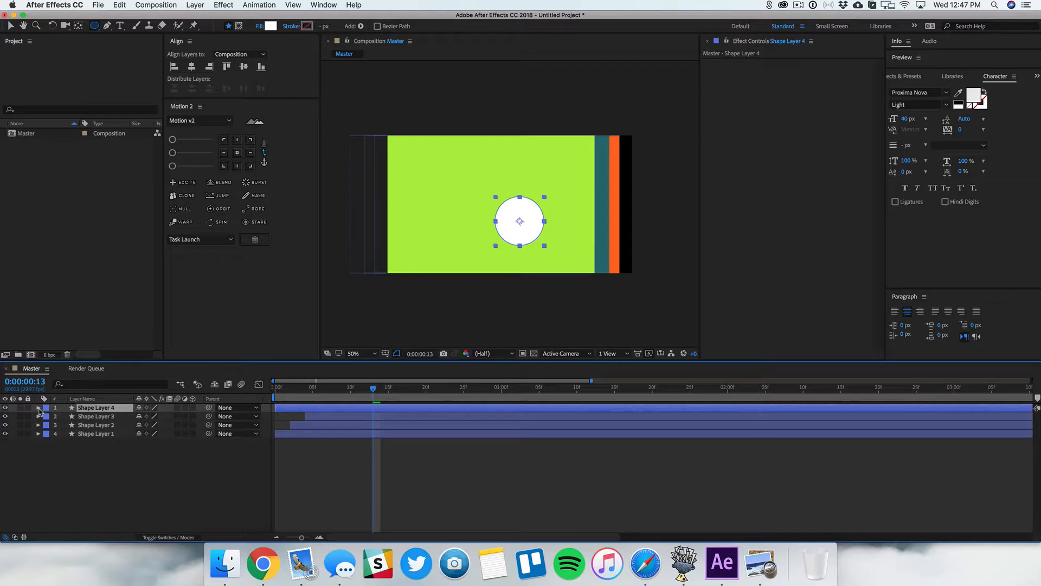
left_click(244, 68)
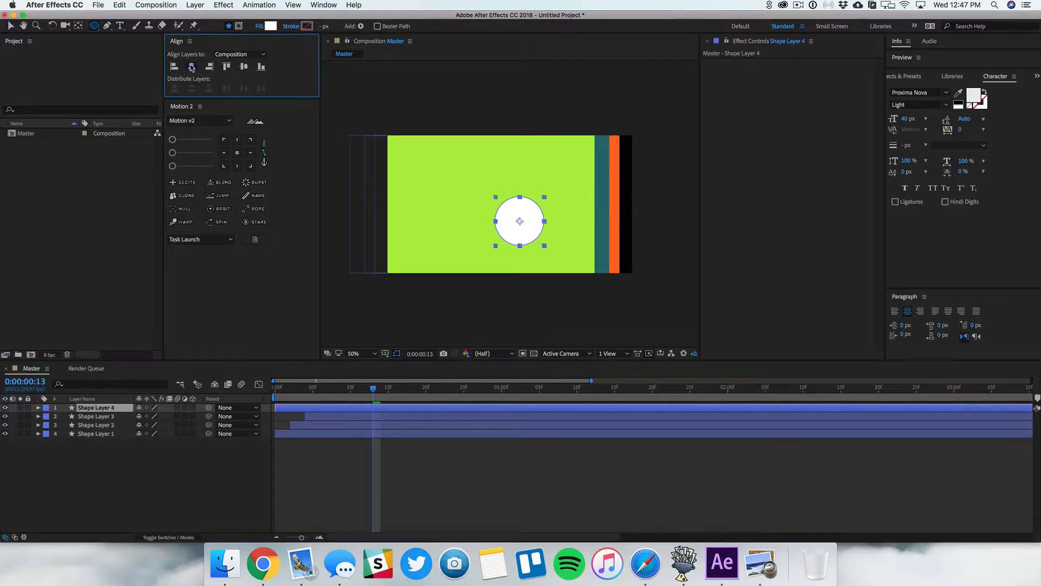
left_click(244, 68)
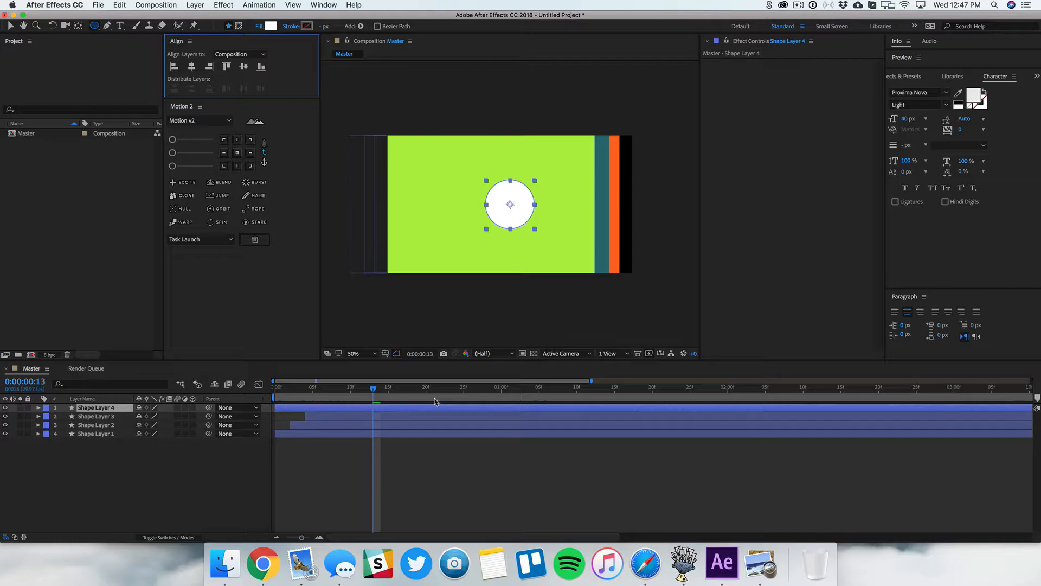
Go to frame 25 and add a Scale keyframe to the circle's Ellipse 1 transform.
left_click(395, 400)
left_click_drag(395, 399, 463, 400)
key("s")
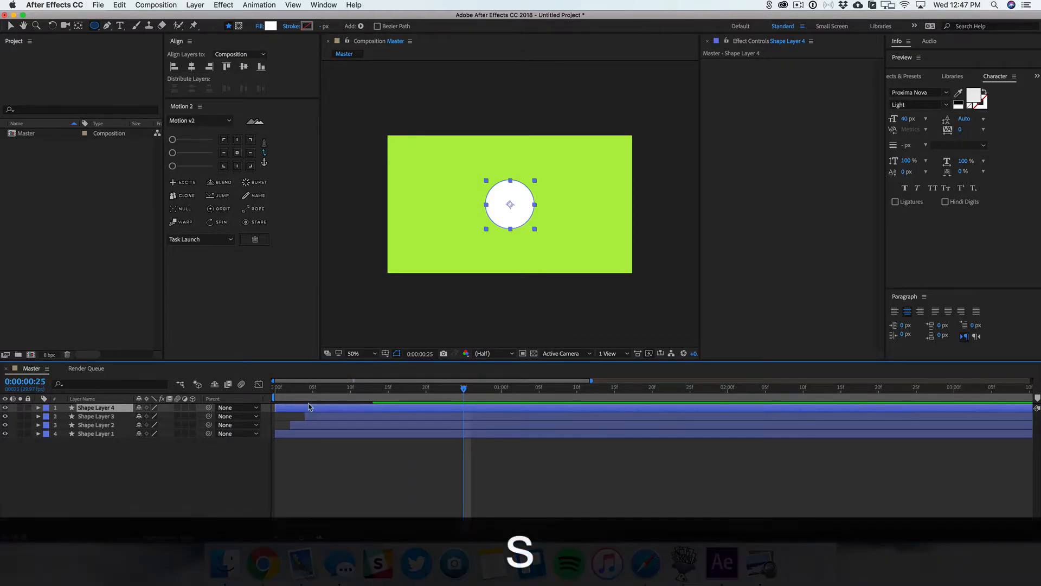
left_click(64, 416)
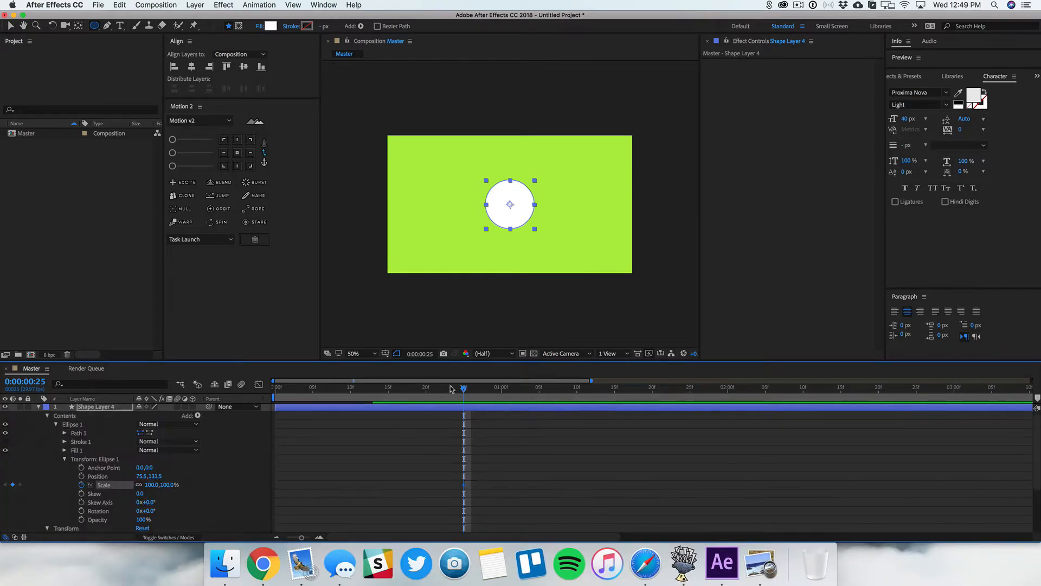
At frame 12, set the ellipse's Scale to 0%.
left_click_drag(464, 389, 367, 397)
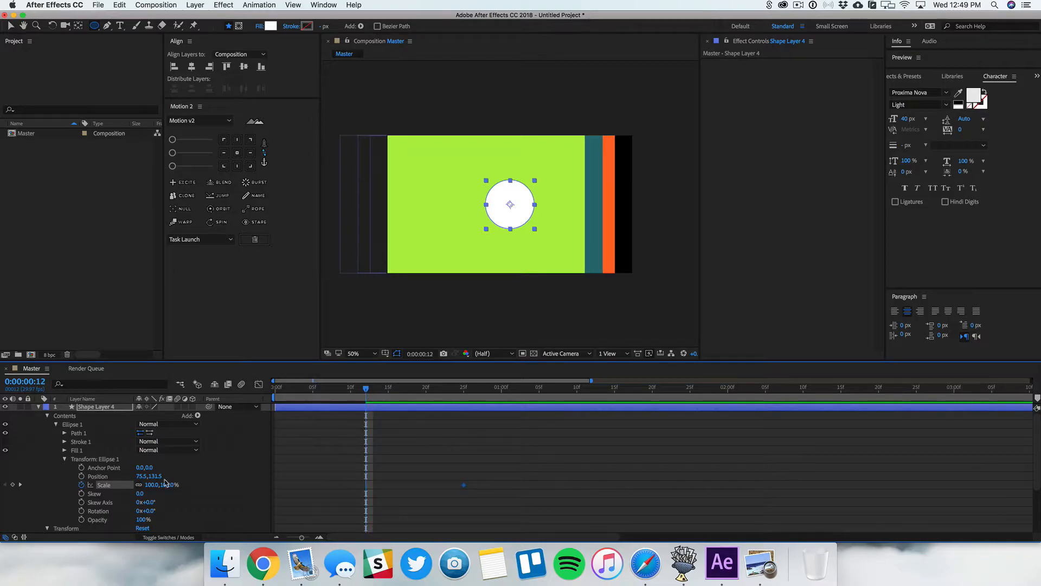
left_click(152, 485)
type("0")
key("Return")
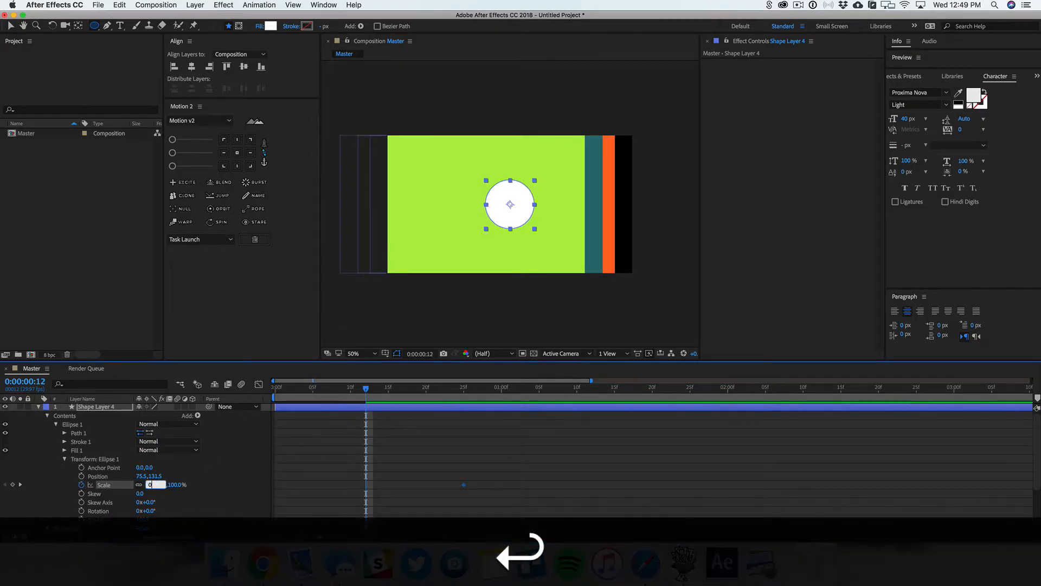
Show only the circle layer's keyframed properties and apply Easy Ease to both Scale keyframes.
left_click(38, 407)
key("Home")
key("u")
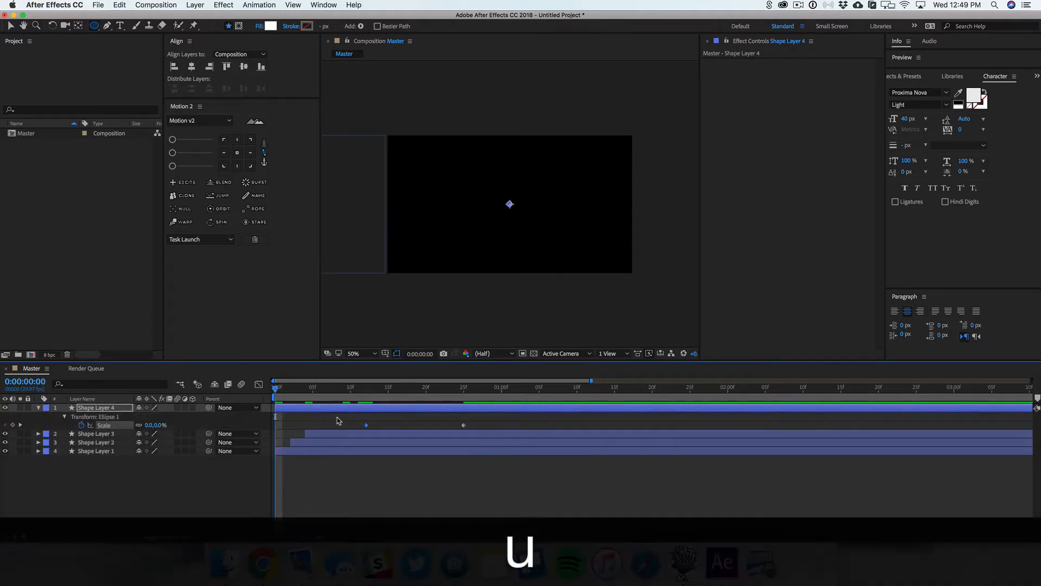
left_click_drag(488, 421, 353, 431)
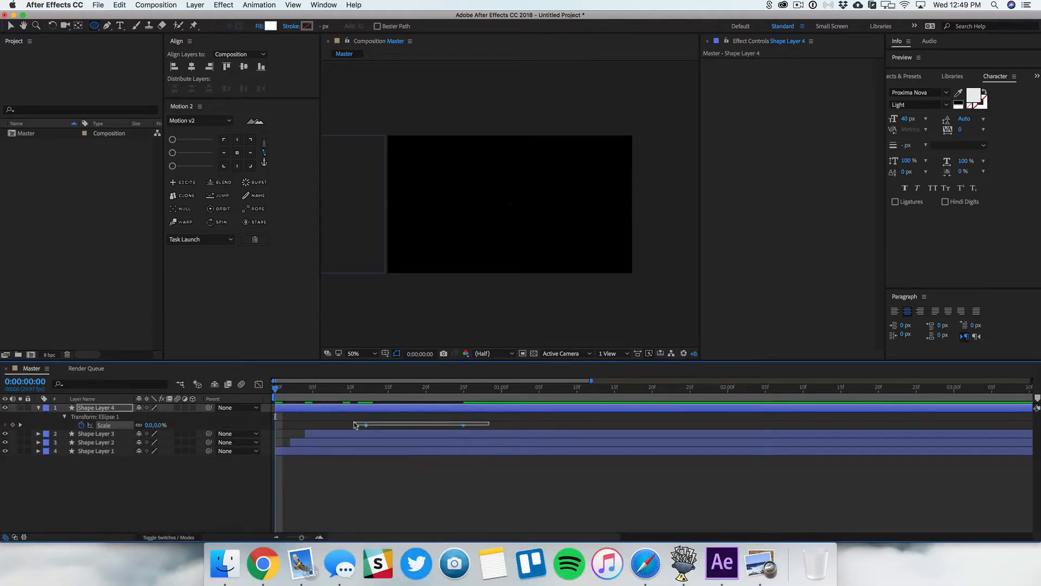
right_click(367, 427)
mouse_move(450, 532)
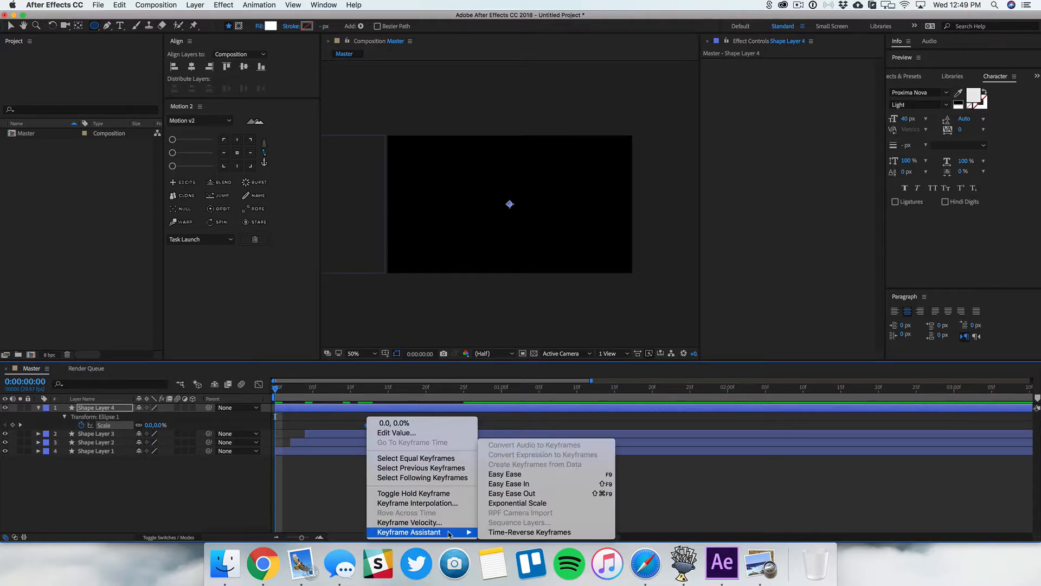
left_click(505, 474)
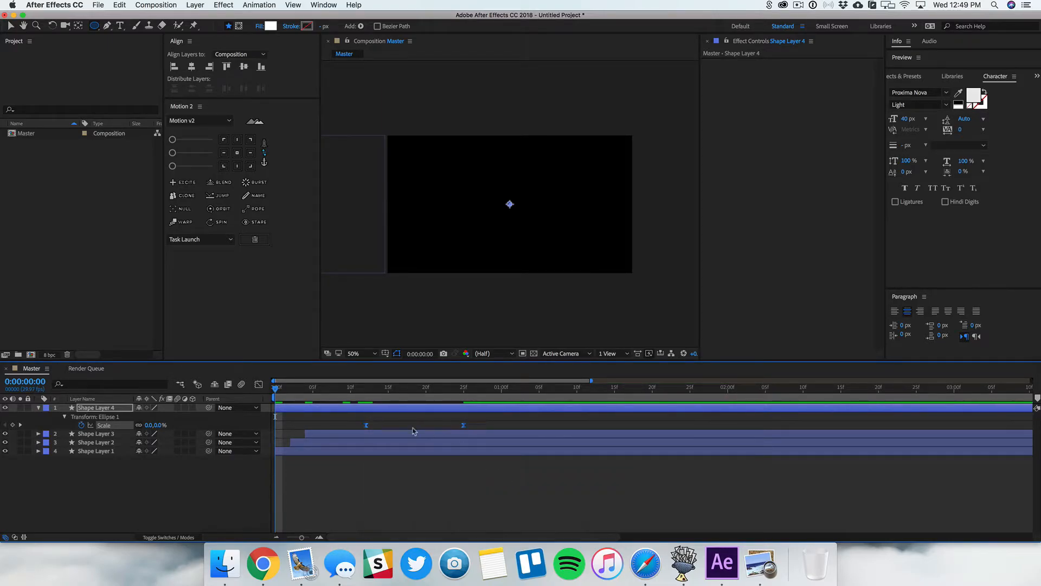
Lengthen the influence handles of both Scale keyframes in the Graph Editor so the speed curve peaks sharply between them.
left_click(260, 384)
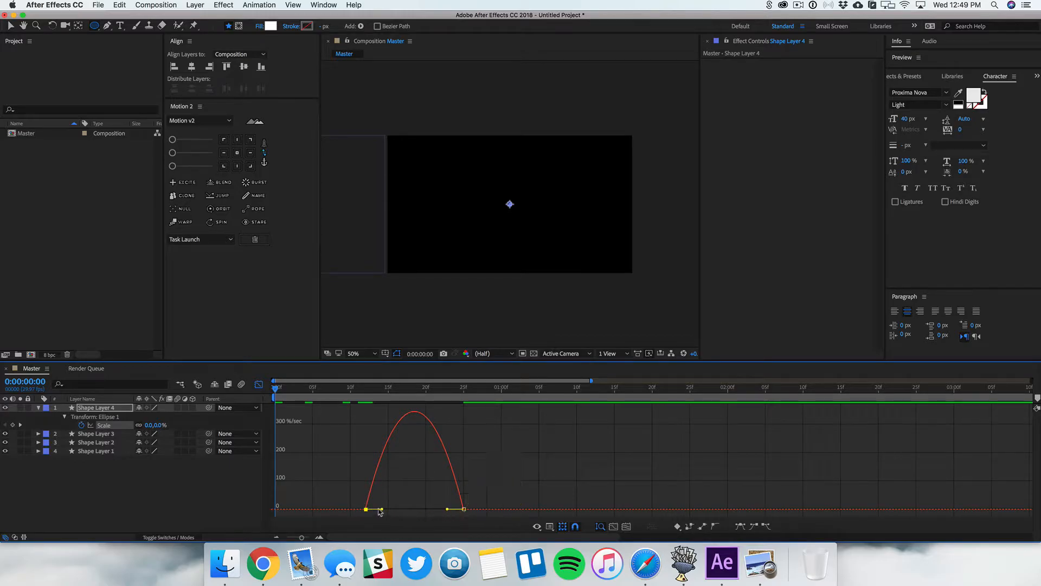
left_click_drag(382, 509, 427, 510)
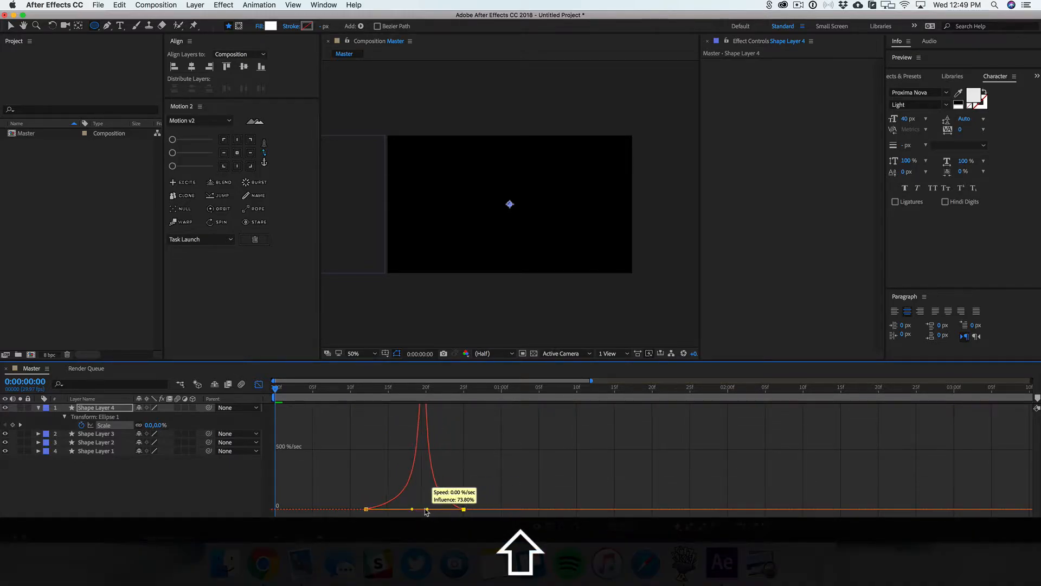
left_click(259, 384)
Preview the circle's scale-up together with the colored slides.
key("space")
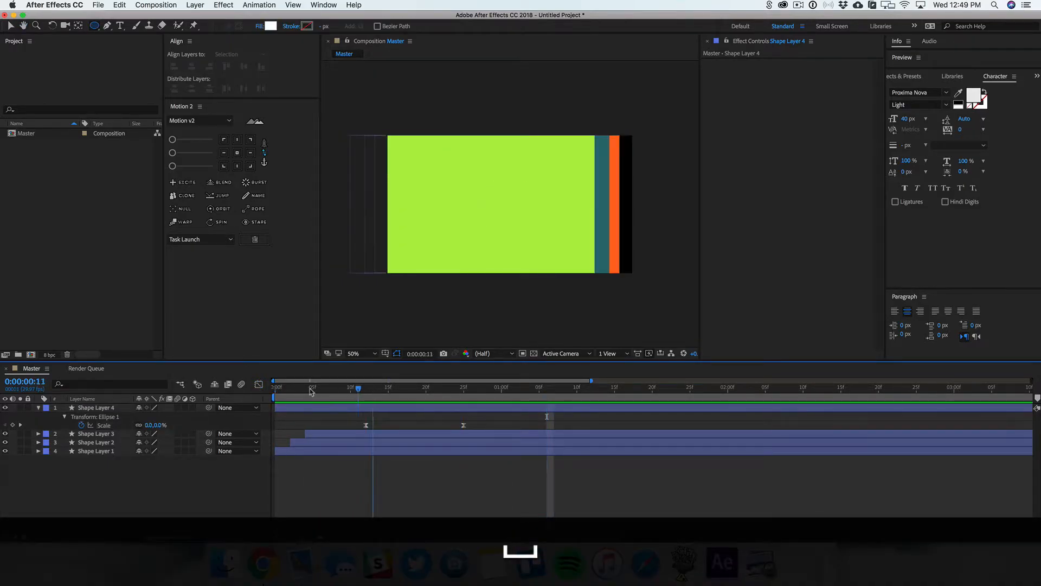
key("space")
key("space")
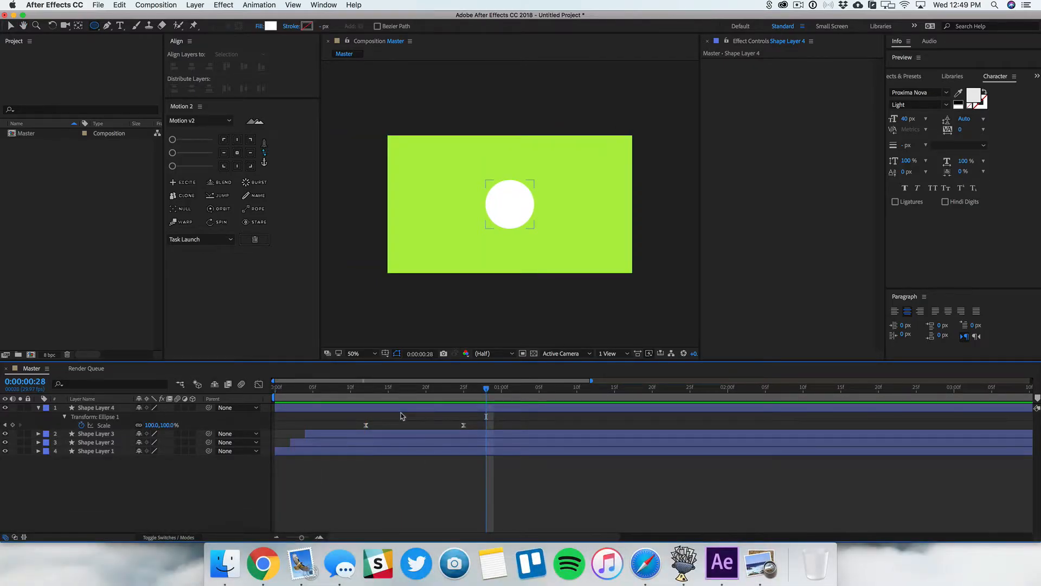
Go to frame 19 and add a Motion 2 Burst around the circle.
left_click(434, 387)
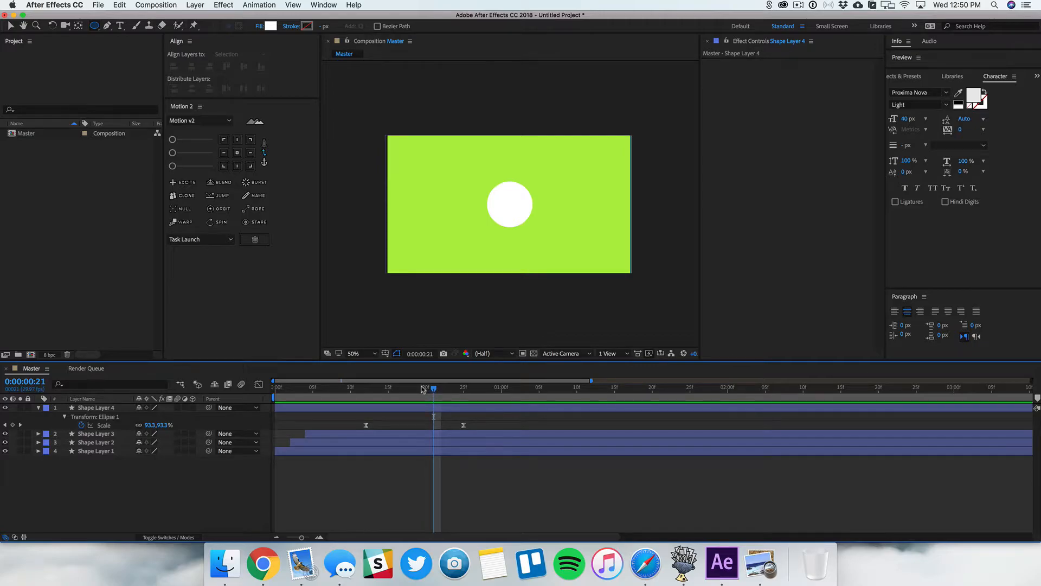
left_click_drag(425, 389, 418, 408)
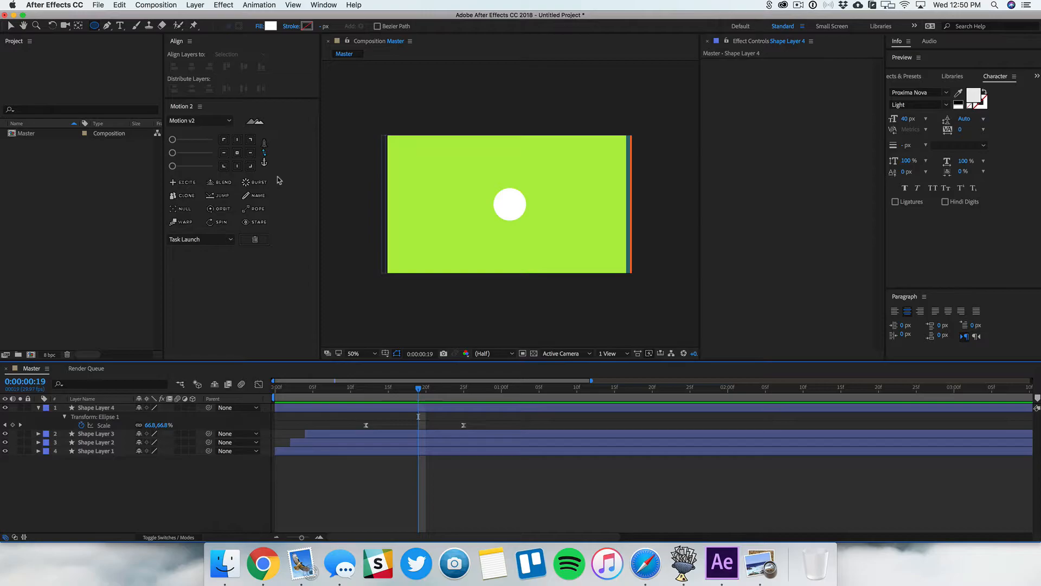
left_click(254, 182)
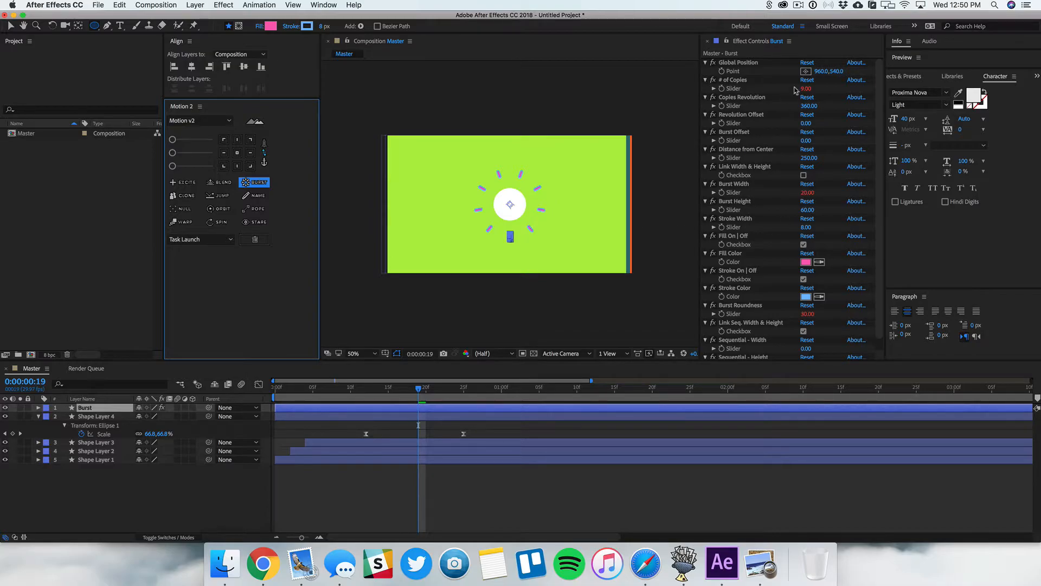
Set the burst's number of copies to 18 and its fill color to dark magenta, and deselect the layer.
mouse_move(808, 88)
left_mouse_down()
mouse_move(817, 88)
mouse_move(807, 88)
left_mouse_up()
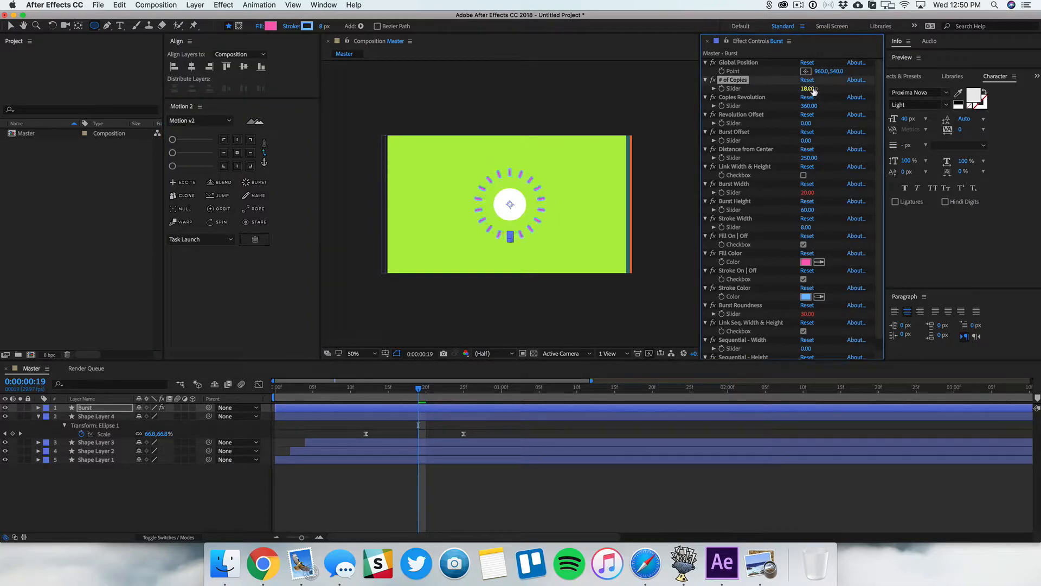
left_click(807, 263)
left_click_drag(599, 339, 624, 356)
key("Return")
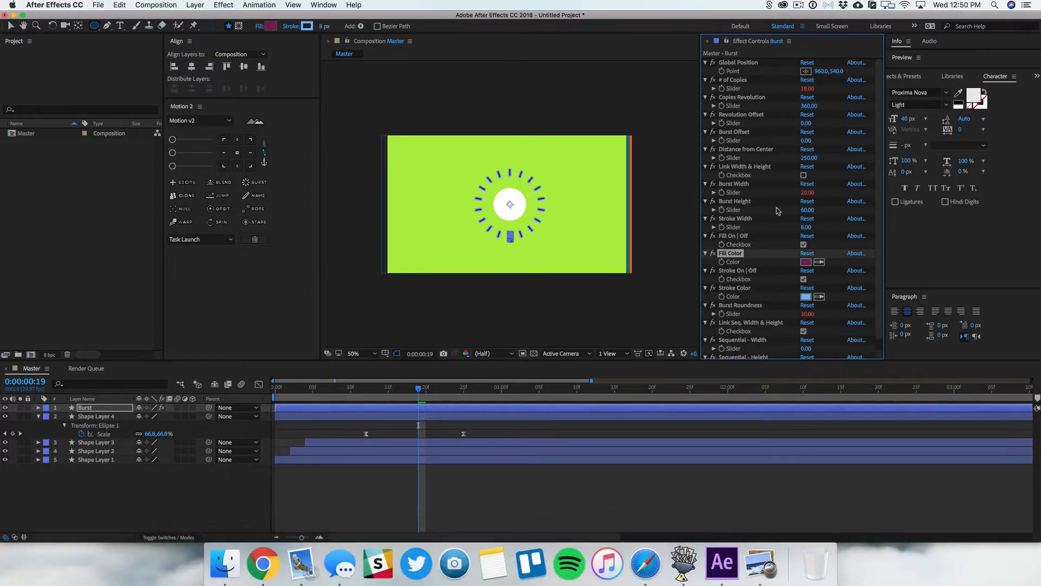
left_click(138, 482)
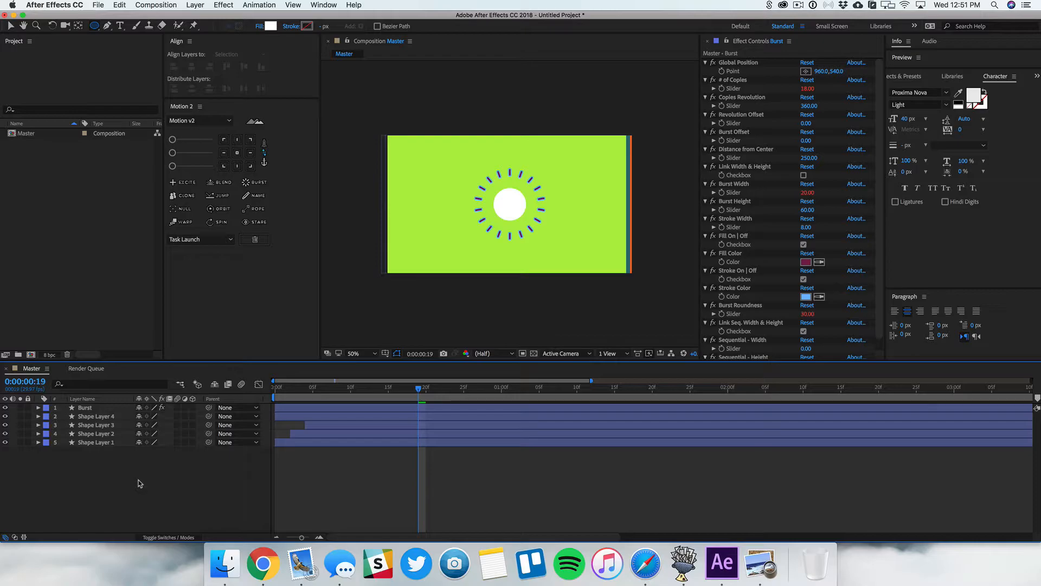
Create a new 1920 × 1080 composition and draw a thin vertical white rectangle about 7 × 83 px extending down from the frame's center.
key("super+n")
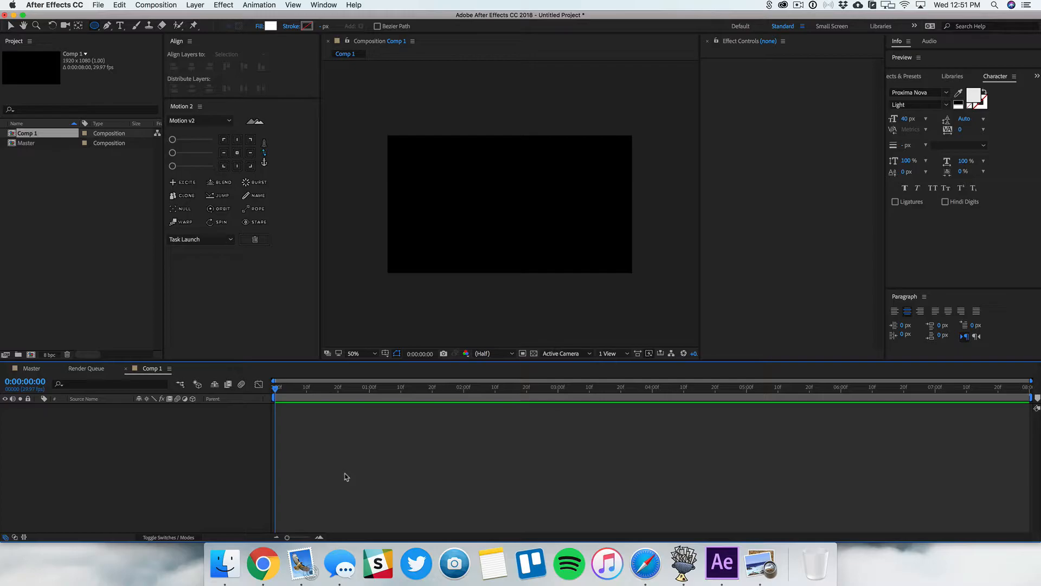
left_click_drag(95, 25, 113, 27)
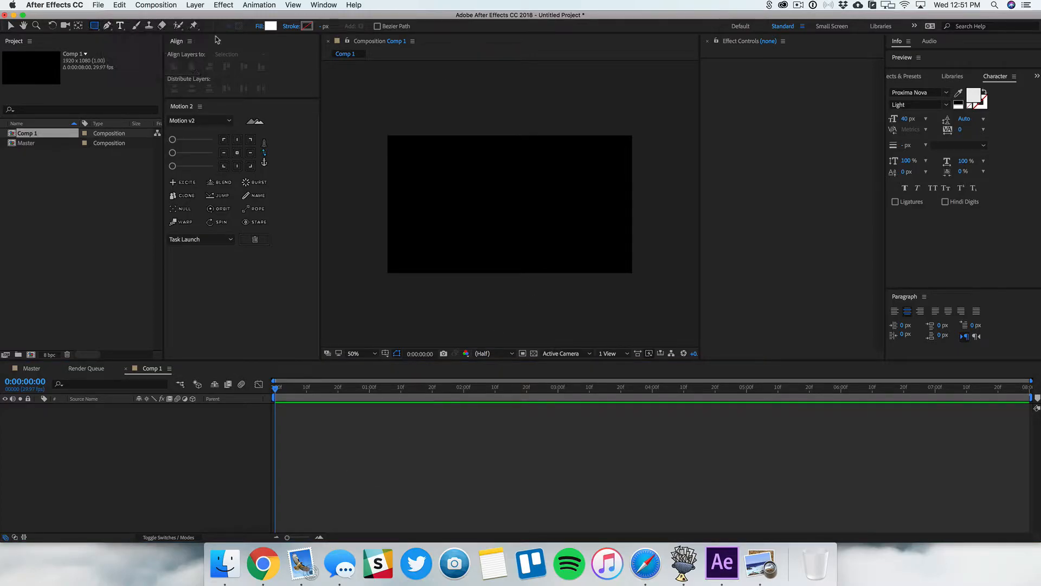
left_click_drag(509, 202, 510, 215)
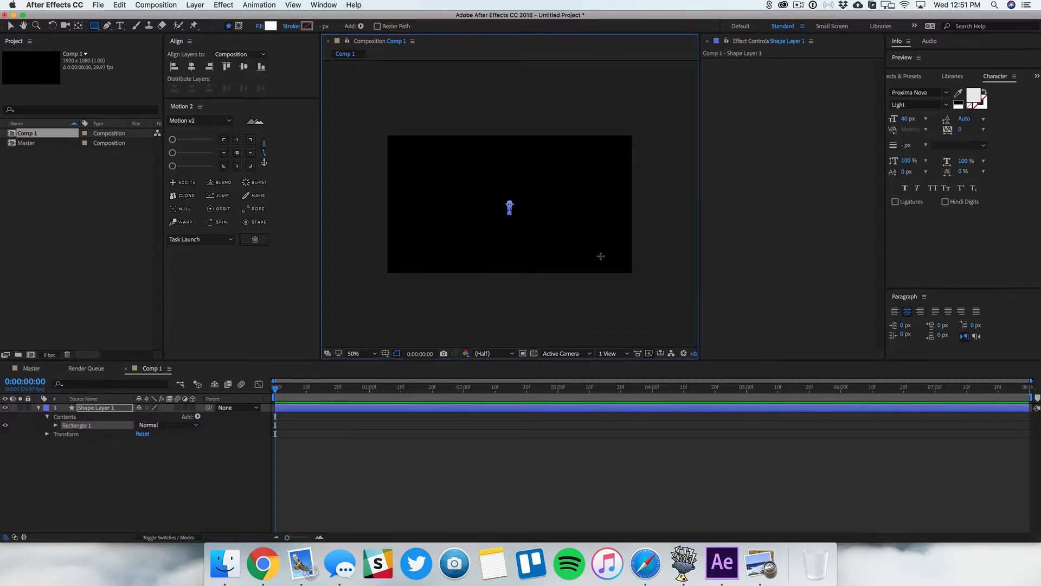
Expand the rectangle's path properties and set its Roundness to 100.
key("super+equal")
key("super+v")
left_click(56, 425)
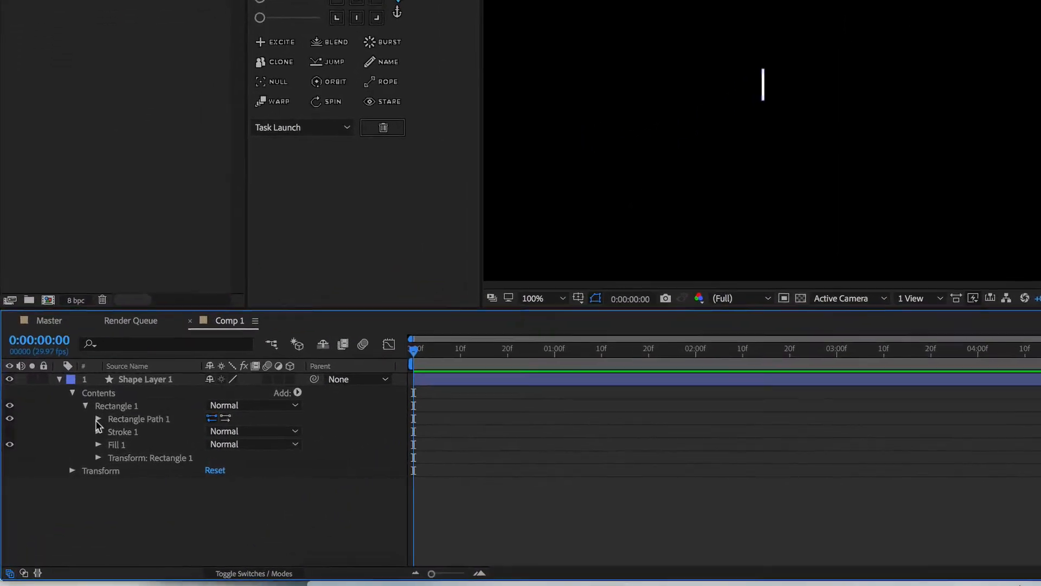
left_click(64, 434)
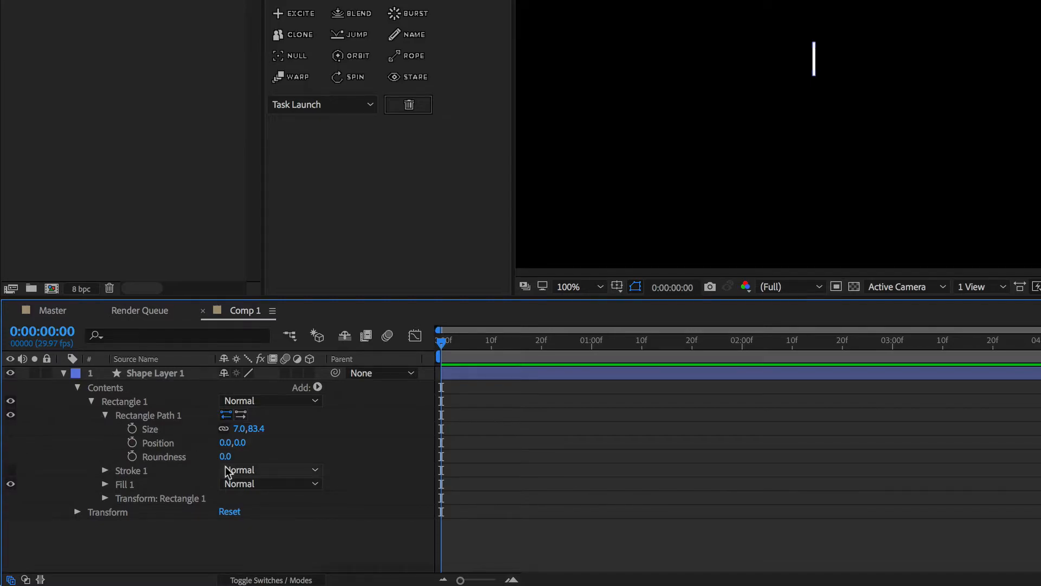
left_click_drag(224, 456, 305, 455)
left_click(290, 545)
Add a Repeater to the rectangle's shape layer and set its Copies to 6.
left_click(318, 388)
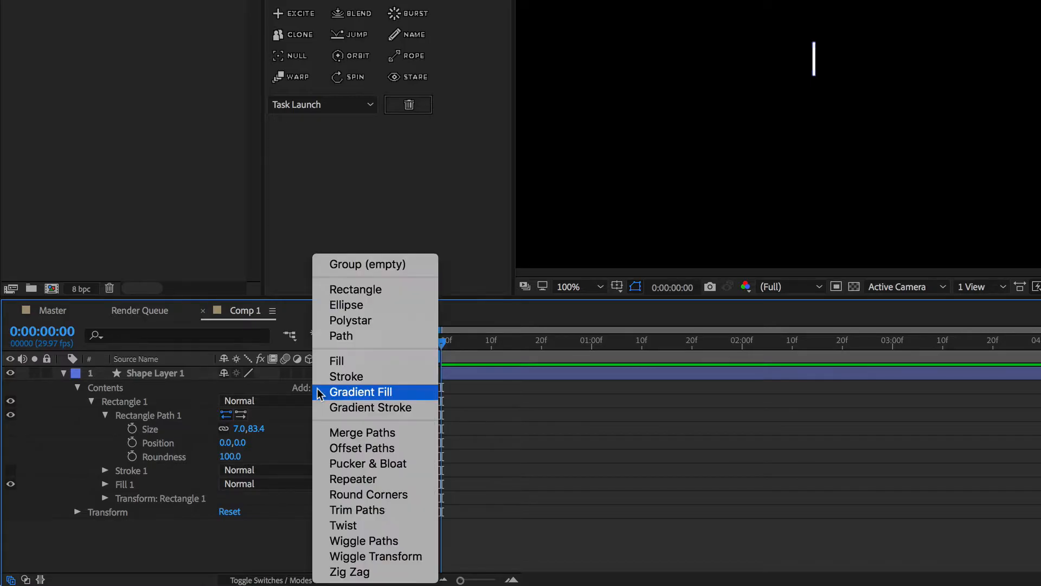
left_click(366, 484)
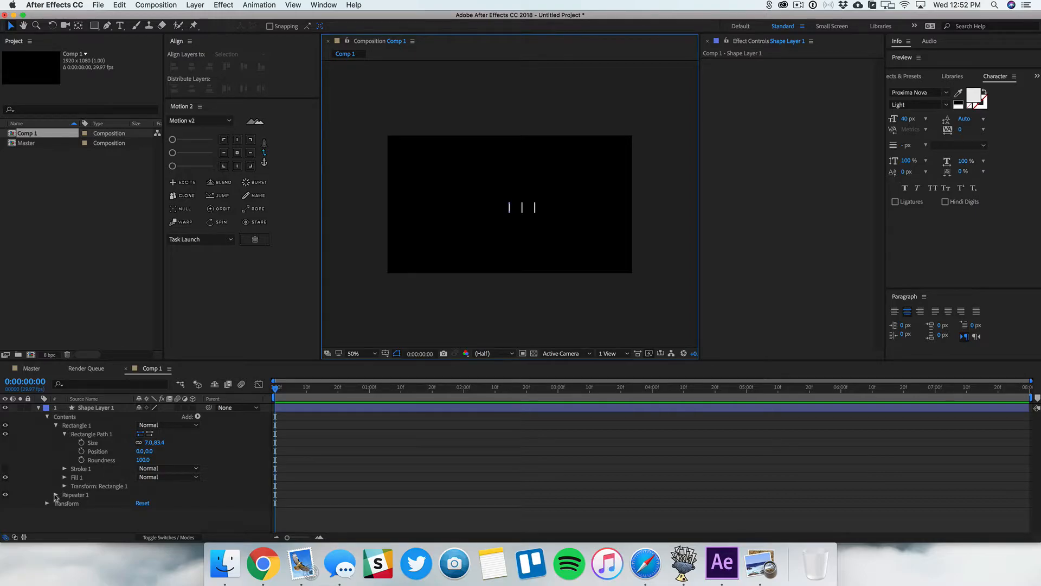
left_click(56, 495)
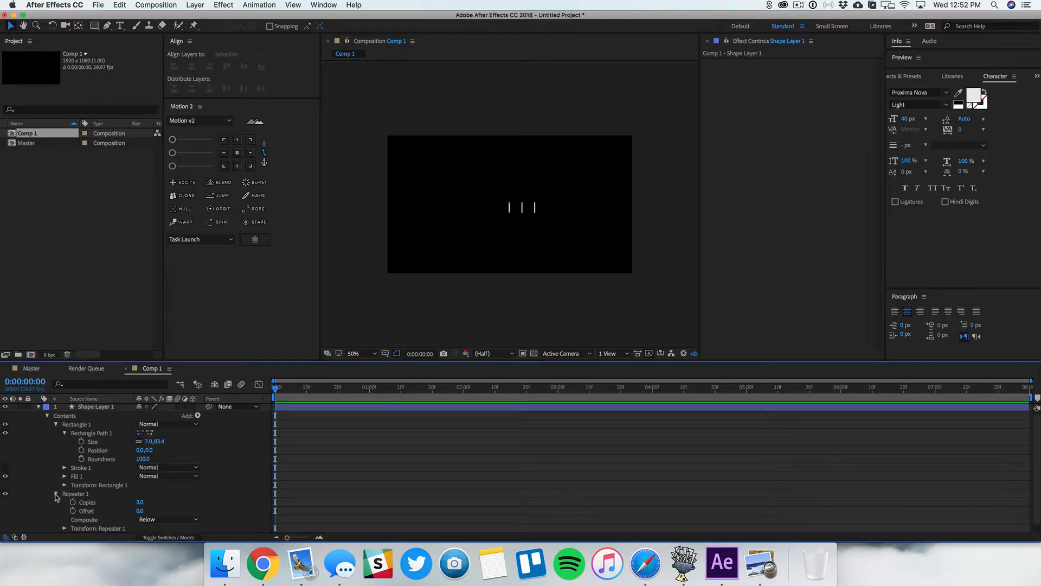
scroll(73, 502, "down", 1)
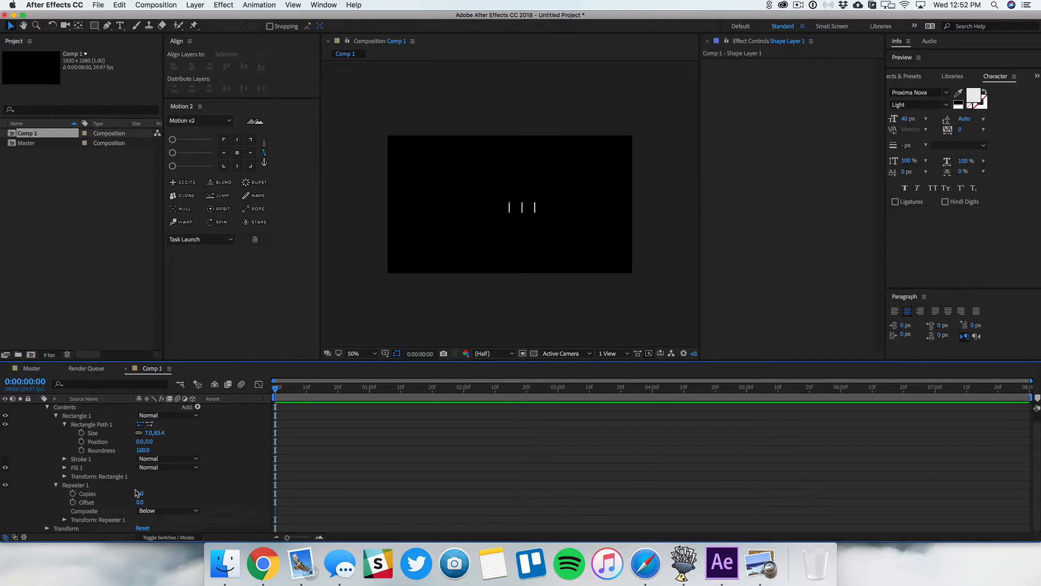
left_click_drag(136, 493, 140, 494)
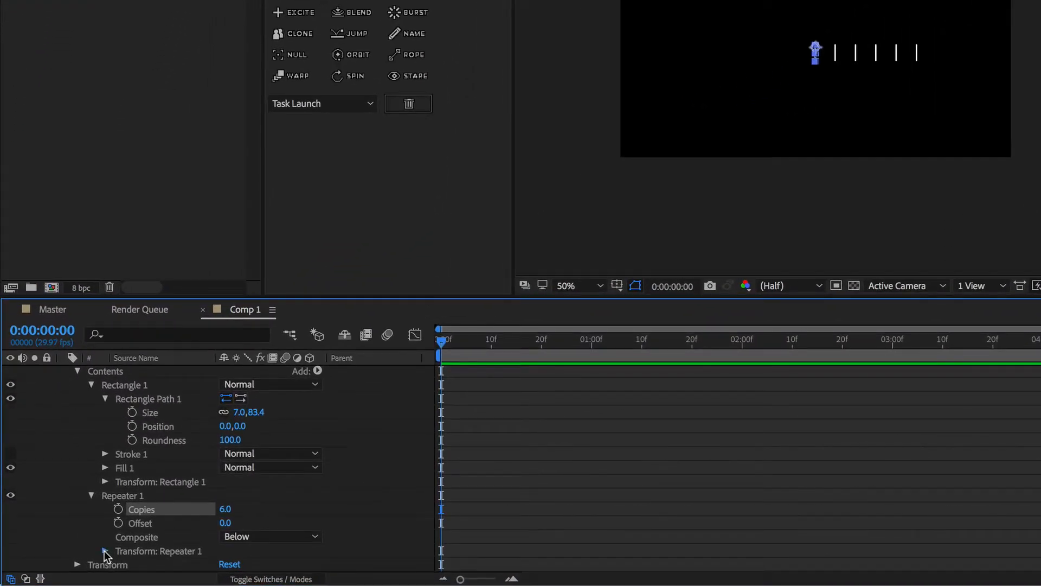
Expand the Repeater's transform properties and set its horizontal Position to 0 so all copies stack together.
left_click(64, 520)
scroll(81, 514, "down", 2)
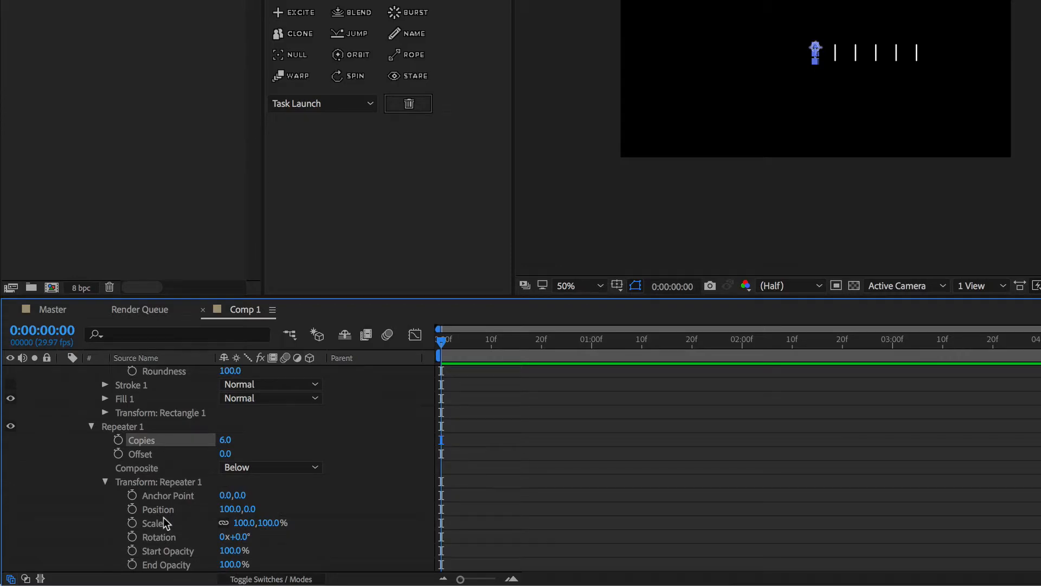
scroll(164, 518, "down", 1)
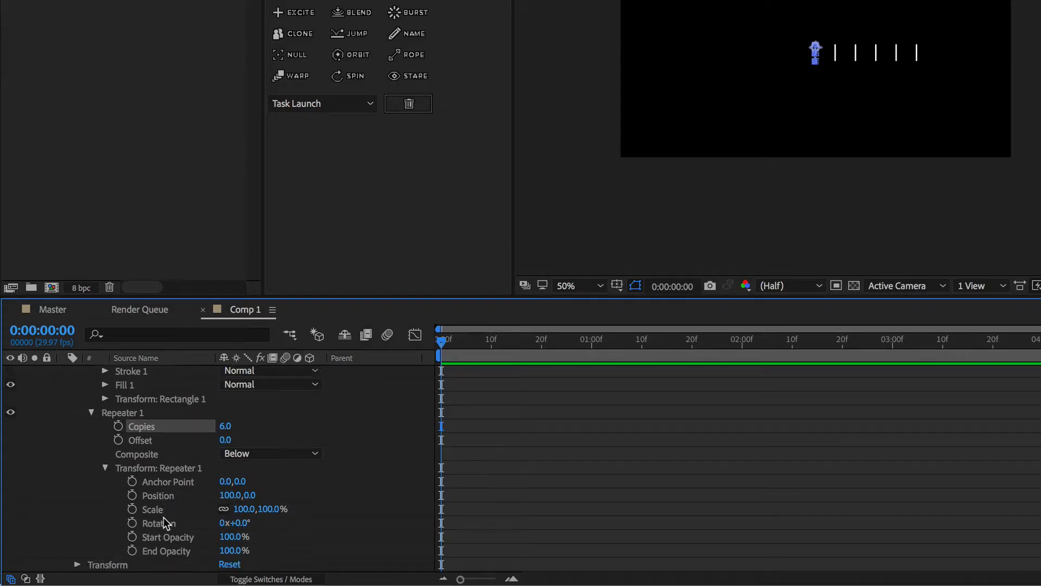
left_click(227, 495)
type("0")
key("Return")
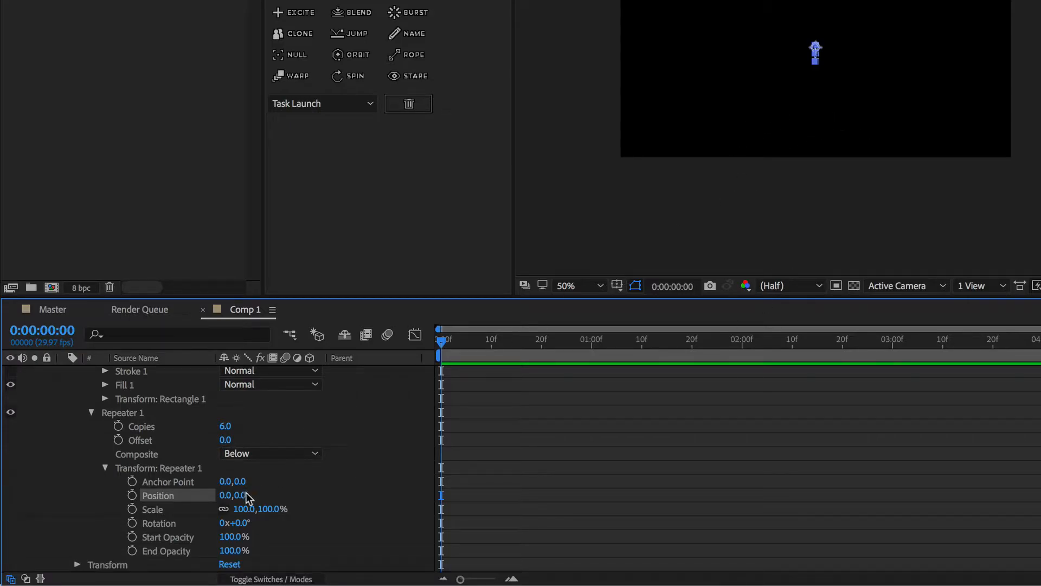
Set the Repeater's Rotation to 360/6 degrees and the rectangle's transform Anchor Point Y to 225.
left_click(240, 522)
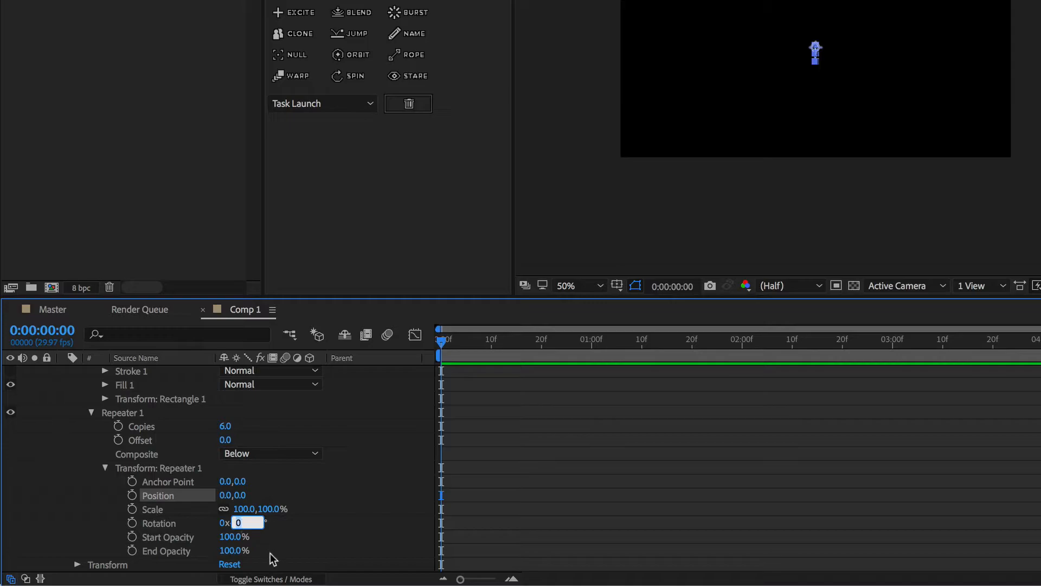
type("360")
type("/6")
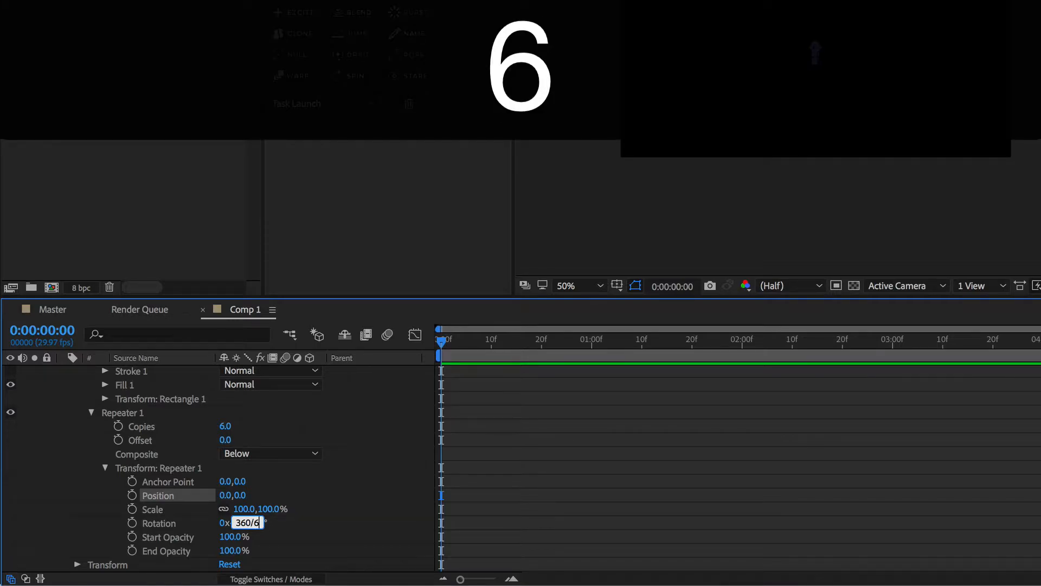
key("Return")
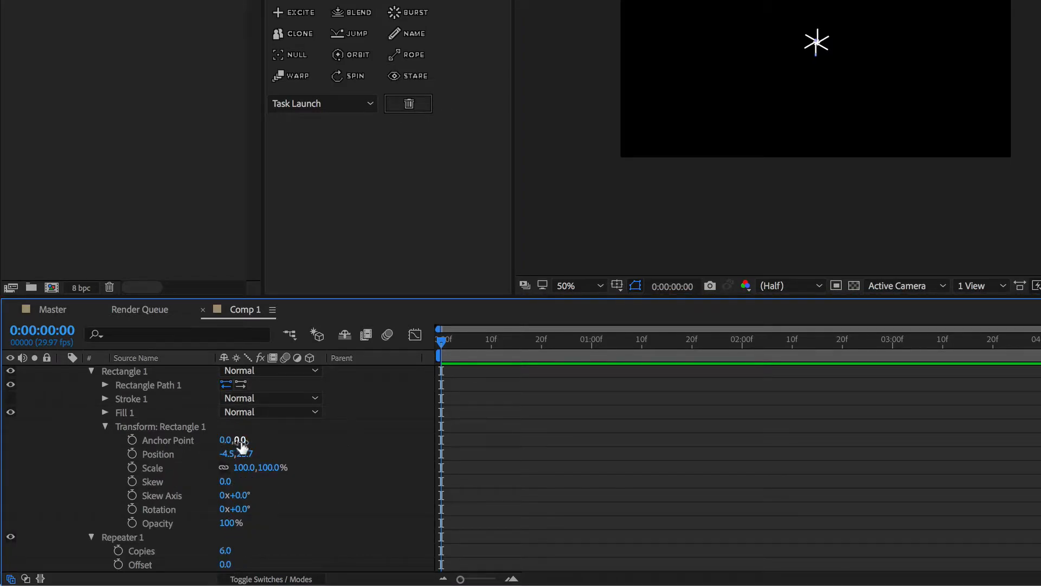
left_click_drag(241, 446, 428, 437)
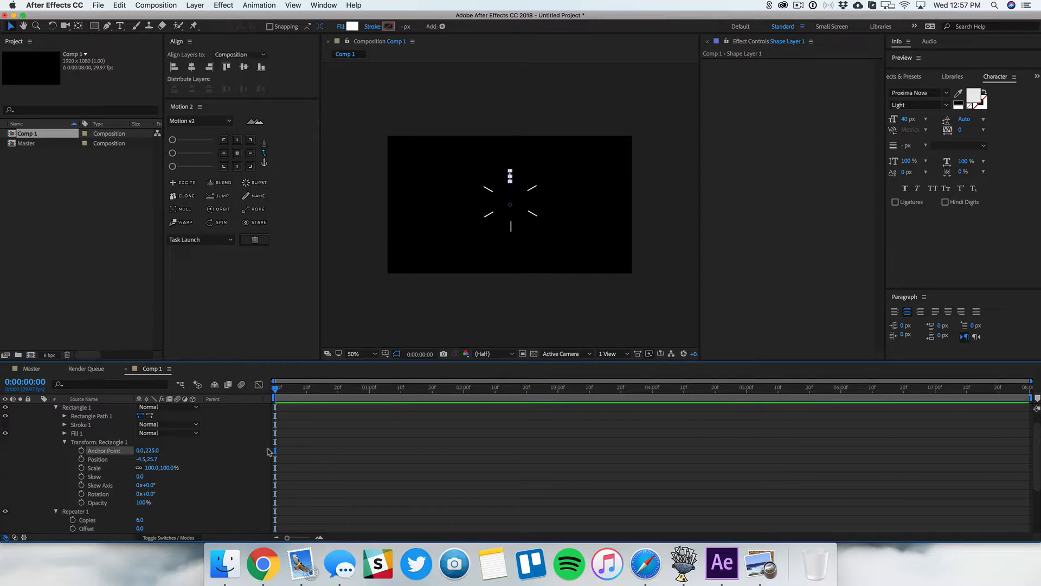
Set the Repeater's Copies to 15 and its transform Rotation to 360/15 degrees.
scroll(260, 456, "down", 3)
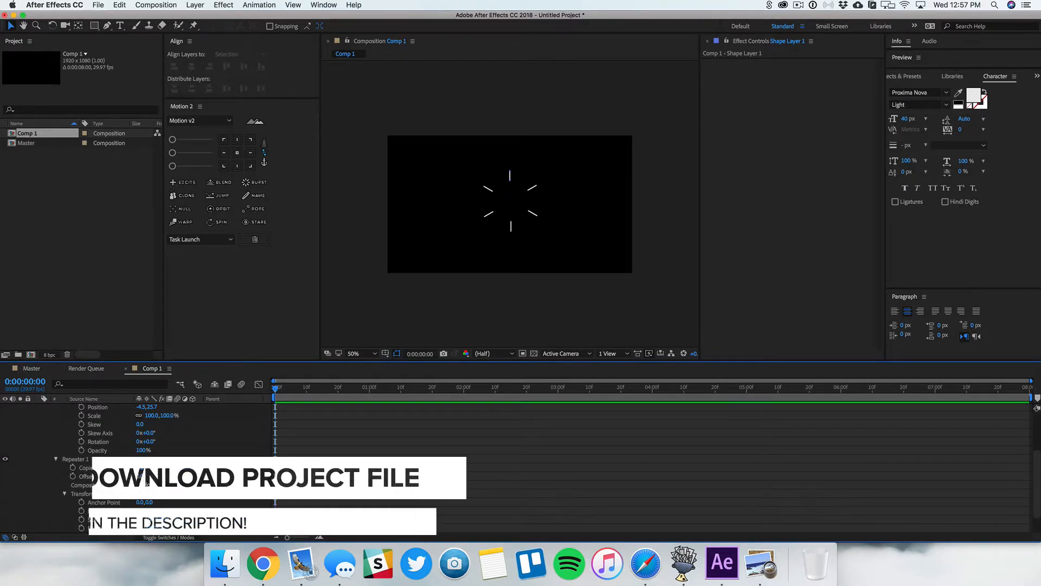
scroll(163, 434, "down", 1)
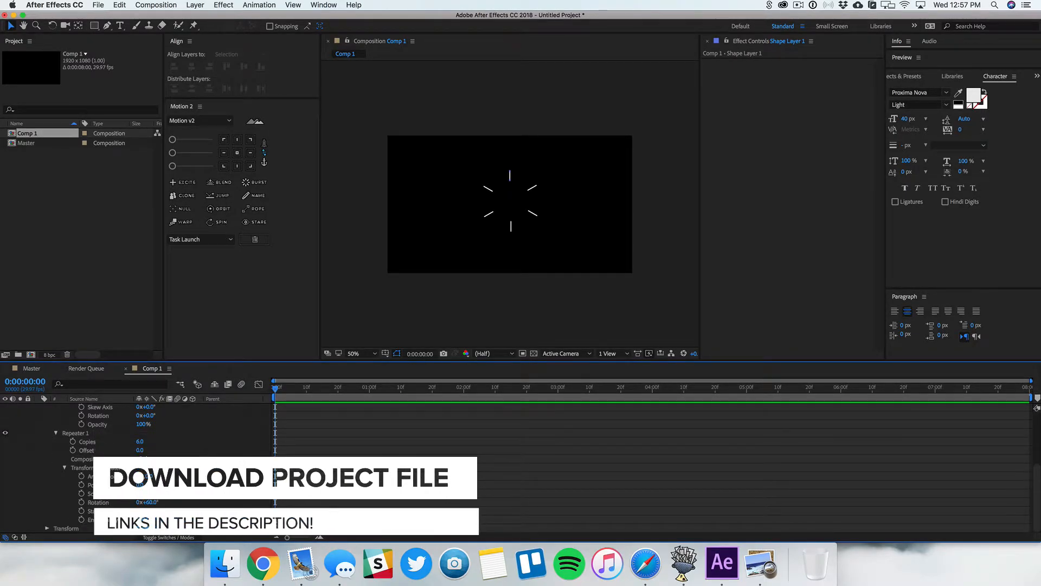
left_click(139, 441)
type("15")
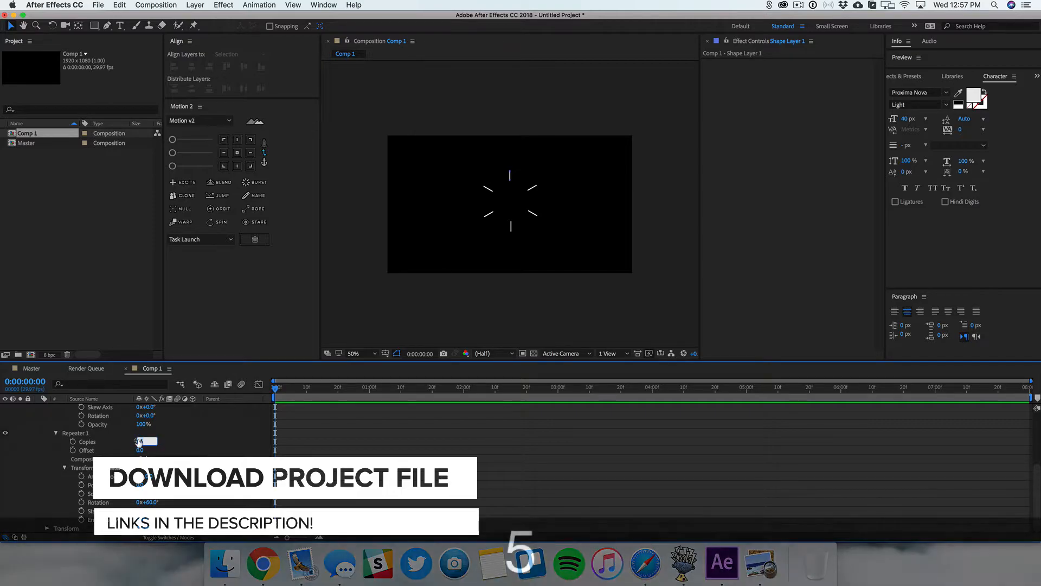
key("Return")
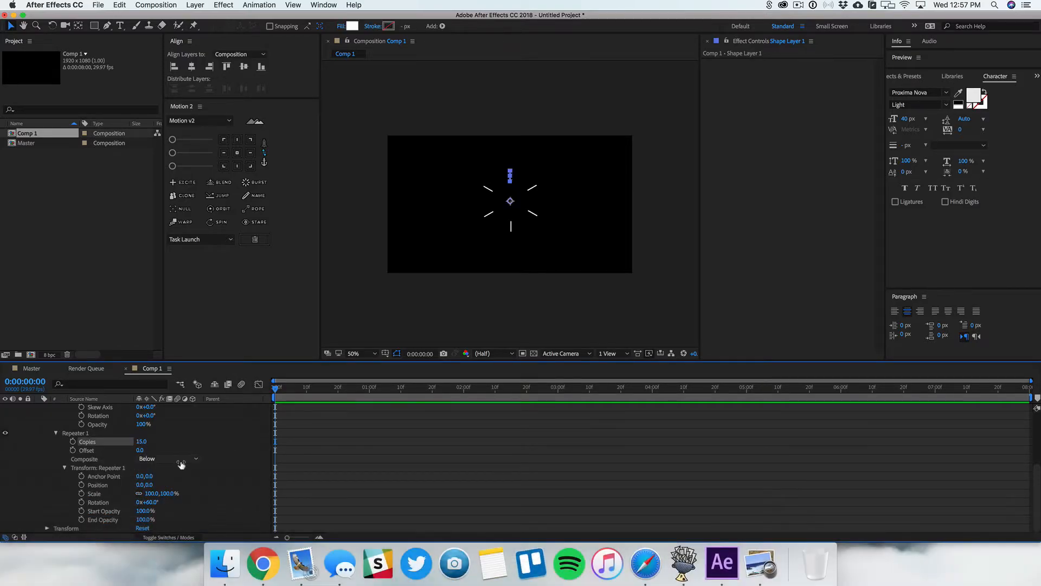
left_click(154, 503)
type("360")
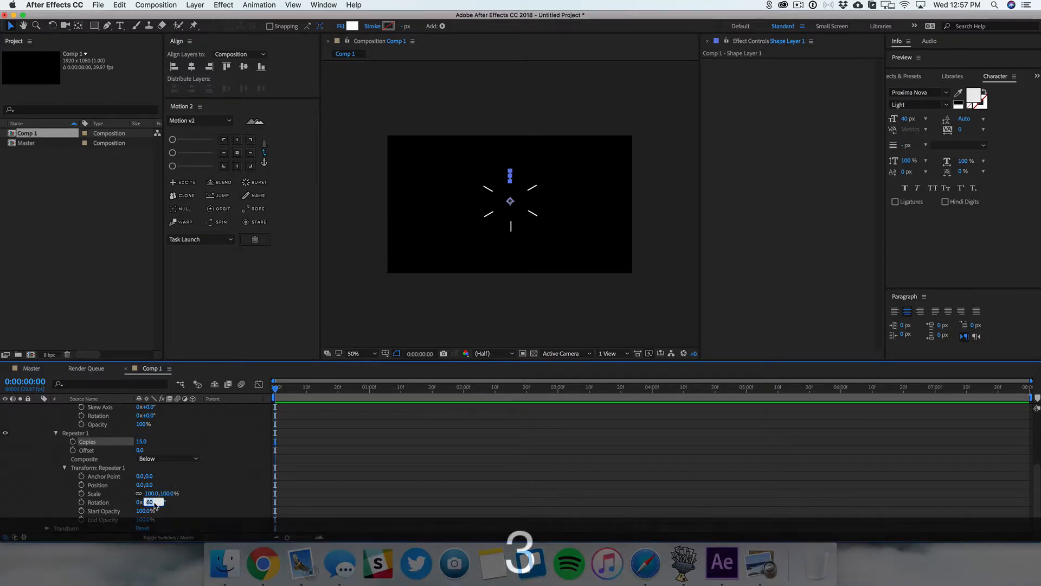
type("/")
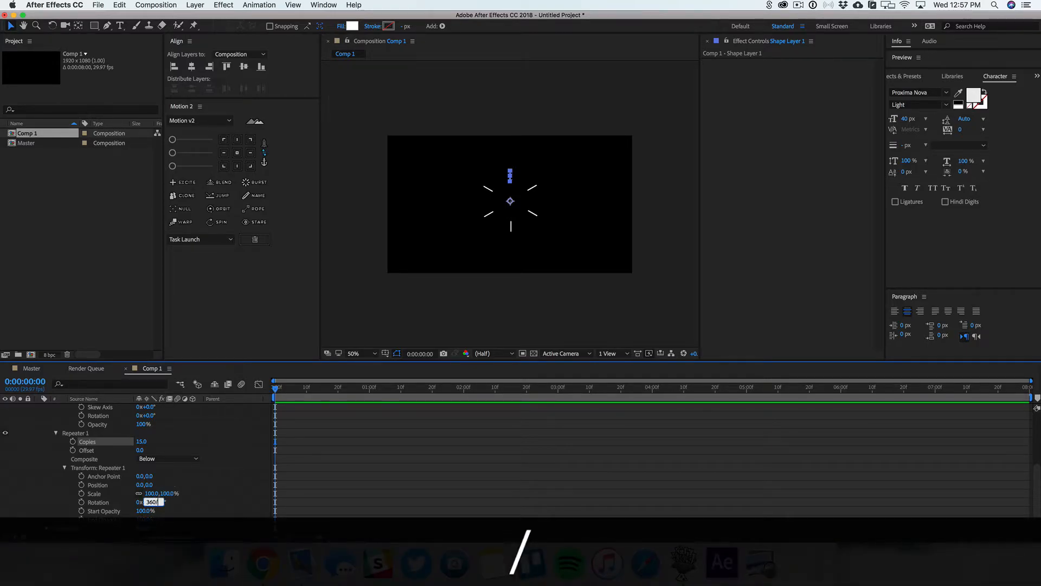
type("15")
key("Return")
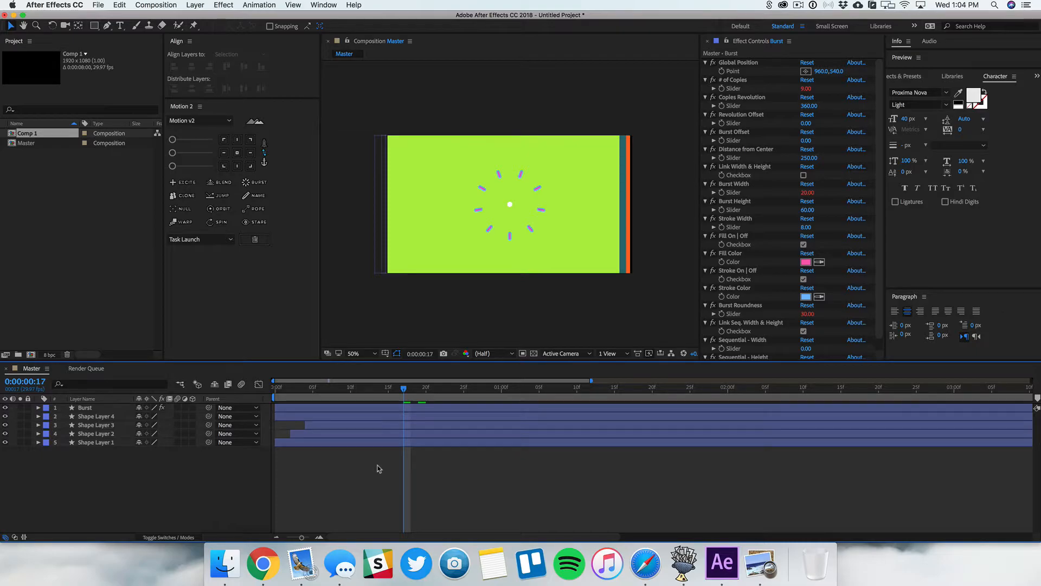
In the Master composition, turn off the Burst layer's stroke and set its fill color to white (FFFFFF).
left_click(803, 280)
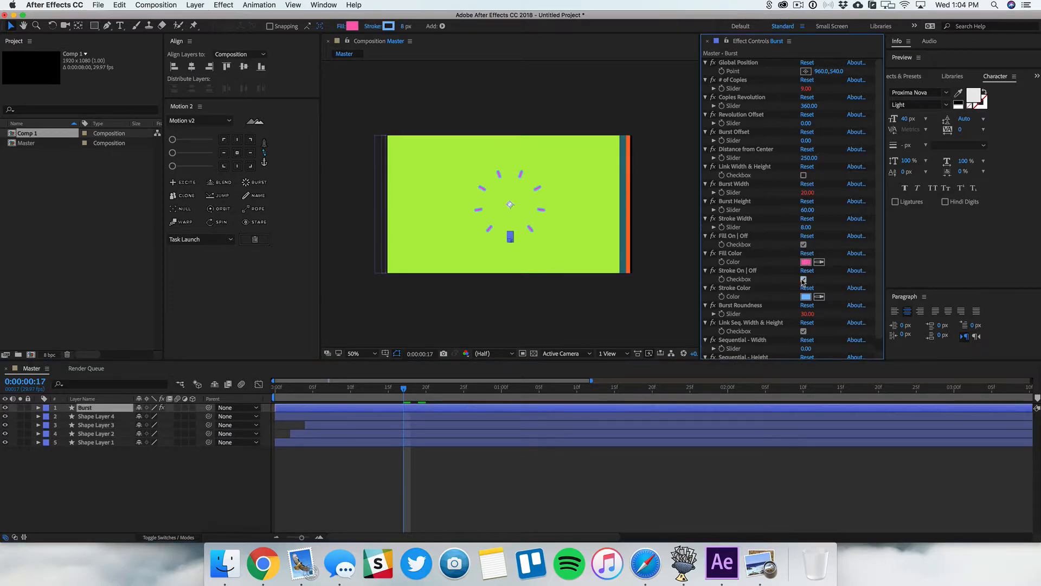
left_click(803, 280)
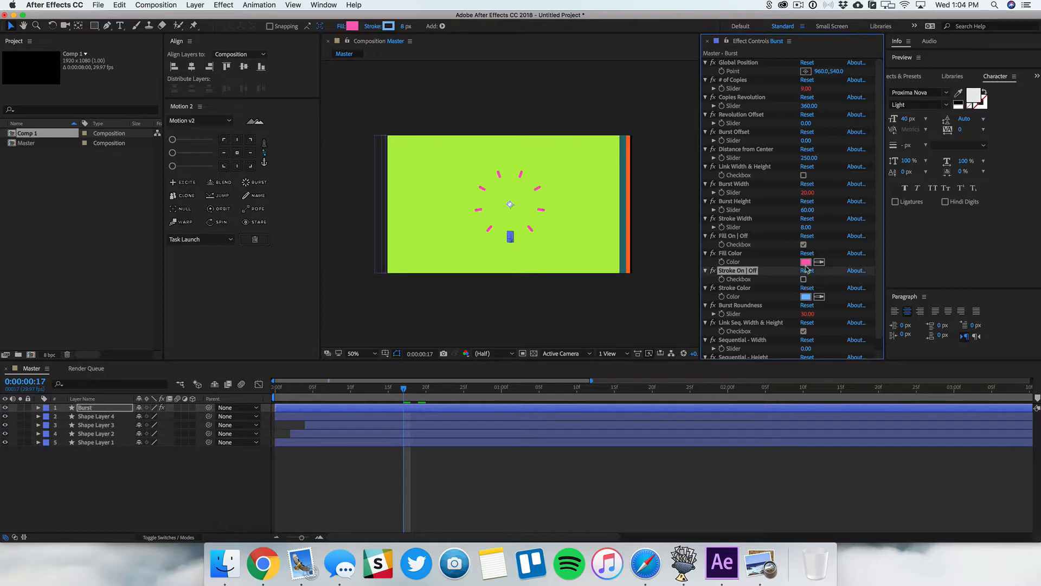
left_click(806, 262)
left_click_drag(645, 297, 520, 286)
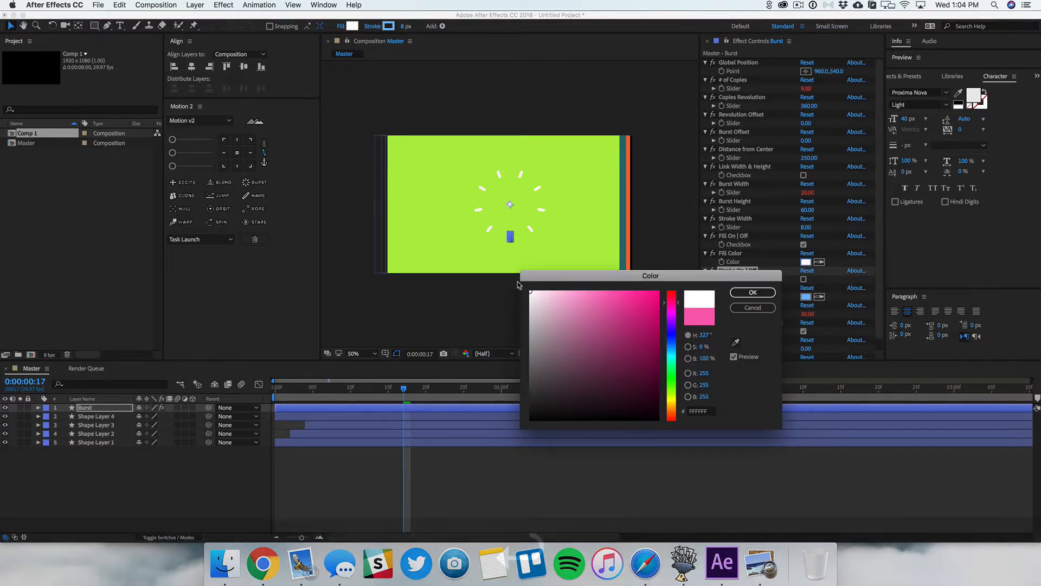
key("Return")
Set the burst's number of copies to 15, Burst Width to 13 and Burst Height to 20.
left_click(807, 88)
type("15")
key("Return")
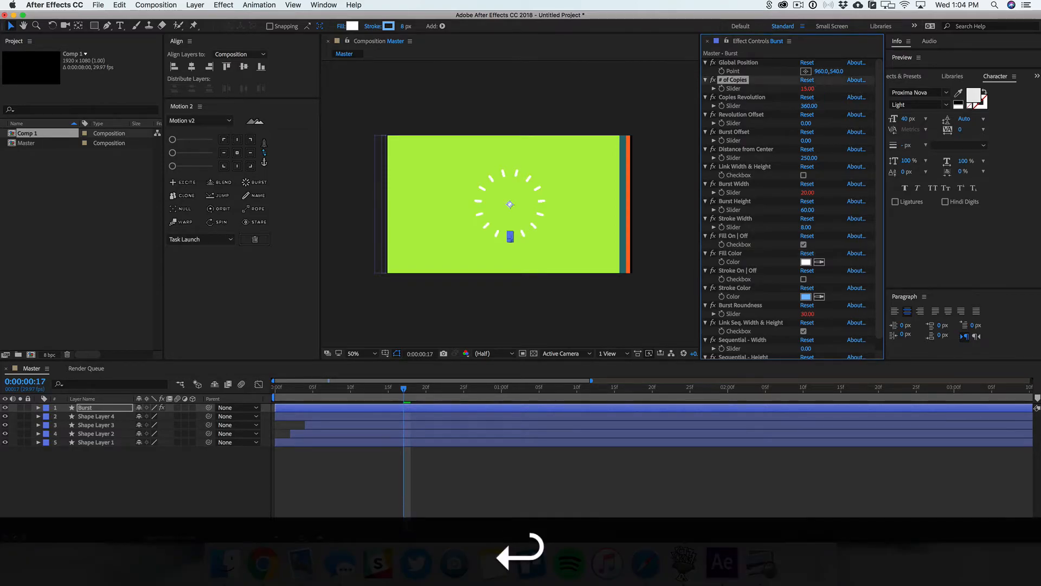
left_click(807, 192)
type("13")
key("Return")
left_click(808, 210)
type("20")
key("Return")
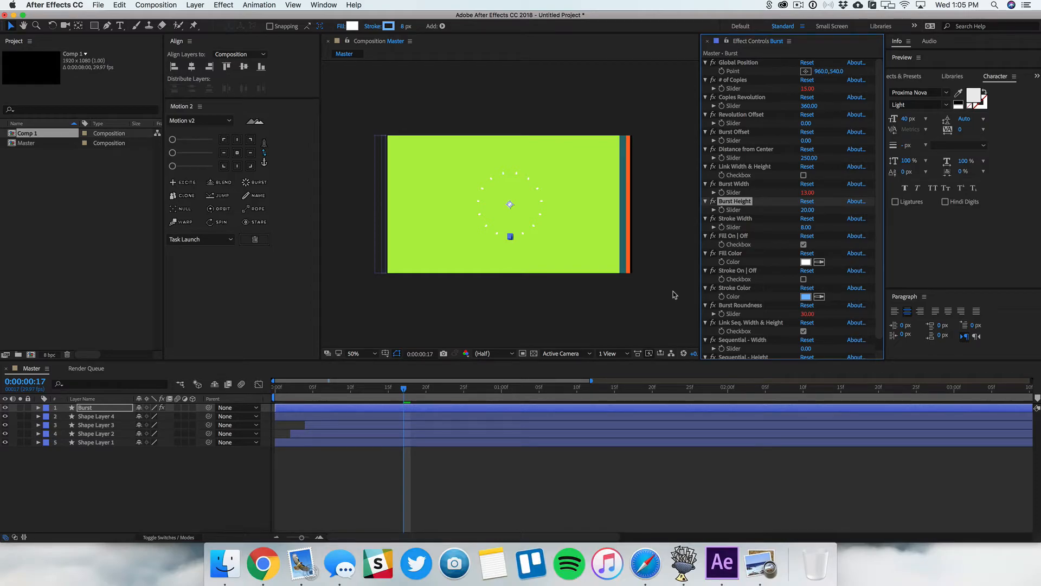
At frame 23, keyframe the burst's height, width, distance from center, offset and number of copies, and reveal those keyframes in the timeline.
left_click(414, 392)
left_click_drag(417, 395, 448, 399)
left_click(722, 230)
left_click(723, 229)
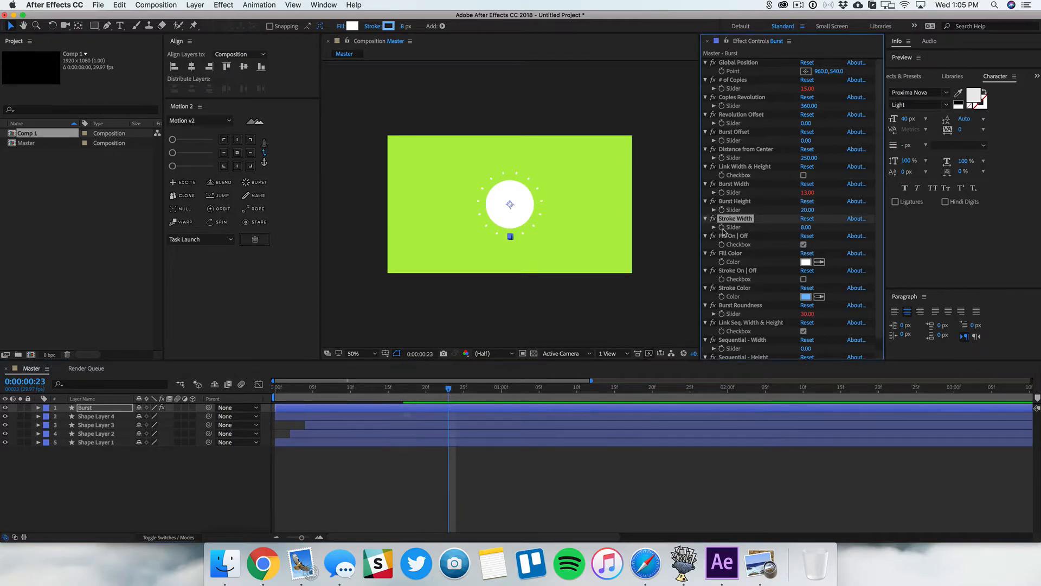
left_click(722, 209)
left_click(722, 194)
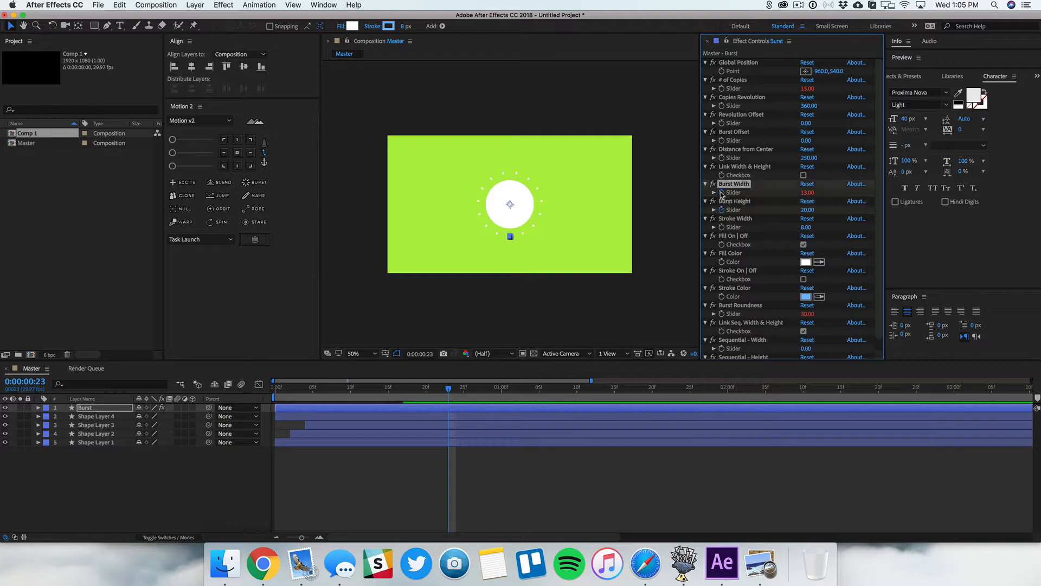
left_click(722, 157)
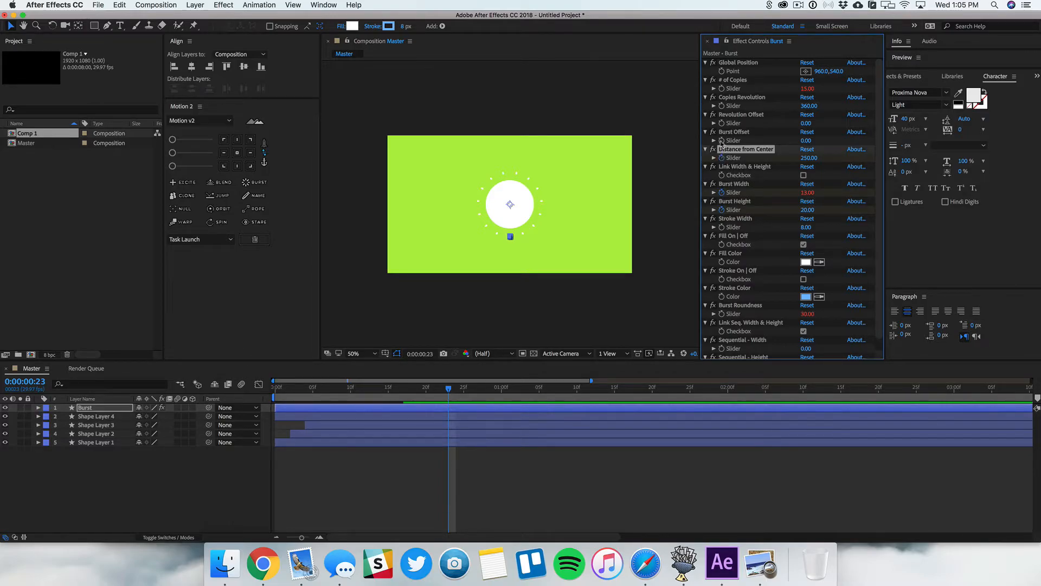
left_click(722, 140)
left_click(722, 88)
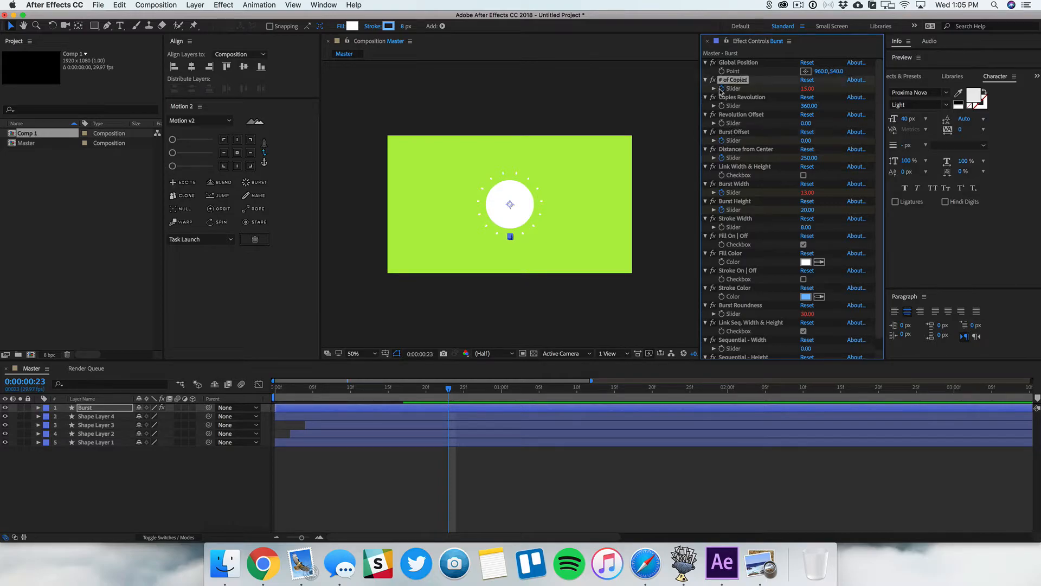
key("u")
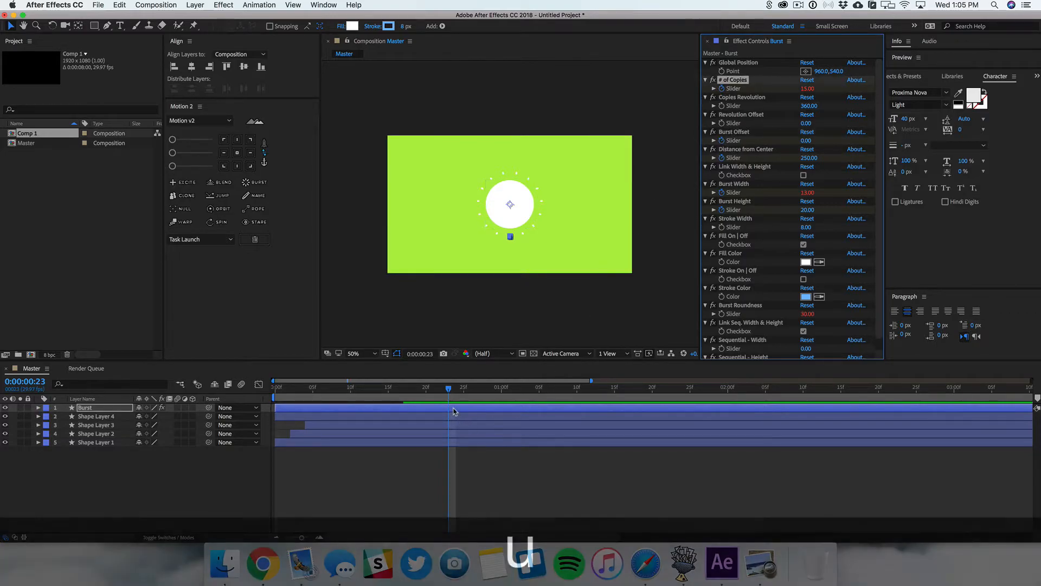
At frame 16, set keyframes with the Burst Height, Burst Width and Distance from Center all at 0.
left_click_drag(448, 389, 406, 398)
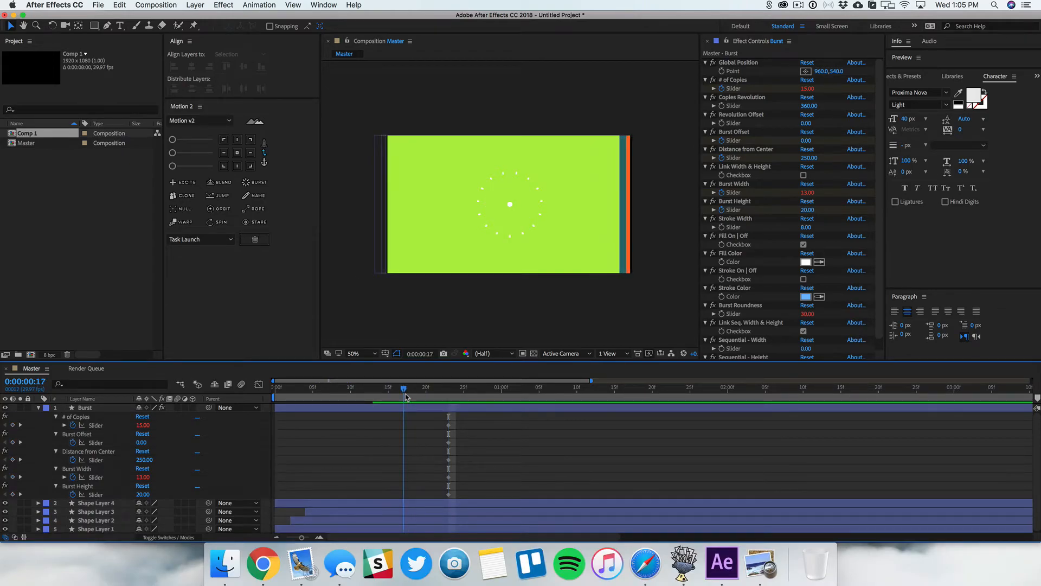
left_click_drag(404, 397, 396, 399)
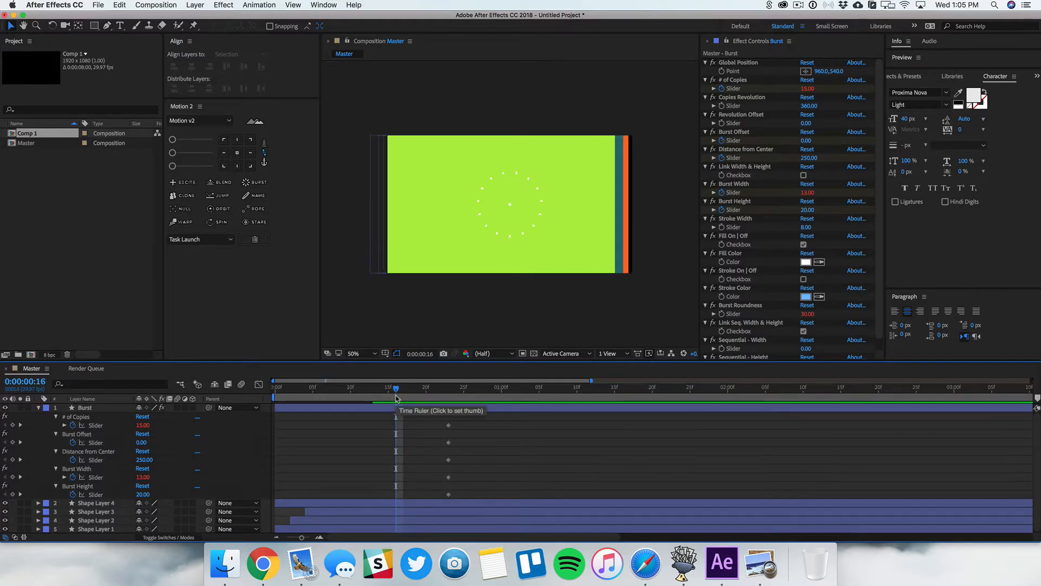
left_click(807, 210)
type("0")
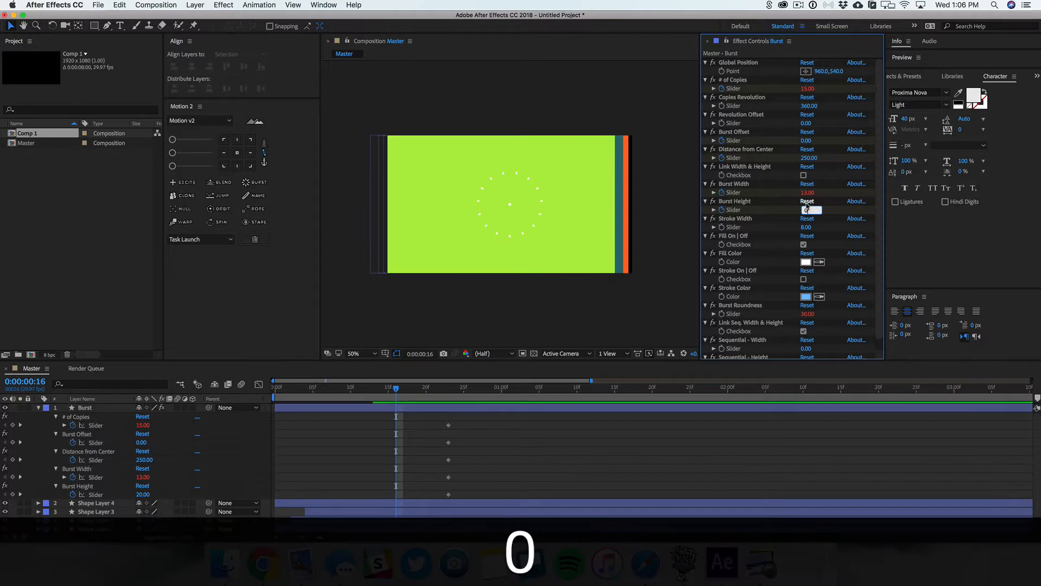
key("Return")
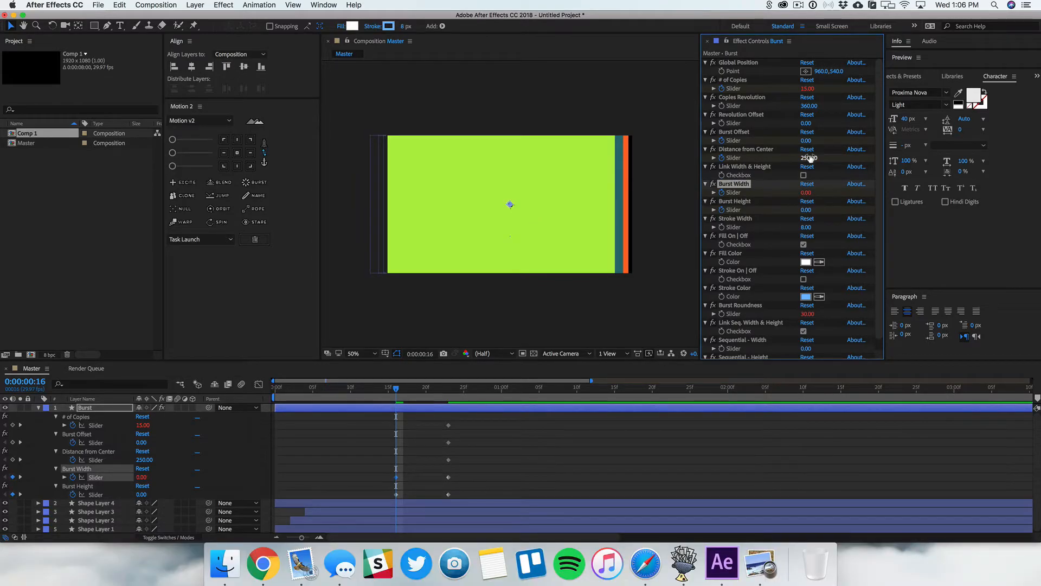
left_click(808, 158)
type("0")
key("Return")
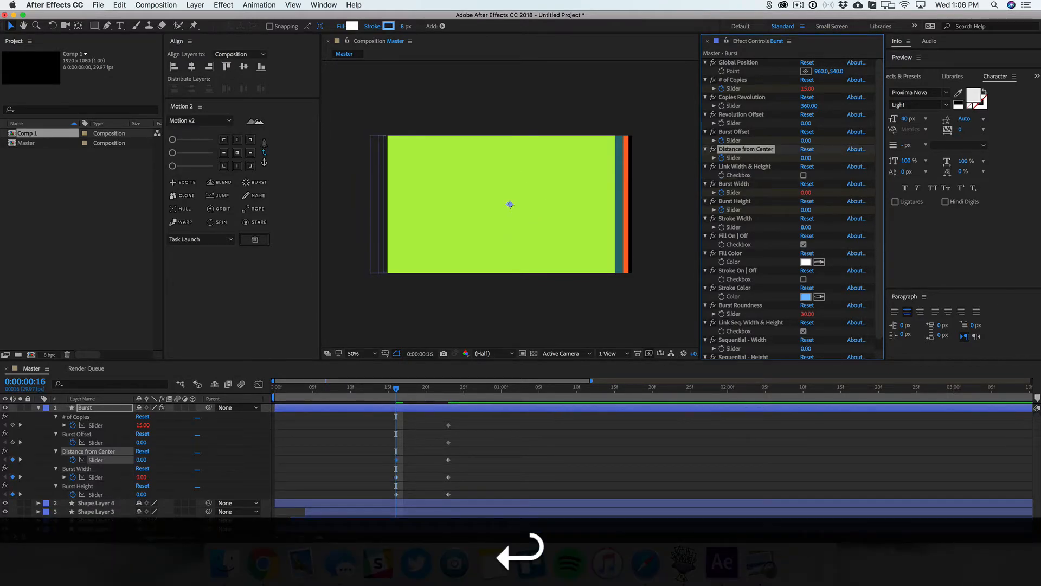
At frame 16, set the Burst Offset to 177 and the number of copies to 0.
left_click_drag(808, 141, 861, 133)
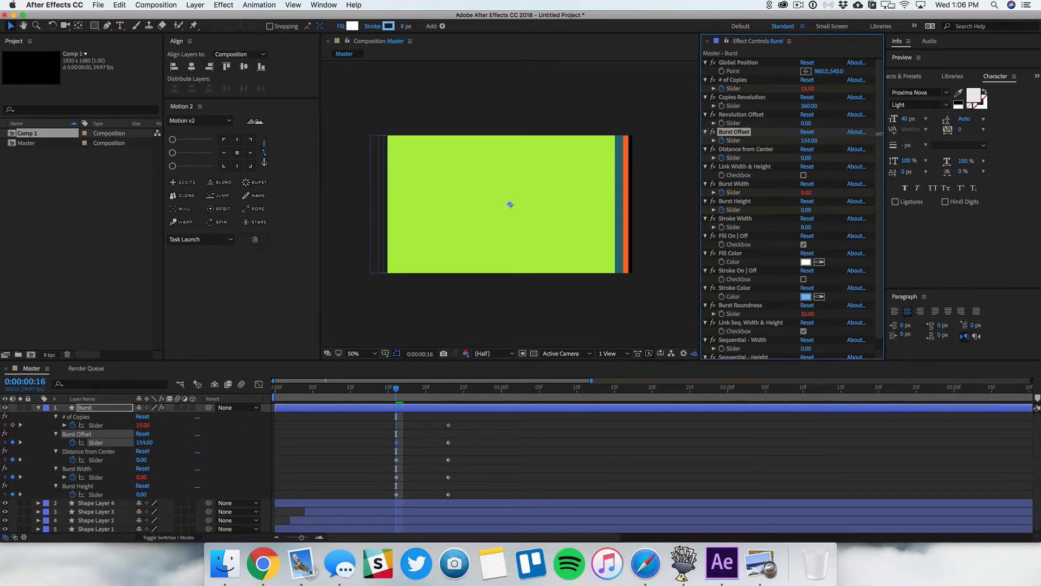
left_click_drag(890, 134, 890, 134)
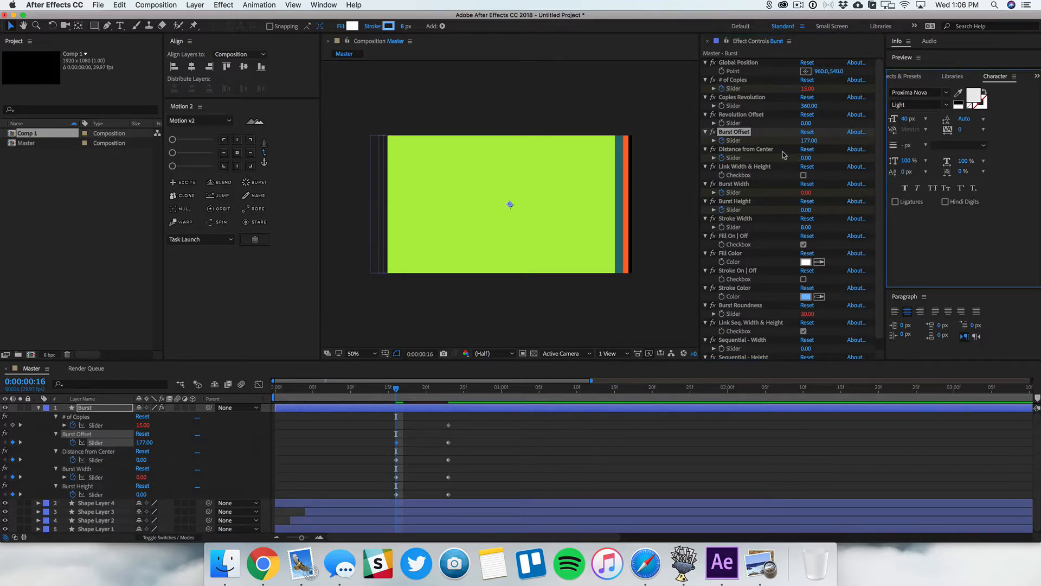
left_click(808, 89)
type("0")
key("Return")
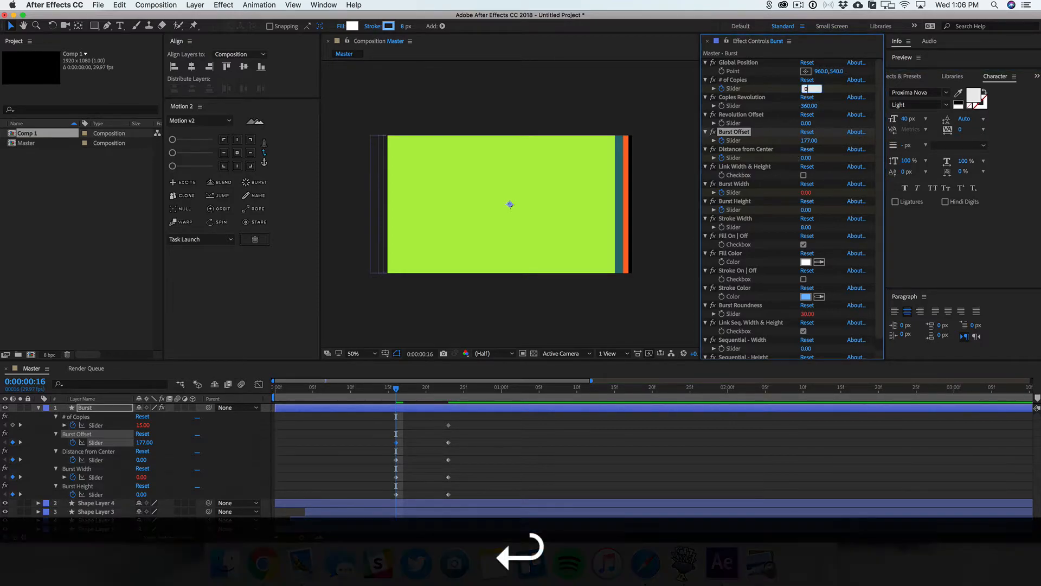
Apply Easy Ease to all the burst's keyframes at frames 16 and 23.
left_click(500, 455)
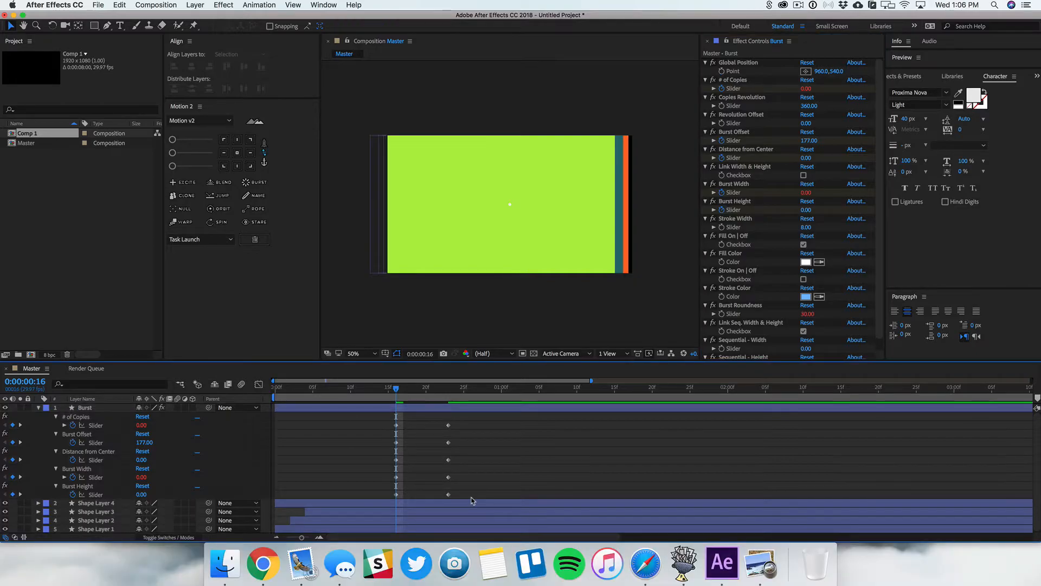
left_click_drag(470, 500, 382, 420)
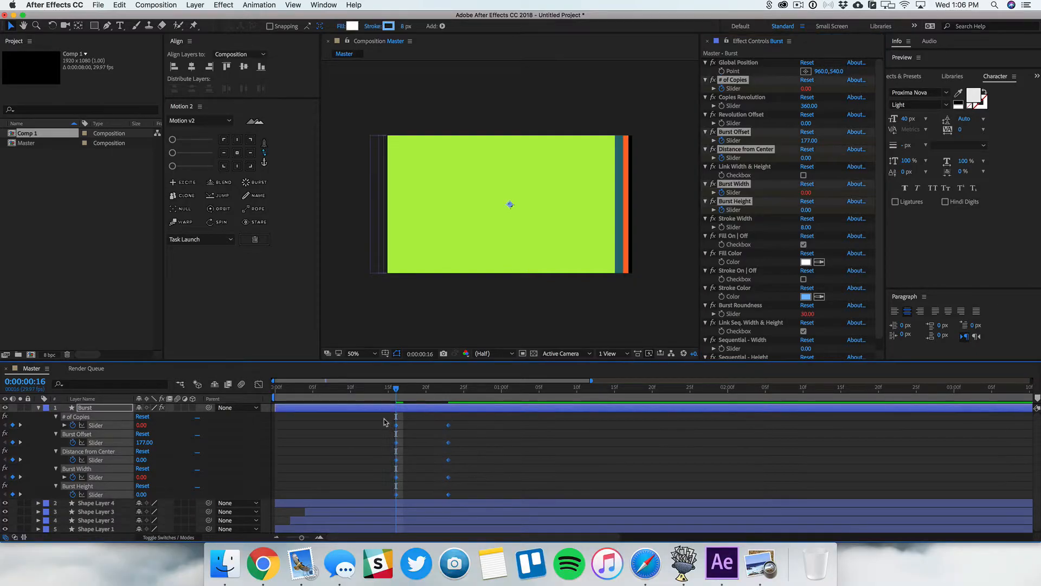
right_click(396, 428)
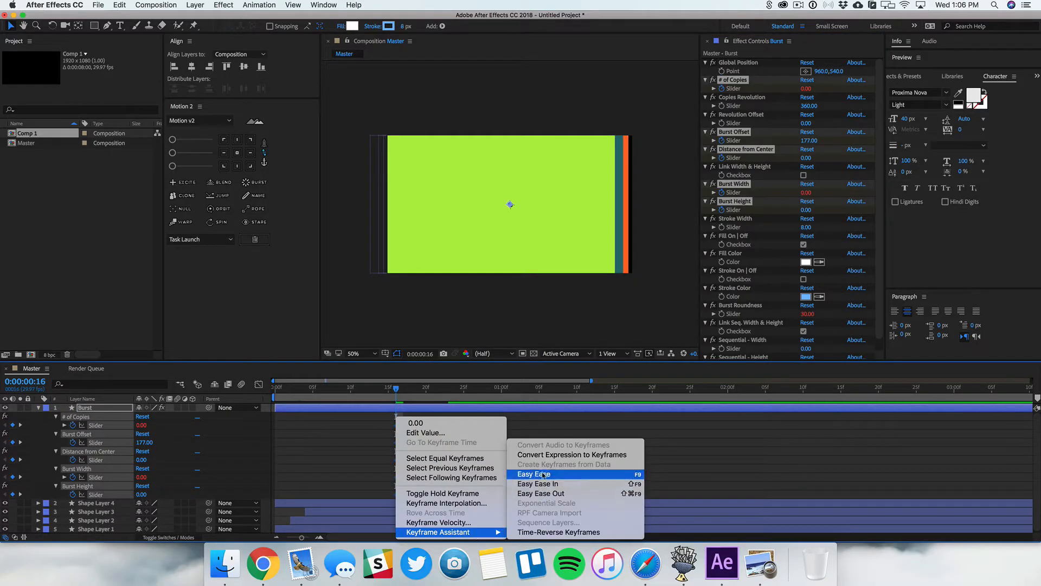
left_click(534, 474)
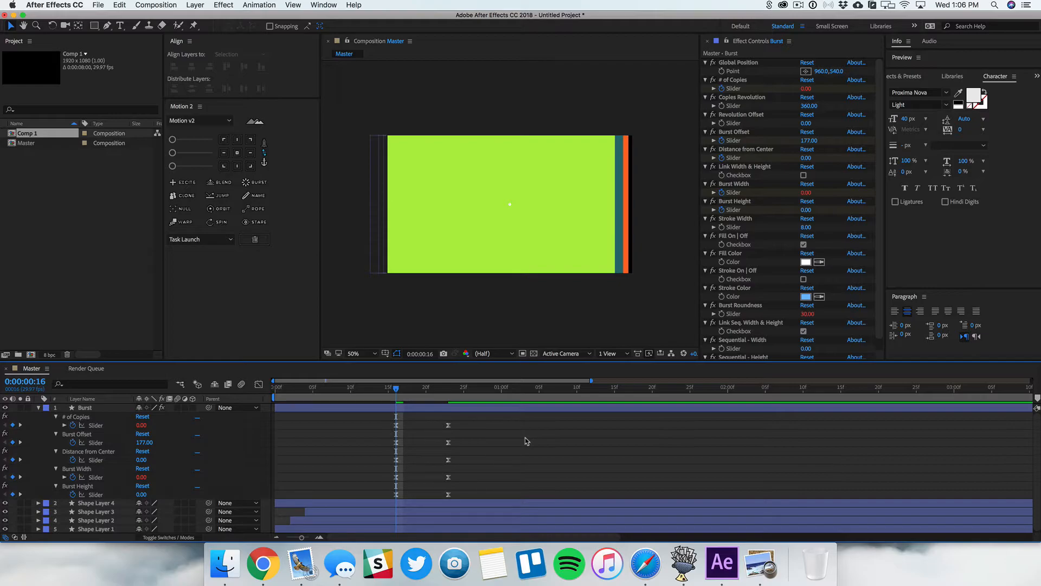
Move the burst's final number-of-copies keyframe back to frame 17, one frame after its first keyframe.
left_click_drag(449, 427, 410, 435)
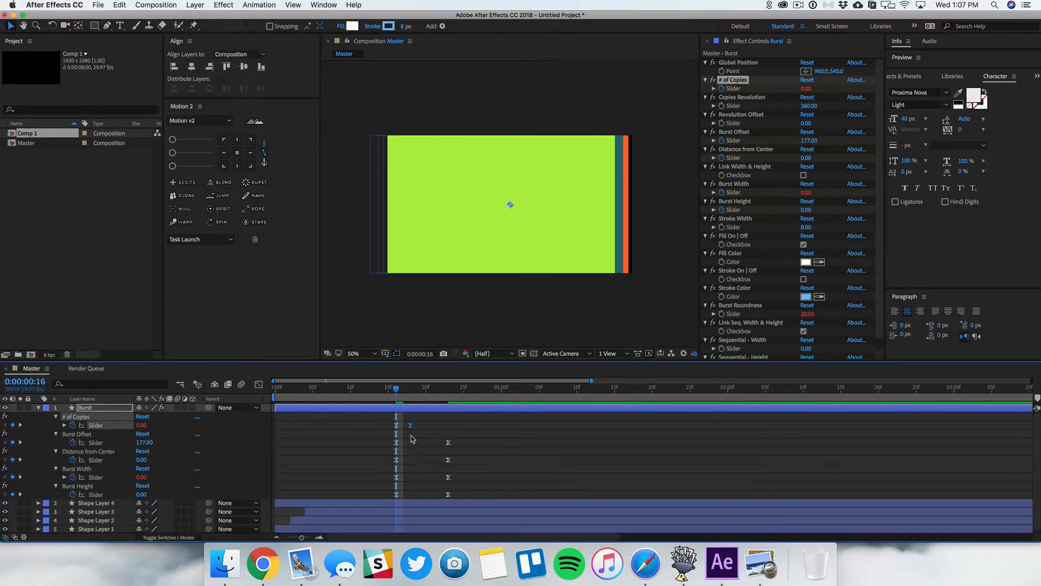
left_click(411, 435)
left_click_drag(411, 425, 403, 427)
left_click(436, 490)
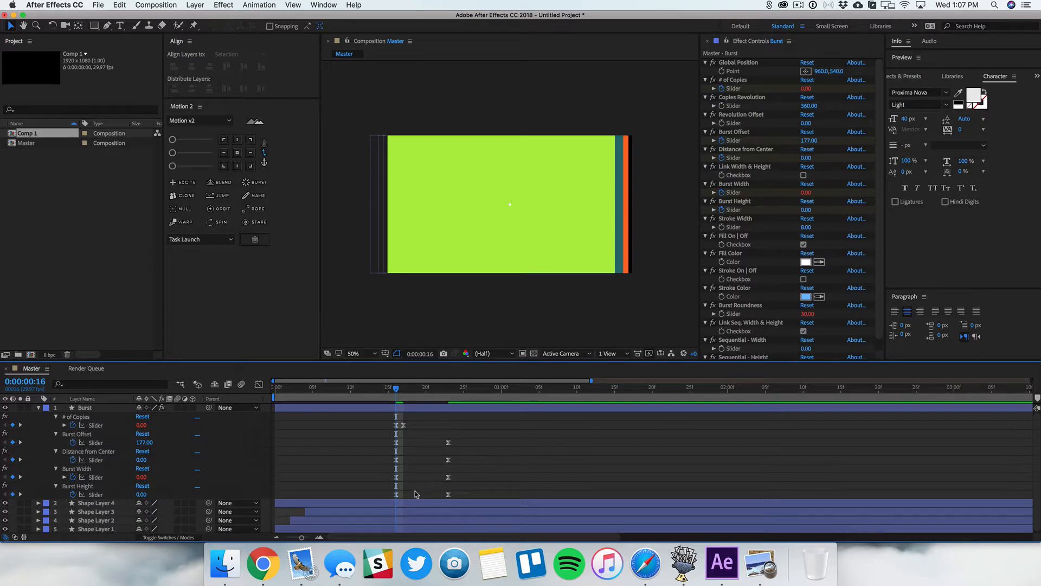
Shift all Burst Width and Burst Height keyframes two frames later, preview the burst, and park the playhead at frame 21.
mouse_move(414, 497)
left_mouse_down()
mouse_move(393, 475)
mouse_move(500, 478)
mouse_move(412, 482)
left_mouse_up()
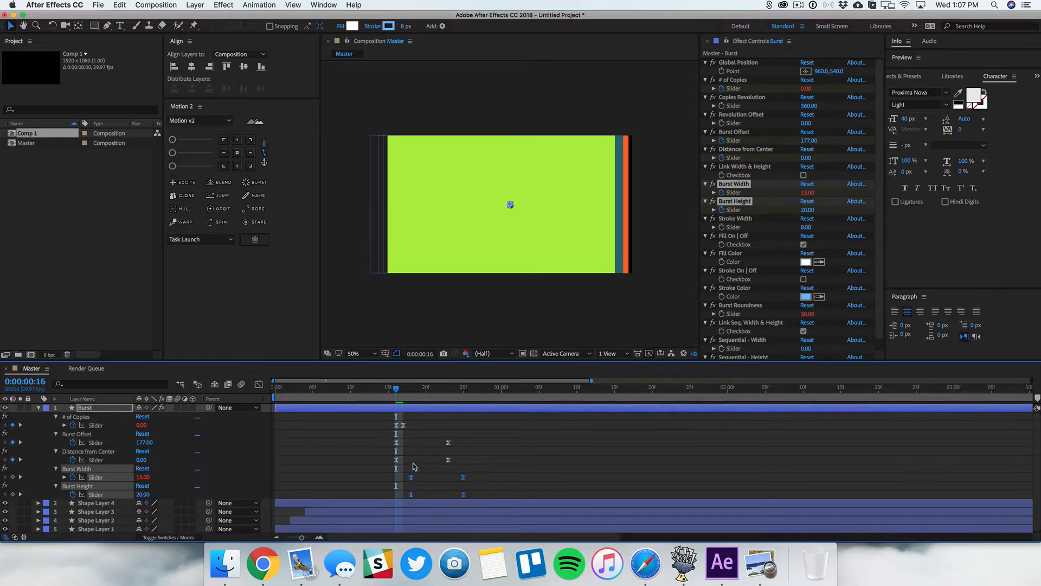
left_click(414, 467)
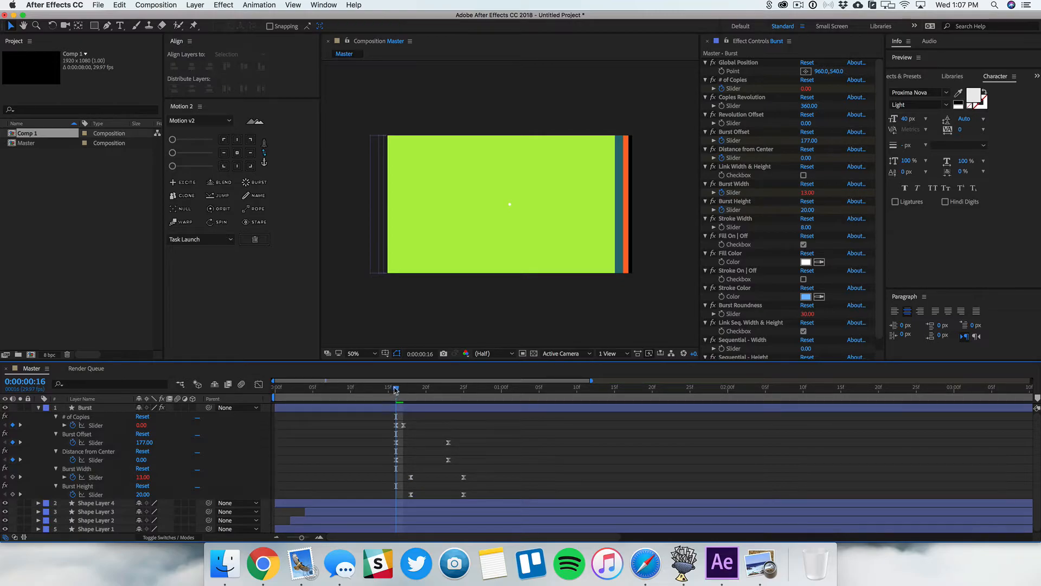
key("space")
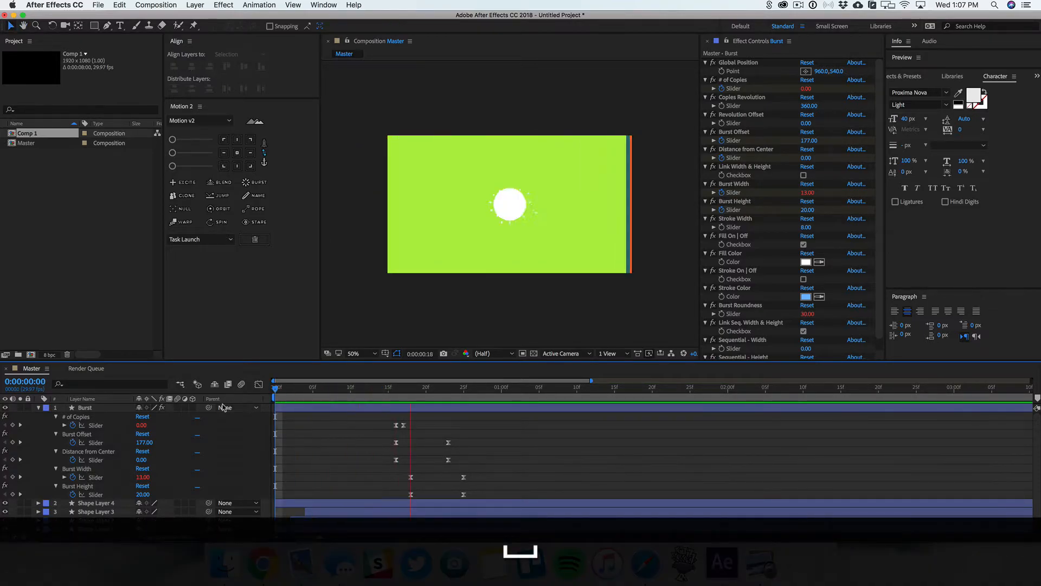
key("space")
left_click(435, 389)
mouse_move(436, 394)
left_mouse_down()
mouse_move(467, 395)
mouse_move(416, 395)
mouse_move(449, 395)
mouse_move(438, 400)
left_mouse_up()
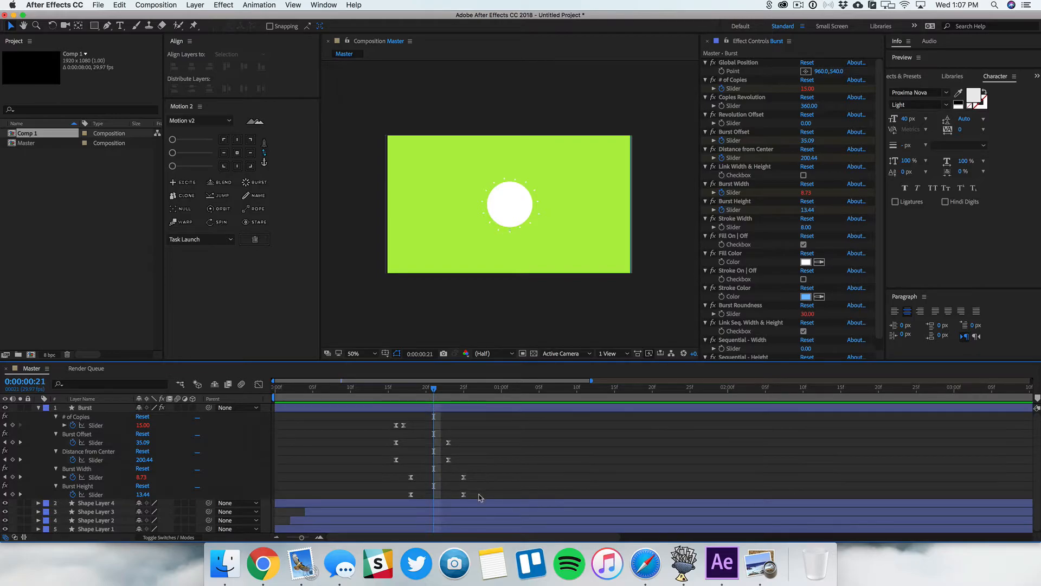
Try moving the end keyframes of offset, distance, width and height eight frames later, preview the burst, and undo the shift.
left_click_drag(480, 496, 508, 445)
left_click_drag(432, 395, 280, 411)
key("space")
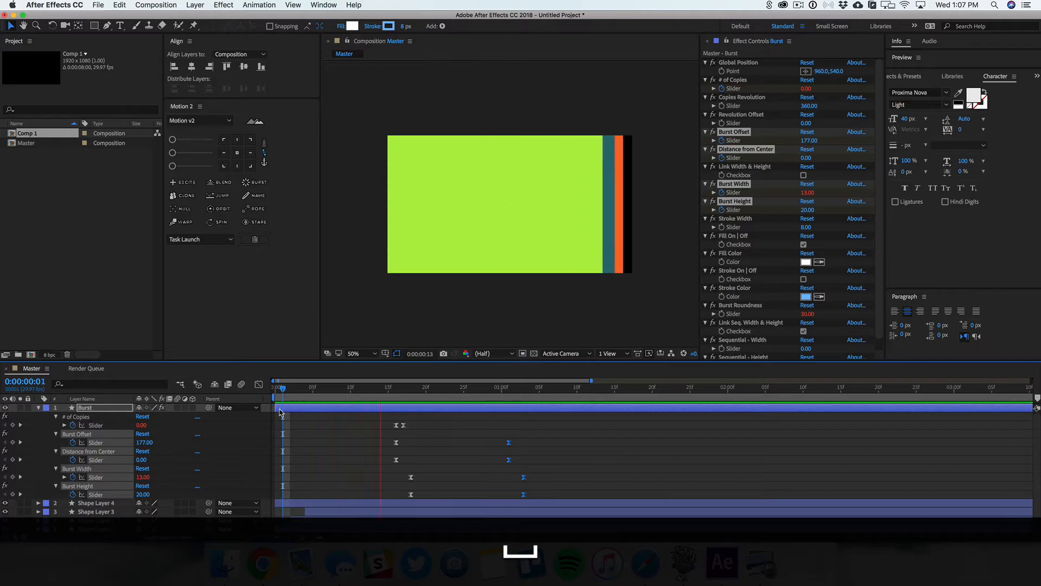
key("space")
key("super+z")
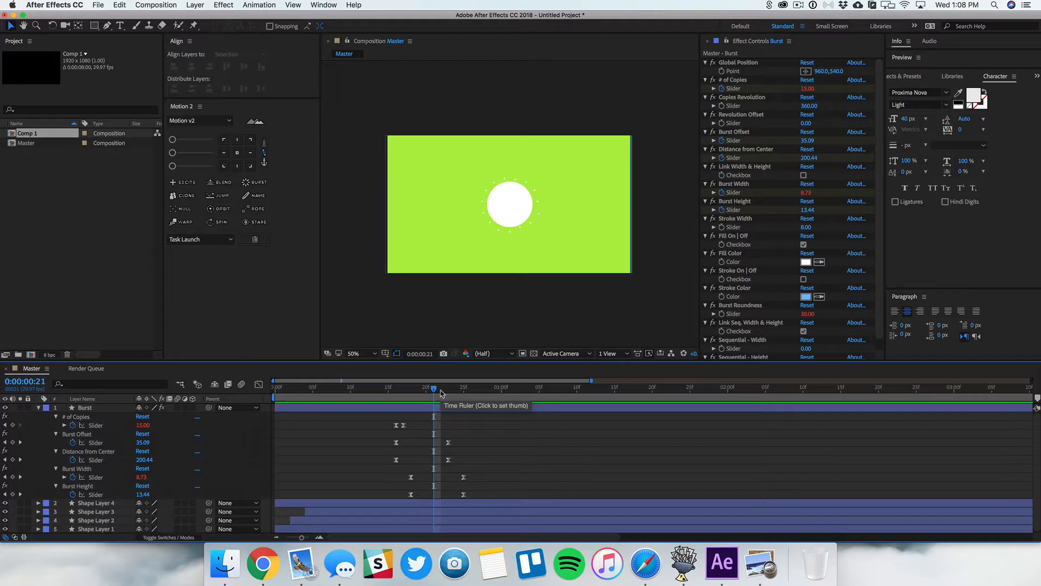
Collapse the burst layer's properties and rename Shape Layer 1 as BG 1.
key("u")
left_click(120, 445)
left_click(118, 464)
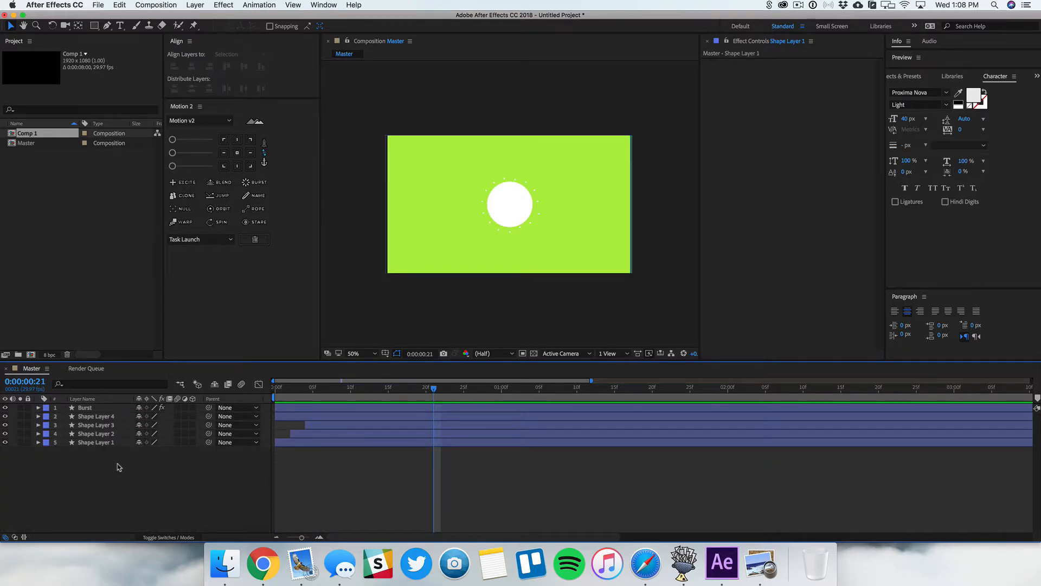
right_click(93, 445)
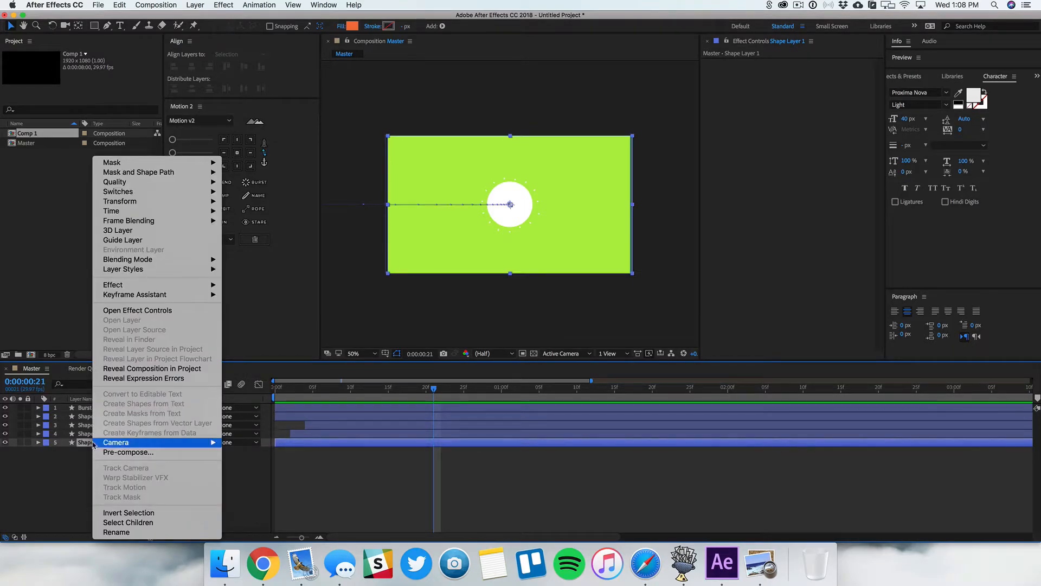
left_click(117, 532)
type("BG 1")
key("Return")
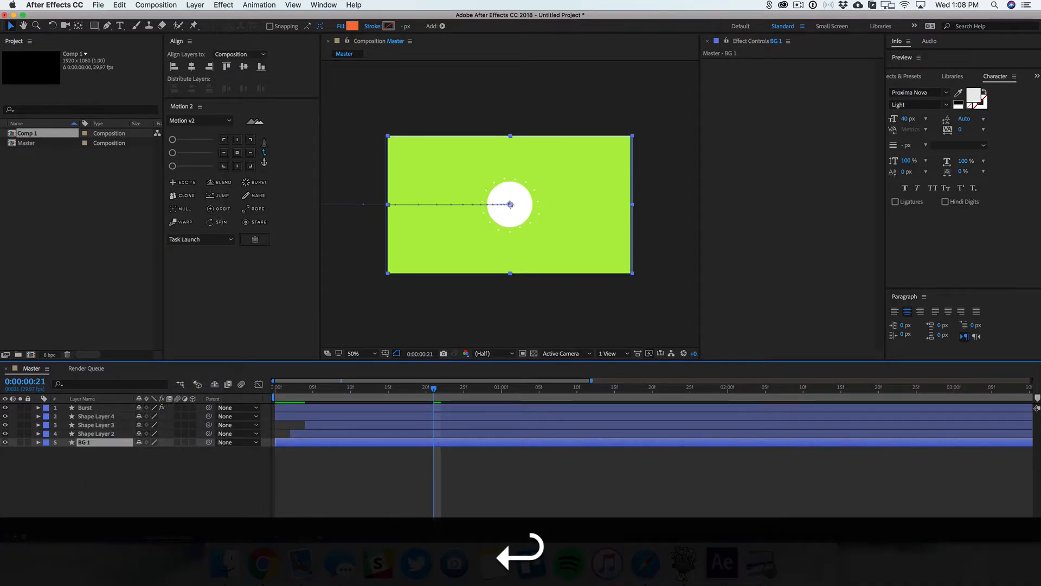
Rename Shape Layer 2 as BG 2 and Shape Layer 3 as BG 3.
left_click(93, 434)
key("Return")
type("BG 2")
key("Return")
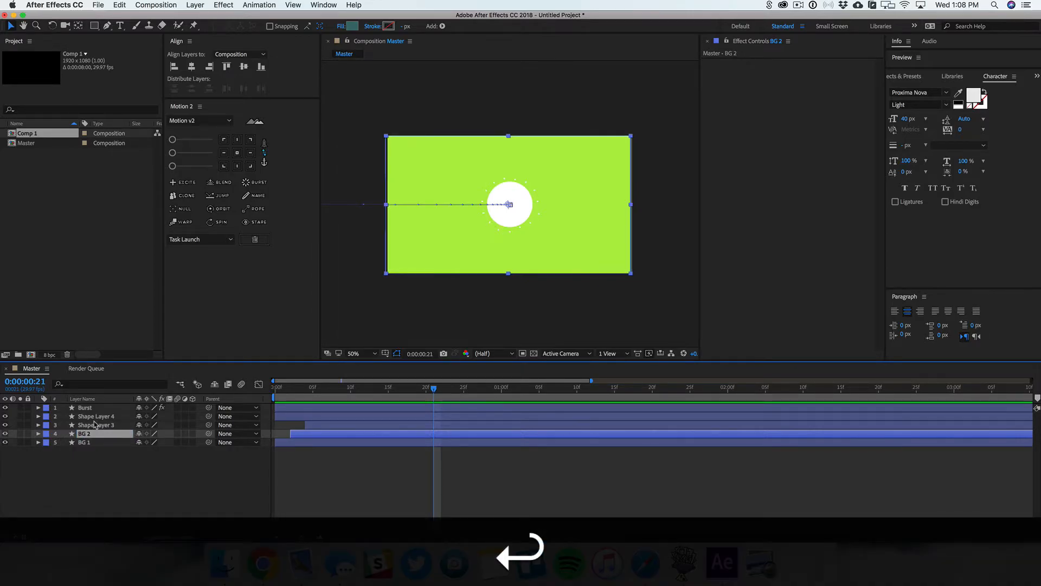
left_click(94, 424)
key("Return")
type("BG 3")
key("Return")
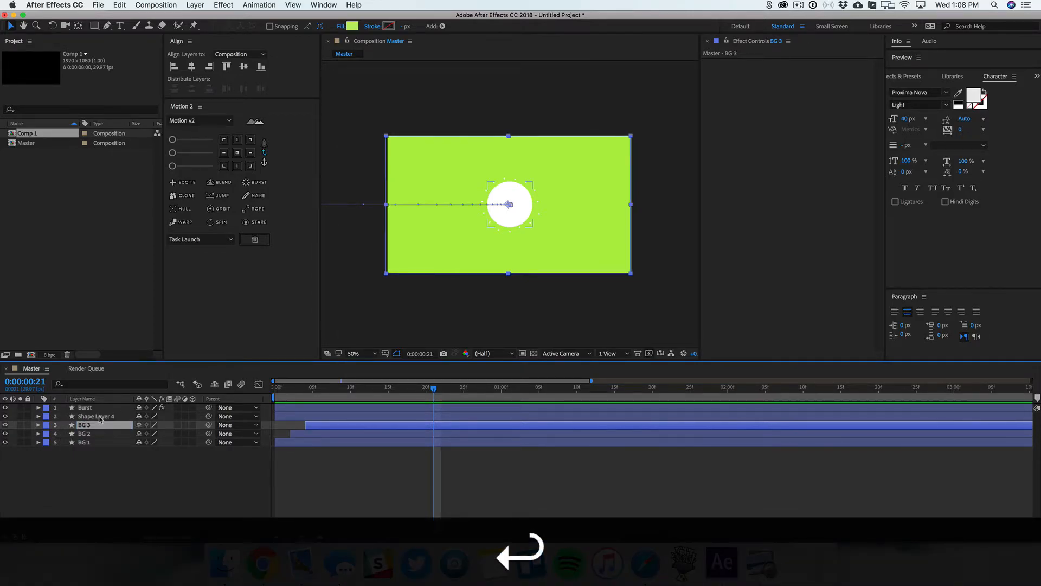
Rename Shape Layer 4 as Center Circle and the Burst layer as Center Explosion.
left_click(100, 417)
key("Return")
type("Cen")
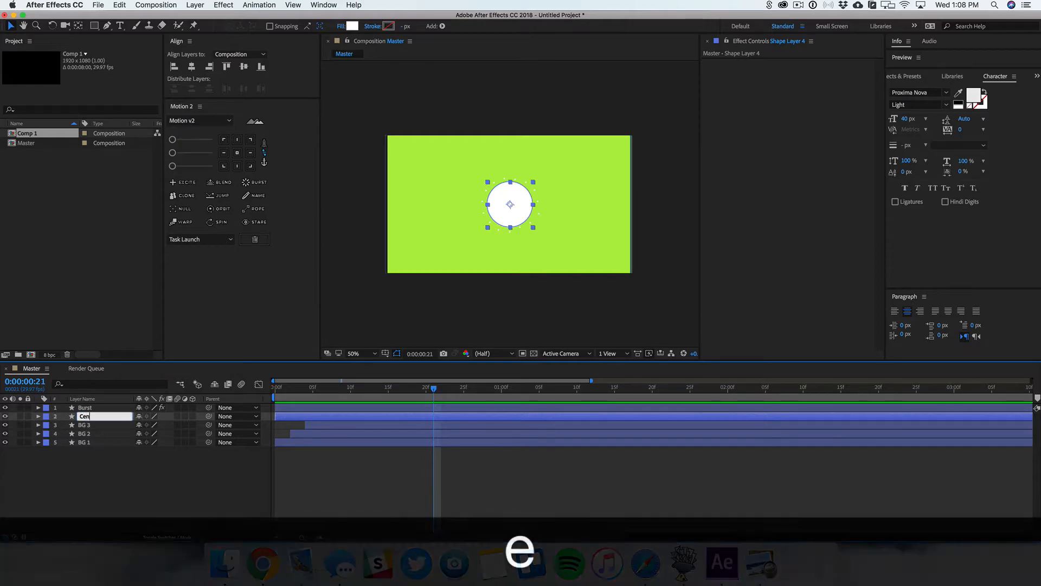
type("ter Circle")
key("Return")
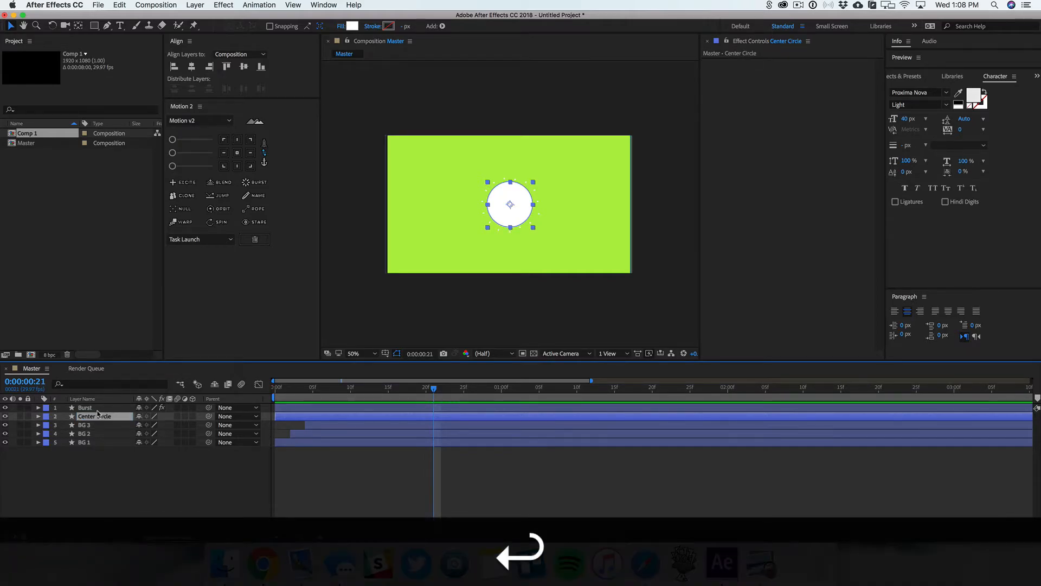
left_click(95, 408)
key("Return")
type("Center Explosion")
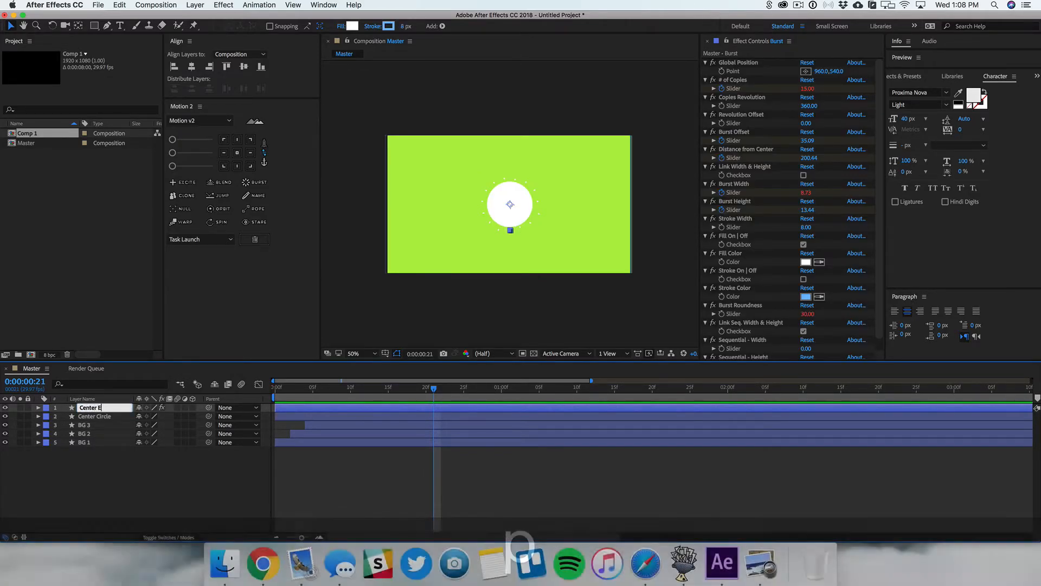
key("Return")
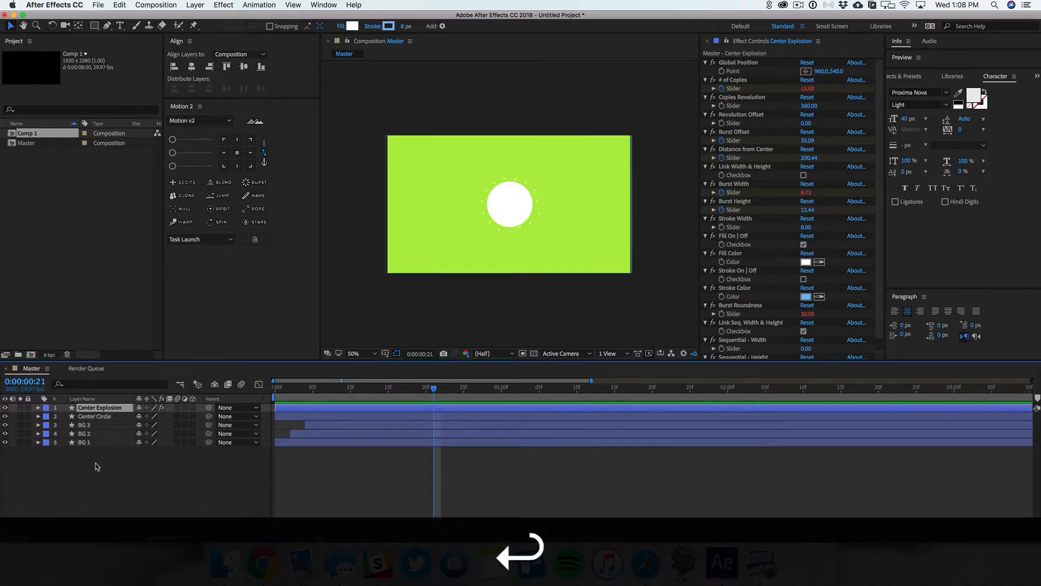
Move the Center Circle layer above Center Explosion in the layer stack.
left_click(95, 464)
left_click(95, 416)
left_click_drag(107, 420, 105, 408)
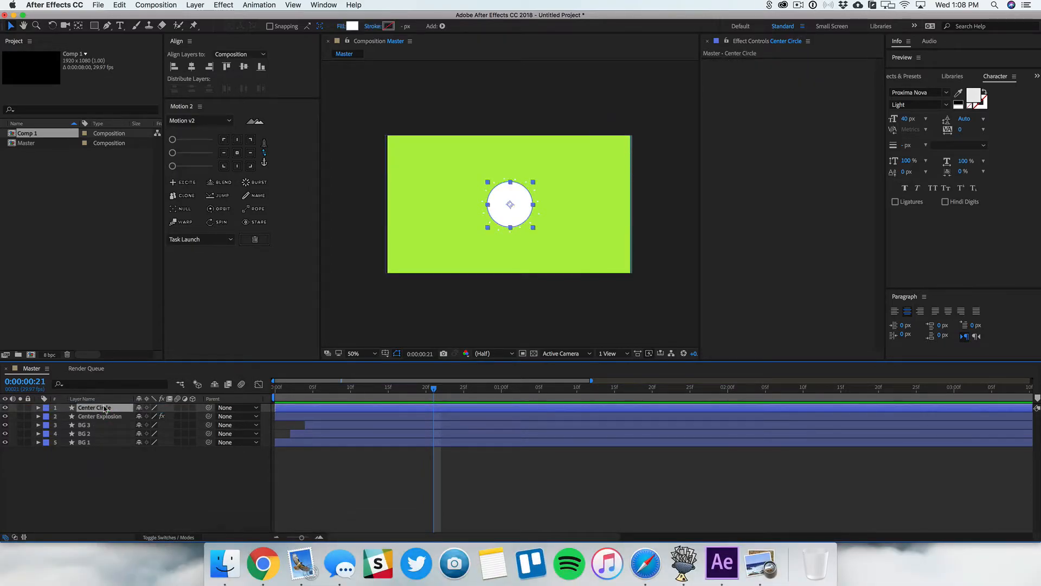
left_click(124, 475)
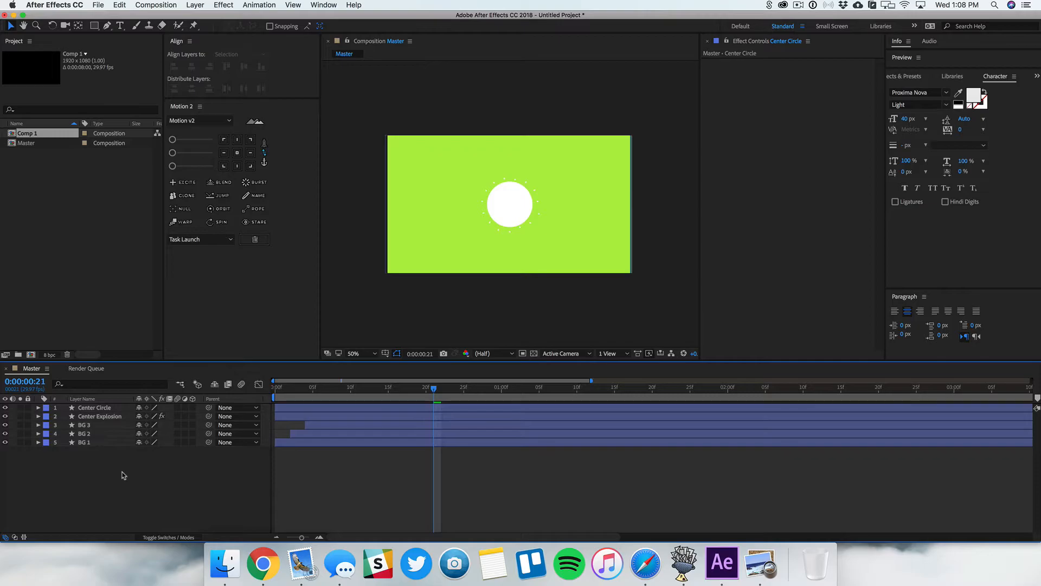
Duplicate the Center Explosion layer four times.
left_click(115, 417)
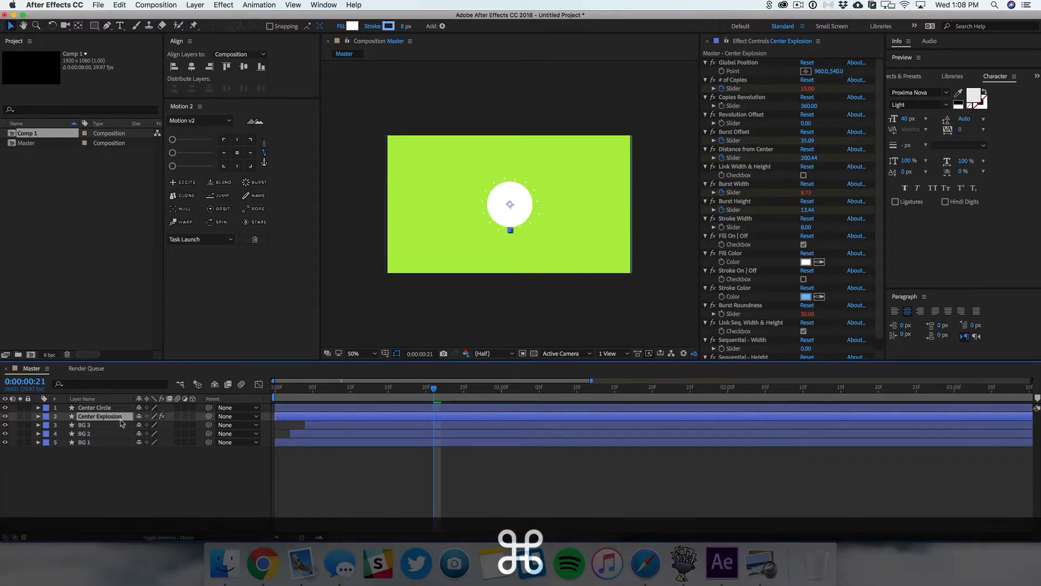
key("super+d")
key("super+d")
key("super+d")
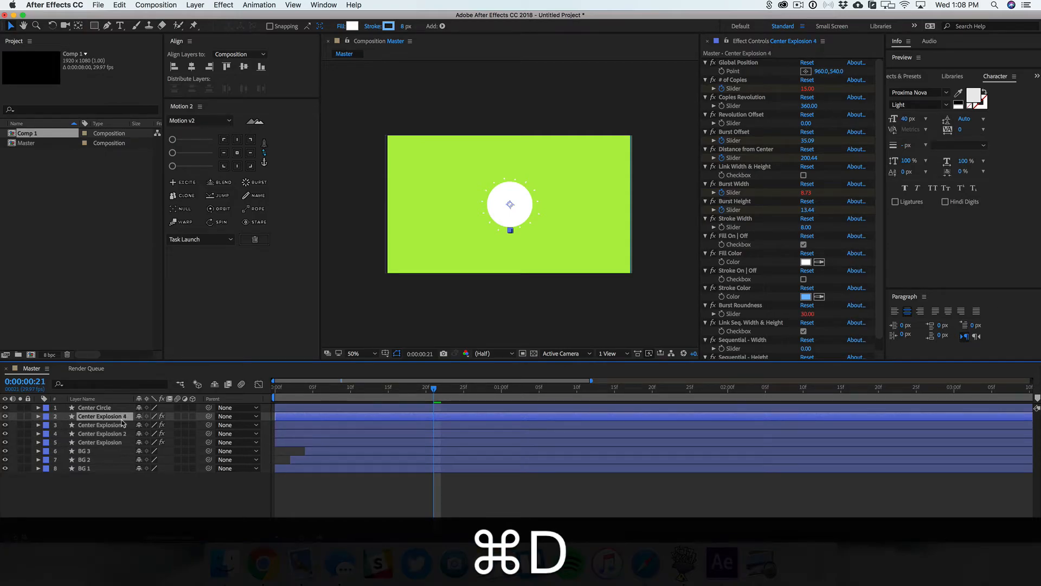
key("super+d")
Rename Center Explosion 2 as Side Explosion 1 and Center Explosion 3 as Side Explosion 2.
left_click(117, 443)
key("Return")
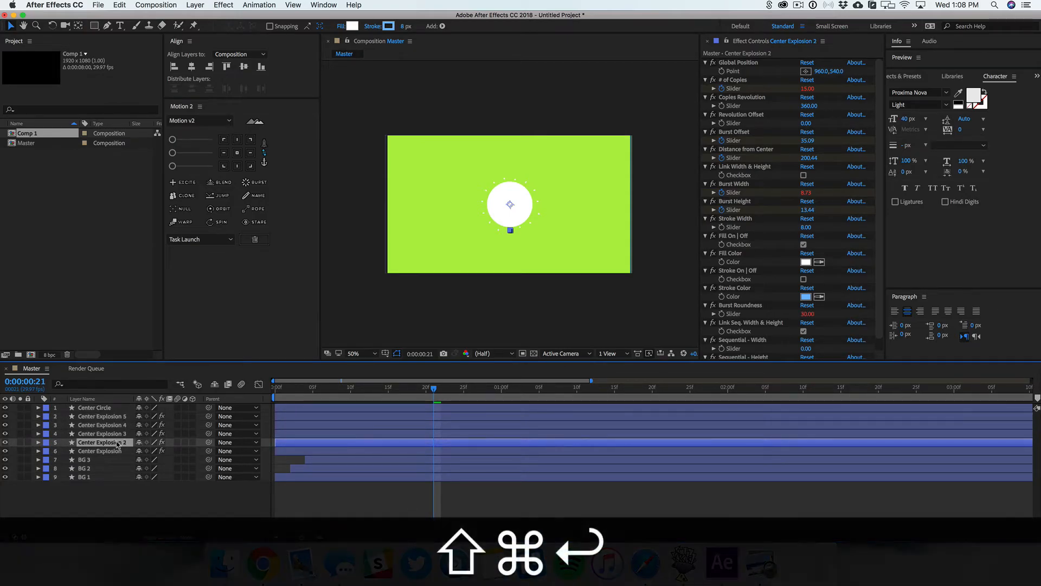
type("Side Explosion 1")
key("Return")
key("super+Up")
key("super+Up")
left_click(110, 434)
key("Return")
type("Side Explosion")
type("2")
key("Return")
Rename Center Explosion 4 as Side Explosion 3 and Center Explosion 5 as Side Explosion 4.
left_click(110, 426)
key("Return")
type("Side Explosion")
type("3")
key("Return")
left_click(106, 418)
key("Return")
key("super+v")
key("super+BackSpace")
type("4")
key("Return")
At frame 22, place Side Explosion 1 to the upper left of the circle with Global Position 342, 345.
left_click(99, 452)
left_click(440, 400)
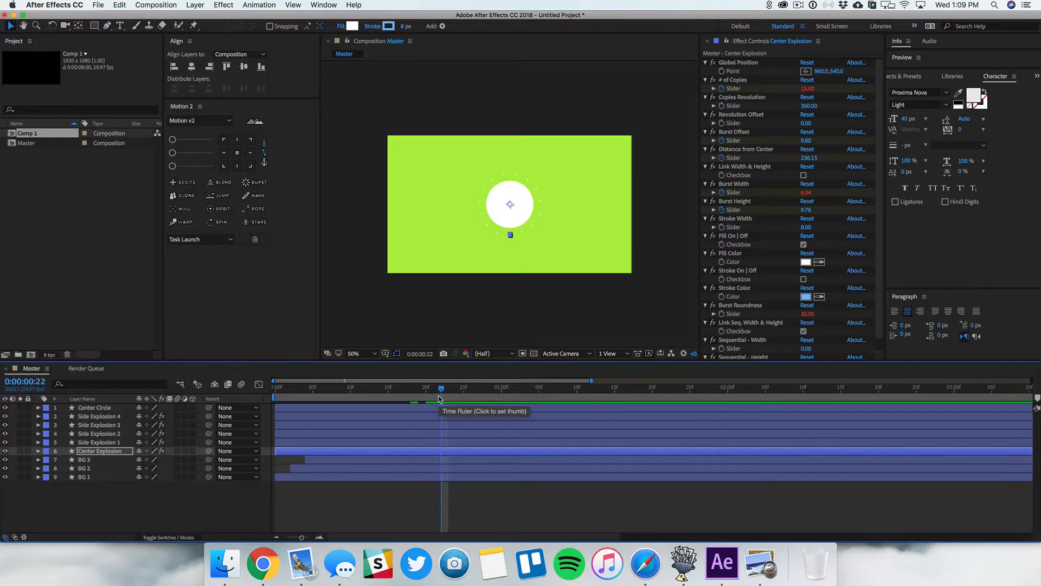
left_click(103, 443)
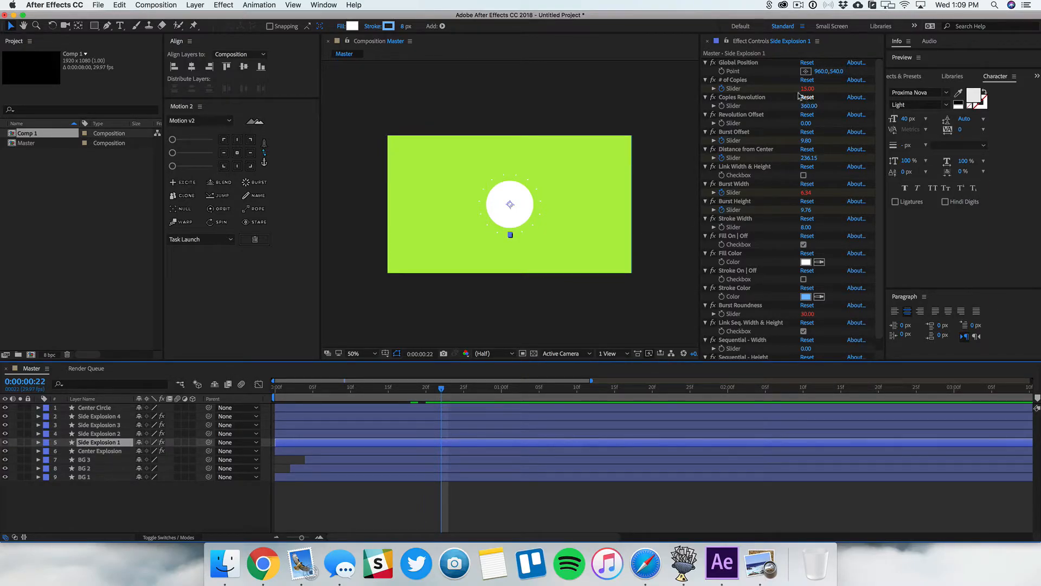
left_click_drag(820, 71, 595, 125)
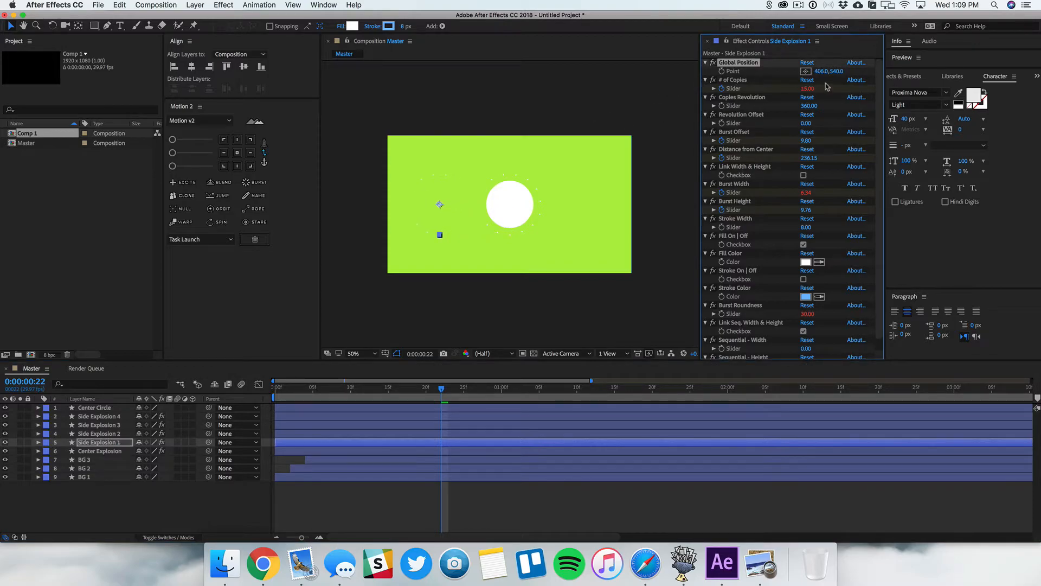
left_click_drag(836, 71, 790, 72)
Scale Side Explosion 1 to 35% and move the playhead to frame 21.
type("s")
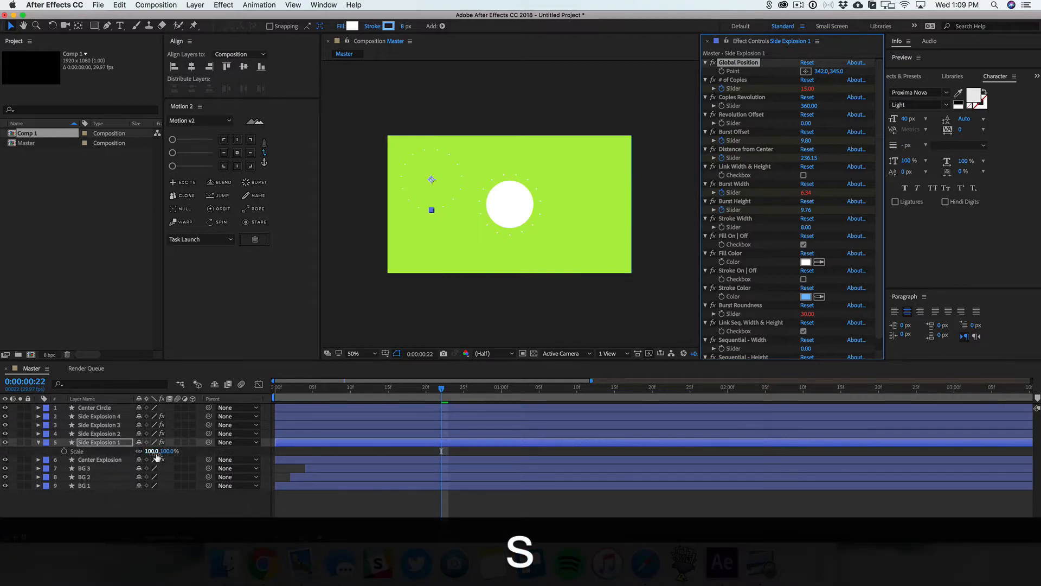
type("35")
key("Return")
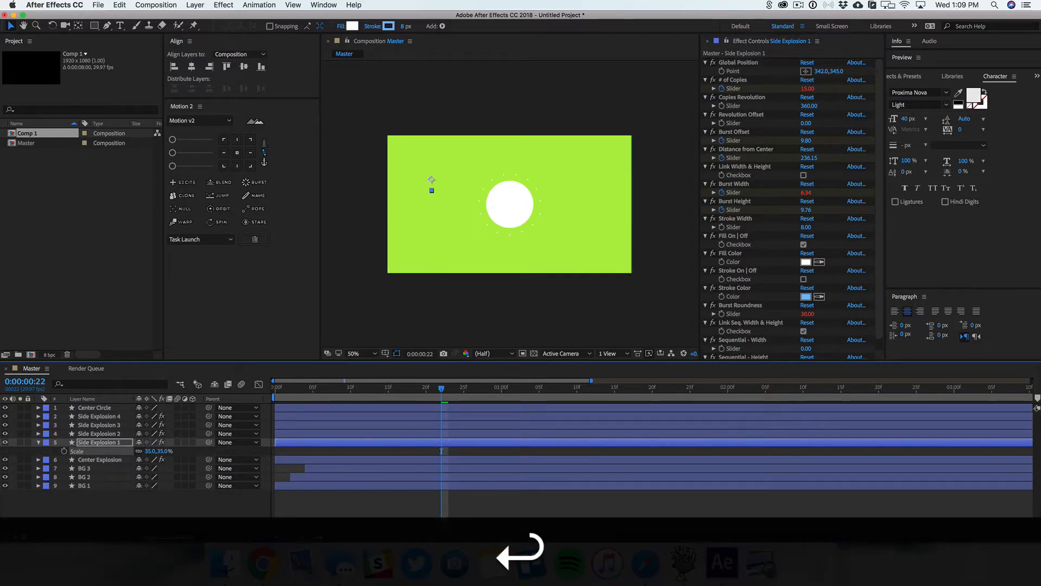
mouse_move(443, 391)
left_mouse_down()
mouse_move(526, 397)
mouse_move(434, 393)
left_mouse_up()
left_click(444, 451)
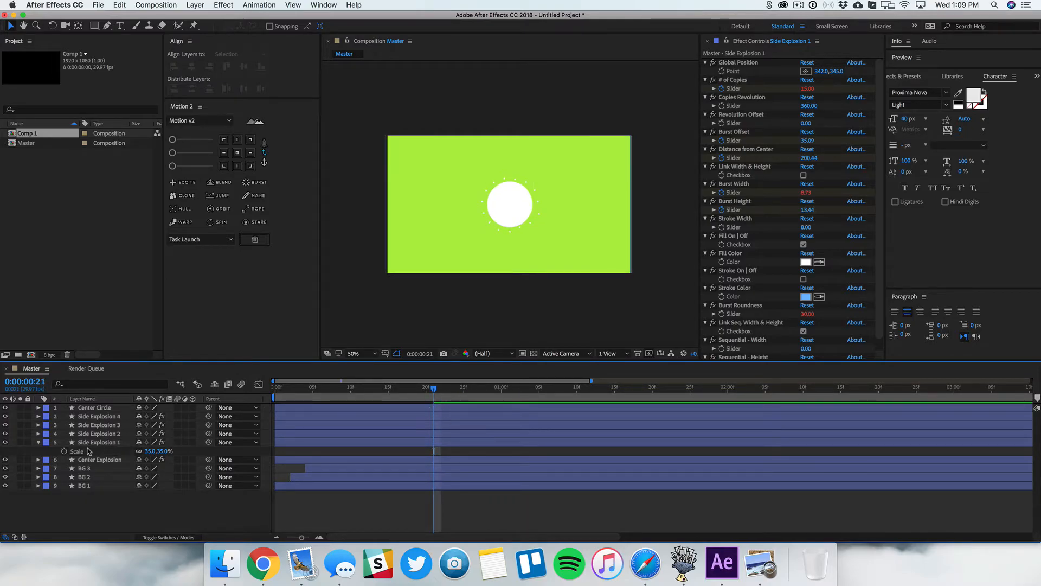
Place Side Explosion 2 to the upper right of the circle with Global Position 1568, 316.
left_click(98, 434)
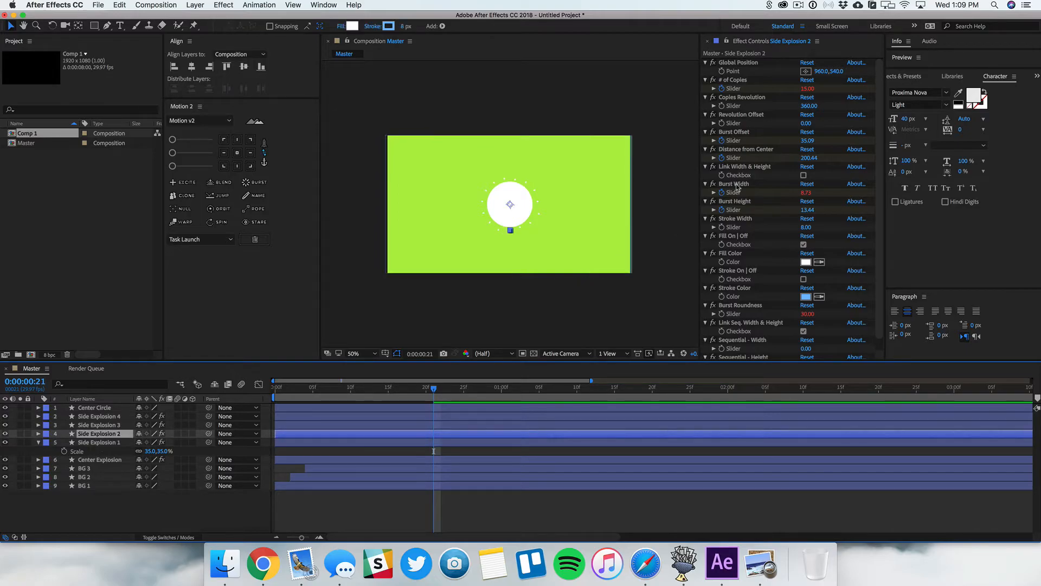
left_click_drag(824, 71, 1011, 68)
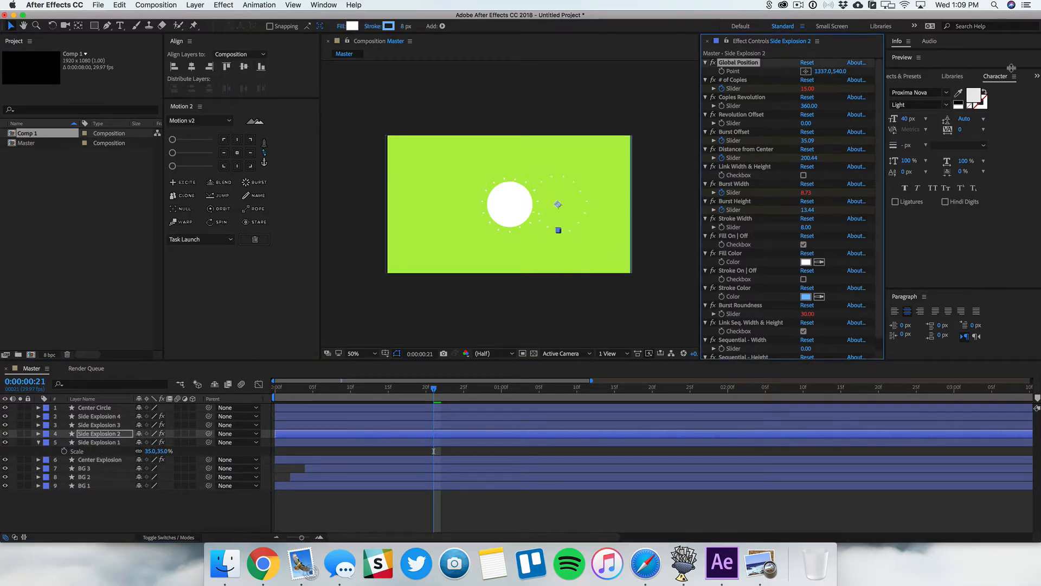
left_click_drag(821, 71, 722, 80)
left_click_drag(822, 71, 857, 75)
Scale Side Explosion 2 down to 20%.
key("s")
left_click(152, 443)
type("20")
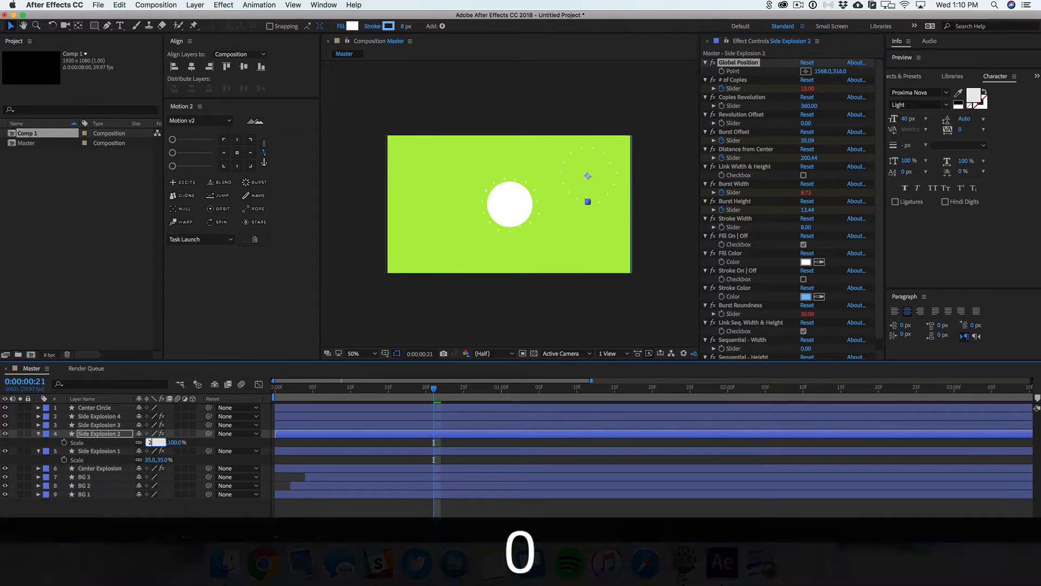
key("Return")
Place Side Explosion 3 to the lower right of the circle with Global Position 1473, 775 and scale it to 35%.
left_click(102, 426)
left_click_drag(822, 71, 1040, 125)
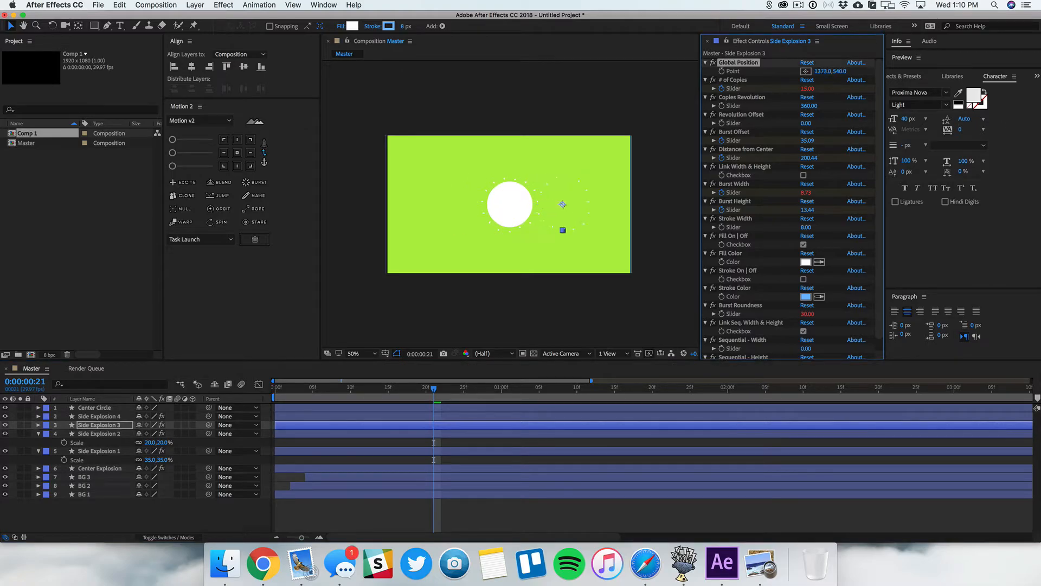
left_click_drag(840, 72, 46, 475)
key("s")
left_click(153, 434)
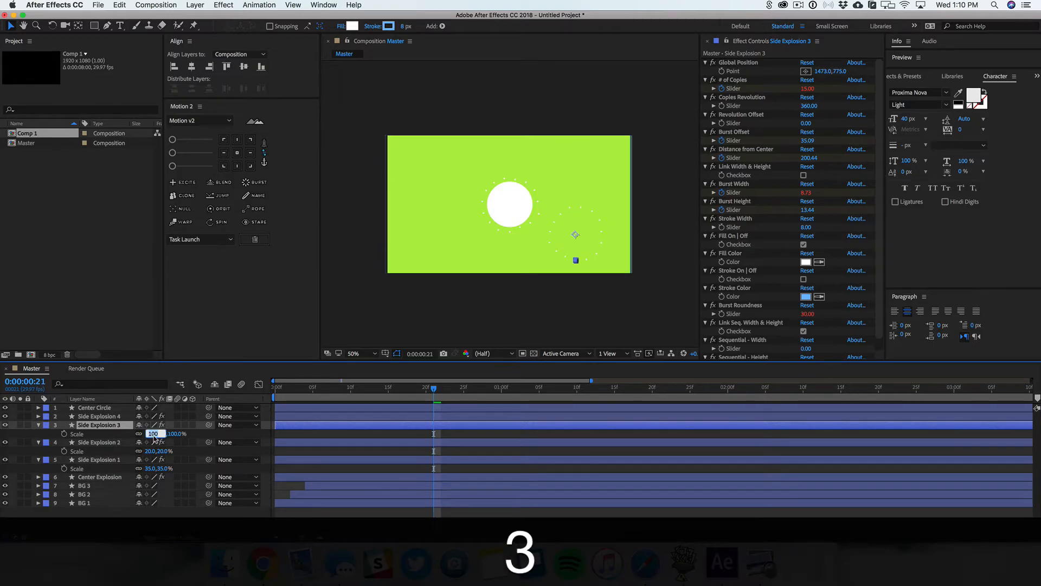
type("35")
key("Return")
Scale Side Explosion 4 to 20% and place it to the lower left of the circle with Global Position 483, 832.
left_click(109, 416)
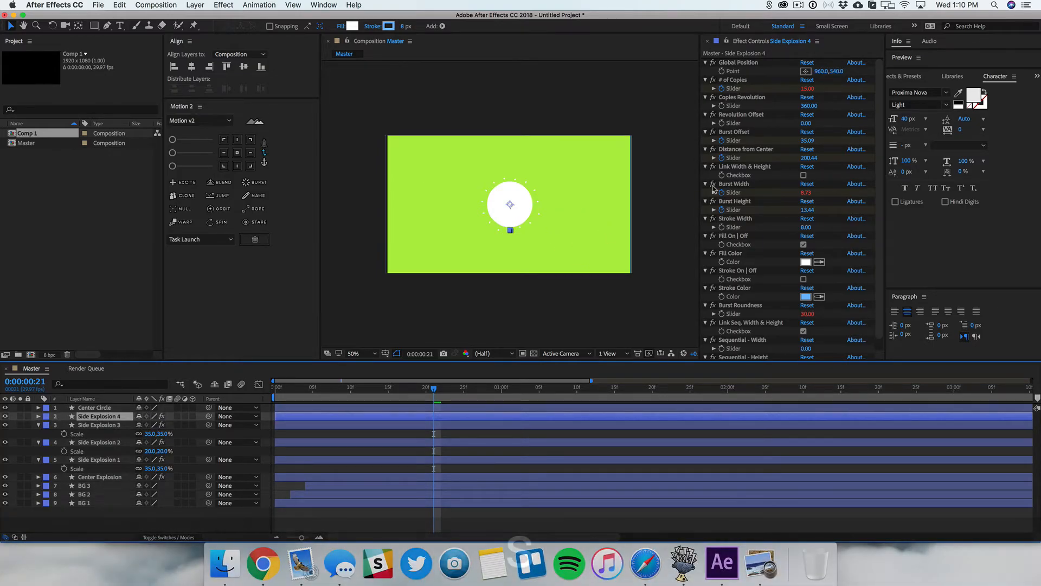
key("s")
left_click(152, 426)
type("20")
key("Return")
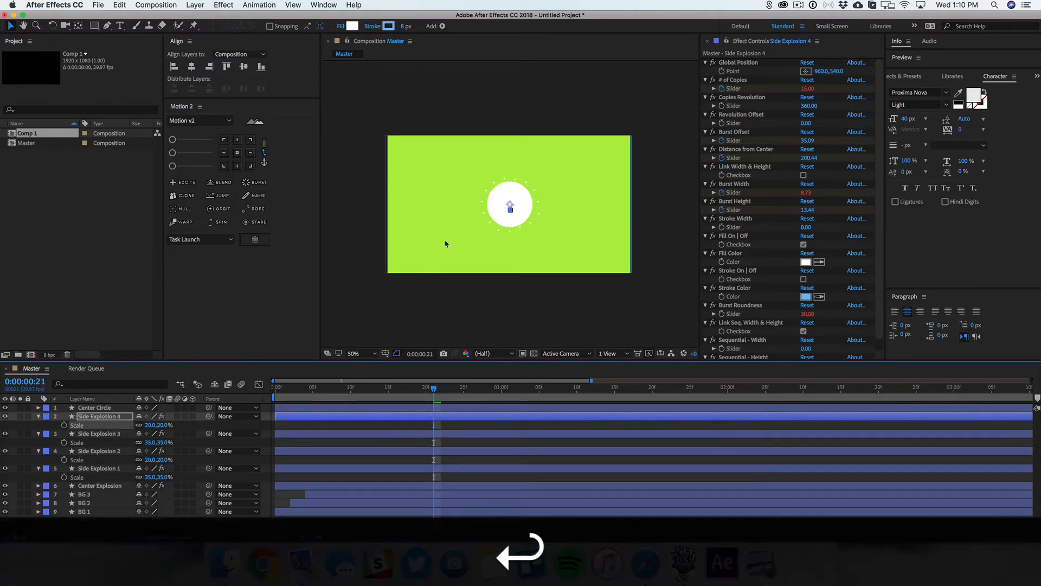
left_click_drag(510, 207, 449, 244)
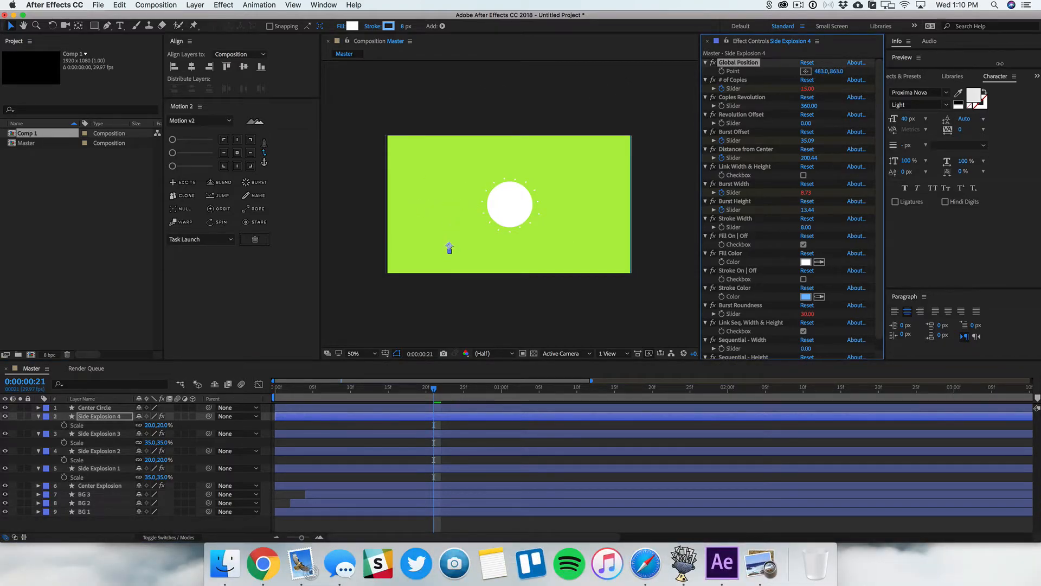
Collapse the side explosion layers and preview the animation from the first frame.
left_click_drag(39, 416, 38, 443)
left_click_drag(327, 395, 265, 433)
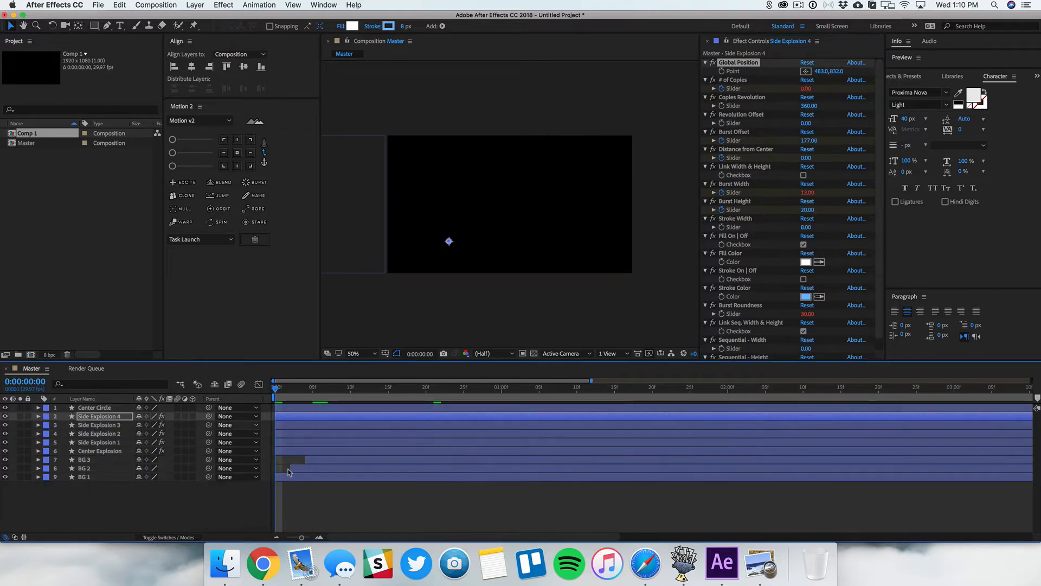
left_click(316, 493)
key("space")
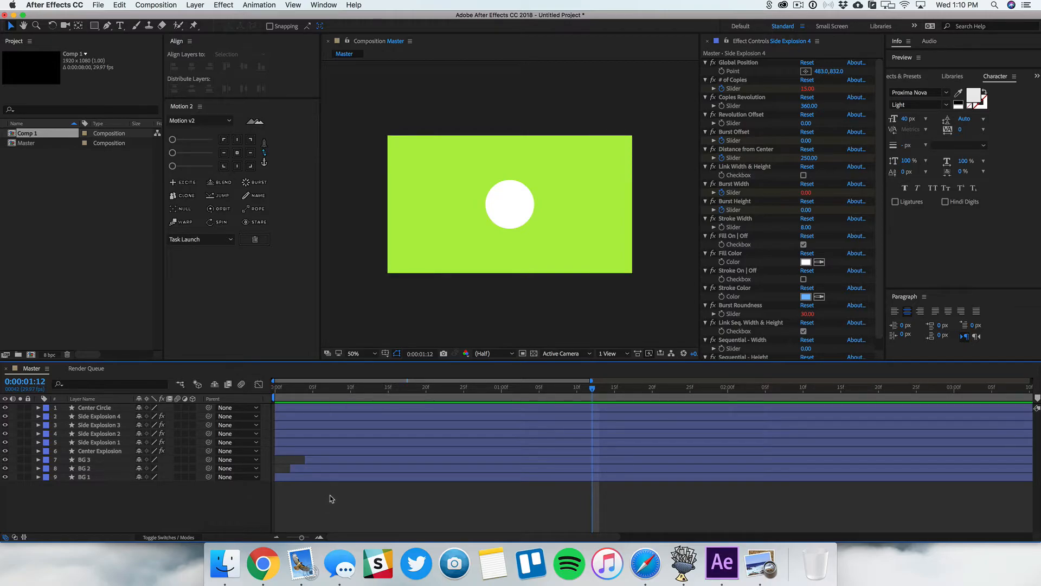
Import 4 Minimal Ambient Logo - 4 version.mp3 from the Finder mp3 folder and add it beneath BG 1 in the Master composition.
left_click(225, 562)
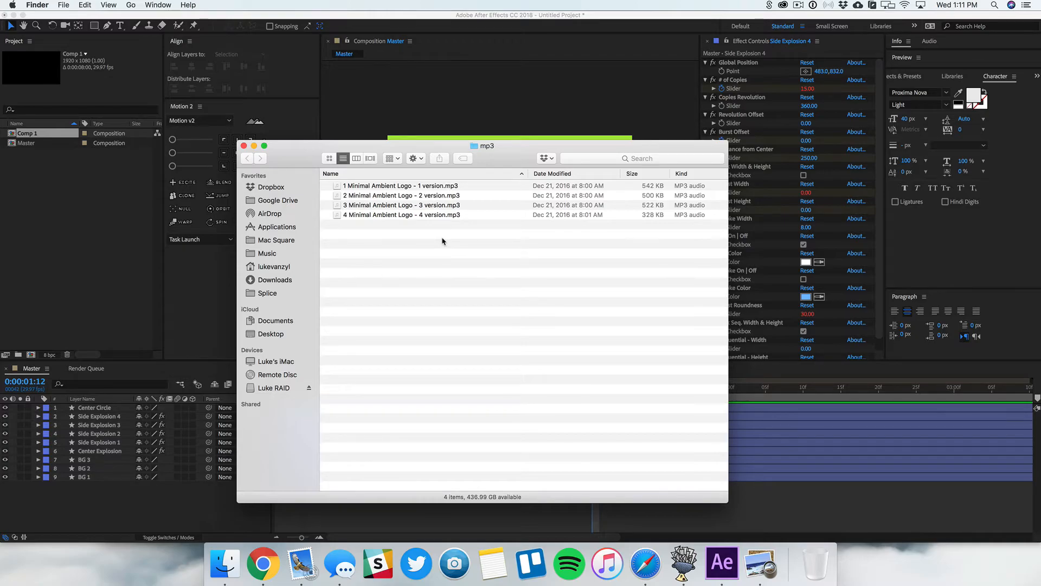
left_click(426, 217)
left_click_drag(426, 218, 76, 258)
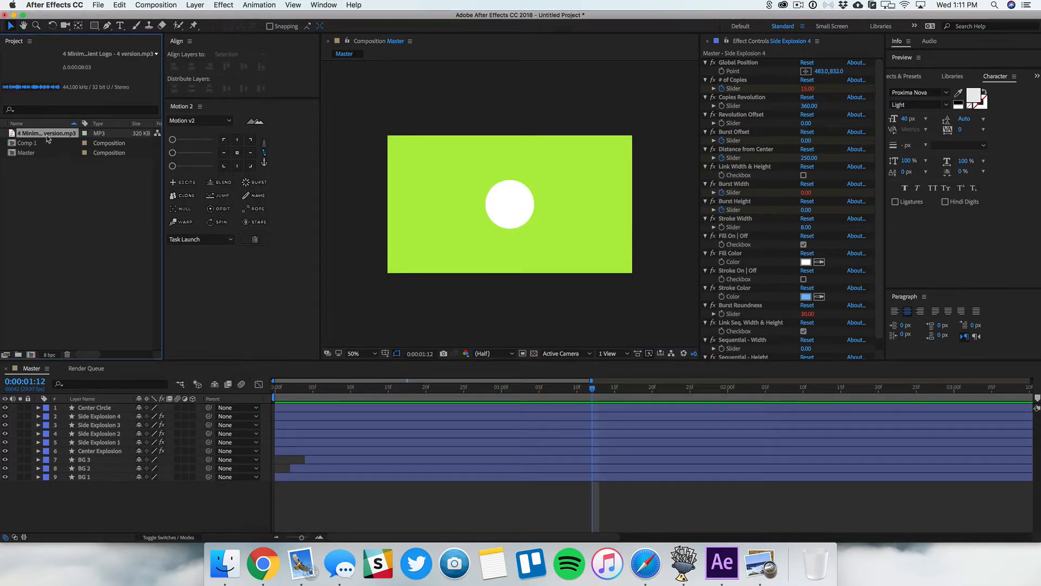
left_click_drag(46, 135, 163, 484)
left_click(43, 513)
key("Home")
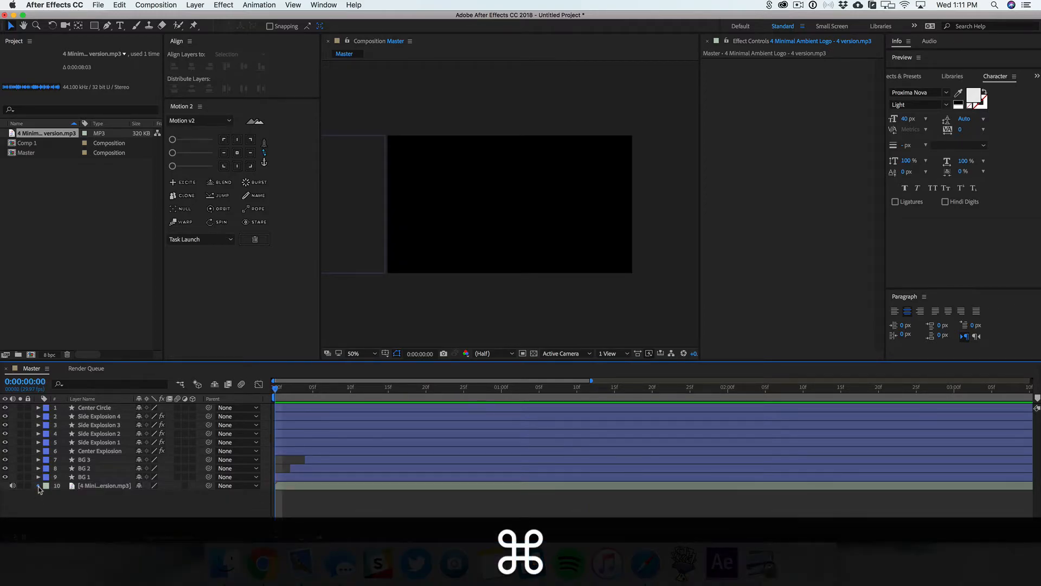
Display the music layer's audio waveform and move the playhead to the beat at frame 26.
left_click(38, 486, "super")
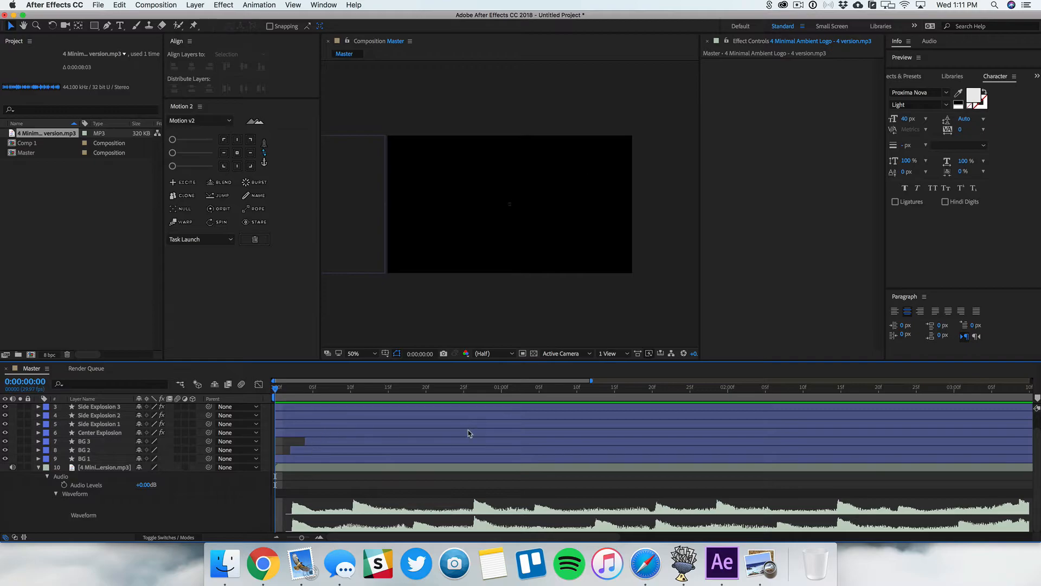
left_click(358, 389)
left_click_drag(358, 389, 352, 423)
left_click_drag(444, 389, 472, 394)
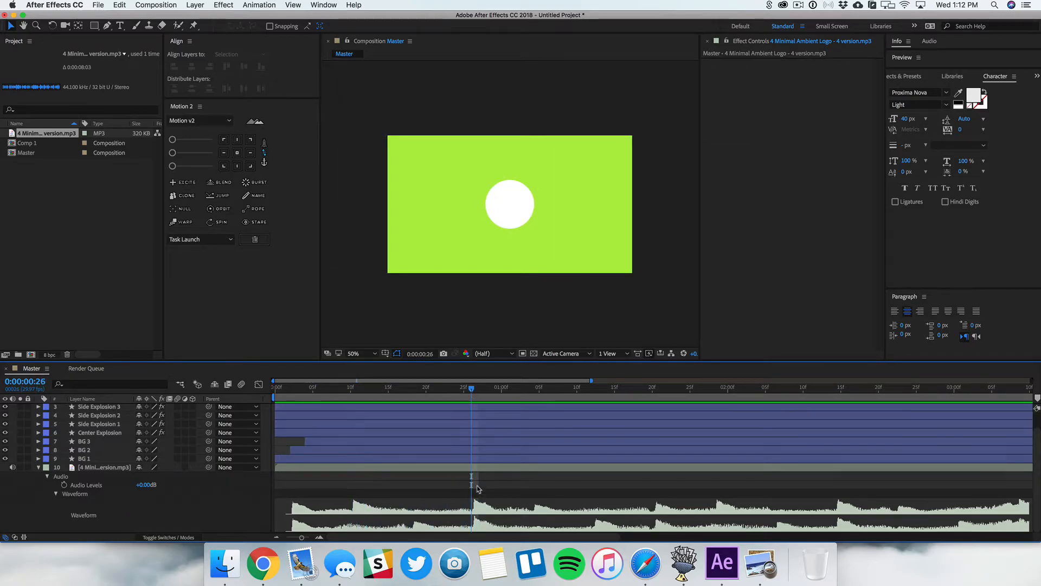
Shift the Side Explosion 1 and Side Explosion 3 layers so that they start at frame 26.
left_click(296, 426)
left_click_drag(296, 426, 487, 426)
left_click(288, 415)
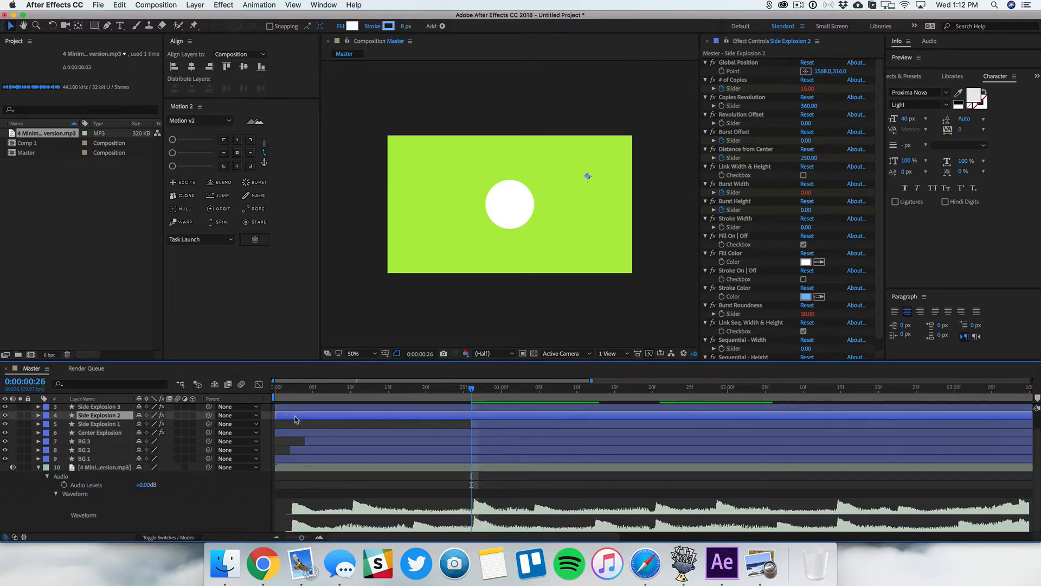
scroll(286, 420, "up", 2)
left_click_drag(284, 428, 483, 429)
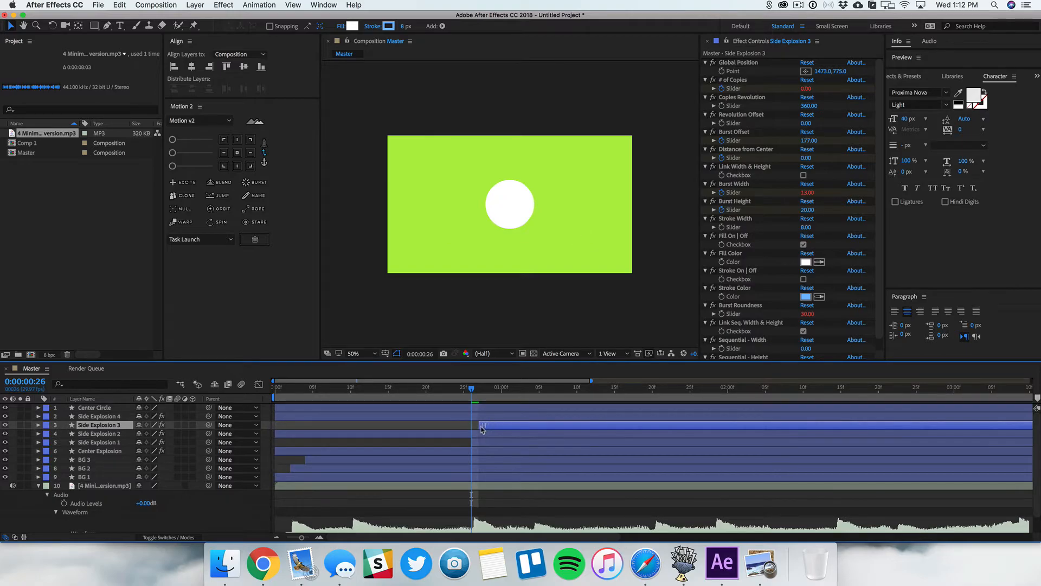
Shift Side Explosion 2 and Side Explosion 4 together to start at about 0:00:01:20, and preview the timing with the music.
left_click(319, 434)
left_click(293, 418, "super")
left_click_drag(293, 420, 670, 430)
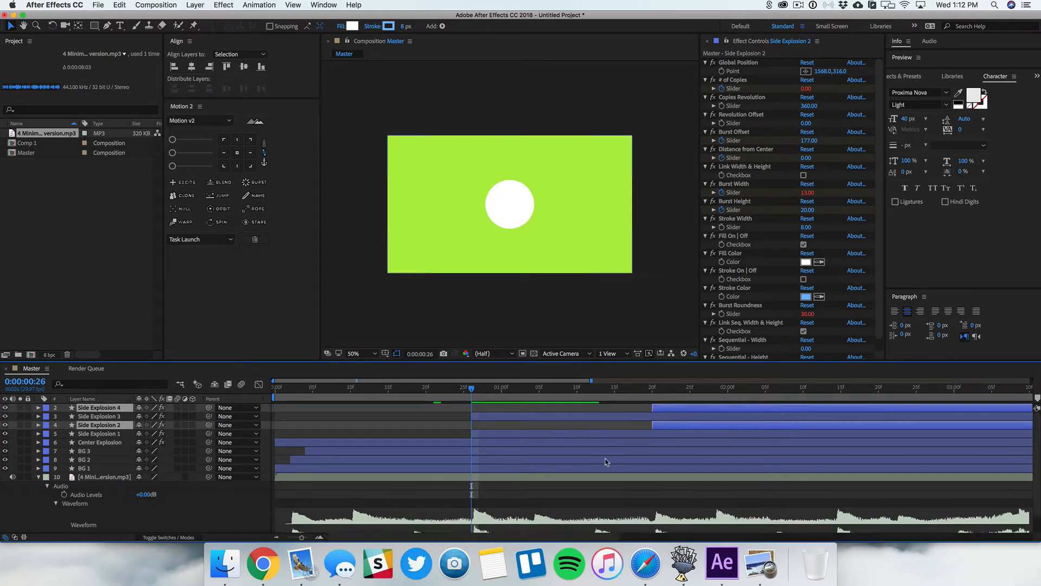
key("space")
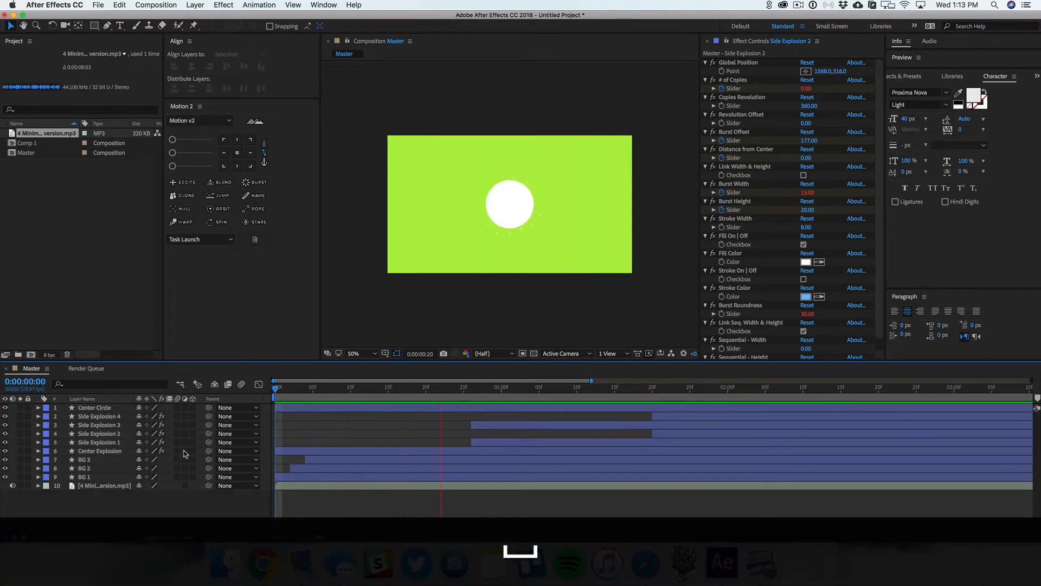
key("space")
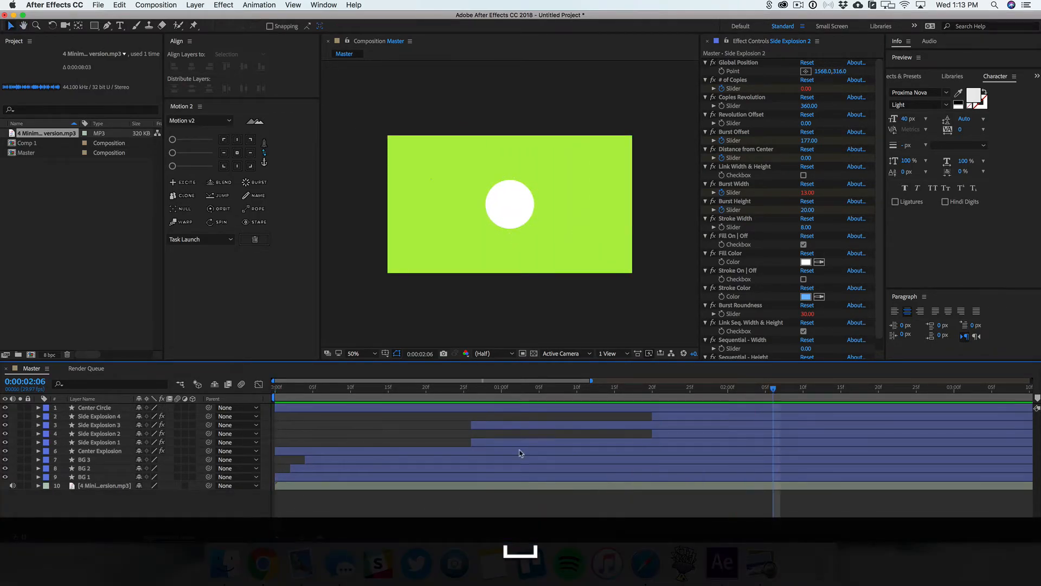
Reveal the keyframes of all four side explosions and delay Side Explosion 4's ending offset, distance, width and height keyframes by about seven frames.
left_click(486, 442)
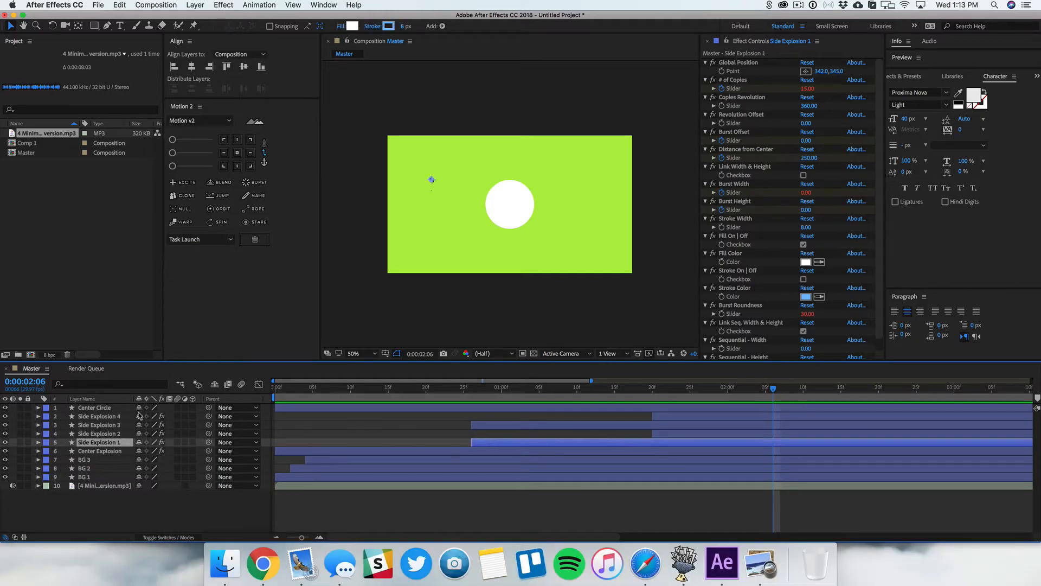
key("shift")
left_click(108, 416, "shift")
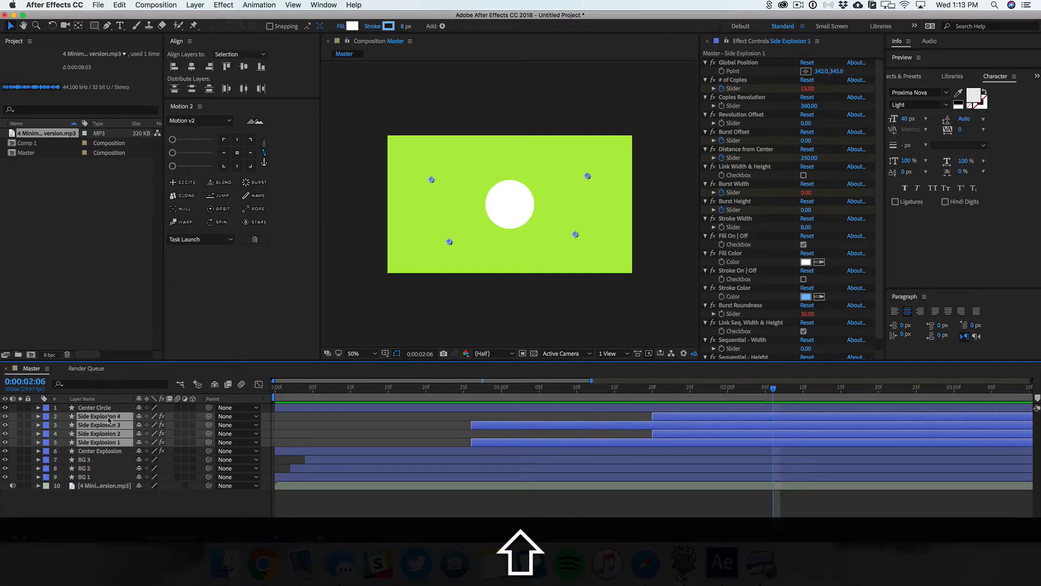
key("shift+u")
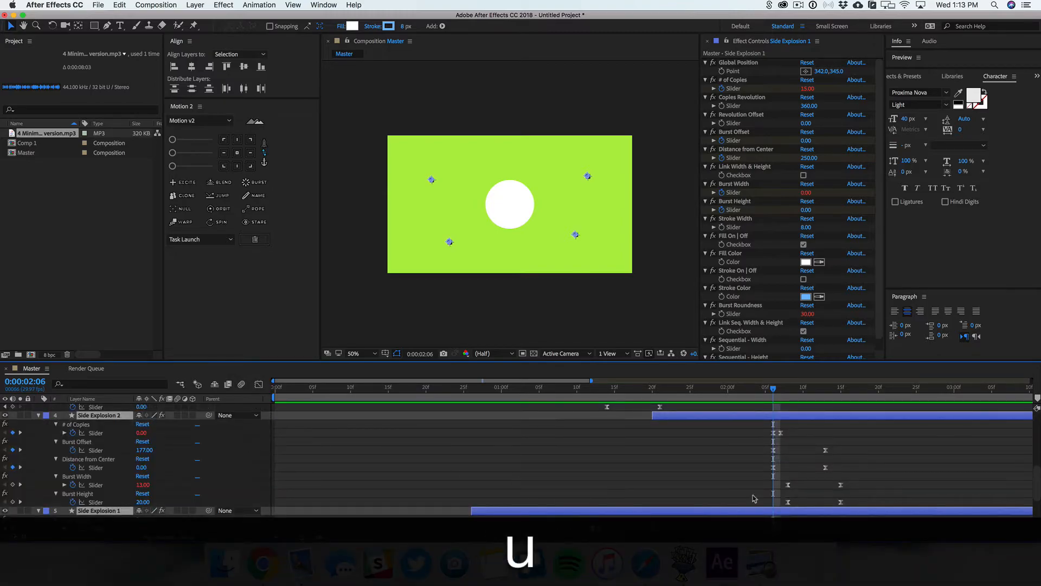
scroll(837, 472, "down", 4)
scroll(837, 472, "up", 4)
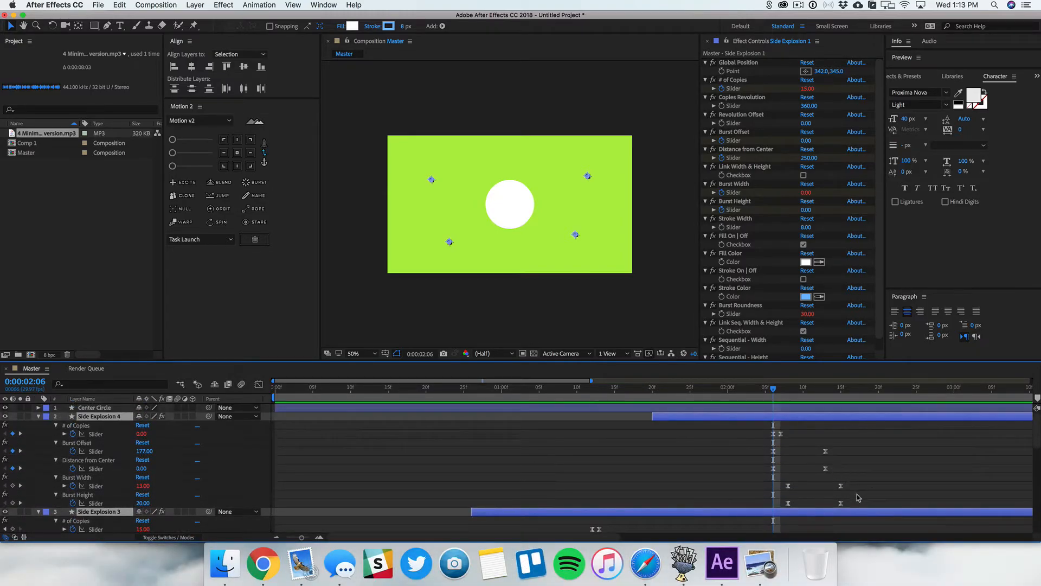
key("cmd+z")
left_click_drag(815, 444, 874, 465)
scroll(731, 487, "down", 5)
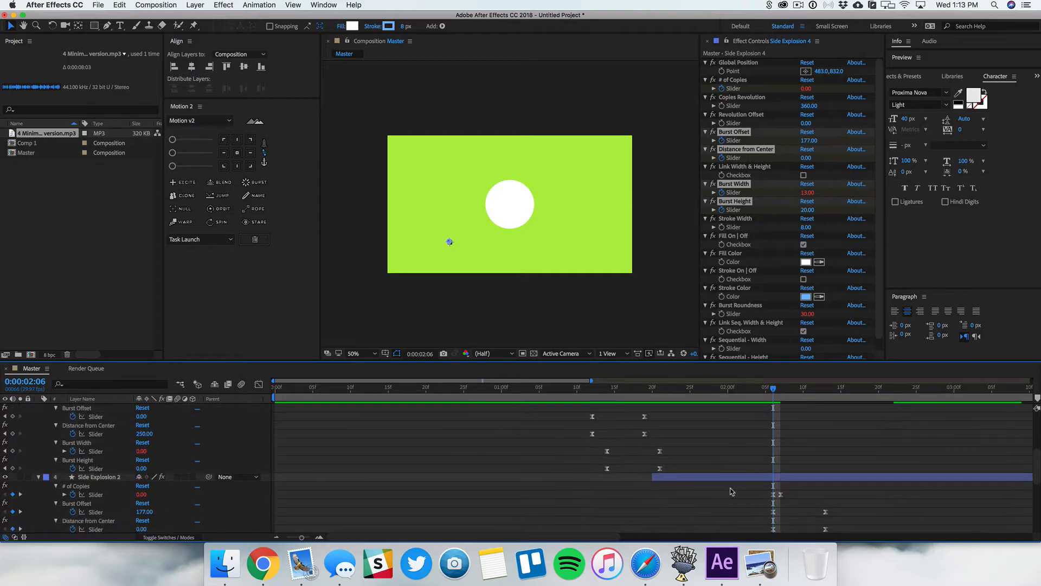
Delay the ending burst offset, distance, width and height keyframes of Side Explosion 3 and Side Explosion 2 to slow their bursts.
left_click_drag(673, 471, 677, 422)
scroll(842, 519, "down", 4)
left_click_drag(850, 493, 880, 445)
scroll(774, 454, "down", 3)
scroll(774, 454, "down", 2)
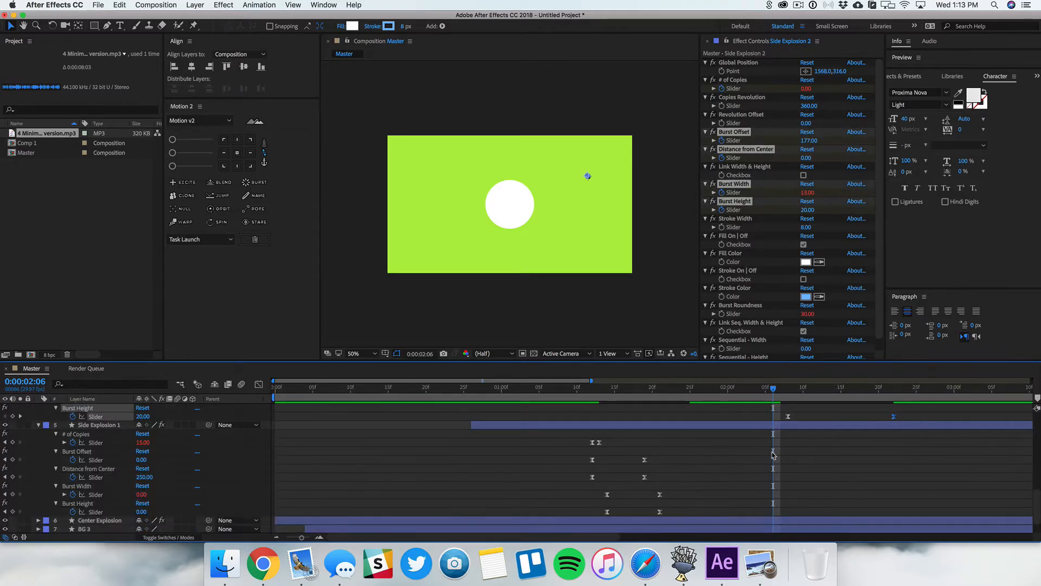
Delay Side Explosion 1's ending burst offset, distance, width and height keyframes by about eight frames.
left_click(671, 489)
mouse_move(671, 489)
left_mouse_down()
mouse_move(633, 427)
mouse_move(707, 437)
left_mouse_up()
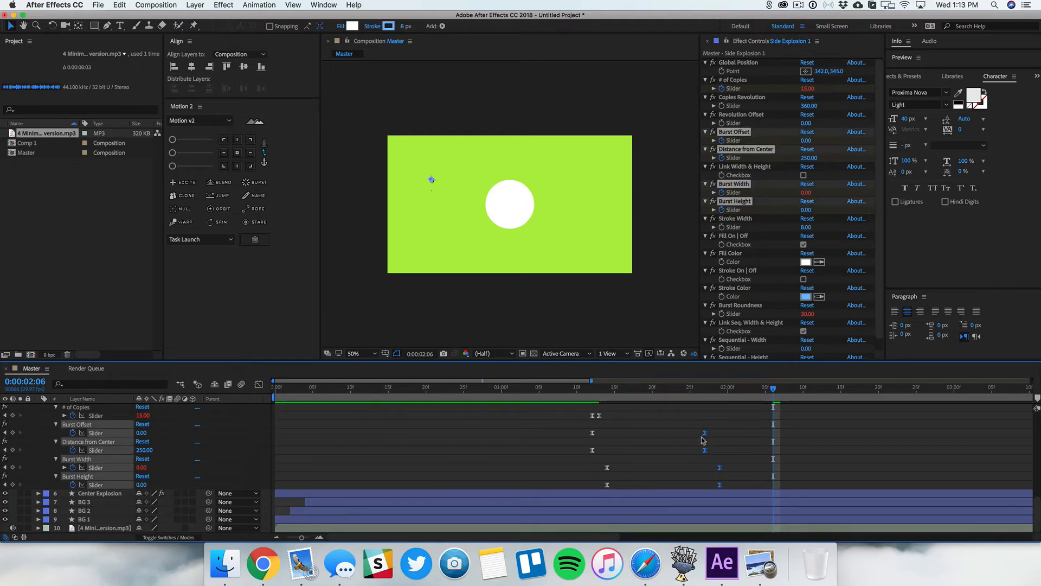
left_click(662, 449)
scroll(661, 448, "up", 2)
scroll(661, 448, "up", 4)
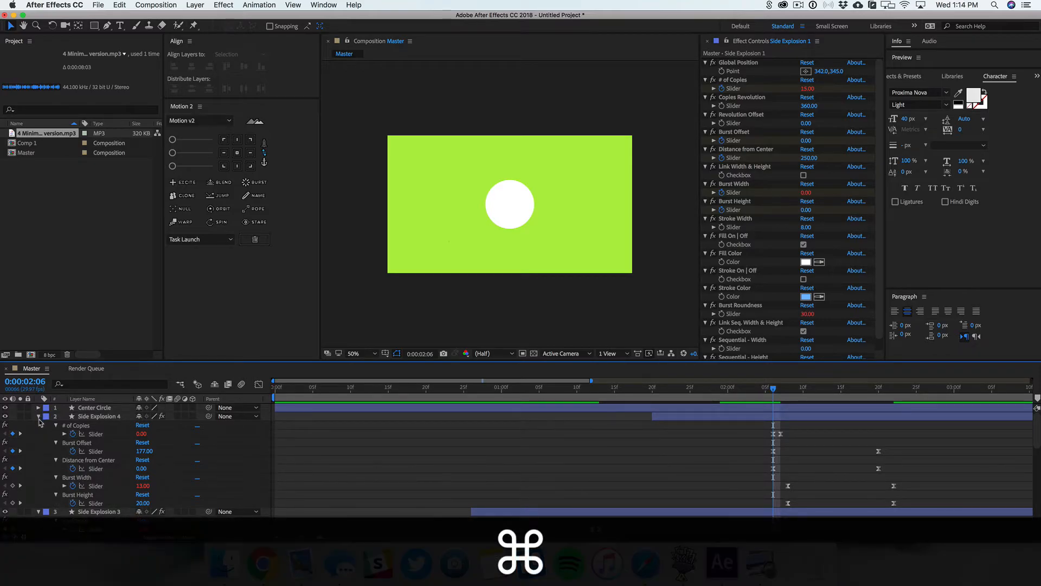
Collapse all layers in the timeline and preview the slowed side bursts with the music.
key("super+a")
left_click(38, 416)
left_click(409, 504)
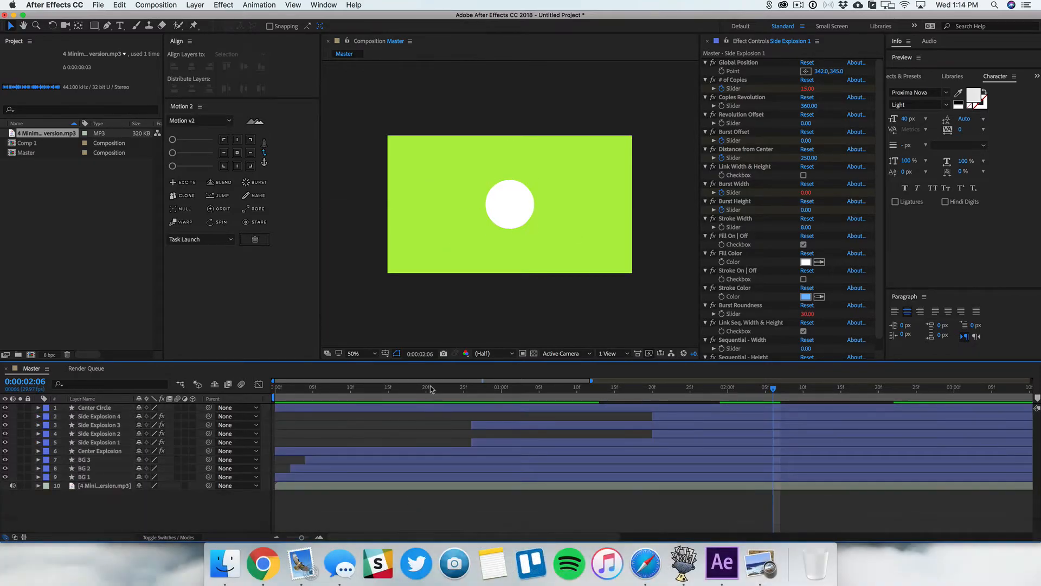
key("space")
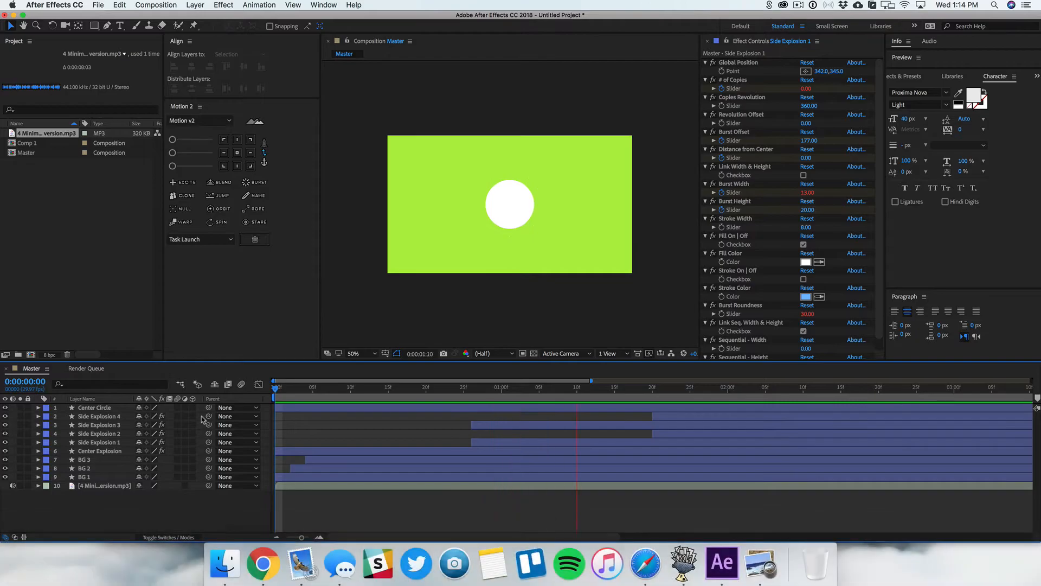
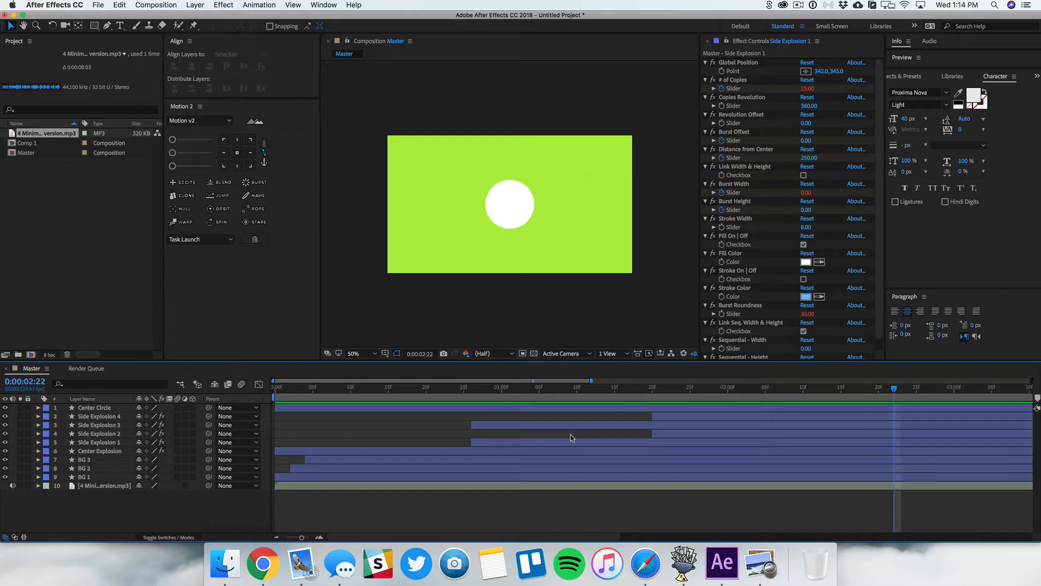
Change BG 3's fill to a darker, less saturated green and check the white side bursts against it.
left_click(95, 461)
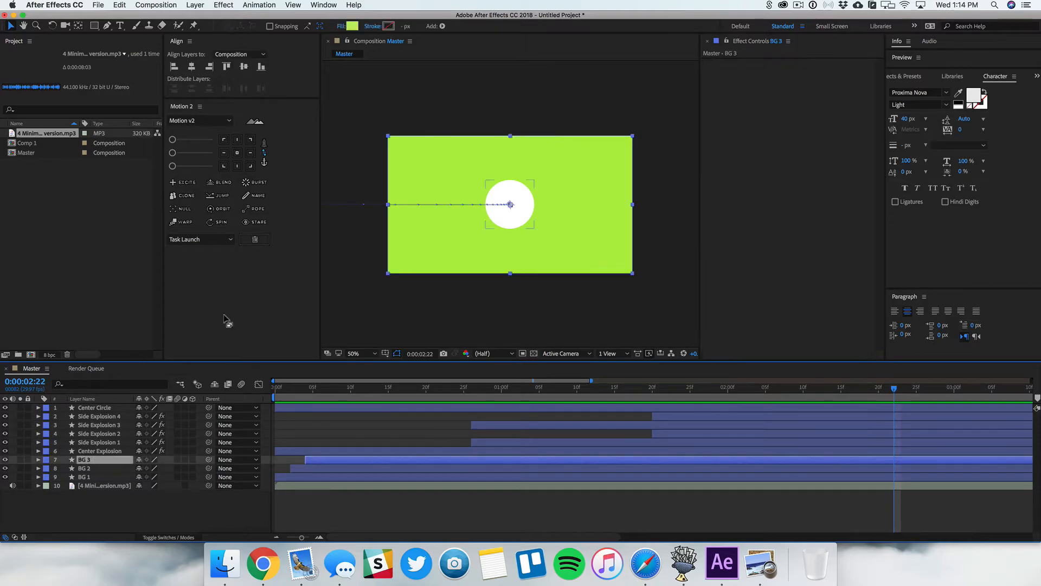
left_click(352, 26)
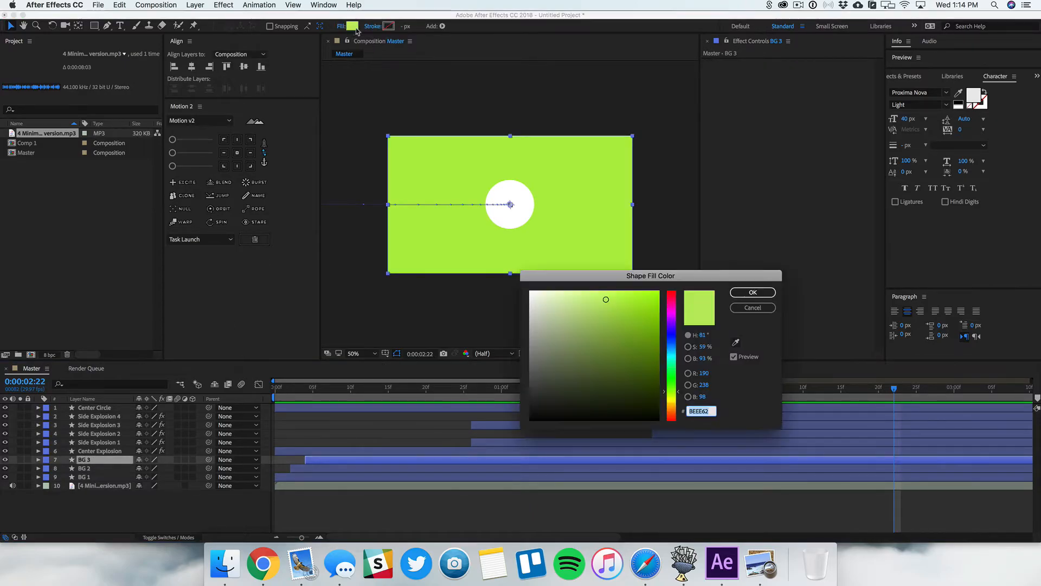
left_click(621, 343)
left_click(603, 323)
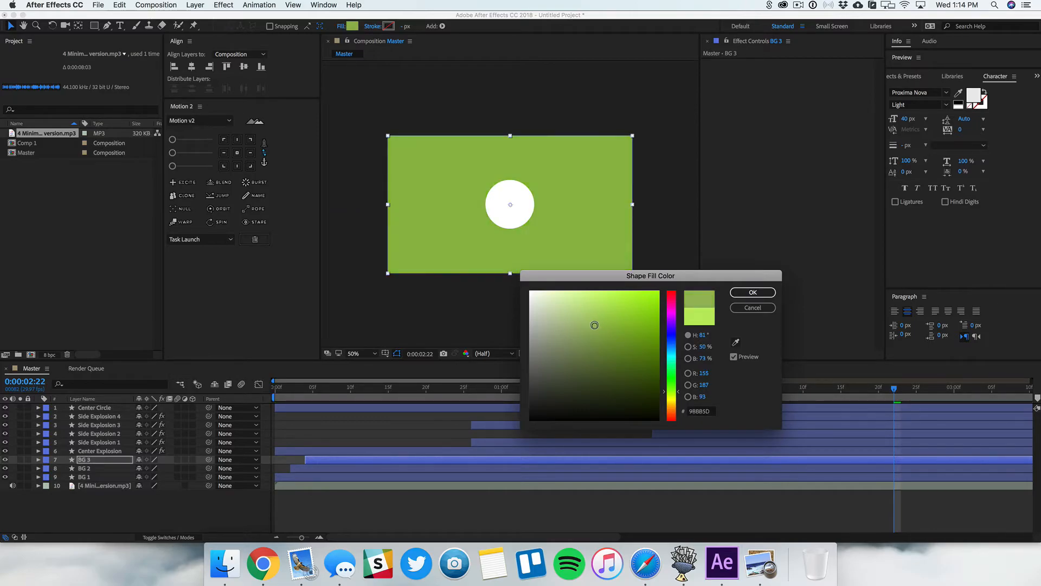
key("Return")
left_click_drag(577, 388, 674, 389)
key("space")
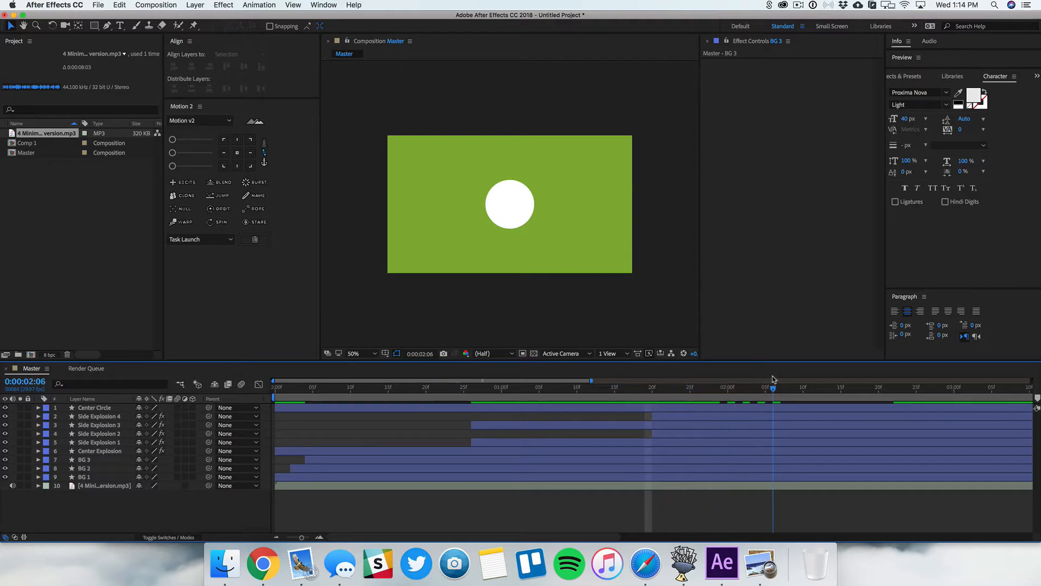
Move the playhead to 0:00:01:08 and duplicate the Center Circle layer.
left_click(569, 388)
key("q")
left_click(97, 408)
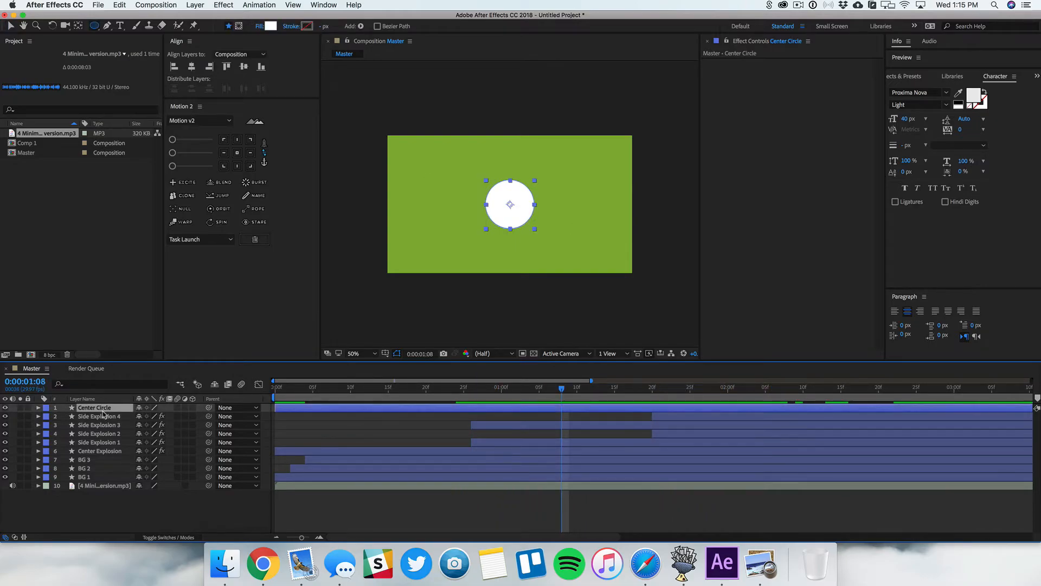
key("super+d")
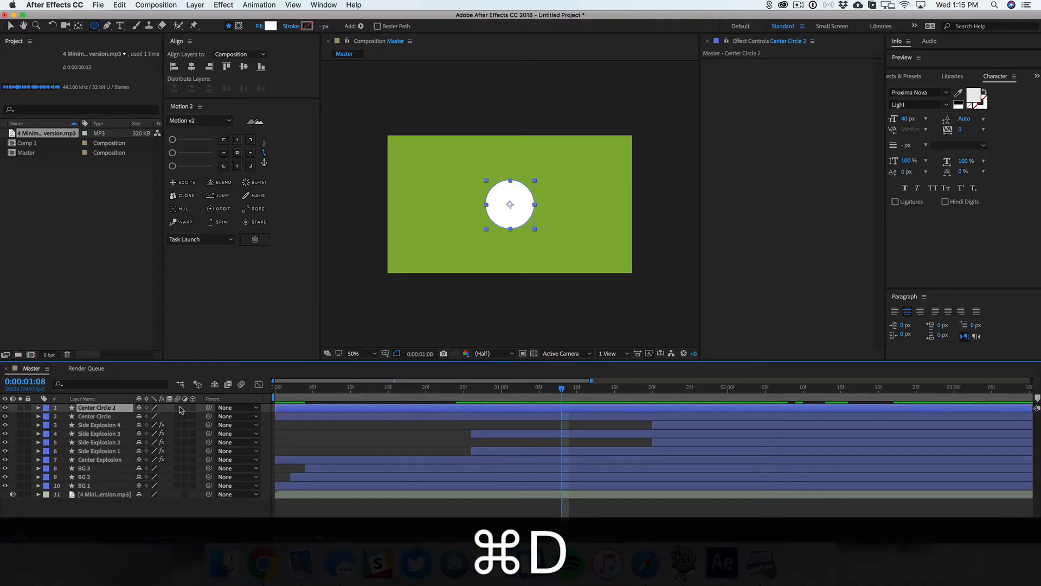
Move the duplicated circle layer below Center Circle and rename it Outline 1.
key("super+bracketleft")
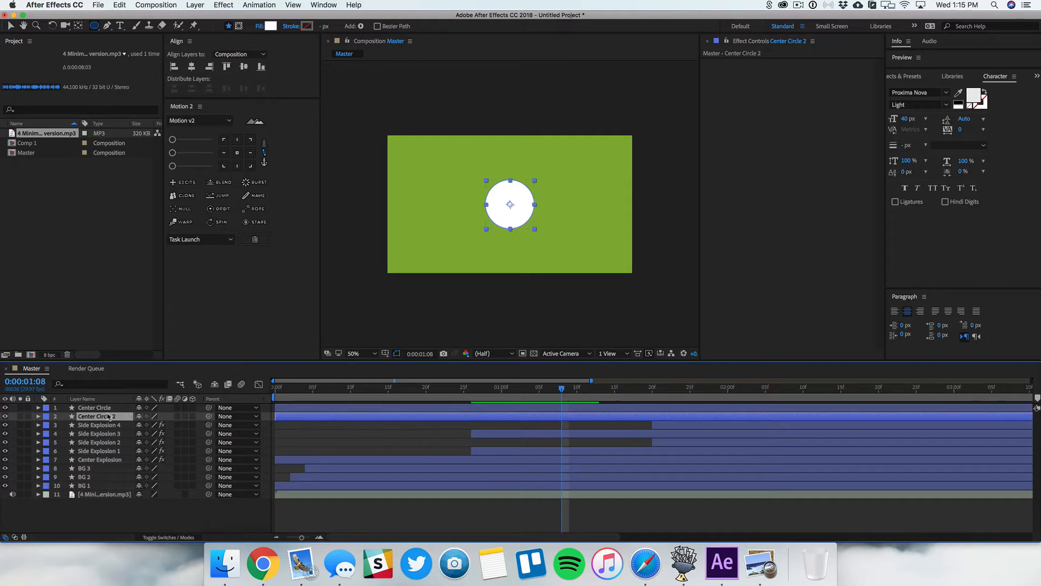
key("Return")
type("Outline 1")
key("Return")
Remove Outline 1's fill and give it a solid white 39 px stroke.
left_click(260, 26)
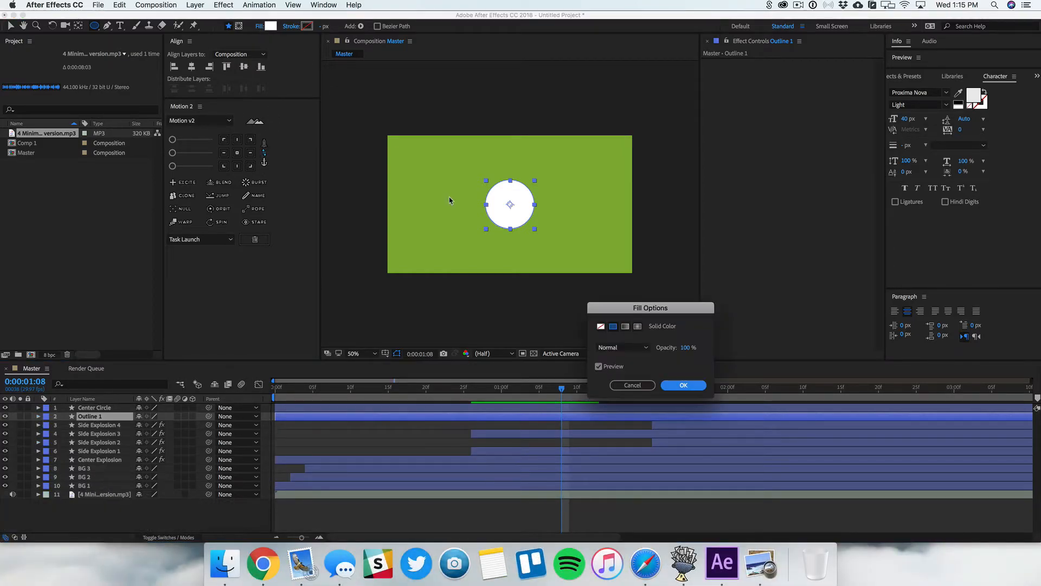
left_click(600, 326)
left_click(683, 385)
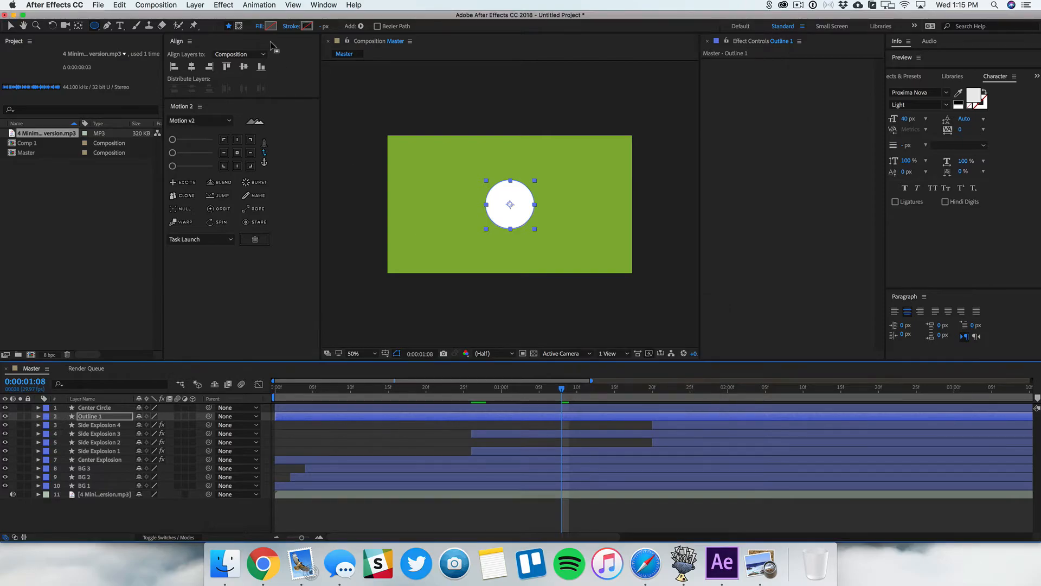
left_click(288, 26)
left_click(613, 326)
left_click(683, 385)
Delete Outline 1's ellipse scale keyframes and enlarge the ellipse to about 129% so it rings the center circle.
key("u")
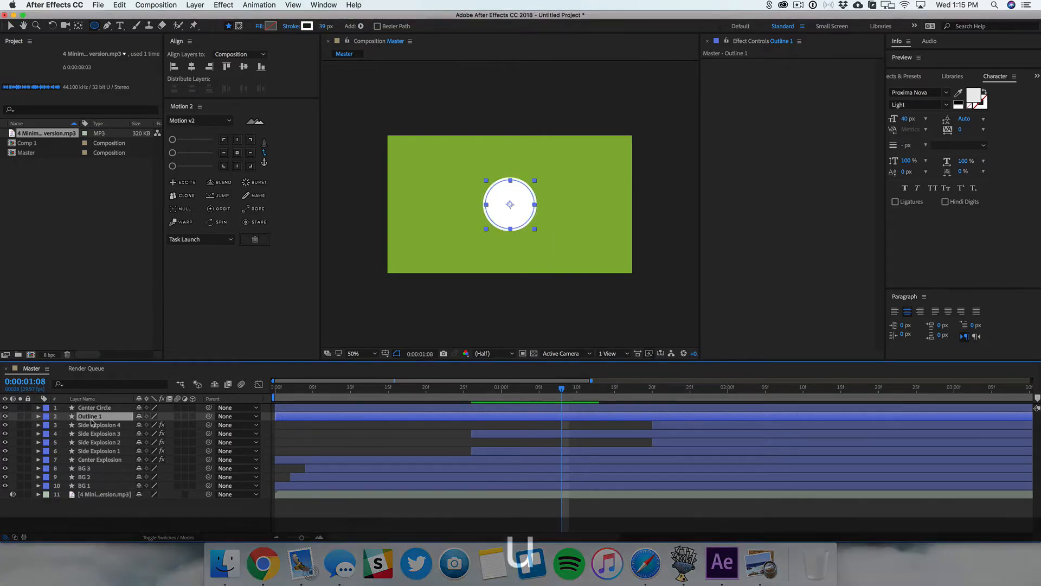
left_click_drag(478, 443, 349, 434)
key("BackSpace")
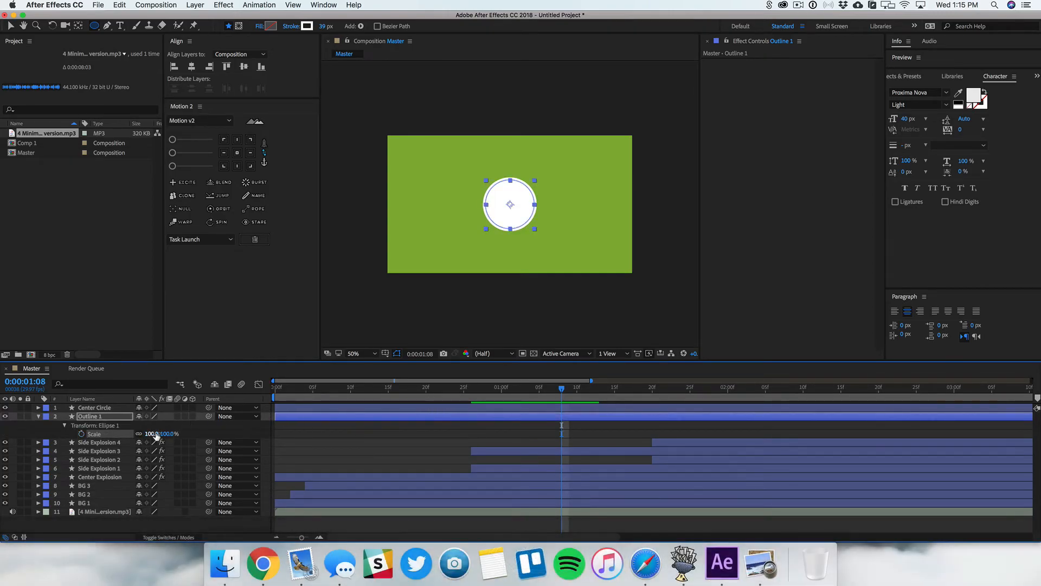
left_click_drag(150, 434, 168, 434)
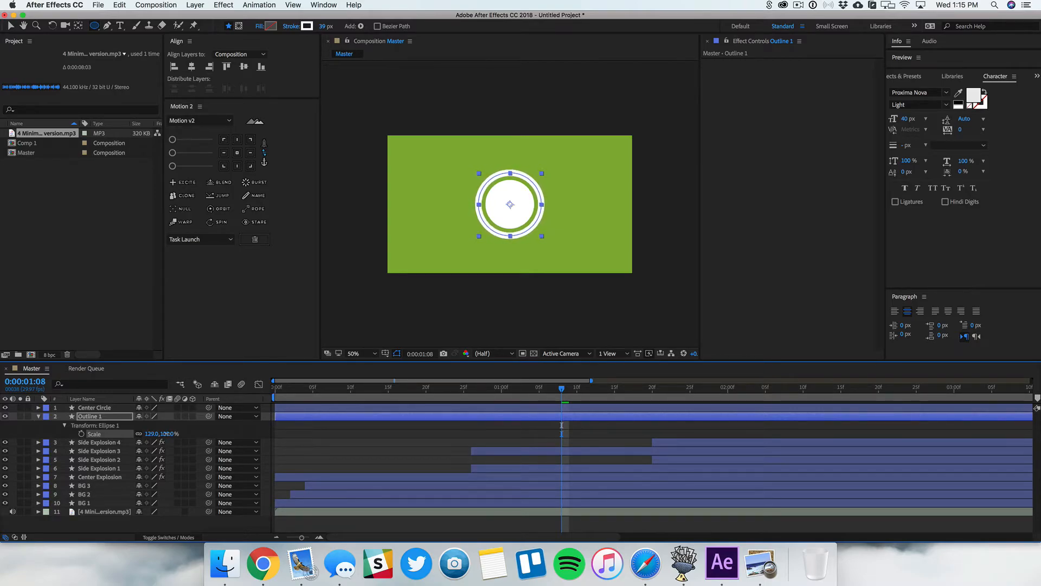
Add a Trim Paths operator to Outline 1's contents.
left_click(39, 416)
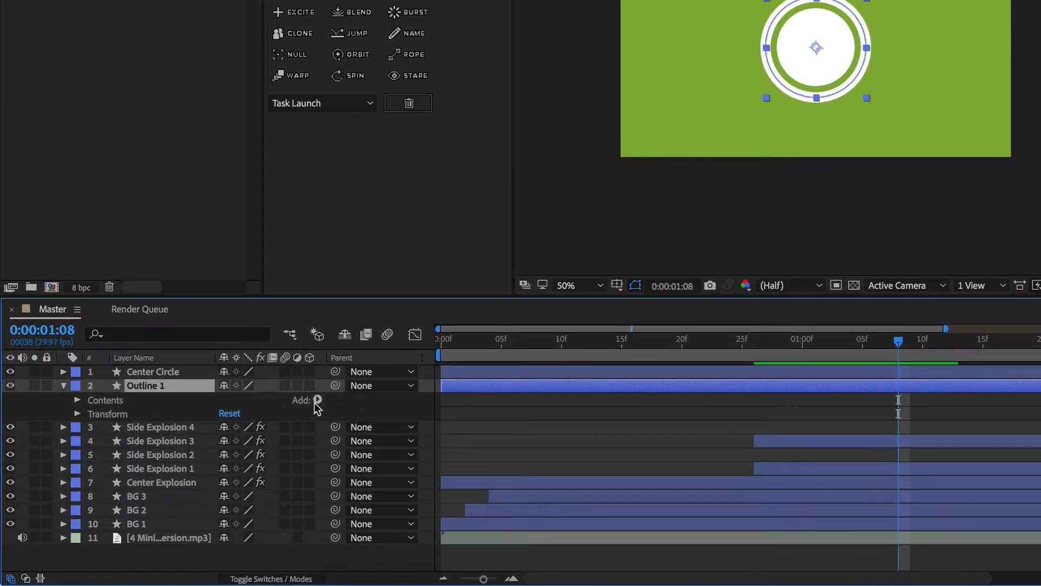
left_click(198, 424)
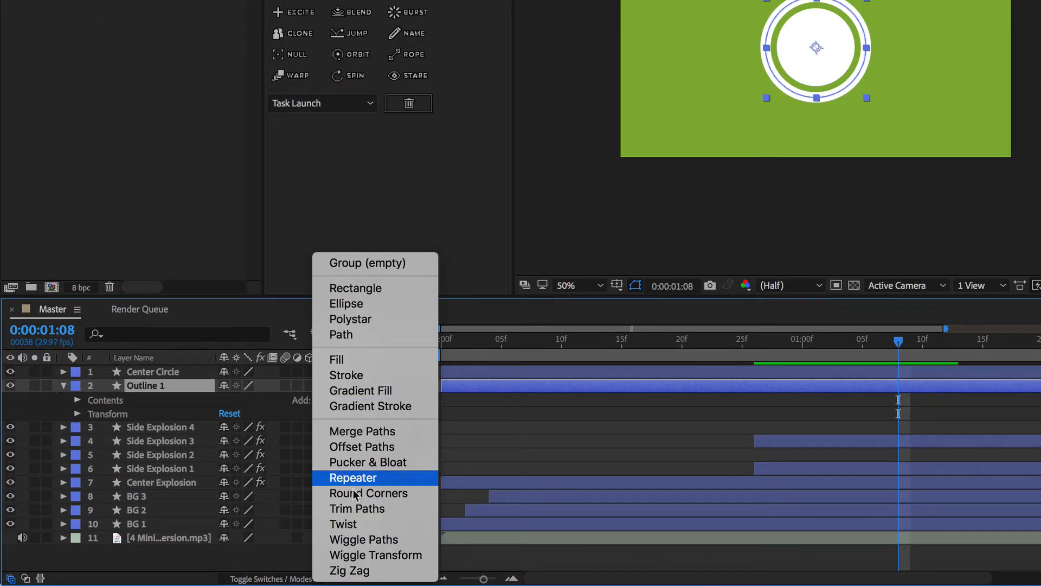
left_click(357, 508)
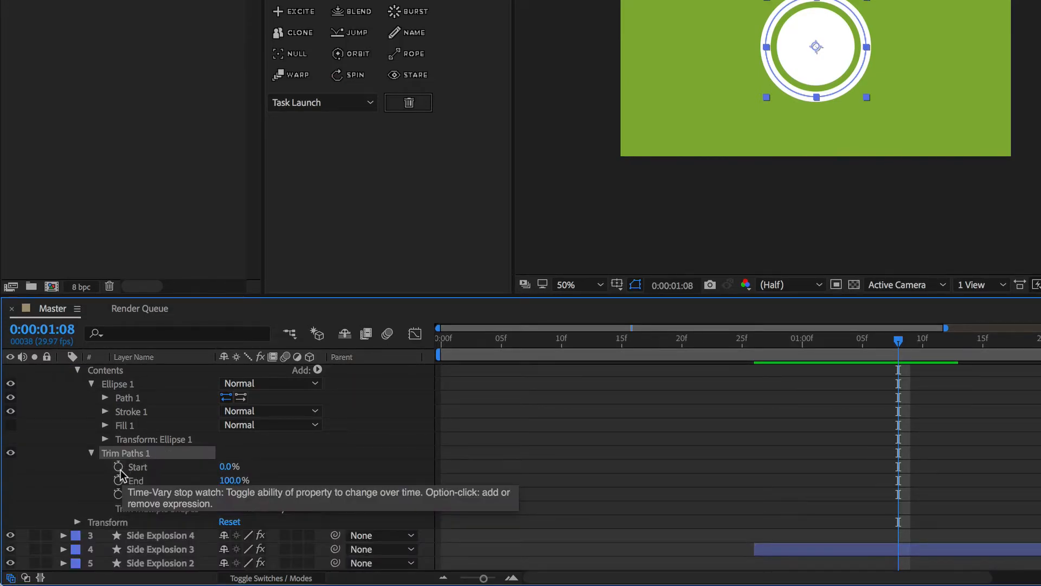
Try animating Outline 1's trim Start from 100% at 0:00:00:17 to 0% at 0:00:01:08 and preview it.
left_click(119, 468)
left_click_drag(896, 343, 651, 387)
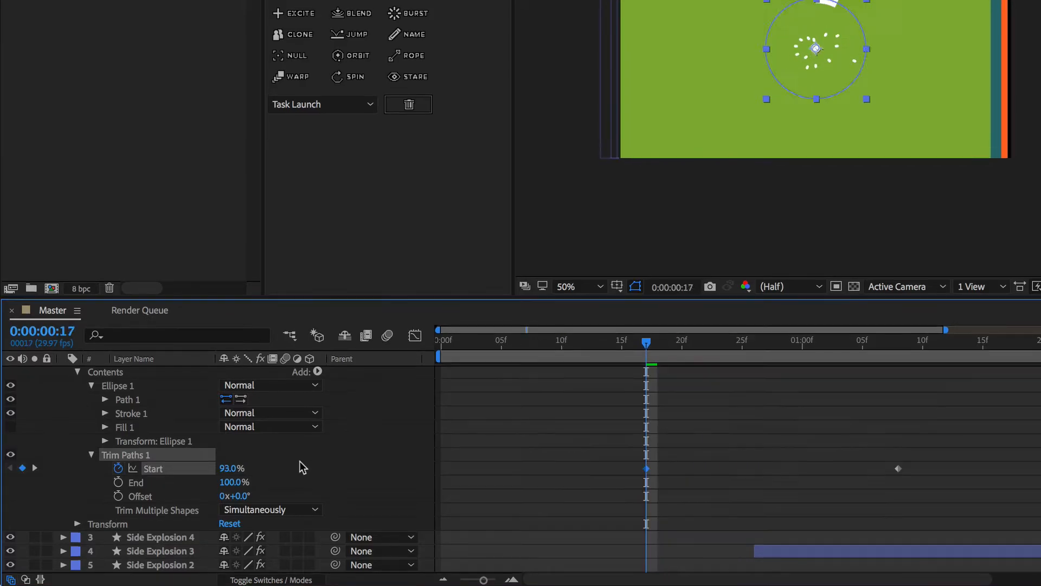
left_click(307, 461)
left_click_drag(233, 467, 270, 465)
left_click(325, 475)
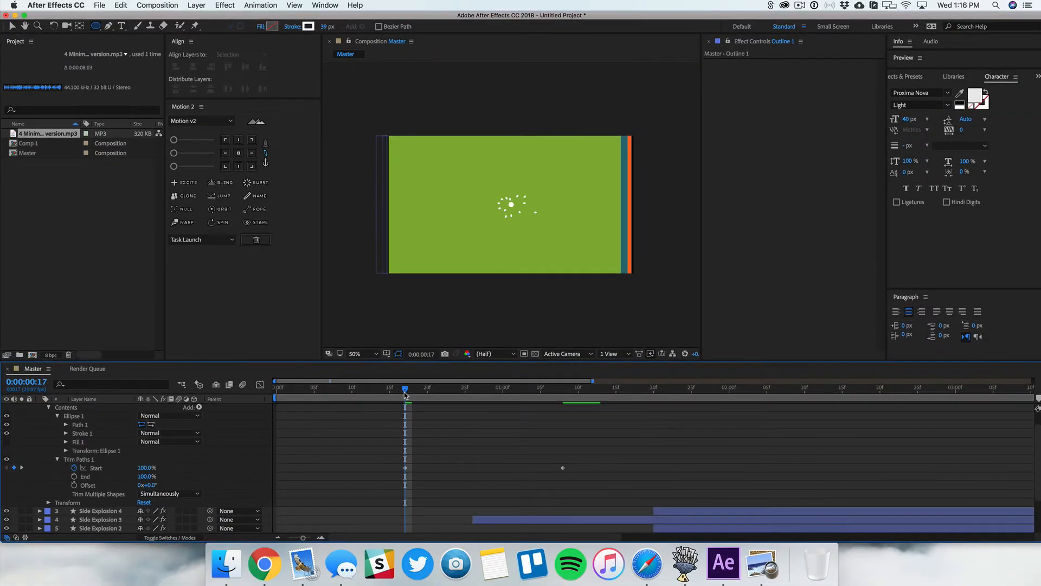
key("space")
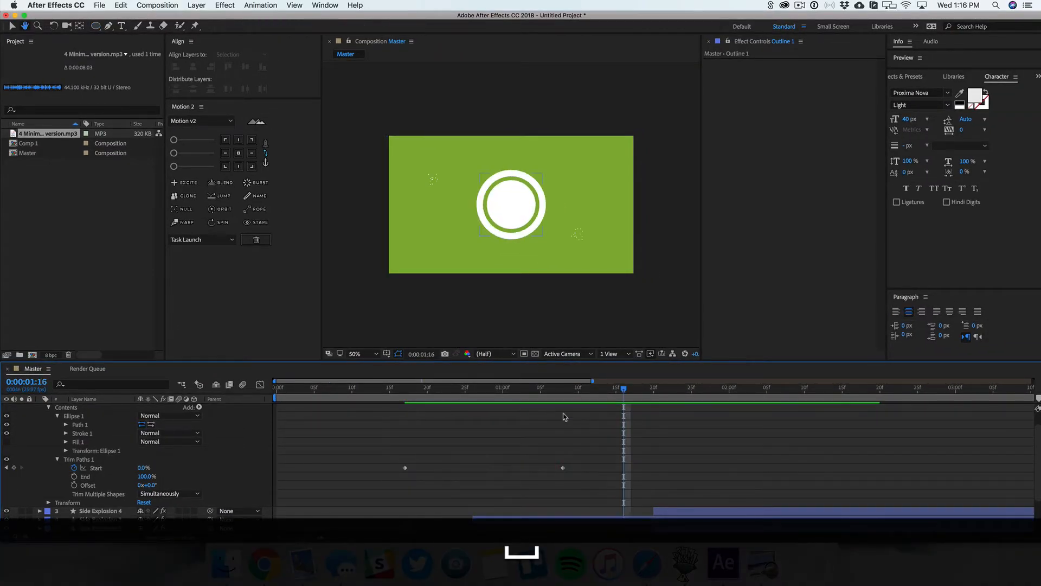
Keyframe Outline 1's trim End at 0% at 0:00:00:24 and 100% at 0:00:01:12.
left_click(593, 388)
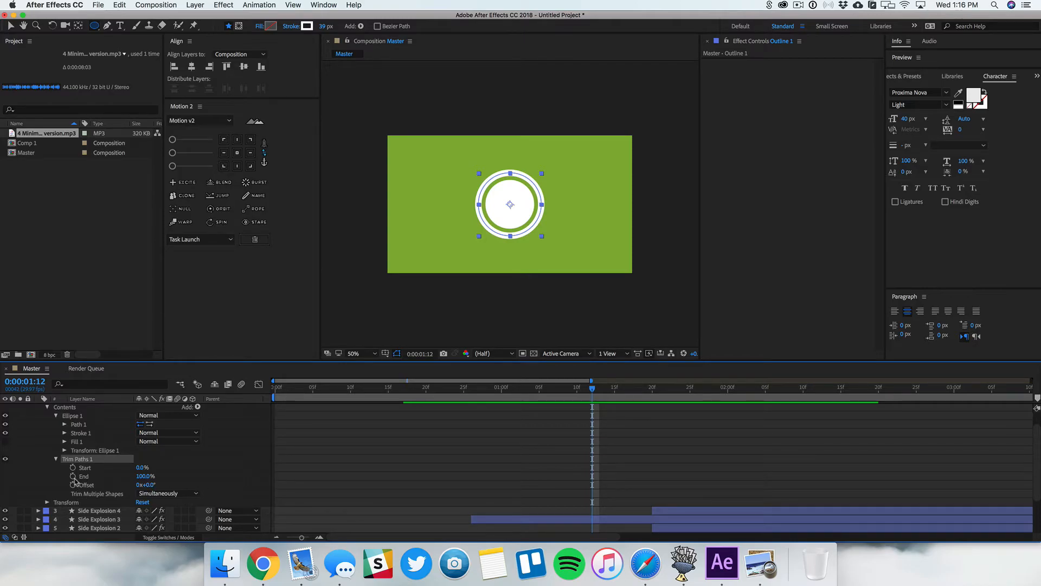
left_click(73, 477)
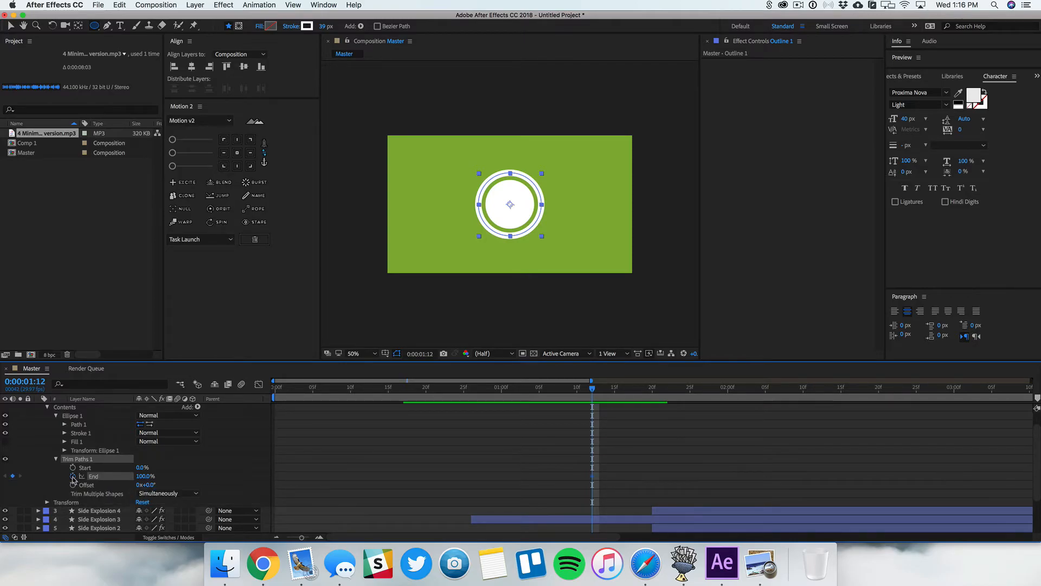
left_click(461, 389)
left_click(145, 476)
type("0")
key("Return")
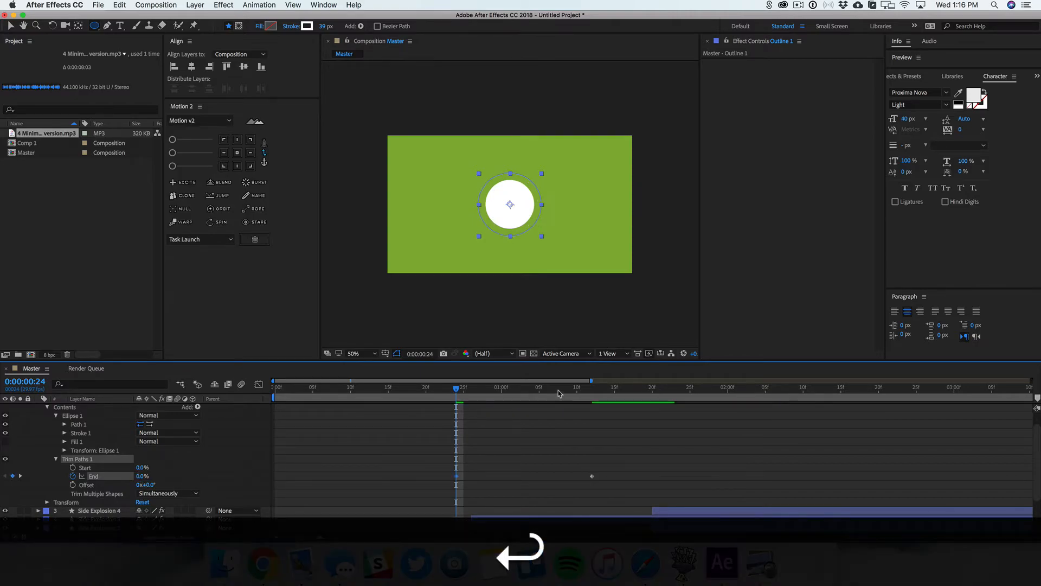
Apply Easy Ease to the trim End keyframes and stretch their speed handles toward each other for a sharp mid-animation peak.
left_click_drag(457, 388, 592, 388)
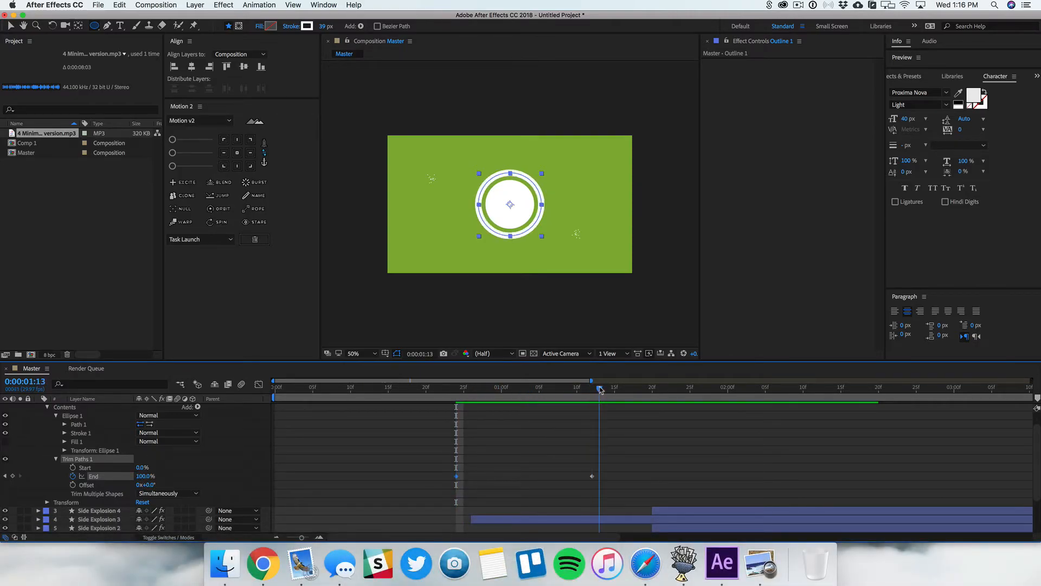
right_click(458, 476)
mouse_move(510, 532)
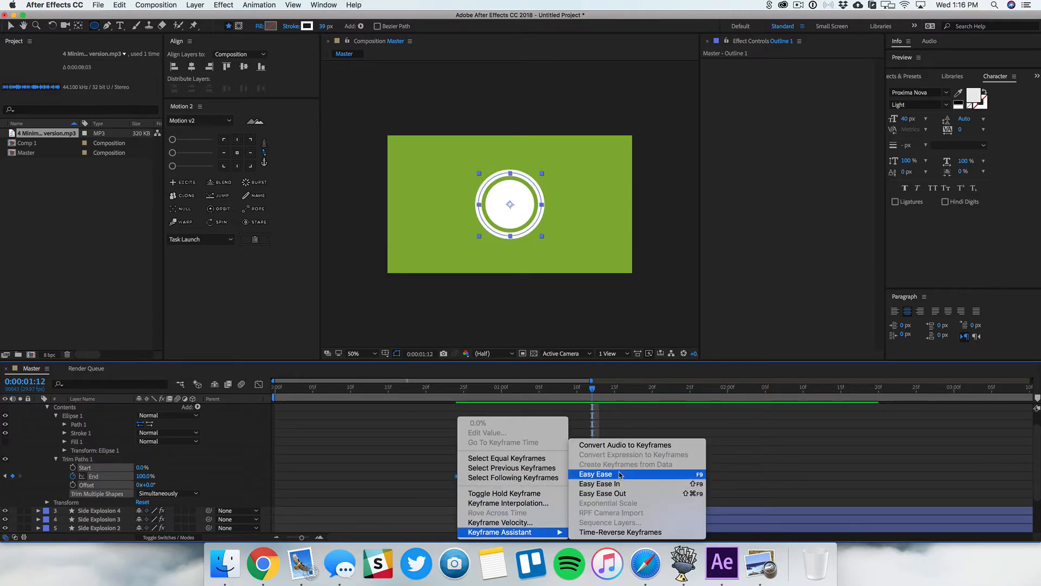
left_click(597, 474)
left_click(259, 386)
left_click(456, 509)
left_click_drag(479, 509, 528, 510)
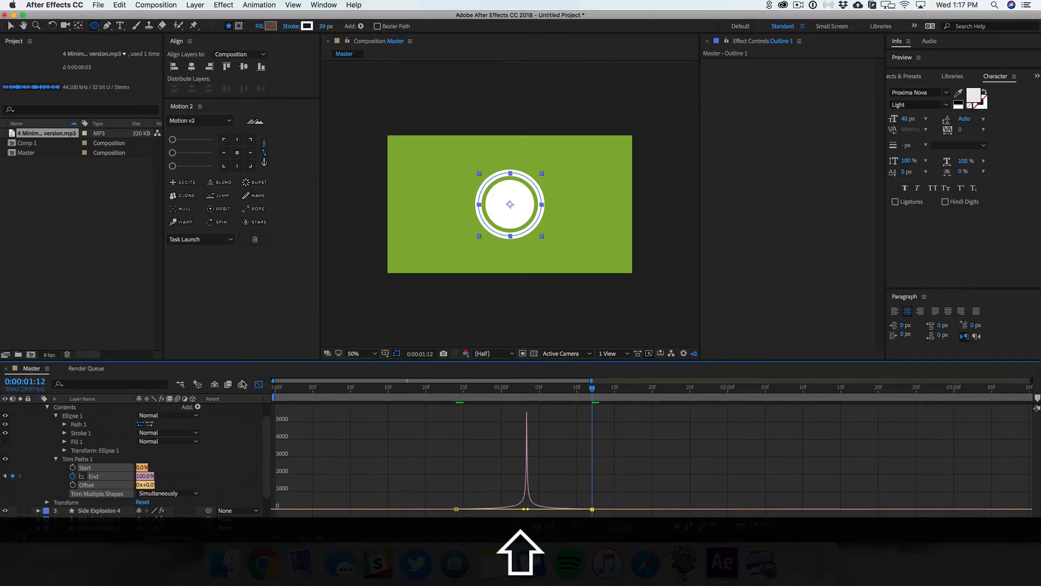
left_click(258, 385)
Preview the eased outline drawing on from 0:00:00:21 and scrub through it to 0:00:01:12.
left_click(434, 388)
key("space")
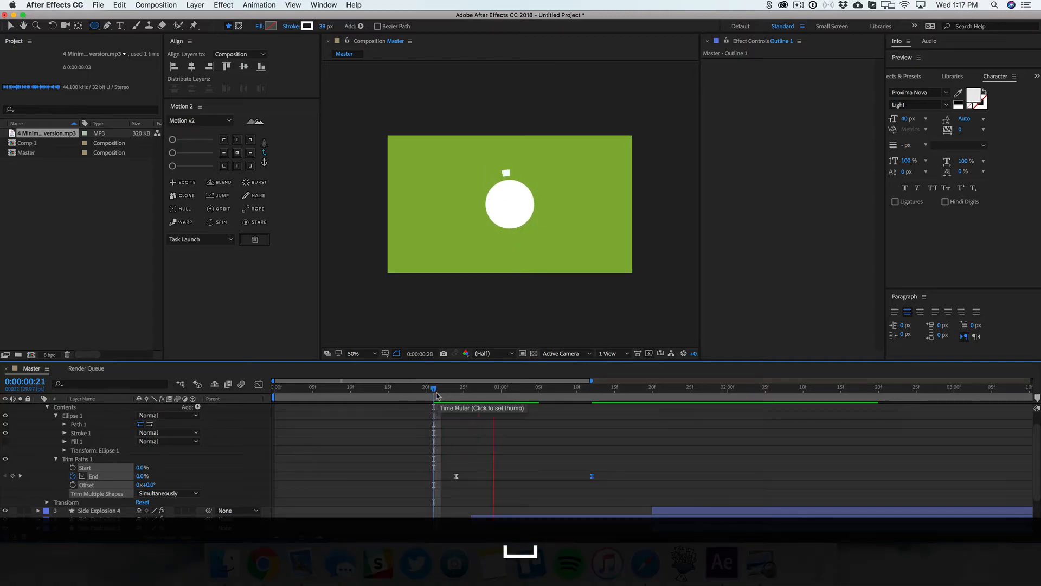
key("space")
left_click_drag(450, 390, 592, 411)
Duplicate Outline 1 as Outline 2 and set the copy's stroke width to 5 px.
key("super+d")
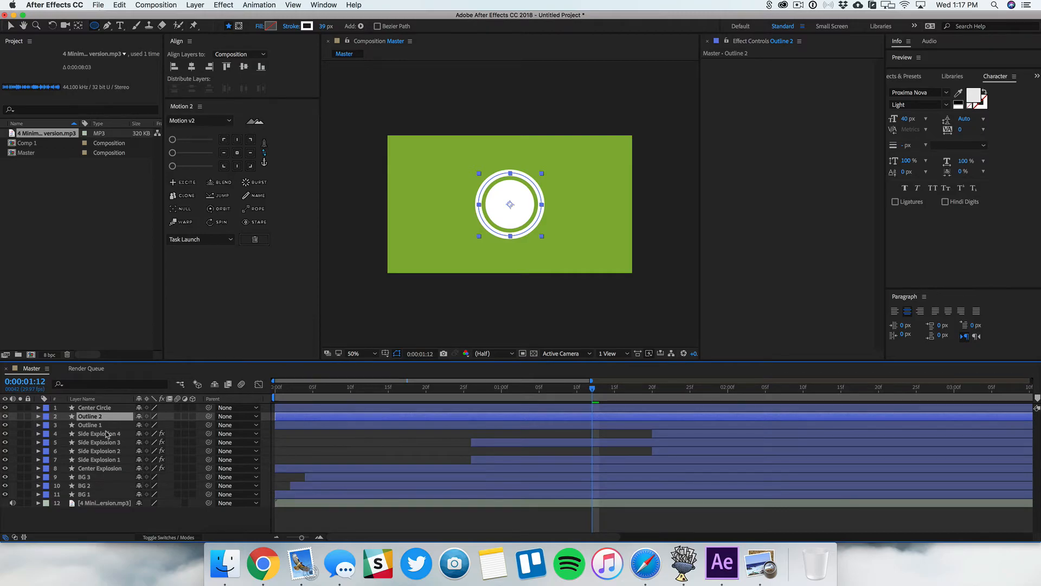
left_click(324, 27)
type("5")
key("Return")
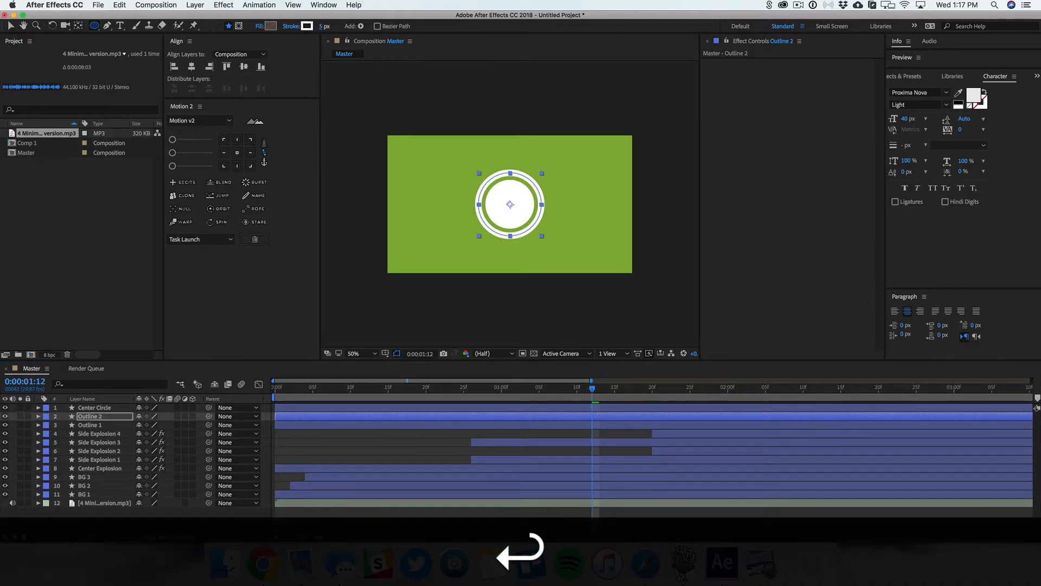
Scale Outline 2 up to 125% so it forms a thin ring outside Outline 1.
key("s")
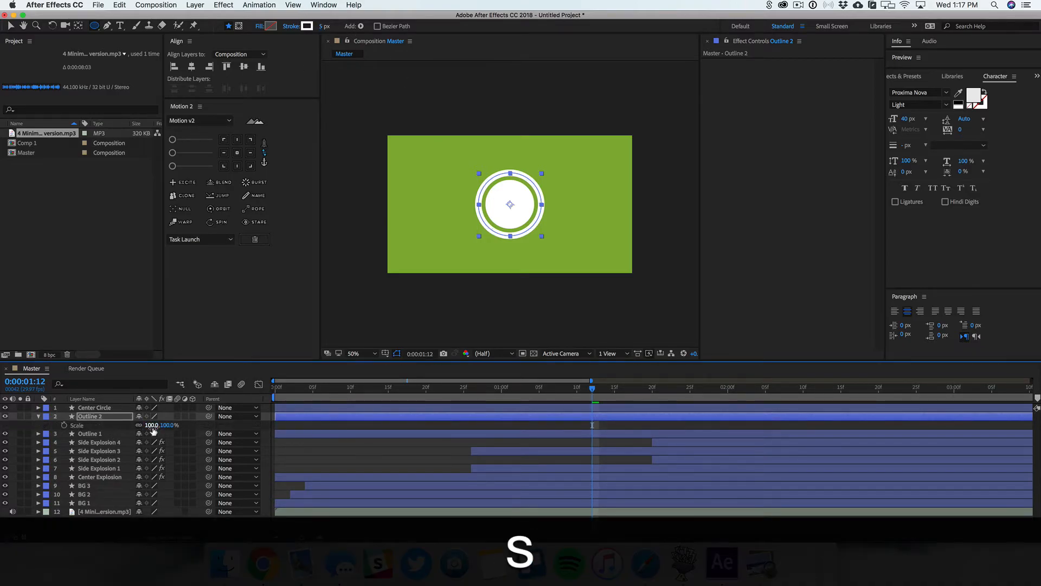
left_click_drag(152, 426, 167, 425)
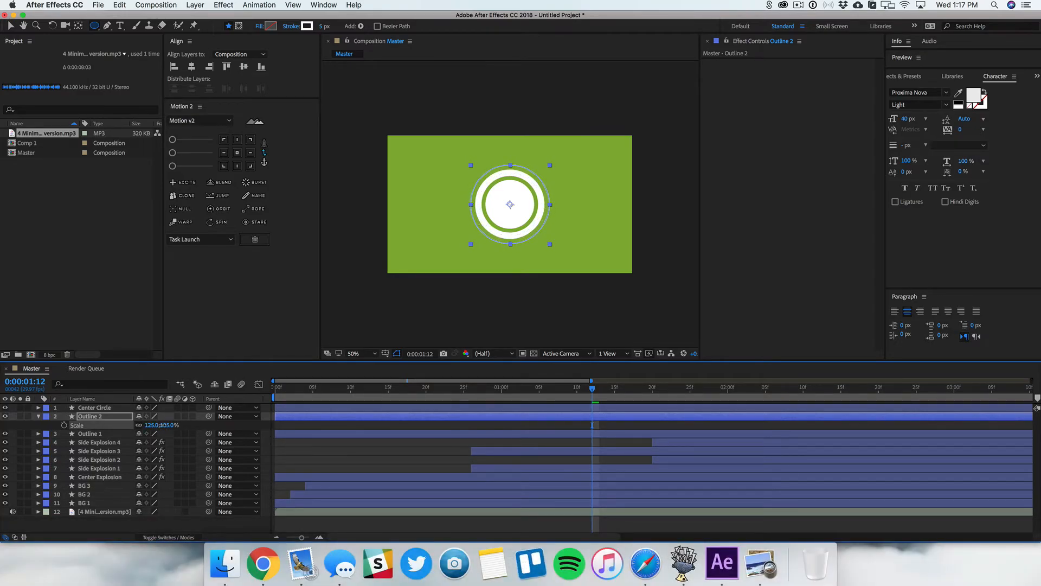
left_click(293, 466)
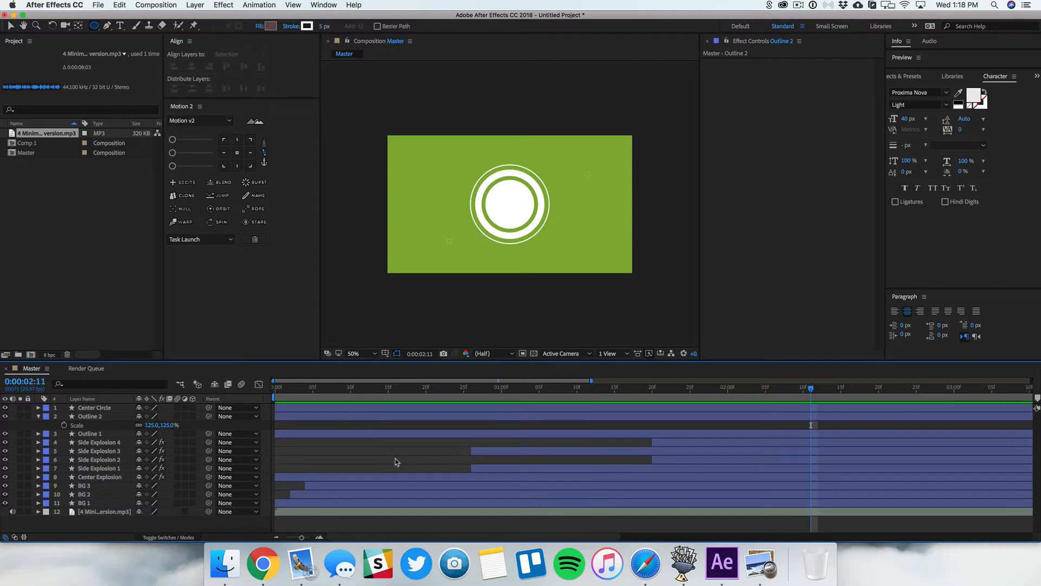
Reveal Center Circle's keyframes and add a 100% Scale keyframe at 0:00:01:25.
left_click(103, 409)
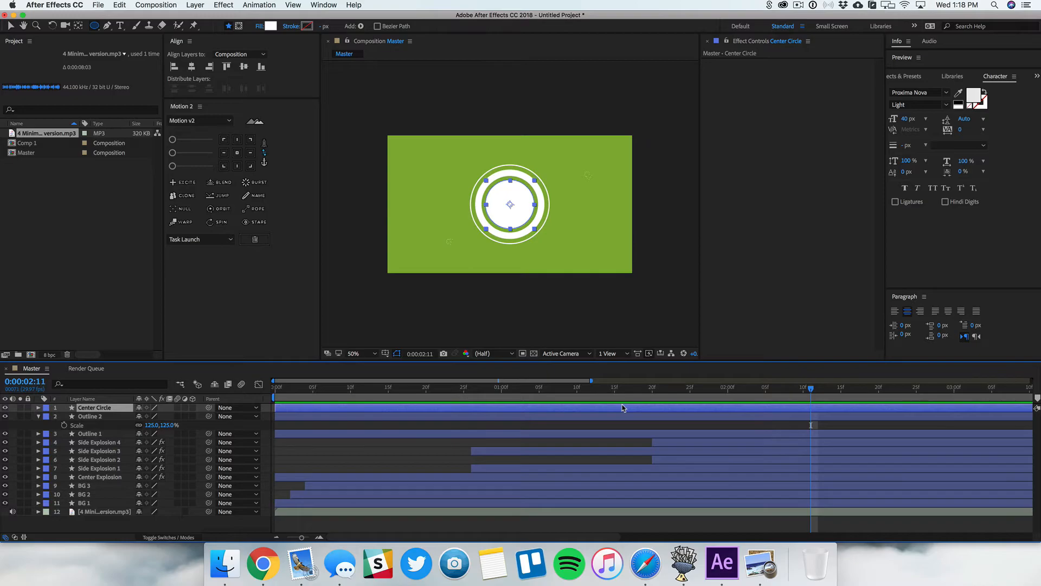
key("u")
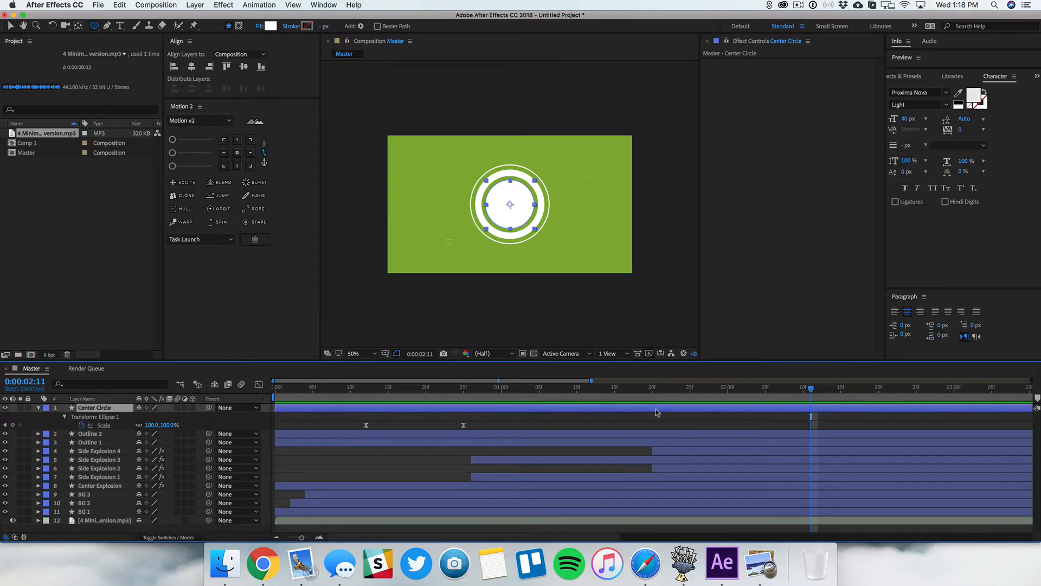
left_click_drag(653, 388, 688, 388)
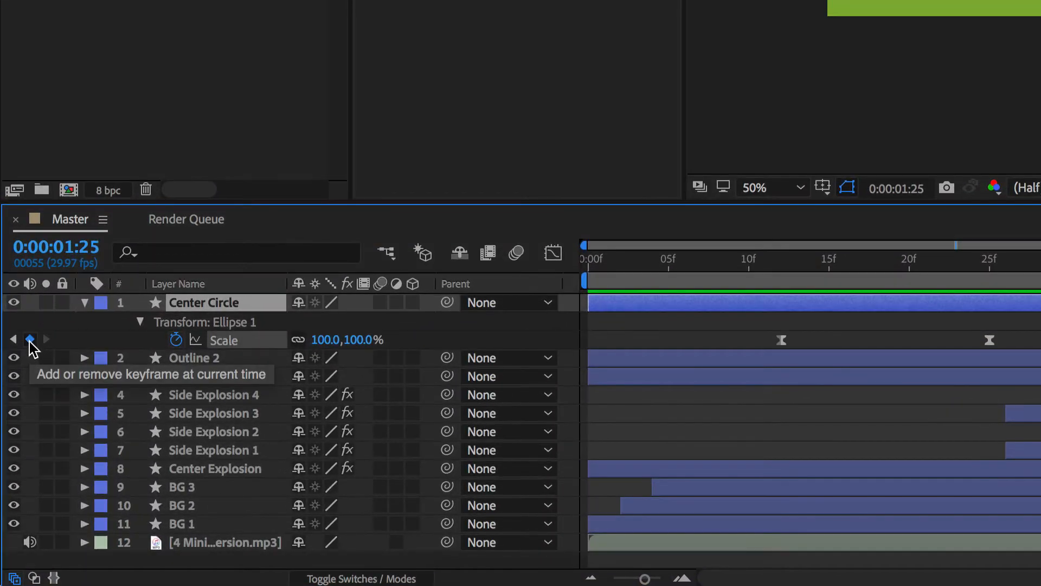
left_click(30, 339)
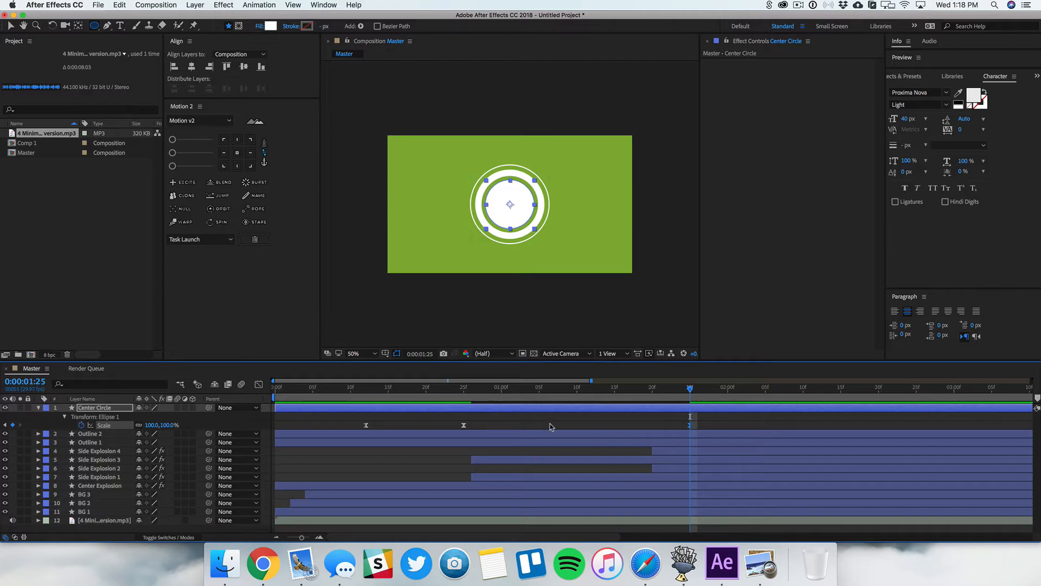
Keyframe Center Circle's ellipse scale at 85% at 0:00:01:27.
left_click_drag(470, 394, 690, 391)
left_click_drag(690, 404, 704, 432)
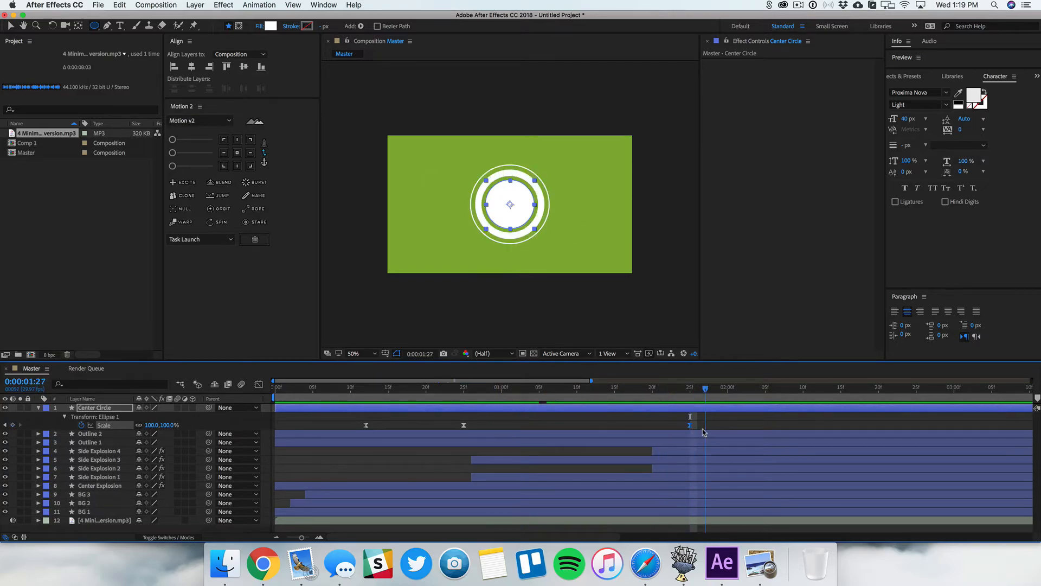
left_click(153, 425)
type("95")
key("Return")
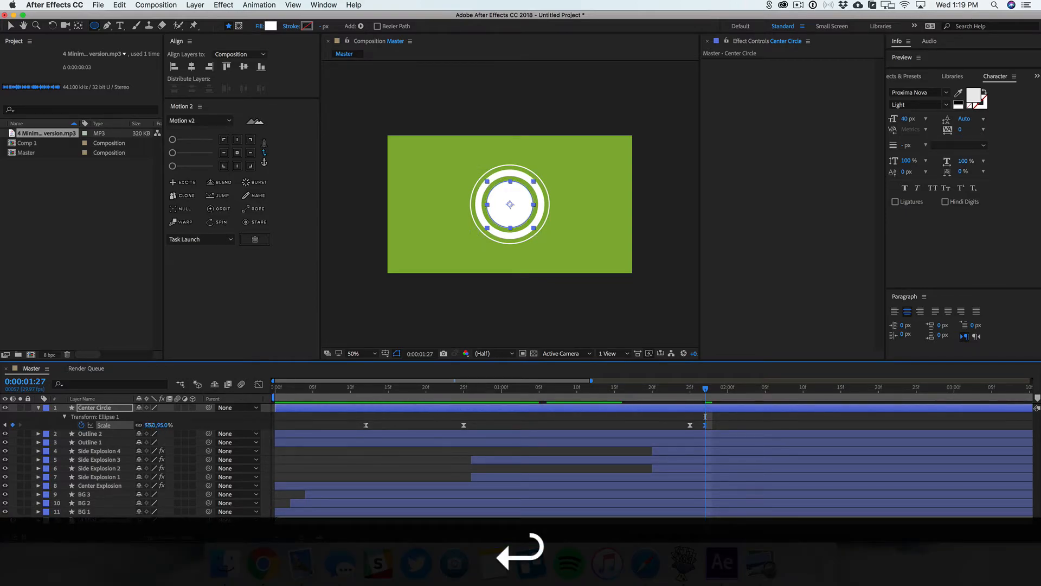
left_click(152, 425)
type("85")
key("Return")
Keyframe Center Circle's scale at 600% at 0:00:02:03 so it fills the frame, and preview from 0:00:00:24.
left_click_drag(706, 390, 729, 392)
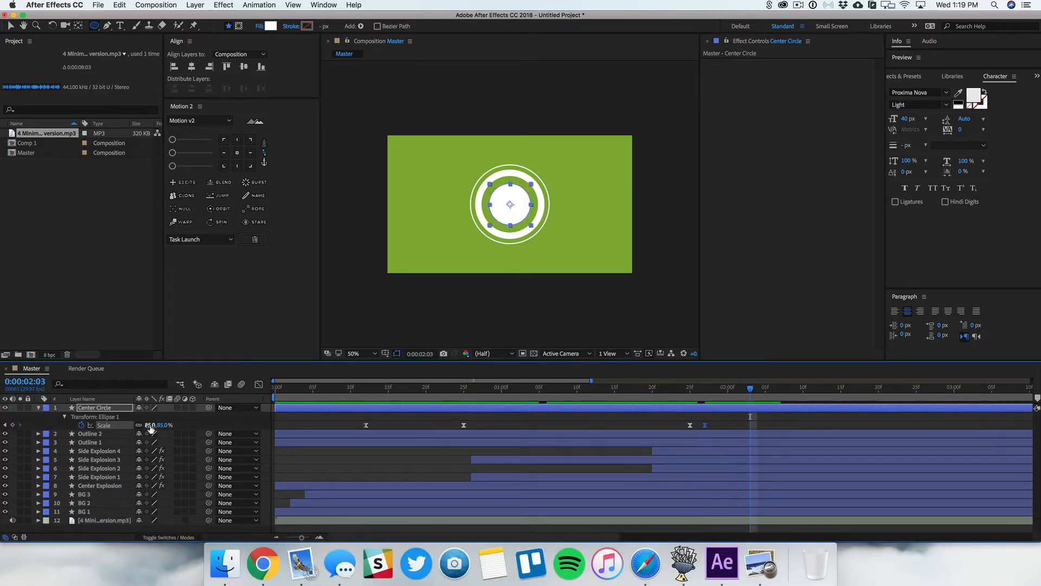
left_click_drag(151, 429, 415, 428)
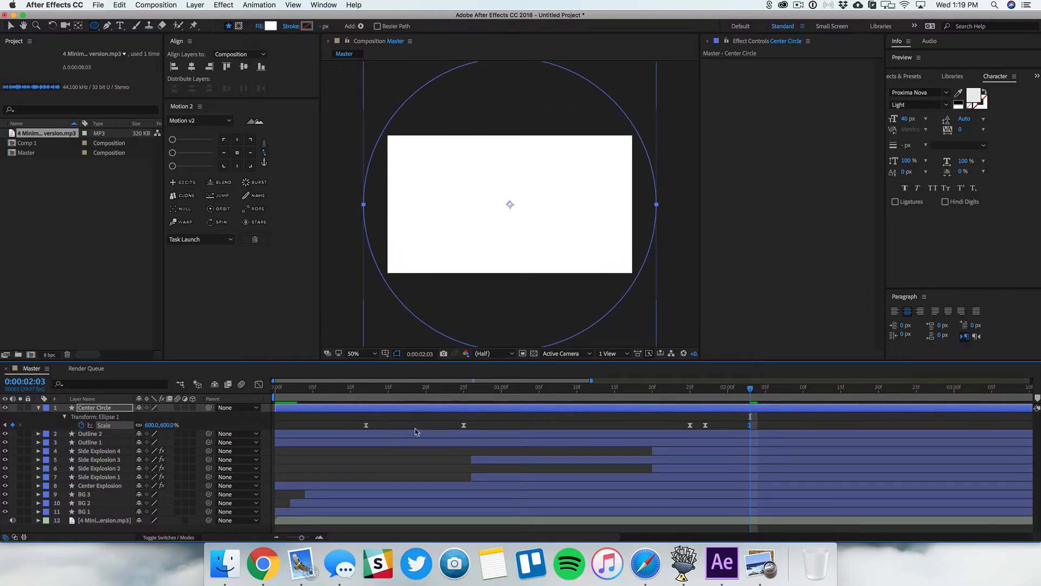
left_click(671, 424)
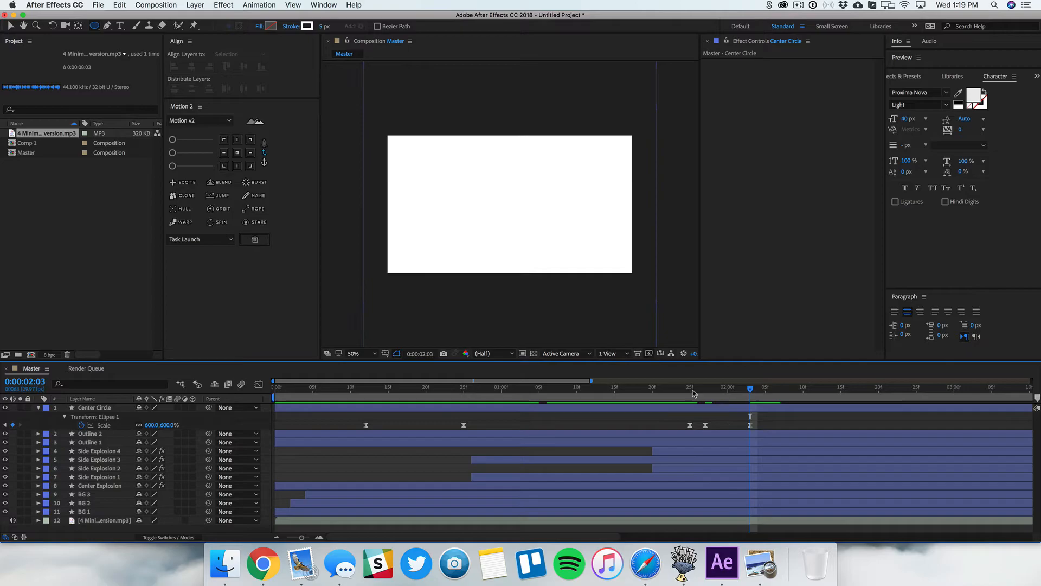
left_click(457, 388)
key("space")
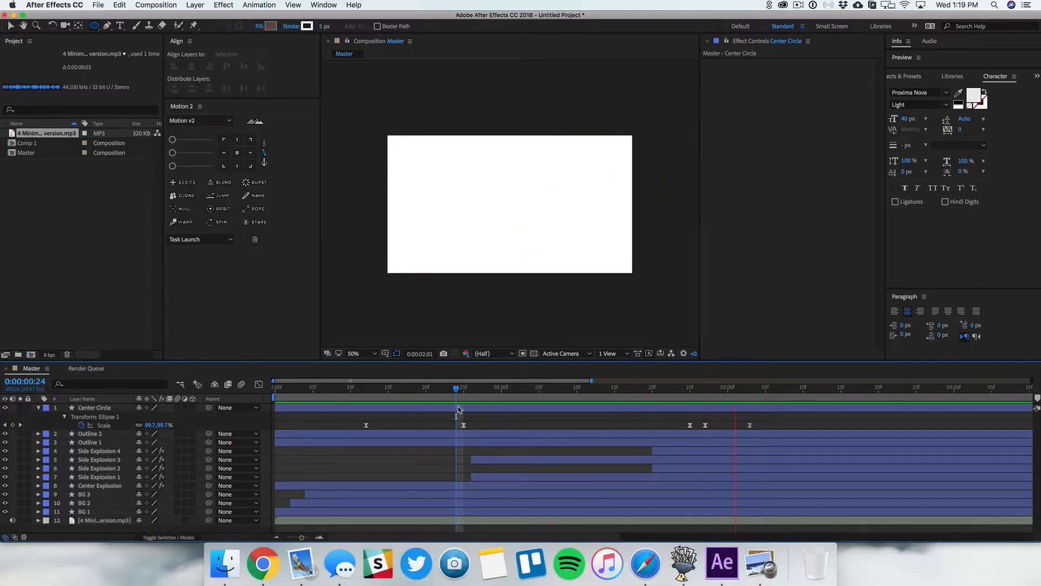
key("space")
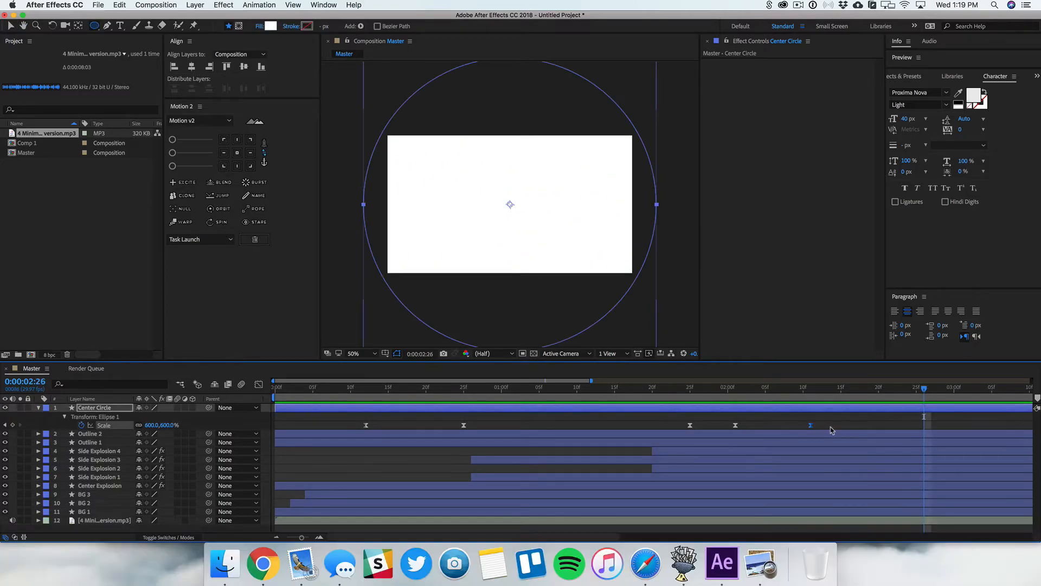
Reshape the speed curve of Center Circle's last three Scale keyframes for a sharp burst with a soft finish, and preview the expansion.
left_click_drag(833, 430, 664, 425)
left_click(259, 384)
mouse_move(742, 502)
left_mouse_down()
mouse_move(780, 504)
mouse_move(743, 500)
left_mouse_up()
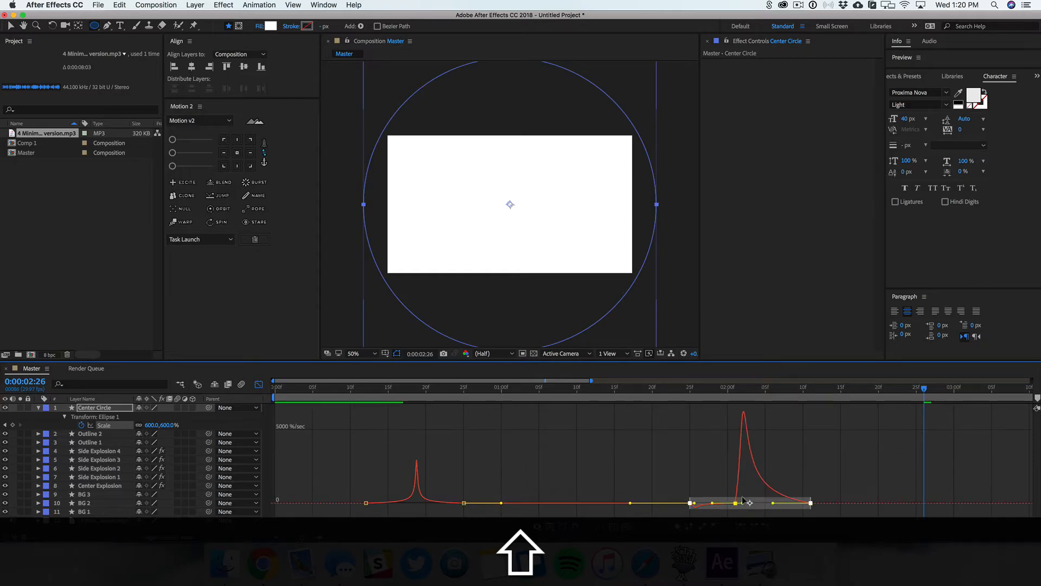
key("shift+space")
left_click(600, 388)
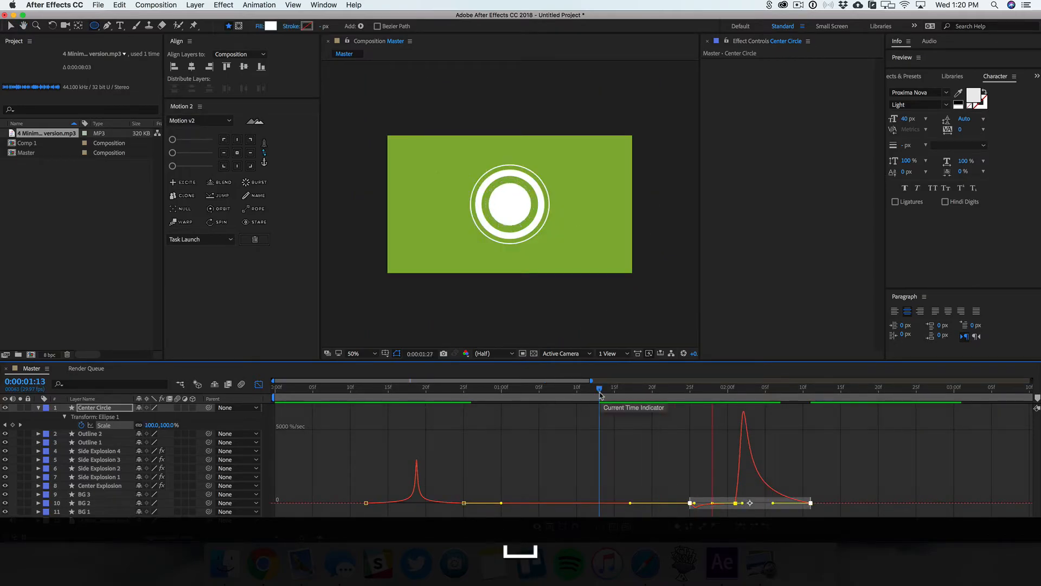
left_click_drag(599, 395, 645, 392)
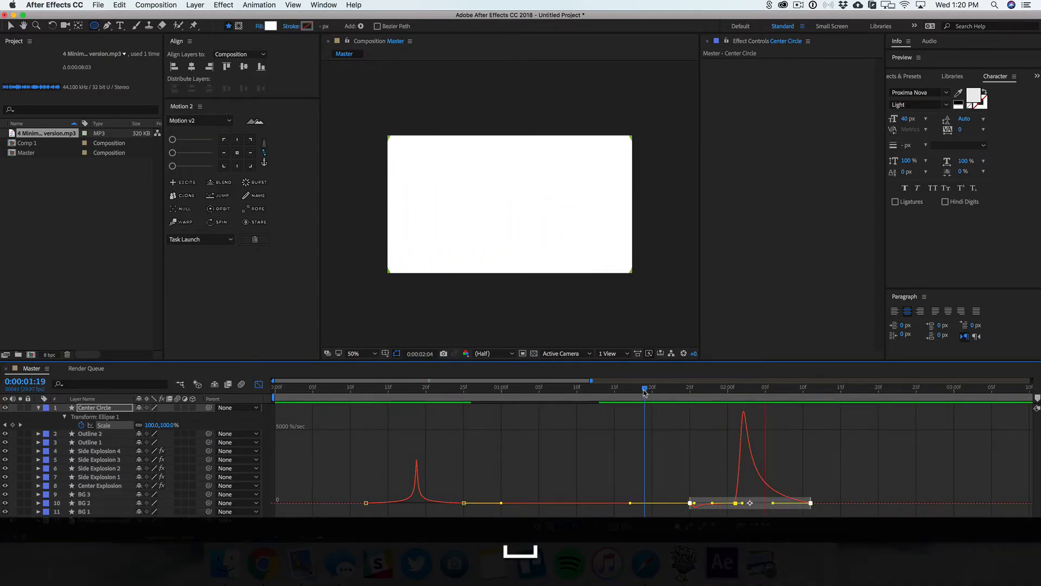
key("shift+space")
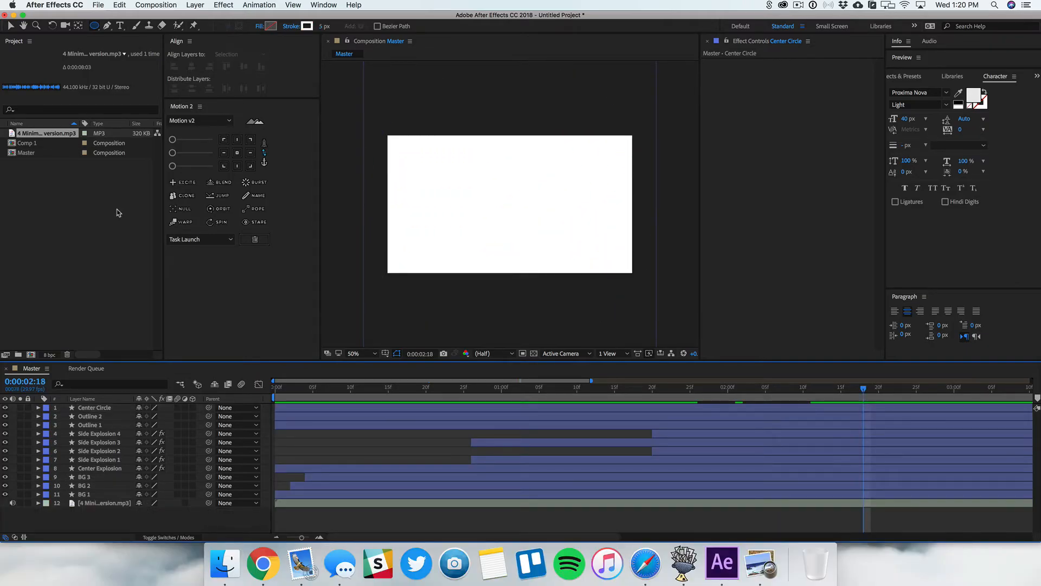
Create a 1920 x 1080 composition named Logo and place MS Icon (White).png in it at 15% scale.
left_click(147, 6)
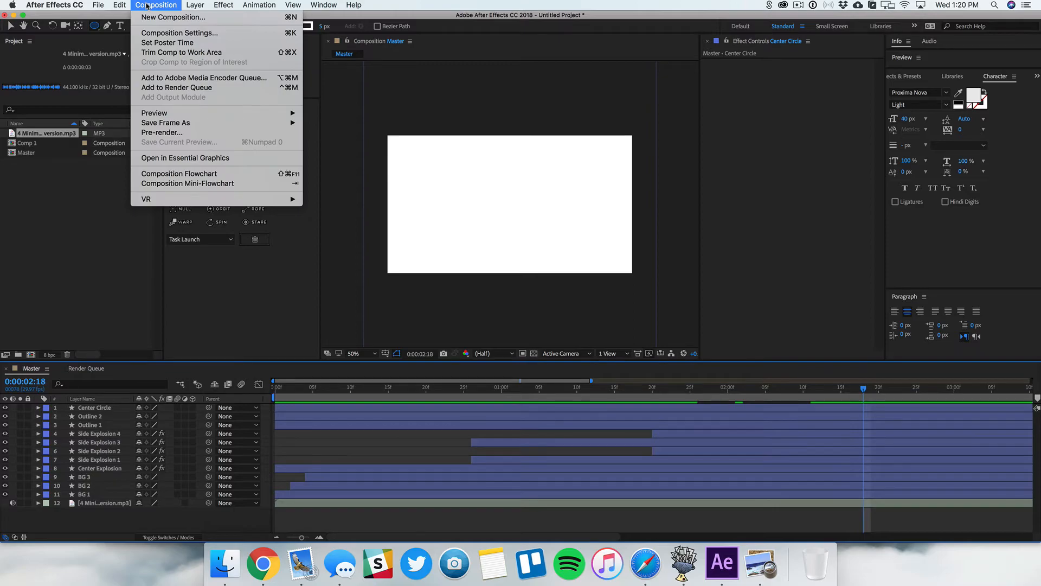
left_click(217, 31)
type("Logo")
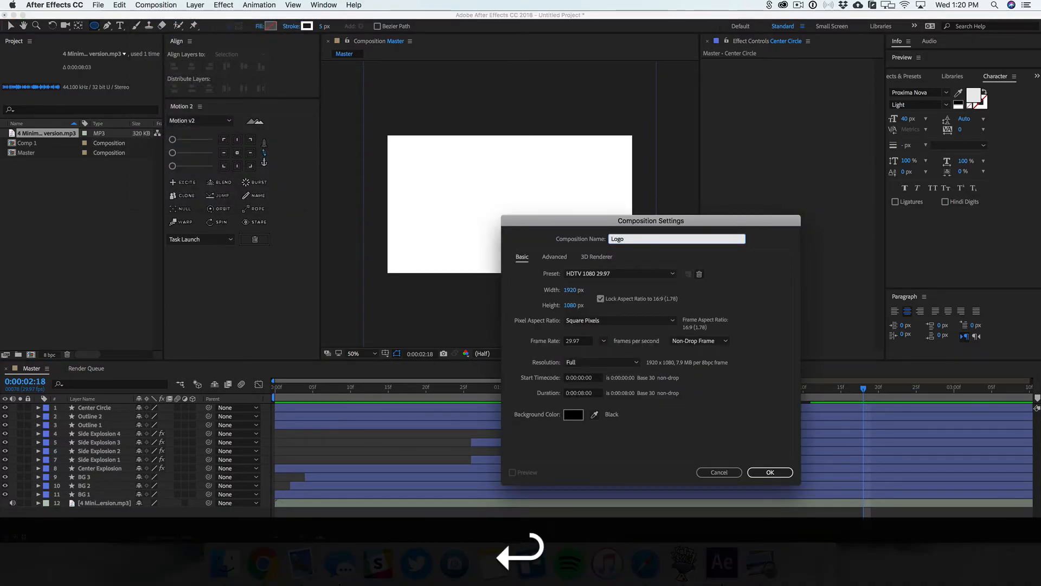
key("Return")
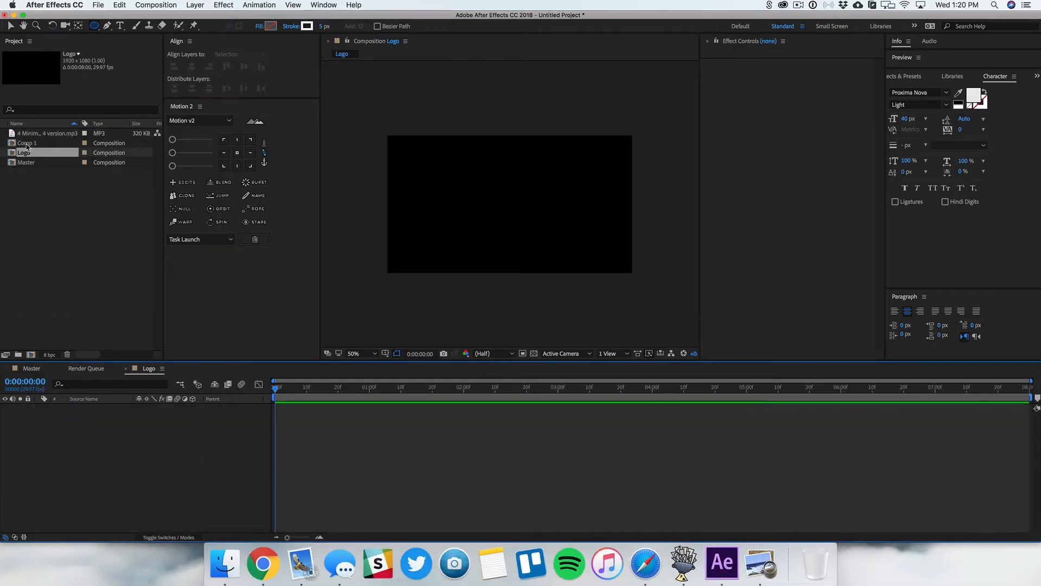
key("Return")
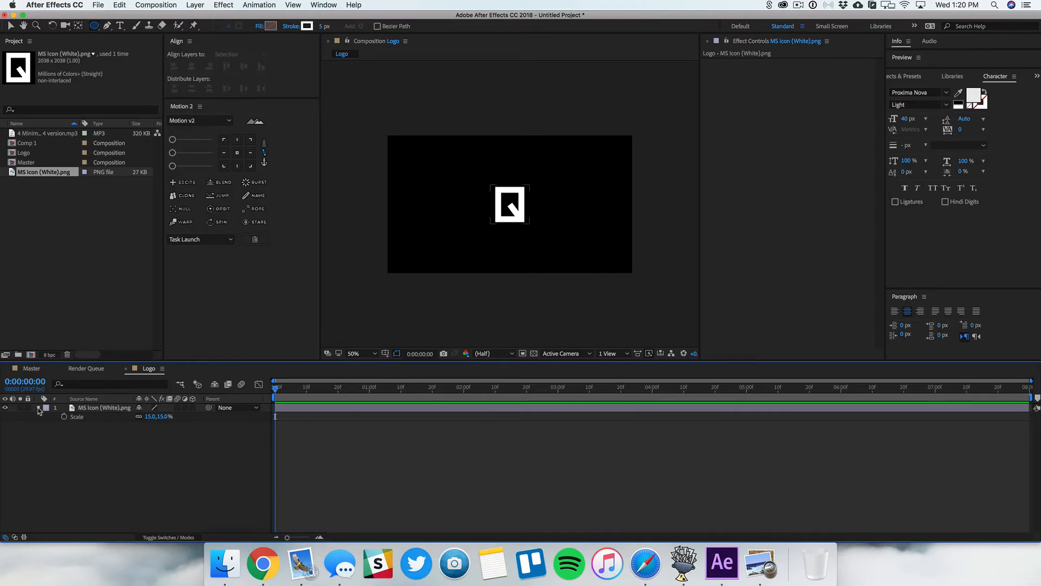
Try the MS Icon (White).png layer at 100% scale and undo the change.
left_click(122, 467)
left_click(150, 418)
type("100")
key("Return")
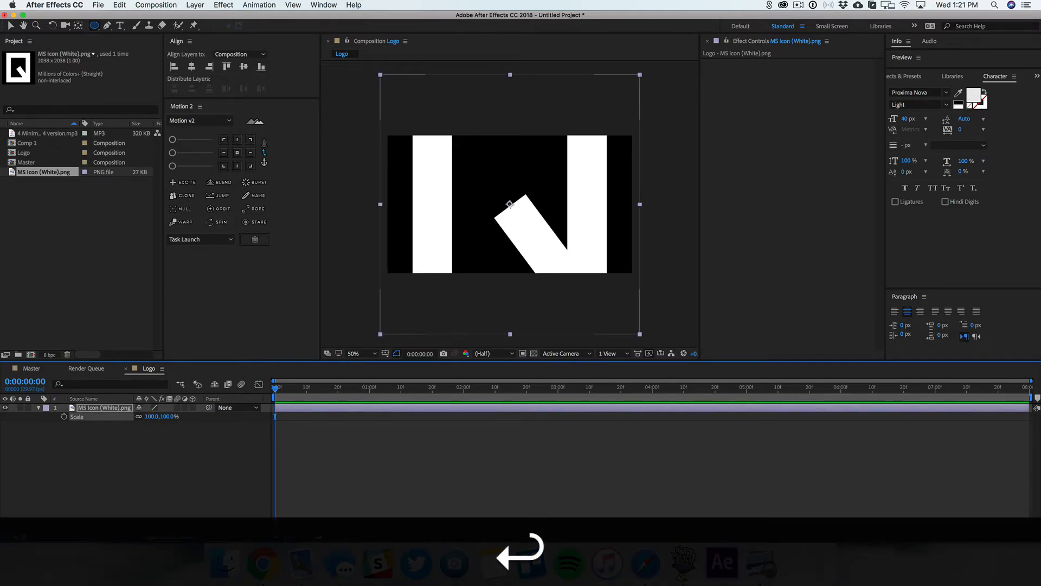
left_click(218, 485)
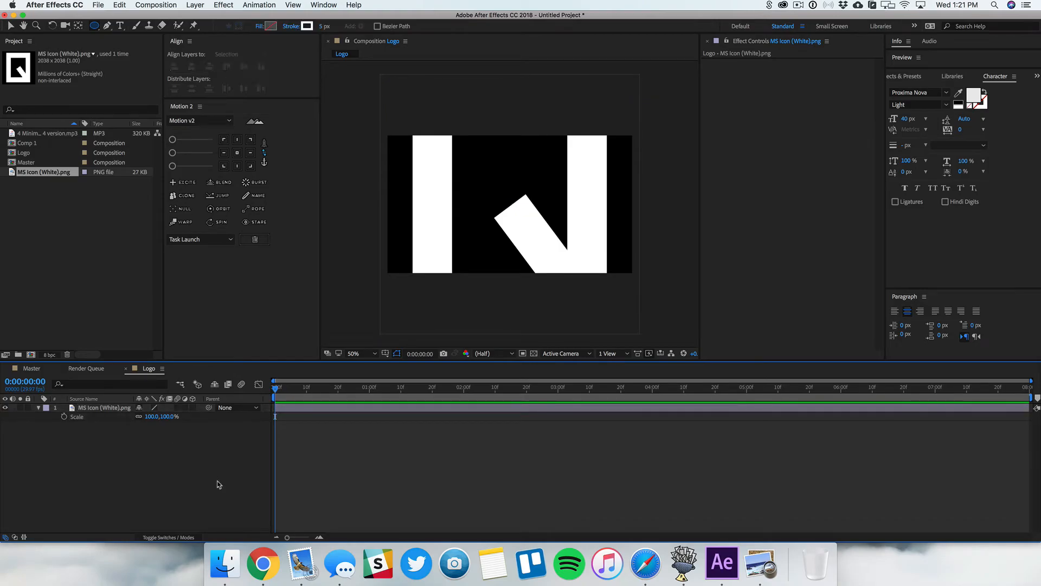
key("super+z")
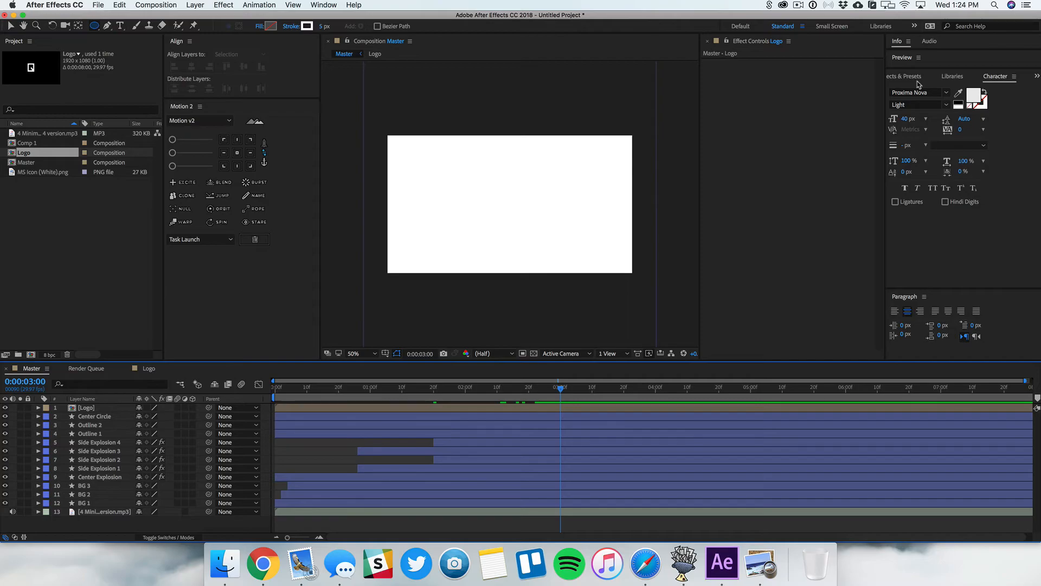
Find the Fill effect and apply it to the Logo layer in the Master composition.
left_click(908, 80)
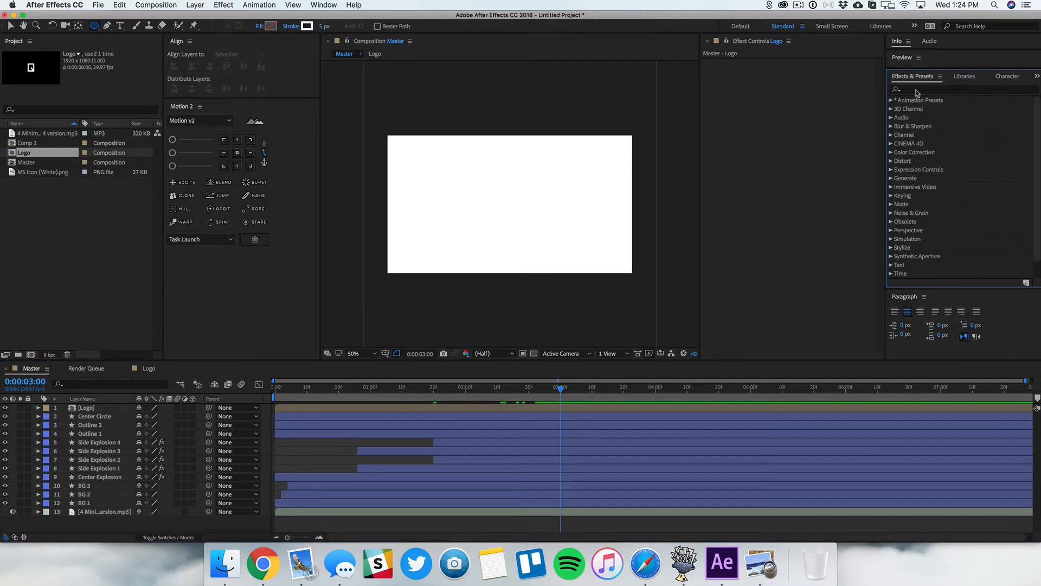
left_click(917, 90)
type("fill")
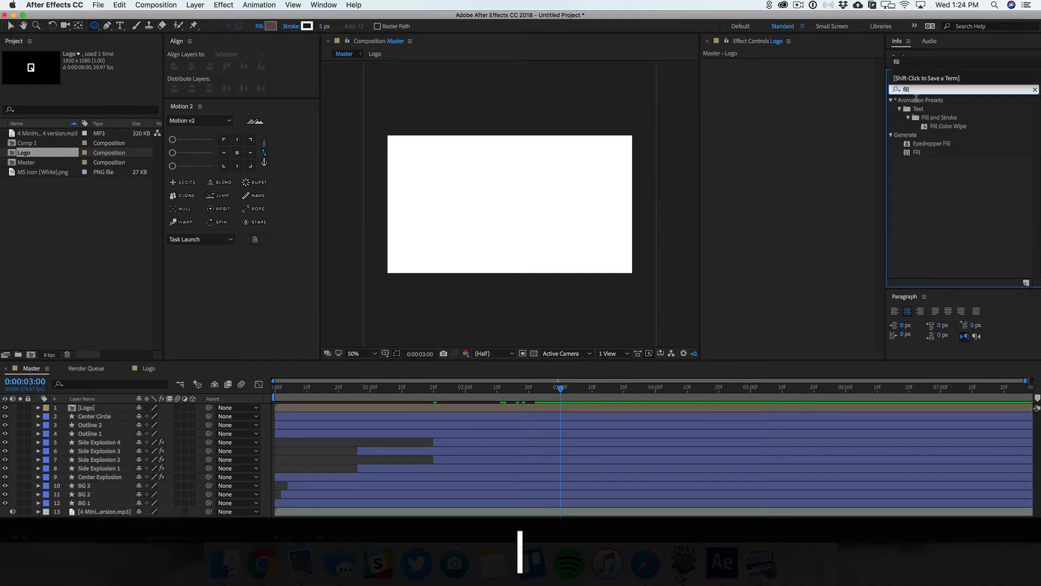
left_click_drag(917, 153, 103, 408)
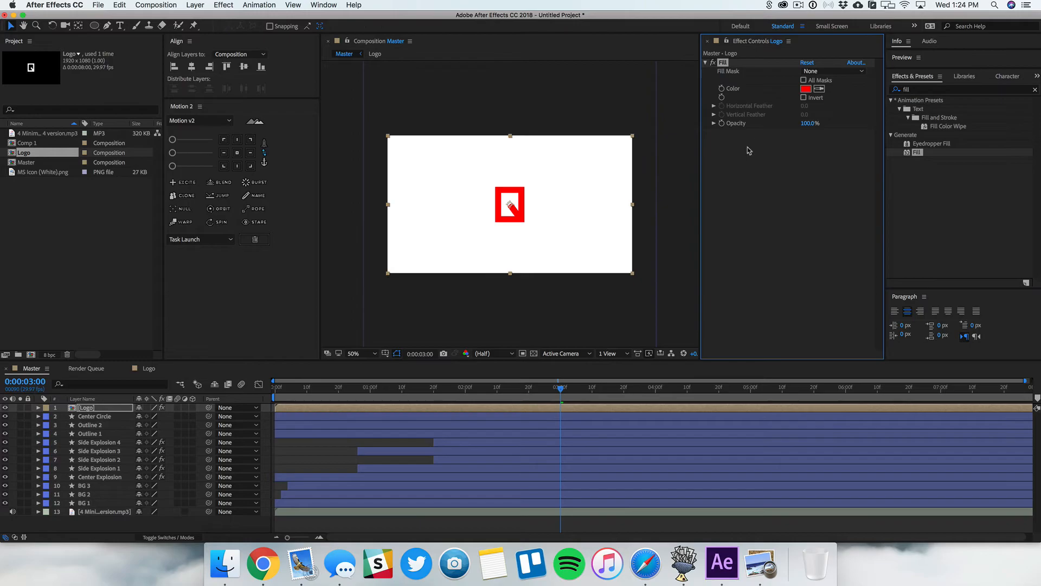
Copy the dark color #483C46 from the Coolors palette in Chrome and use it as the Logo layer's Fill color in After Effects.
left_click(265, 564)
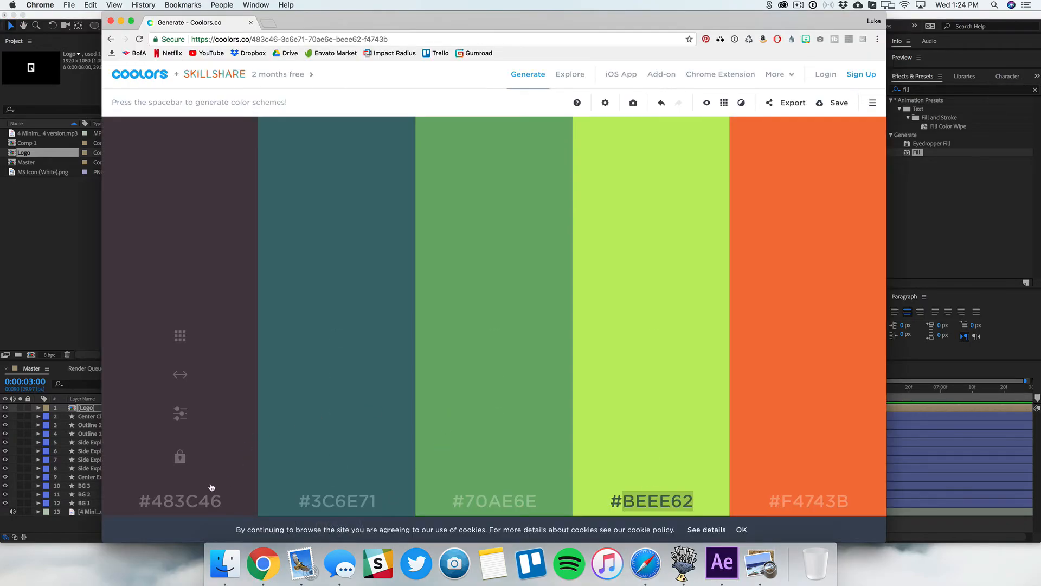
left_click(190, 501)
key("super+c")
key("super+Tab")
left_click(806, 89)
key("super+v")
key("super+Return")
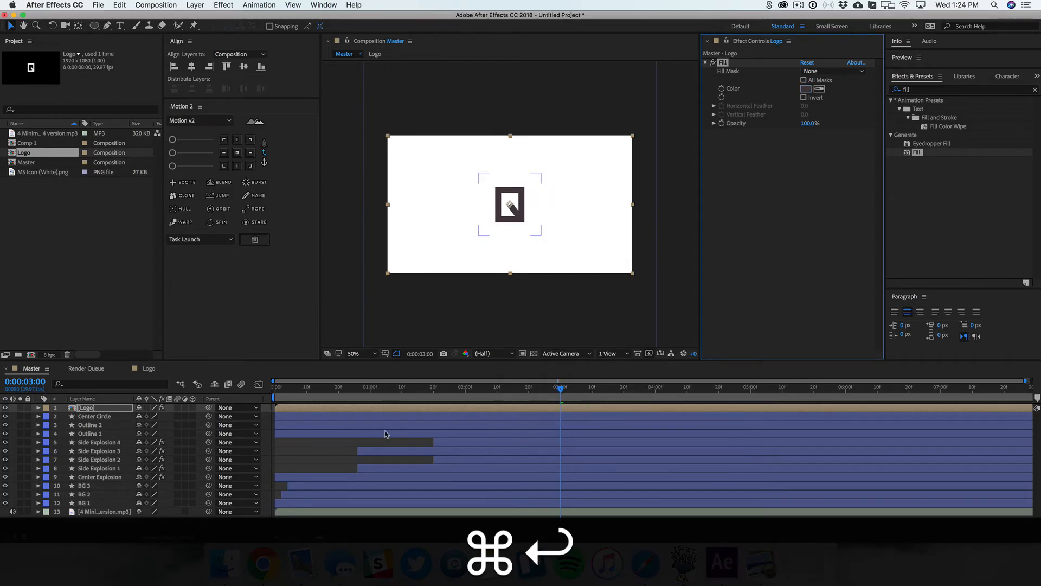
Add Position and Rotation keyframes to the Logo layer at its centered, unrotated pose and move both to about 0:00:04:03.
left_click(103, 410)
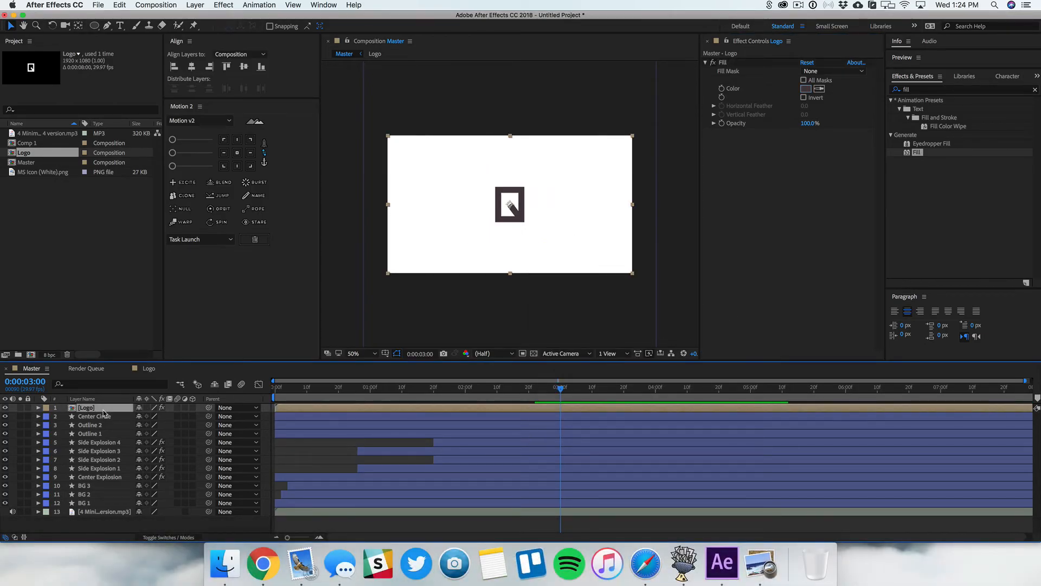
key("shift+r")
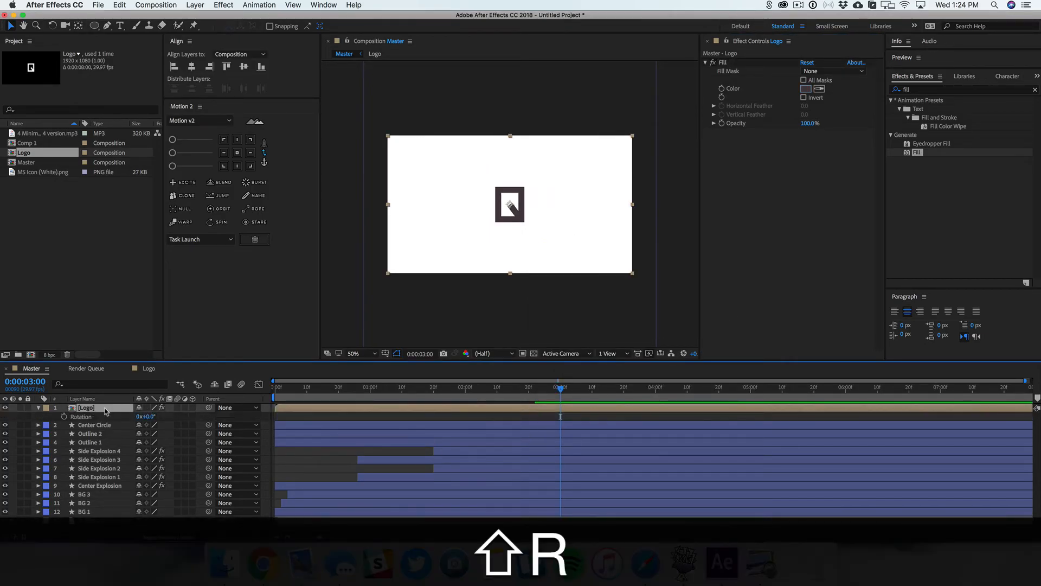
key("shift+p")
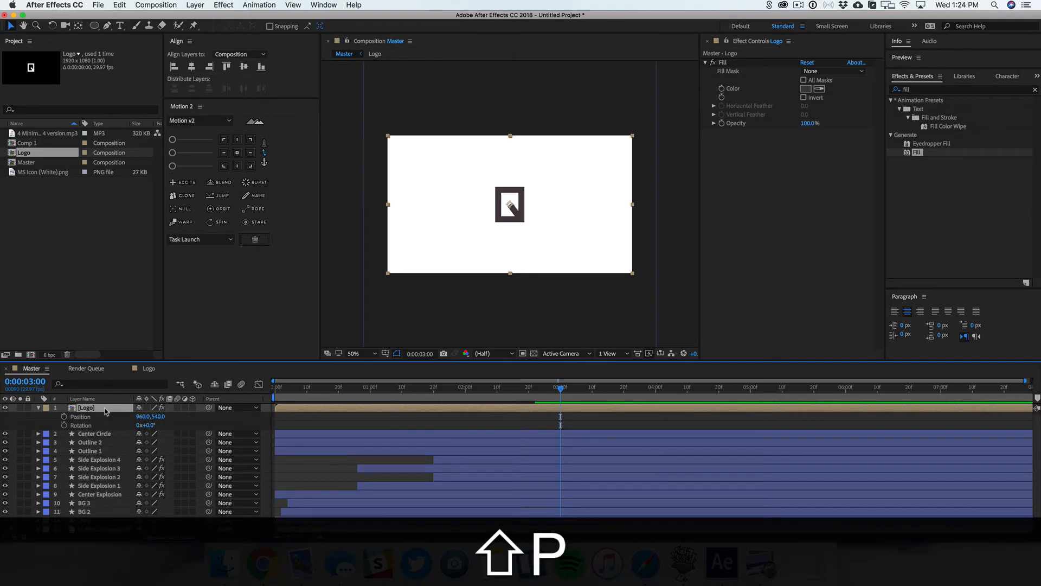
left_click(64, 417)
left_click(64, 425)
mouse_move(577, 427)
left_mouse_down()
mouse_move(552, 413)
mouse_move(580, 420)
left_mouse_up()
left_click_drag(654, 425, 665, 425)
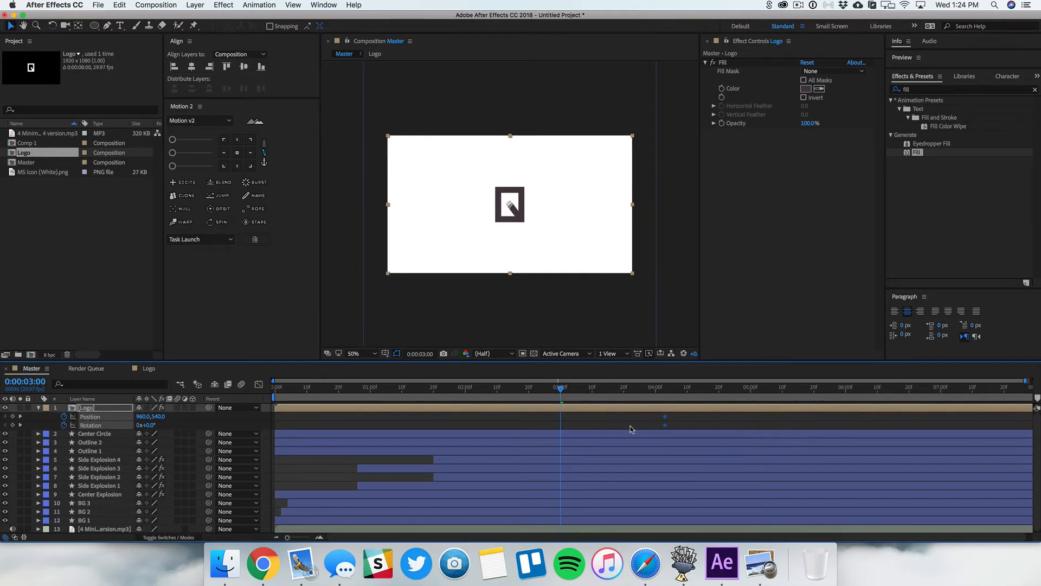
left_click(628, 428)
At 0:00:03:00, keyframe the Logo's Rotation at -15° and its Position at 960, 1286 below the frame, and preview the move.
left_click(147, 426)
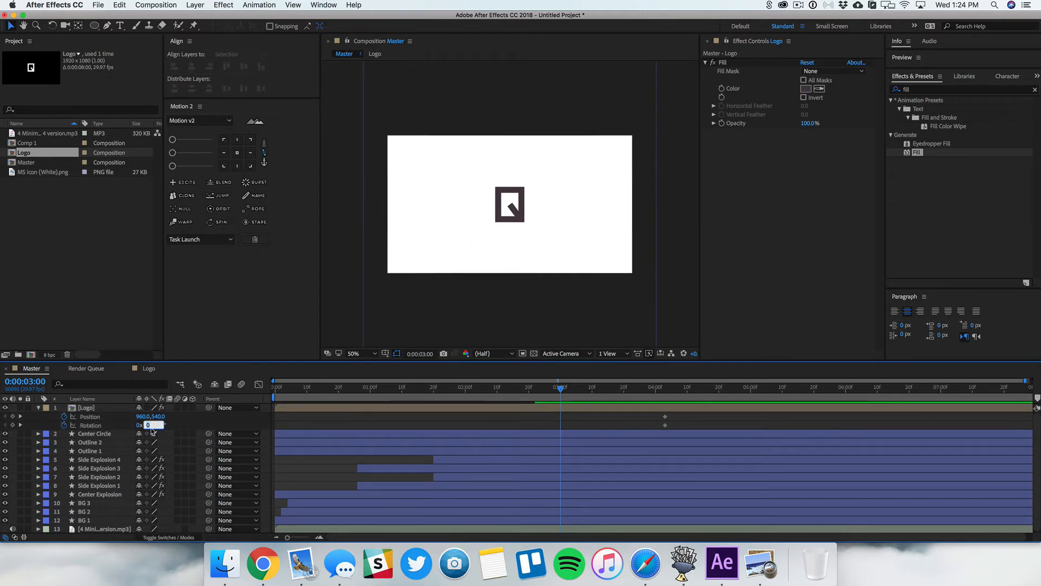
type("-15")
key("Return")
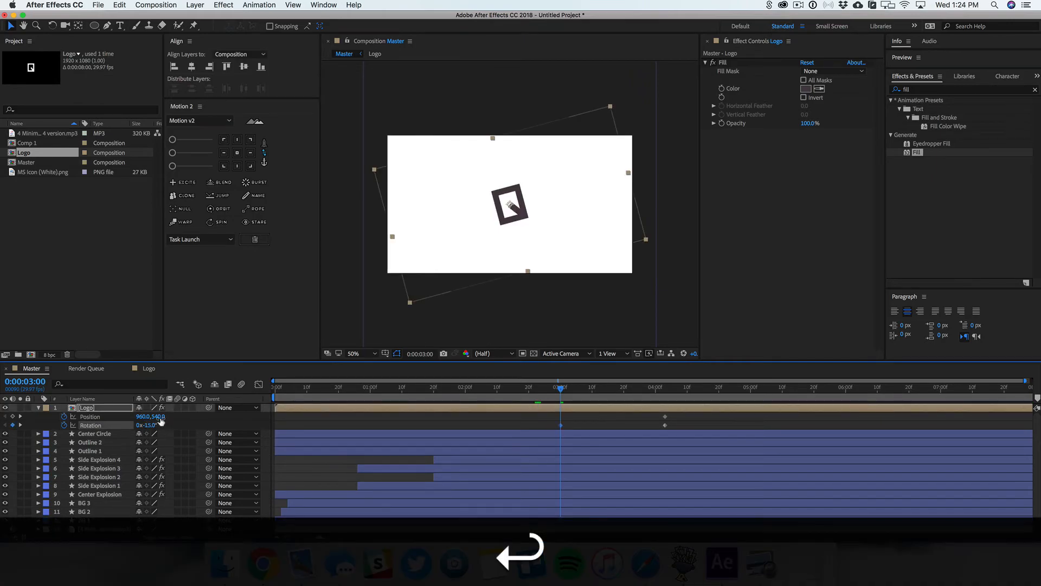
left_click(187, 427)
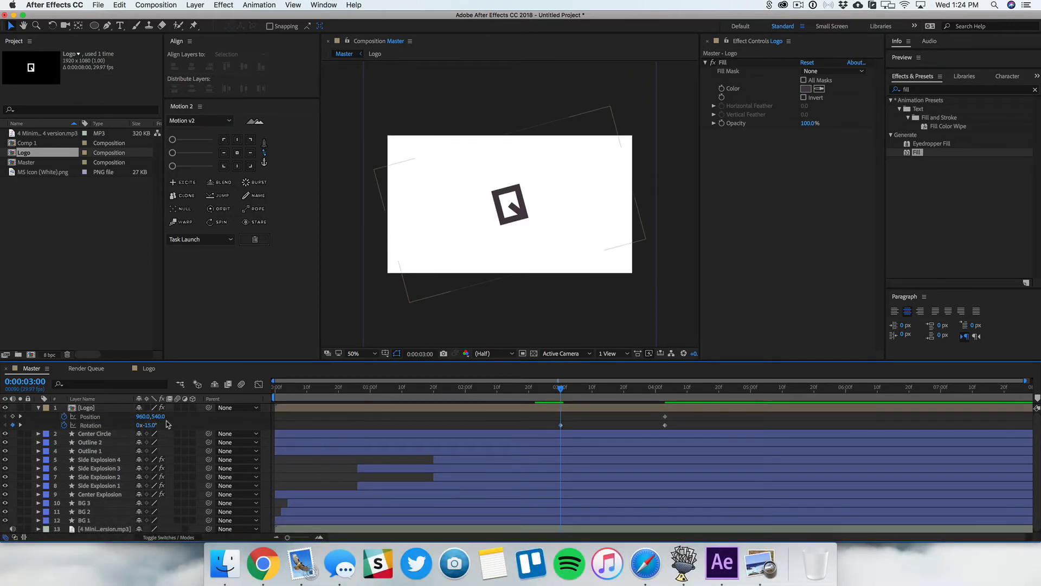
left_click_drag(161, 417, 568, 388)
left_click(583, 417)
key("space")
Move the Logo's ending Position and Rotation keyframes to 0:00:04:10.
left_click(665, 425)
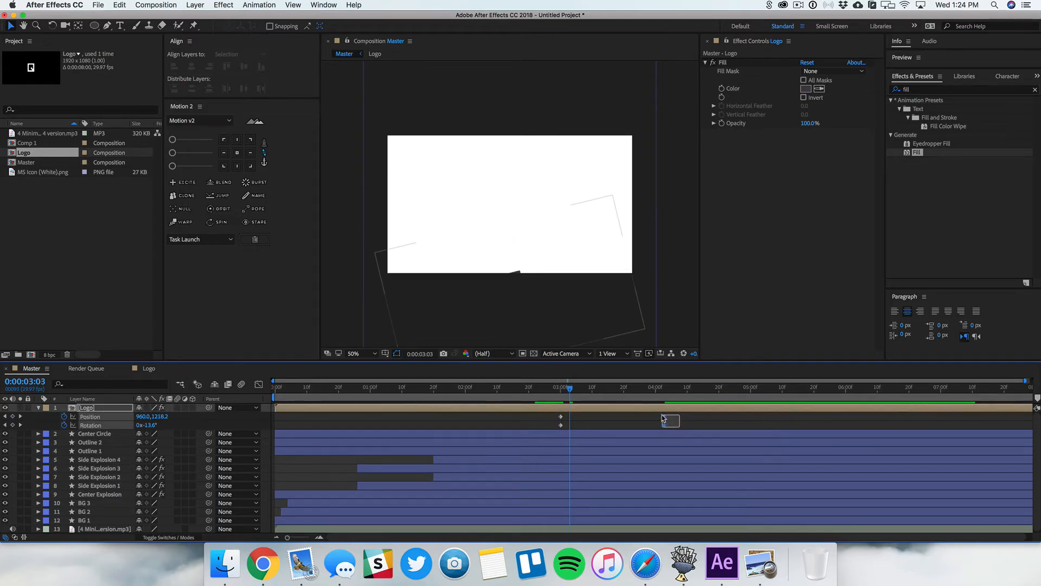
mouse_move(666, 420)
left_click_drag(669, 419, 681, 421)
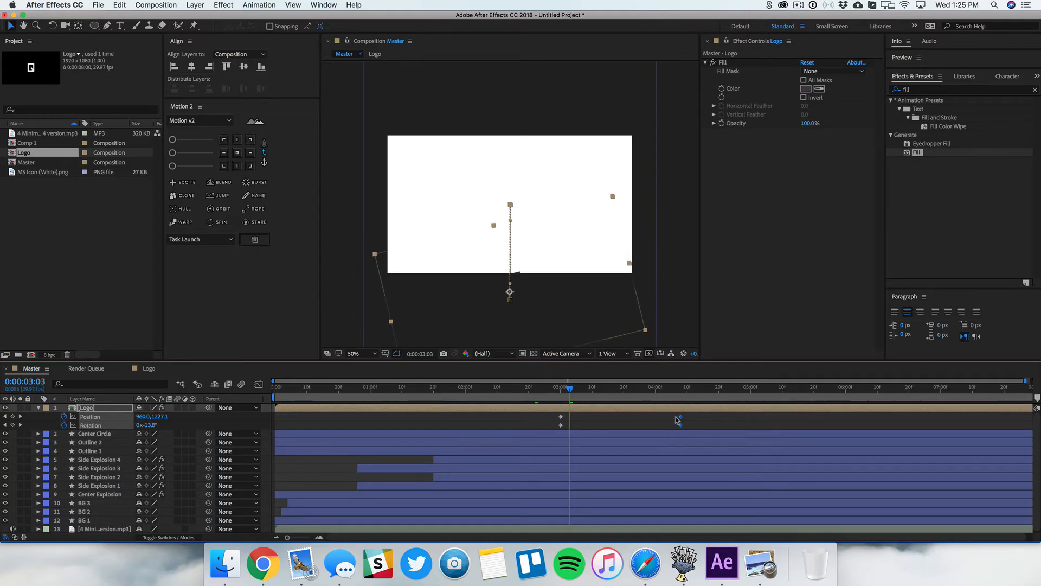
left_click_drag(682, 421, 687, 420)
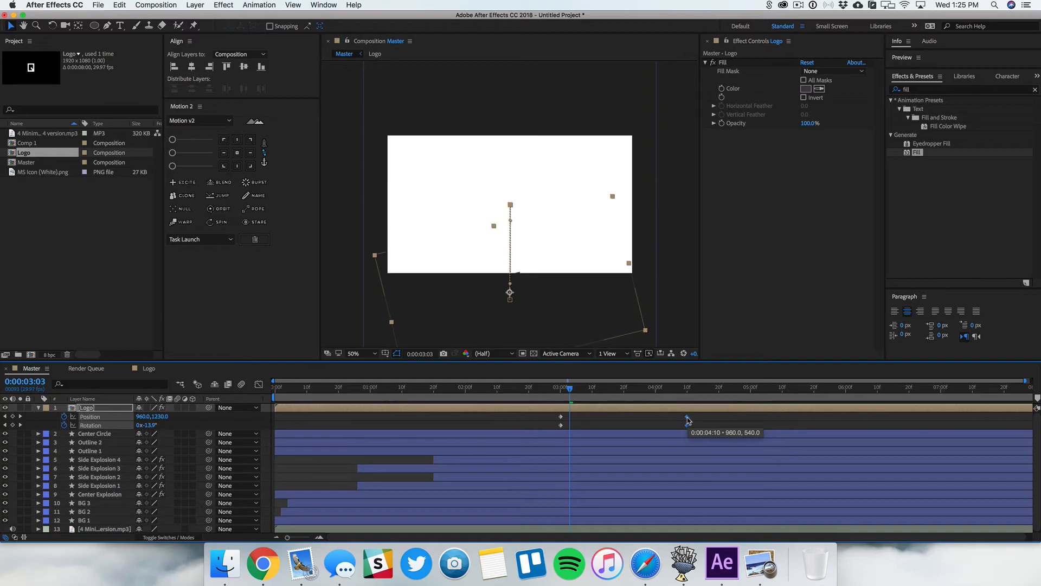
Keyframe the Logo's Position at about 960, 481.5 at 0:00:04:00 so it overshoots the center, and check the pose at 0:00:04:10.
left_click(657, 400)
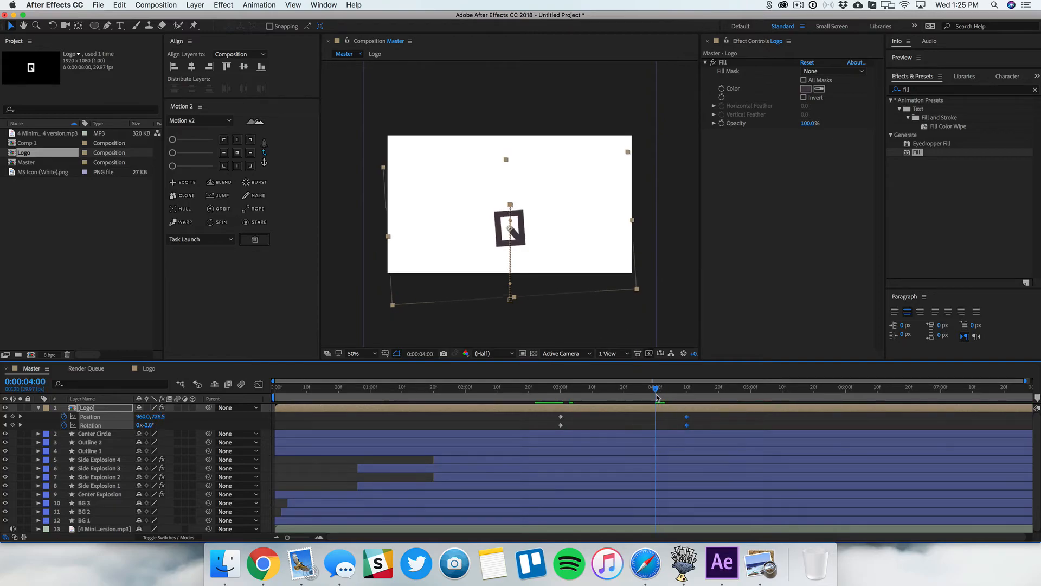
left_click_drag(157, 419, 22, 427)
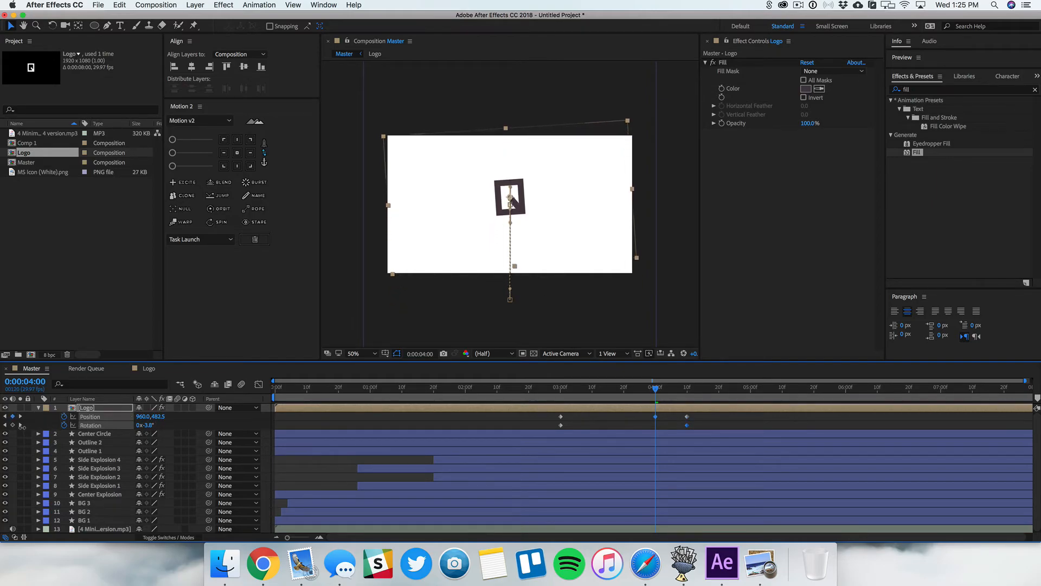
left_click(643, 421)
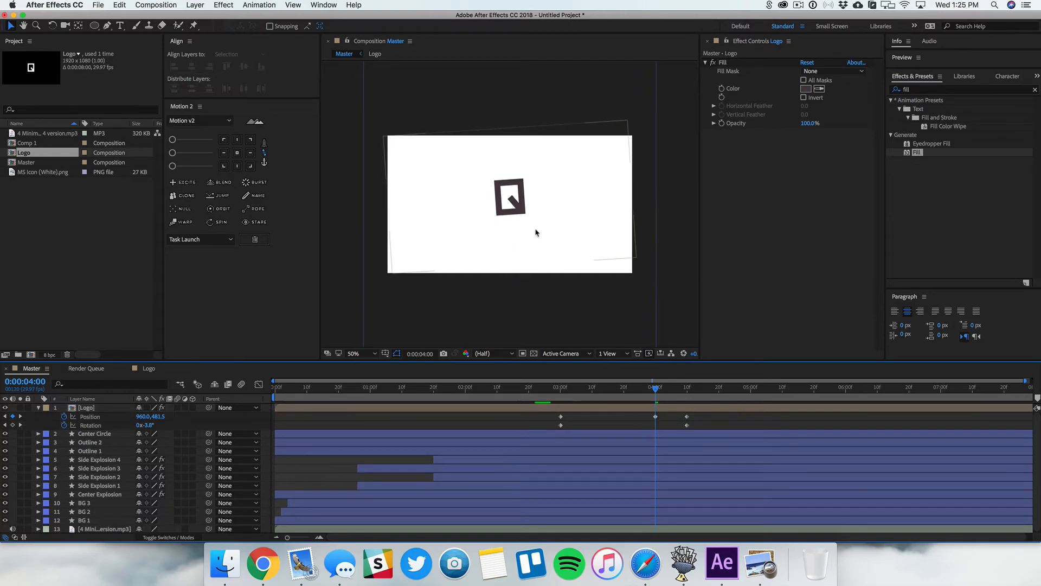
left_click_drag(657, 389, 688, 390)
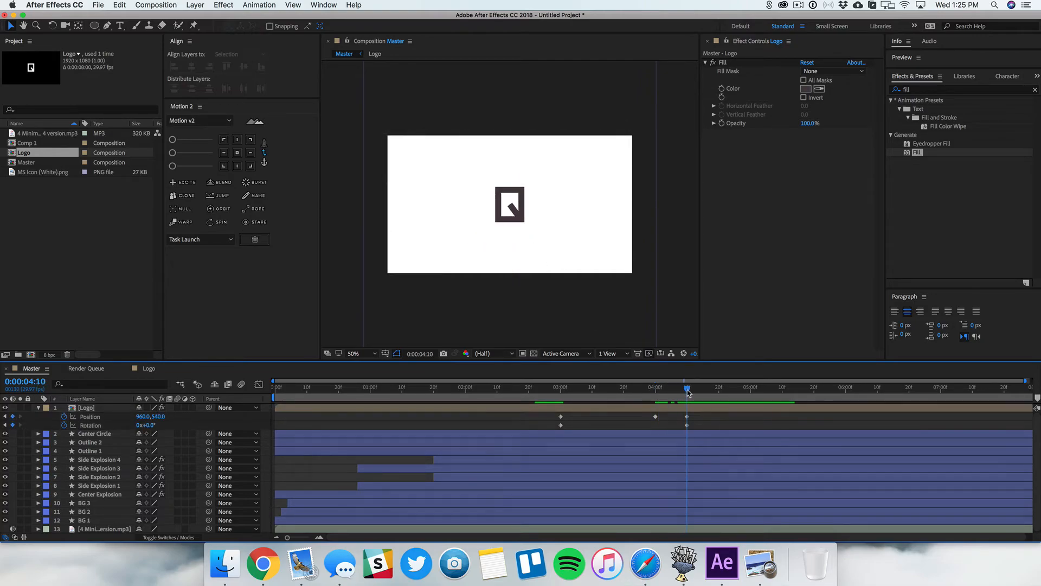
Apply Easy Ease to all of the Logo's Position and Rotation keyframes.
left_click_drag(696, 429, 554, 414)
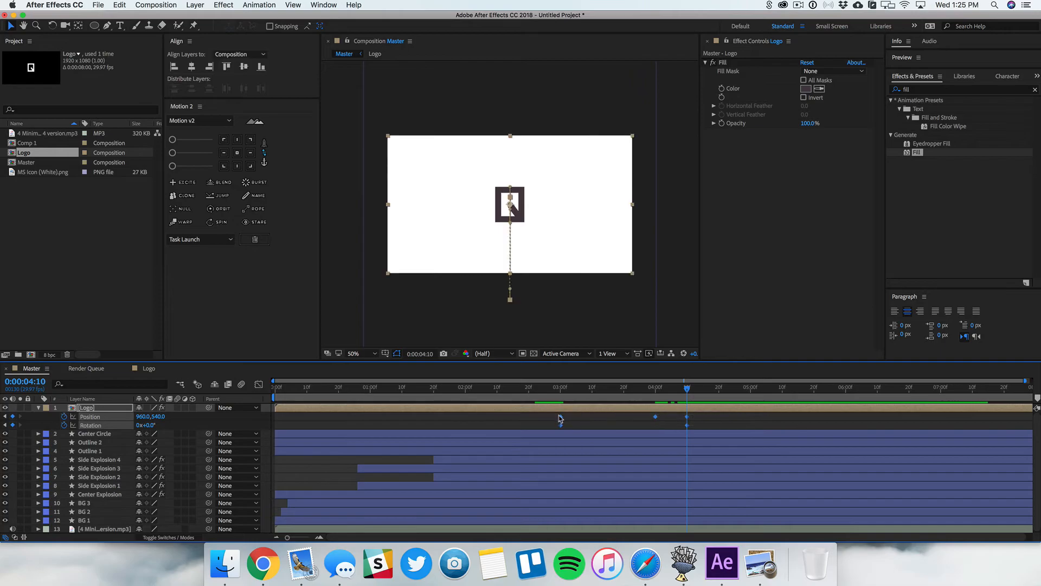
right_click(561, 416)
mouse_move(616, 533)
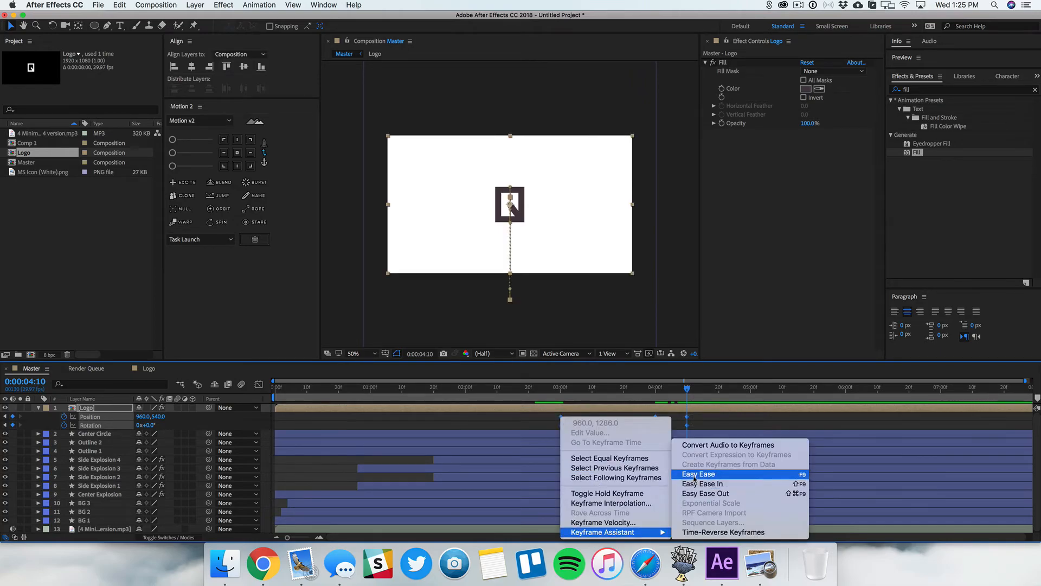
left_click(697, 475)
Reshape the Logo's speed curves in the Graph Editor, shortening the first Position keyframe's outgoing ease so the rise starts fast.
left_click(258, 387)
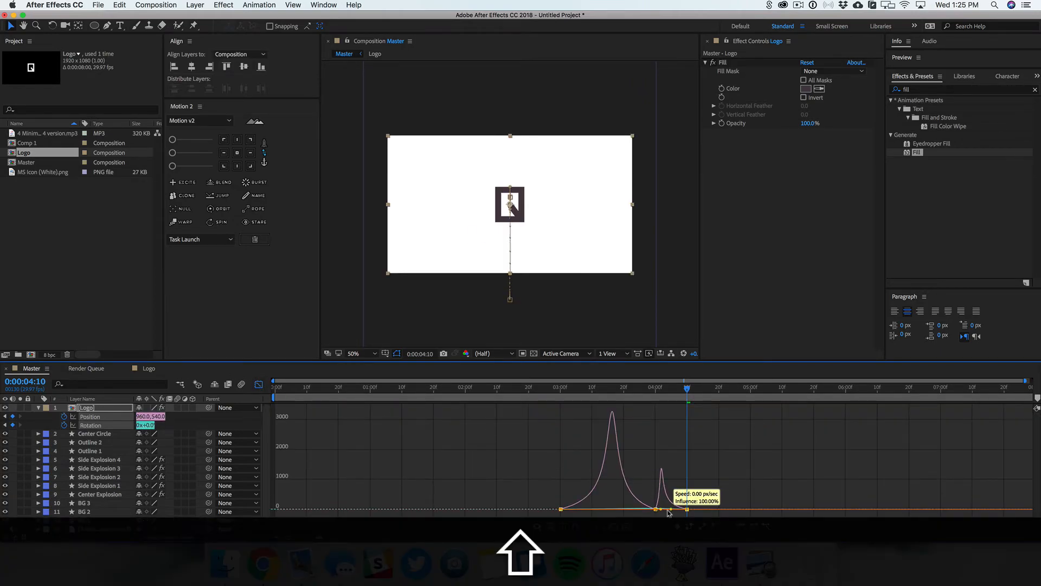
left_click(561, 509)
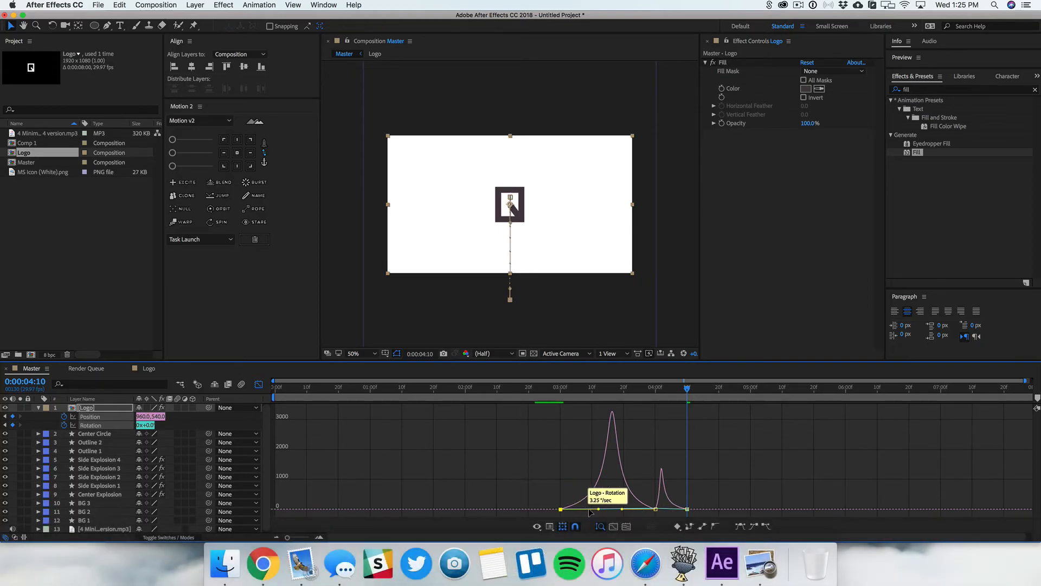
left_click_drag(593, 510, 564, 512)
left_click(258, 385)
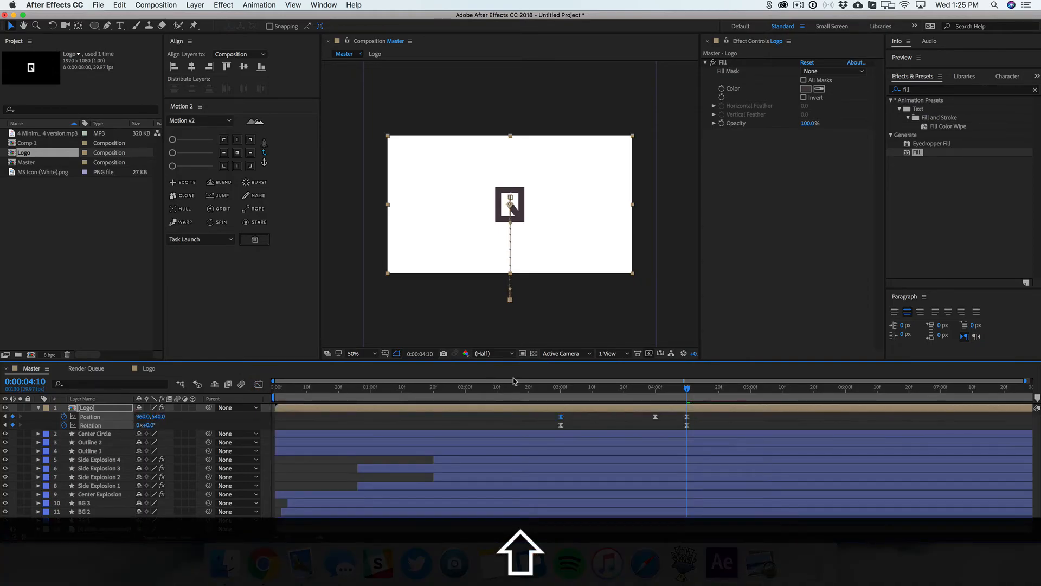
Preview the Logo's rise and shift its overshoot keyframe to 0:00:03:20 and its ending Position and Rotation keyframes to 0:00:04:00.
left_click(491, 388)
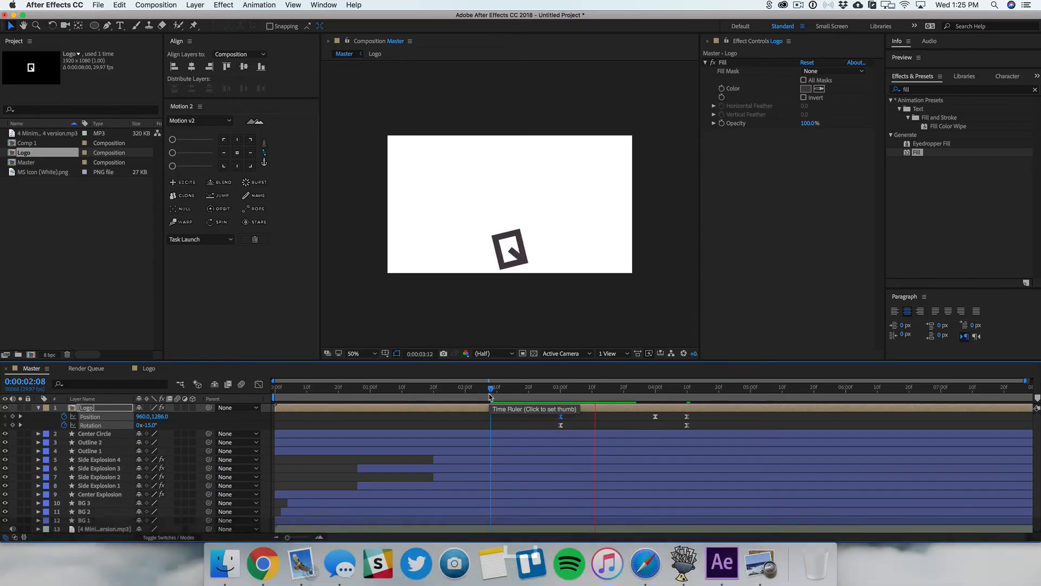
key("space")
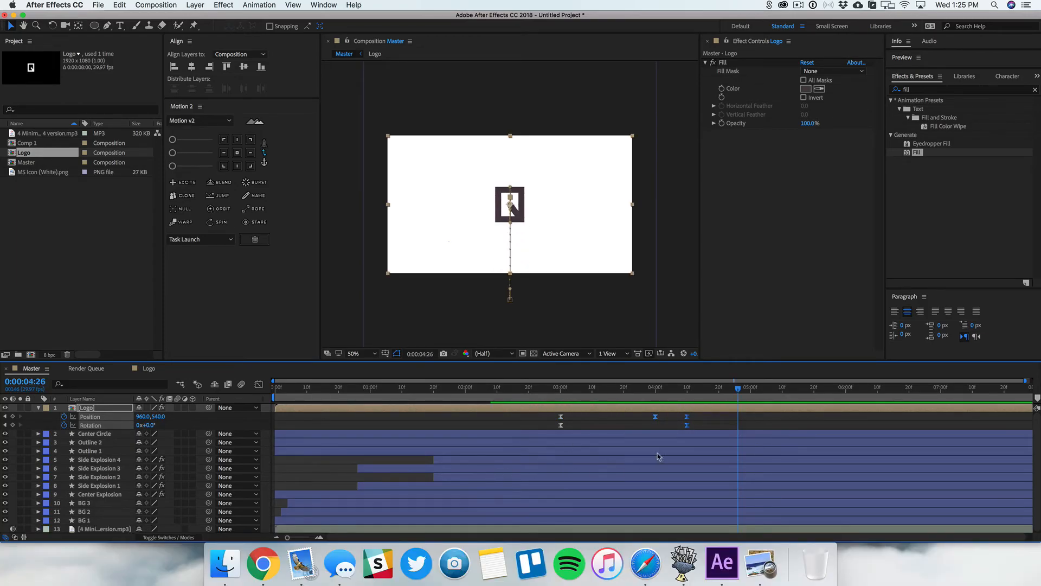
left_click_drag(686, 429, 657, 429)
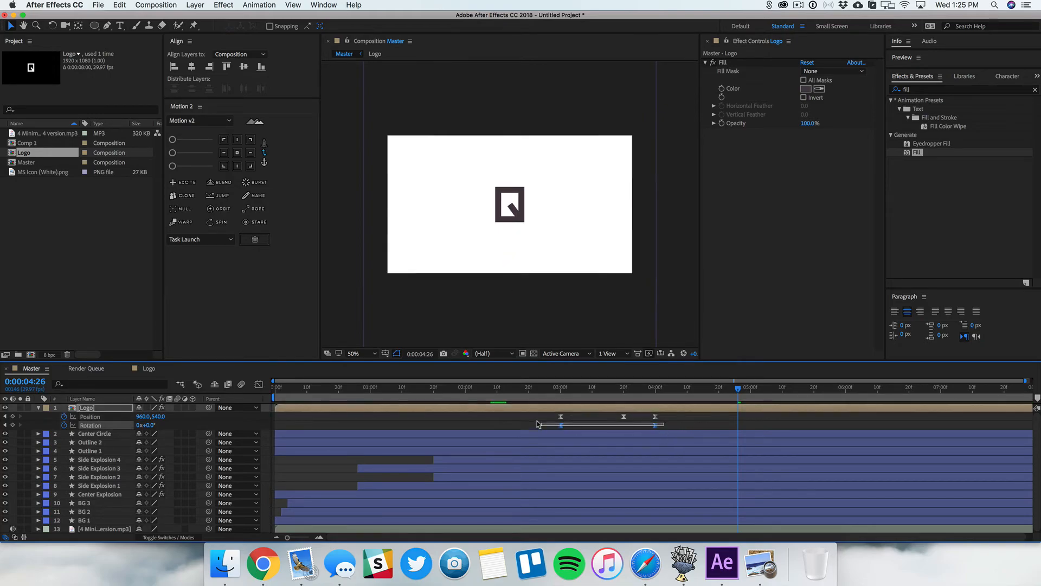
Adjust the easing of the Logo's Position and Rotation keyframes in the Graph Editor and preview the motion from 0:00:02:09.
key("shift+F3")
left_click_drag(573, 513, 546, 501)
left_click_drag(575, 507, 640, 507)
left_click(624, 508)
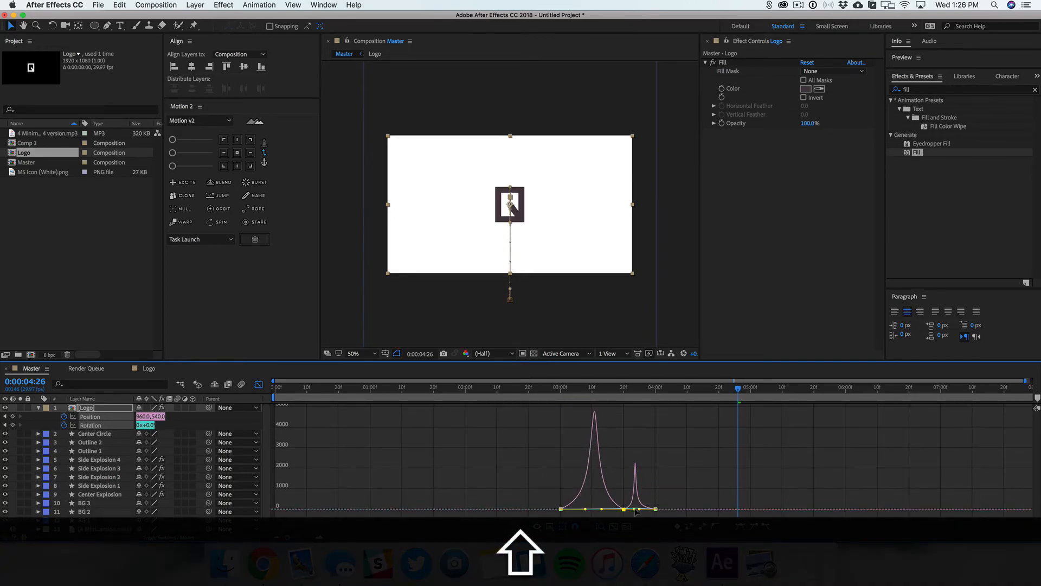
left_click(258, 384)
left_click(494, 391)
left_click(415, 413)
key("space")
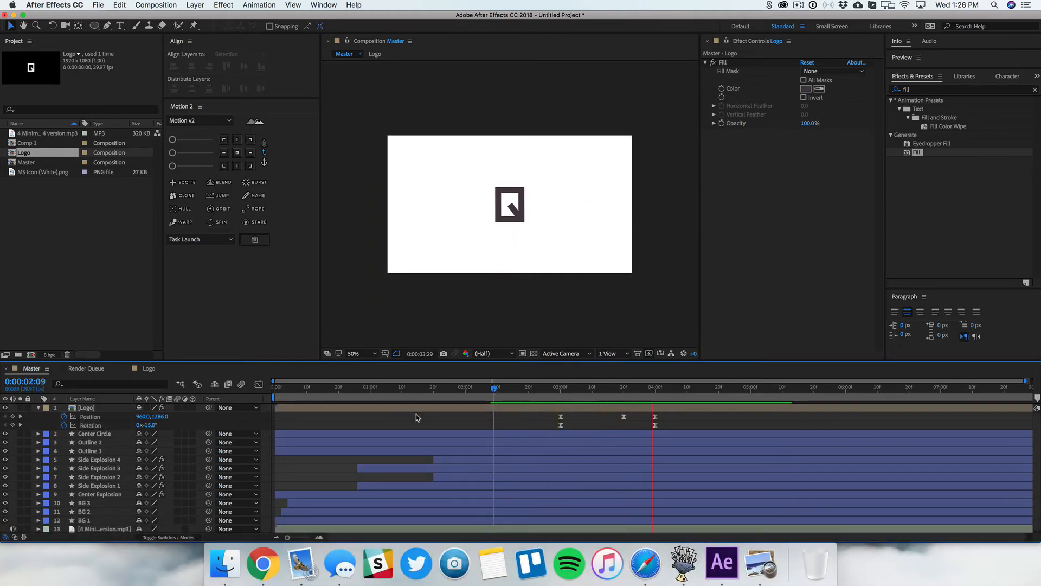
key("space")
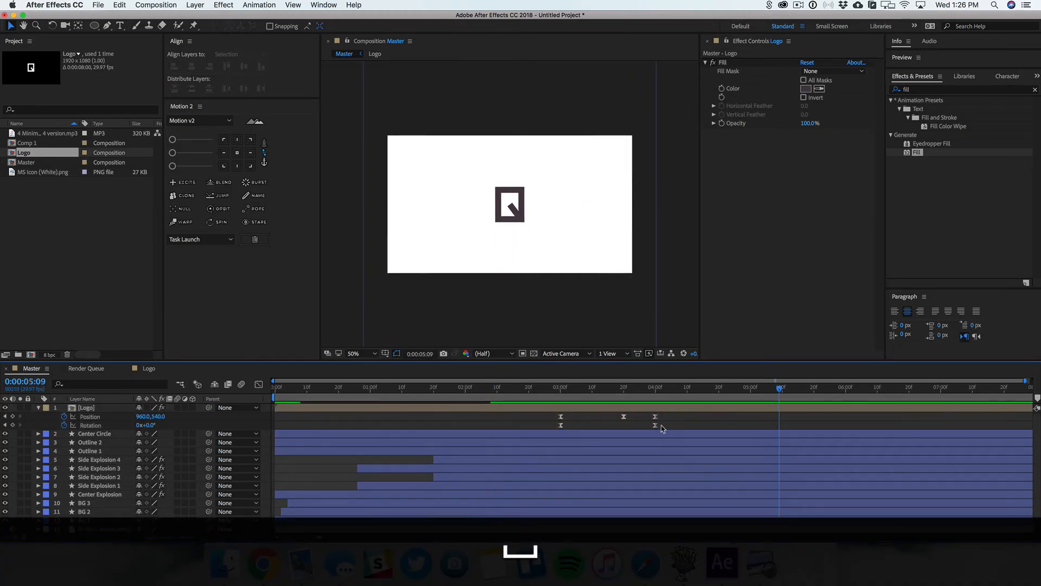
Move the Logo's ending Position and Rotation keyframes to about 0:00:03:26 and preview the faster settle from 0:00:02:18.
left_click(655, 417)
left_click_drag(653, 419, 644, 420)
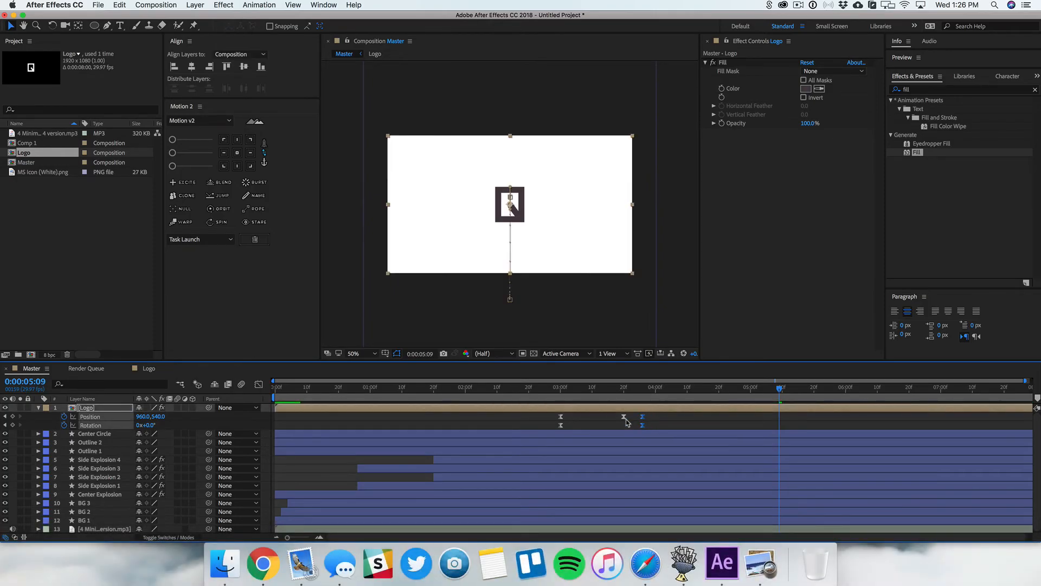
left_click(628, 425)
left_click(522, 389)
key("space")
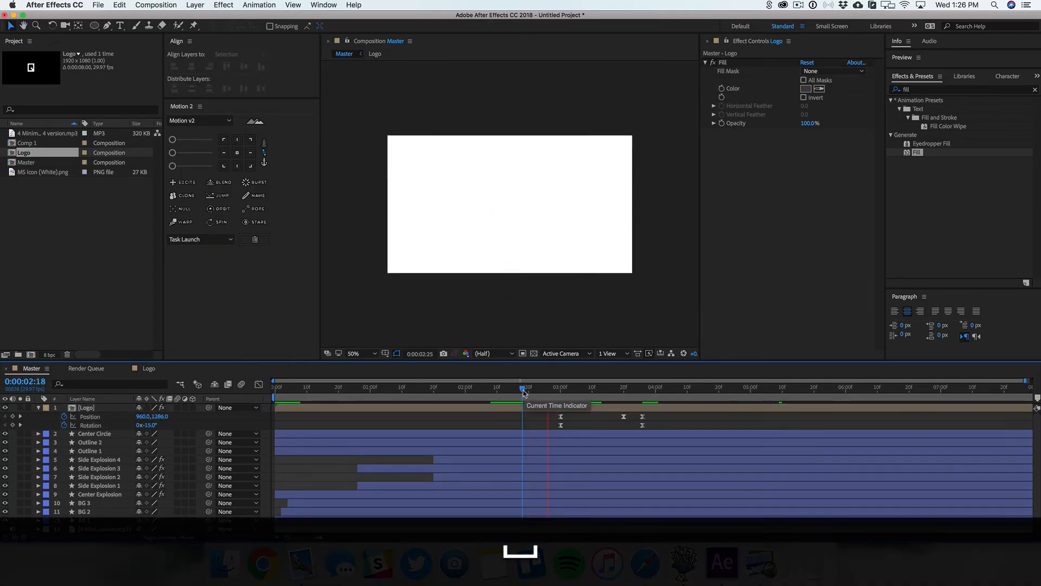
key("space")
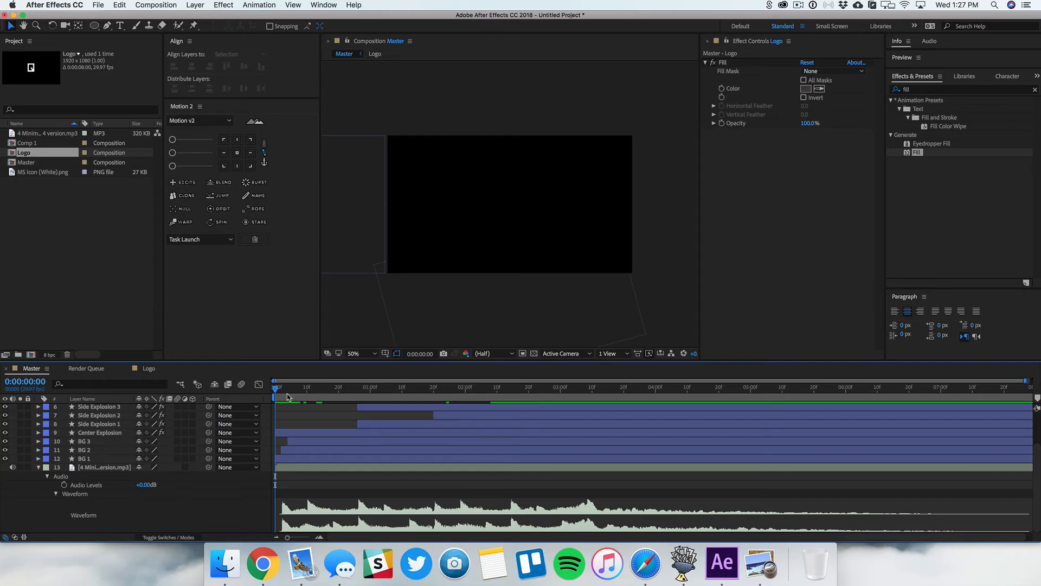
Delay the Center Circle's three expansion Scale keyframes to start at about 0:00:02:16 and preview them against the music.
key("space")
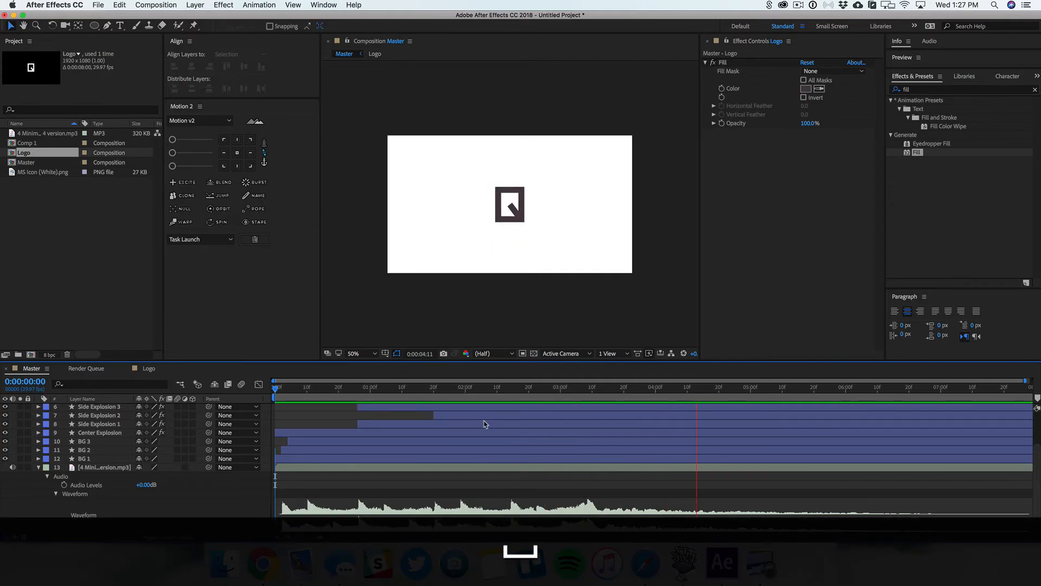
left_click_drag(548, 388, 473, 421)
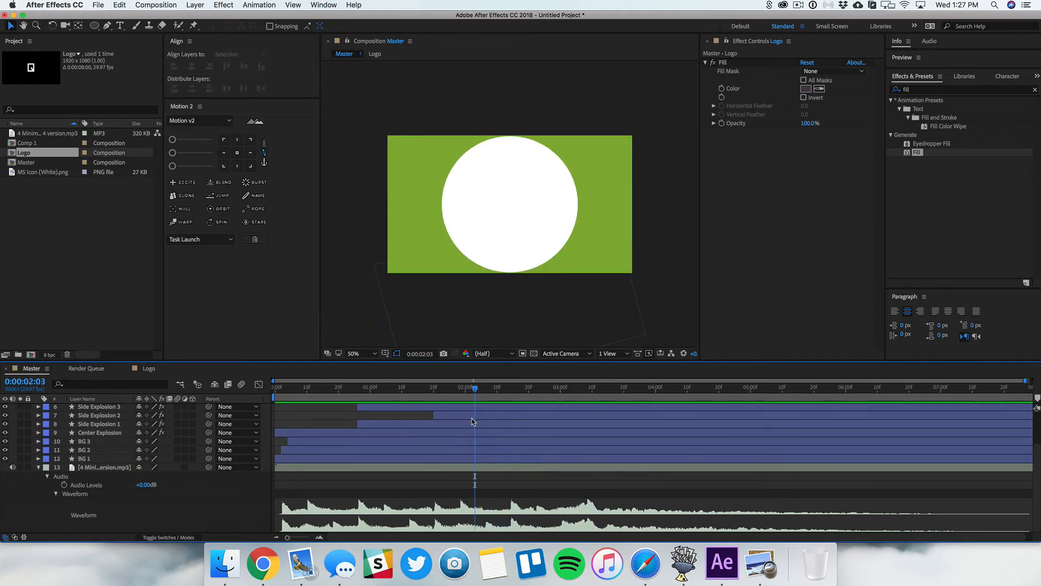
scroll(468, 437, "up", 5)
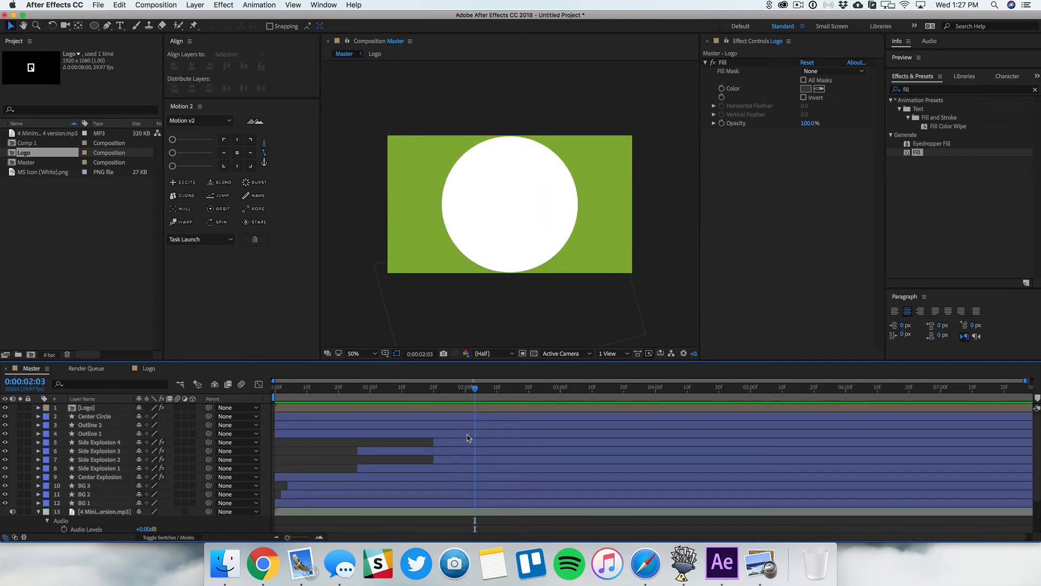
left_click(114, 417)
key("u")
mouse_move(521, 438)
left_mouse_down()
mouse_move(441, 437)
mouse_move(516, 437)
left_mouse_up()
scroll(517, 438, "down", 5)
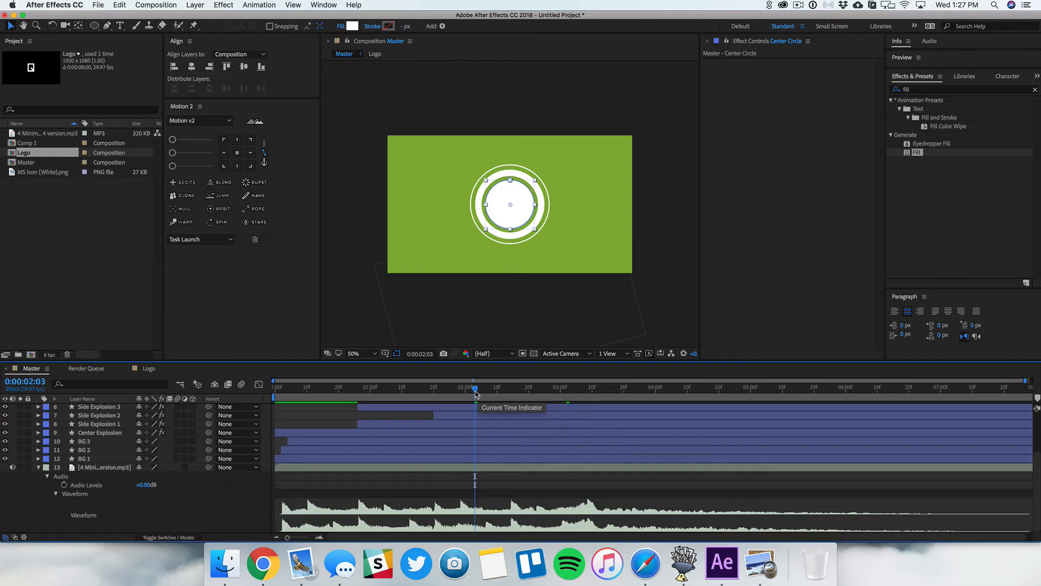
left_click_drag(476, 388, 453, 387)
key("space")
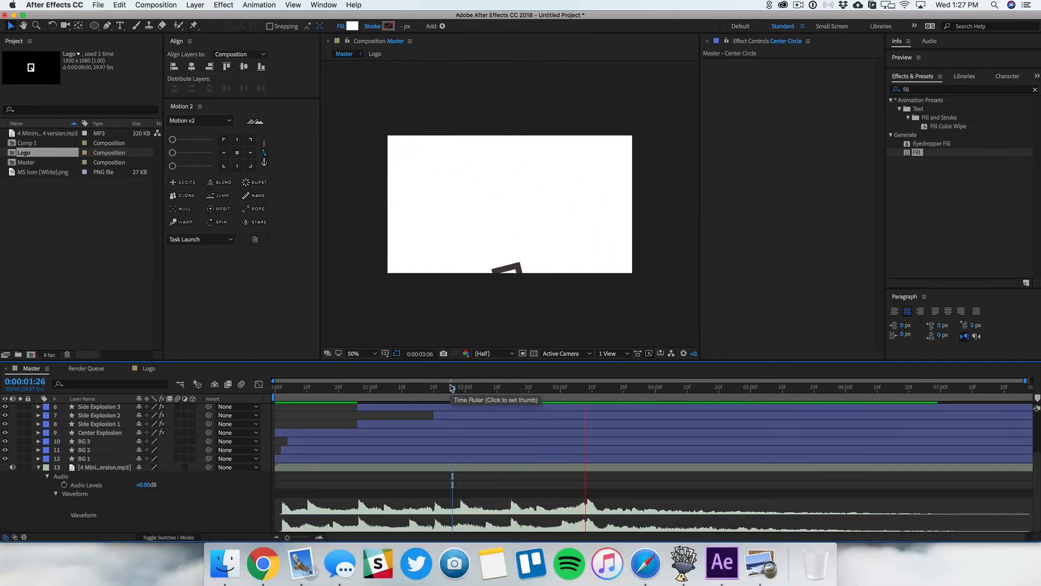
key("space")
Move the Center Circle's last Scale keyframe to about 0:00:03:06 and preview the slower expansion.
scroll(536, 432, "up", 5)
left_click_drag(566, 434, 579, 434)
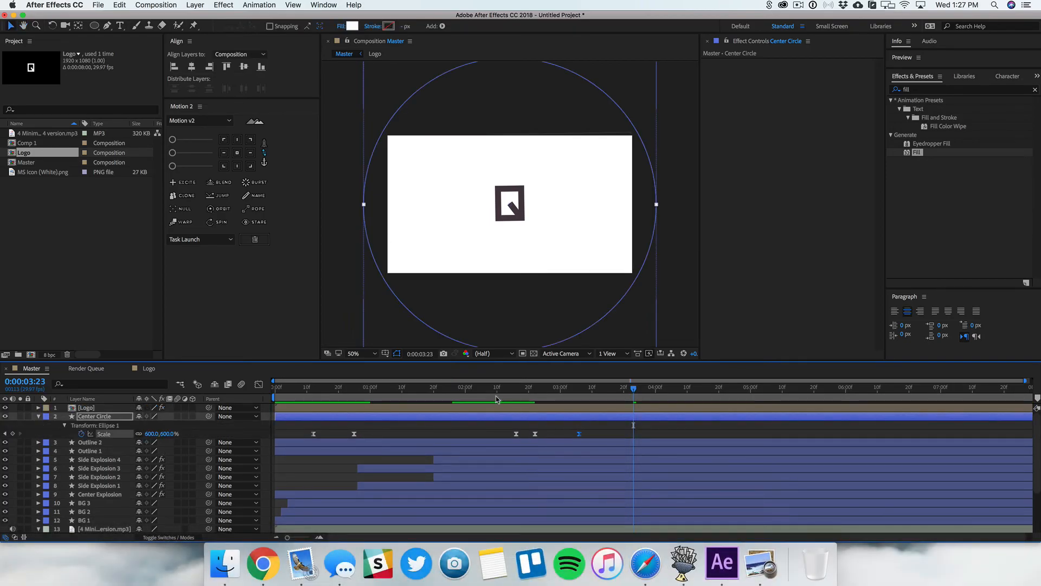
left_click(494, 391)
key("space")
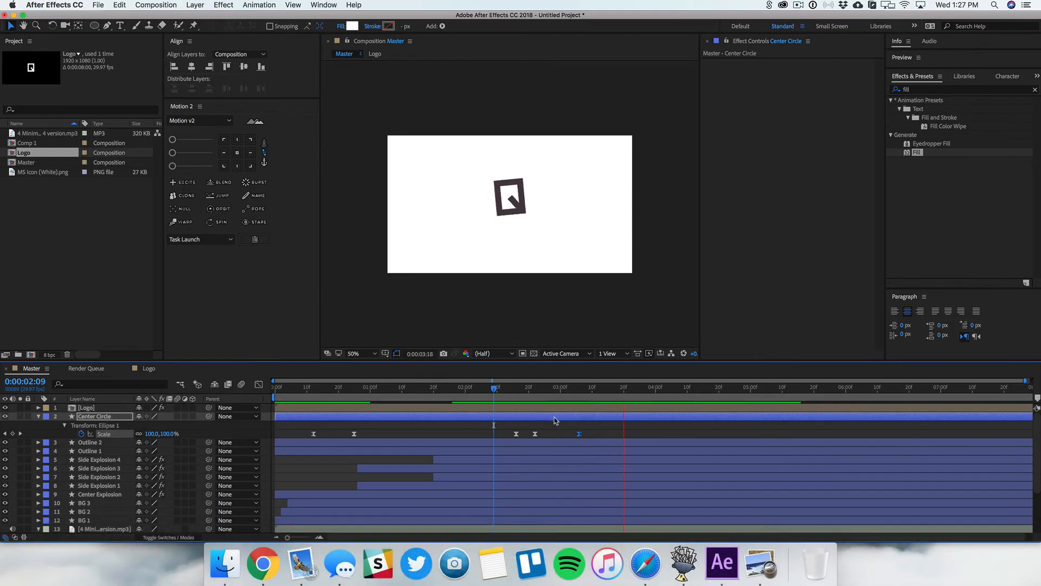
key("space")
Shift the Center Circle's three expansion Scale keyframes together to start at about 0:00:02:23, previewing the timing from around 0:00:02:09.
left_click_drag(589, 428, 541, 437)
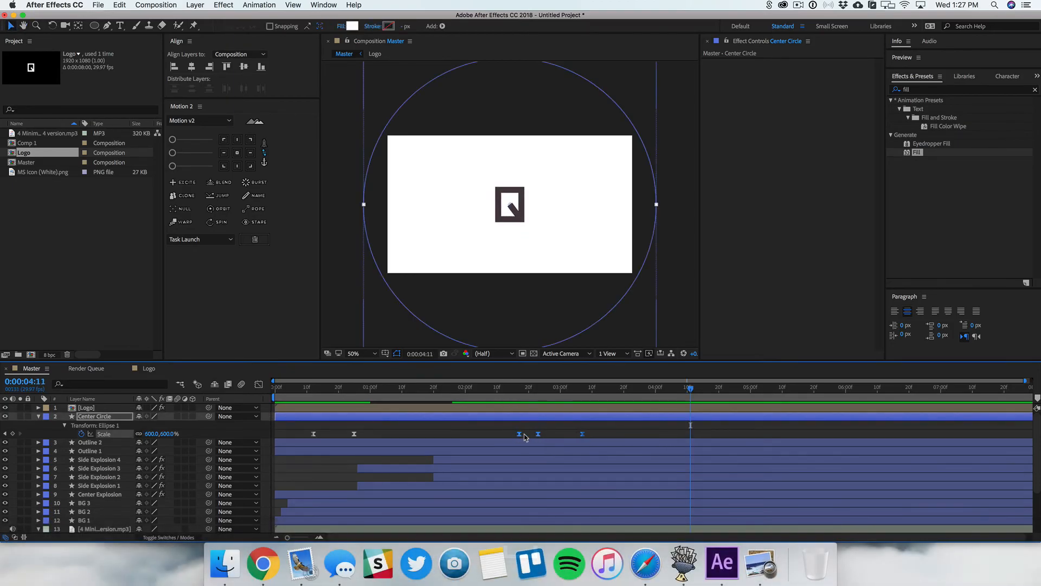
left_click(478, 388)
key("space")
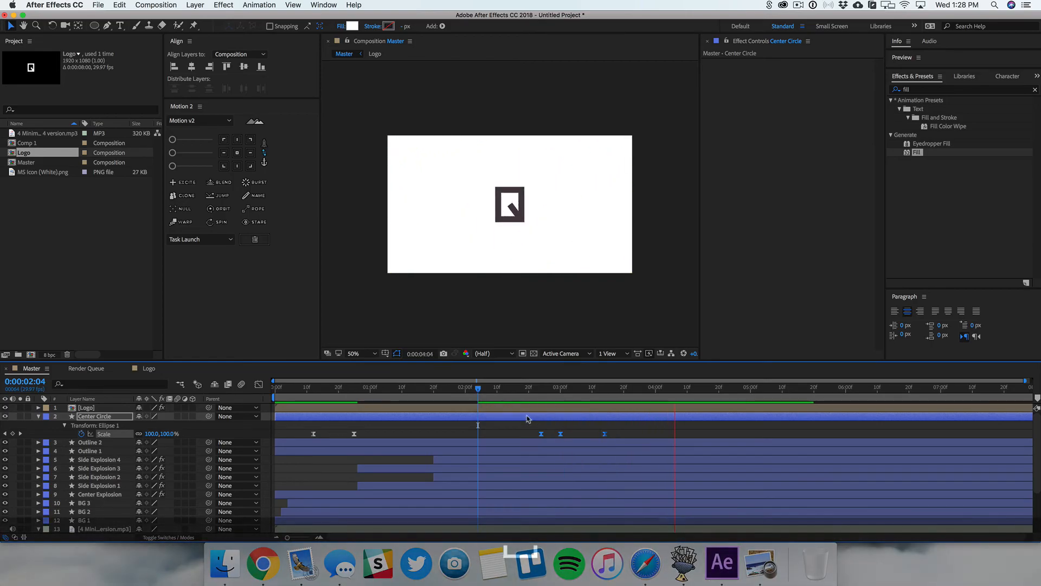
left_click_drag(542, 437, 538, 438)
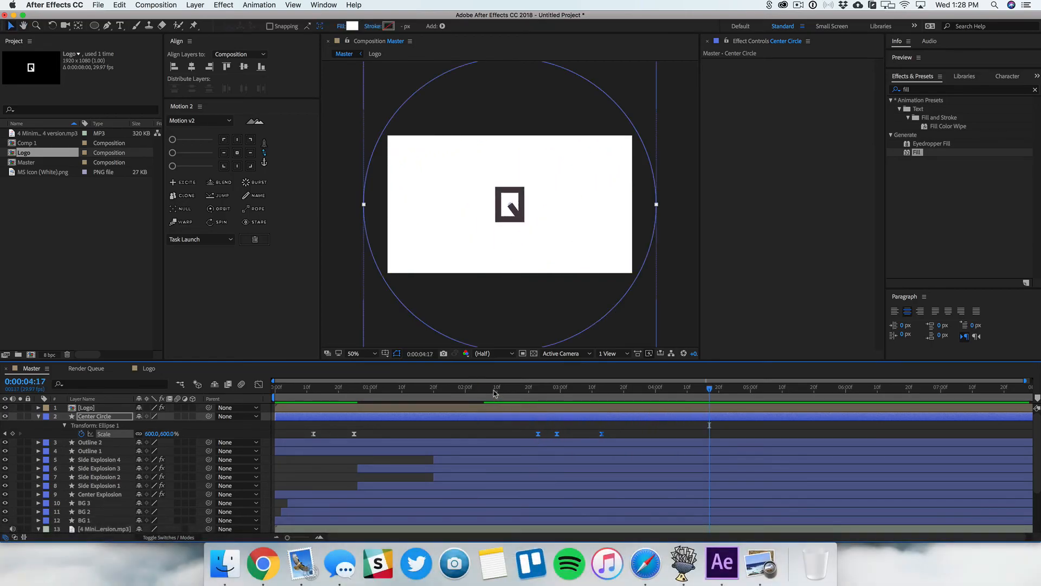
left_click(495, 388)
key("space")
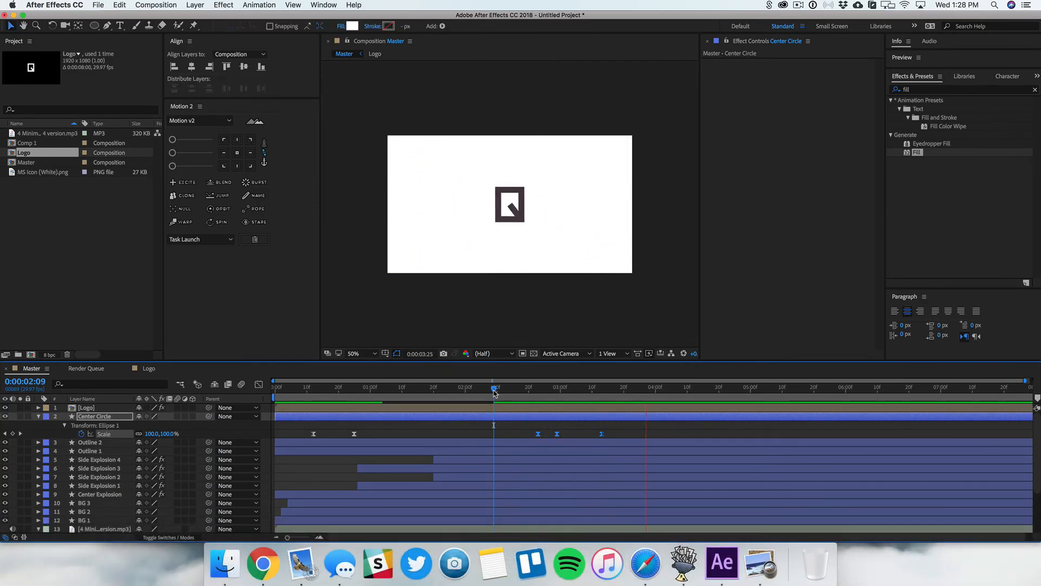
key("space")
Slide the Logo layer about four frames earlier and preview its entrance from 0:00:02:04.
left_click(580, 409)
key("u")
left_click(472, 434)
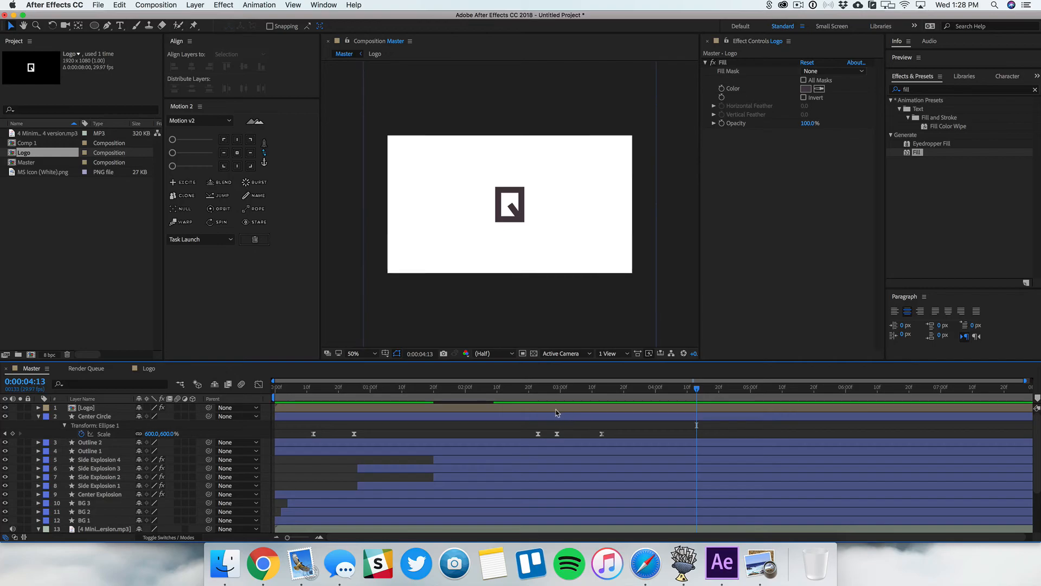
left_click(576, 409)
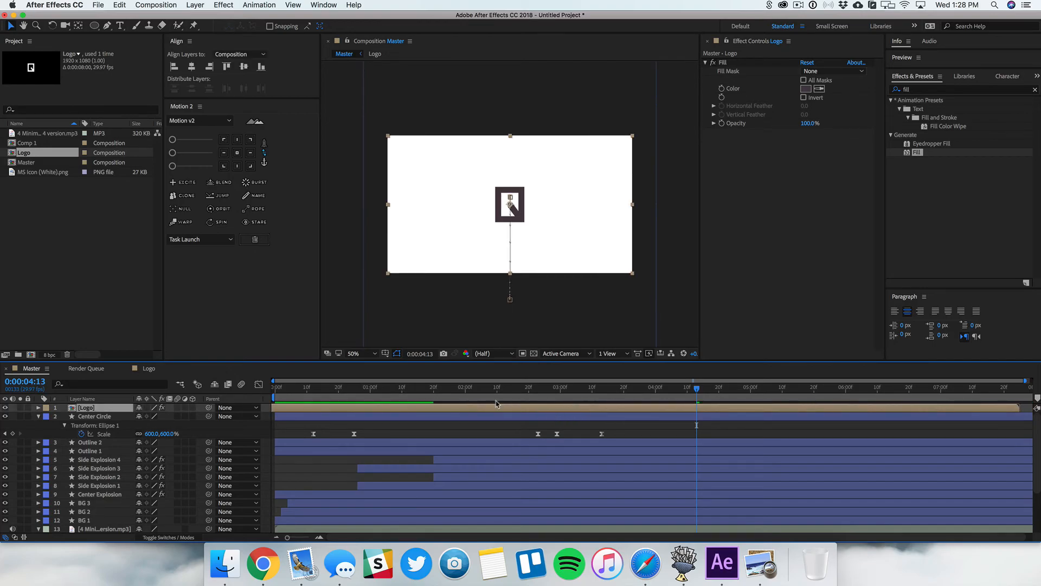
left_click(477, 393)
key("space")
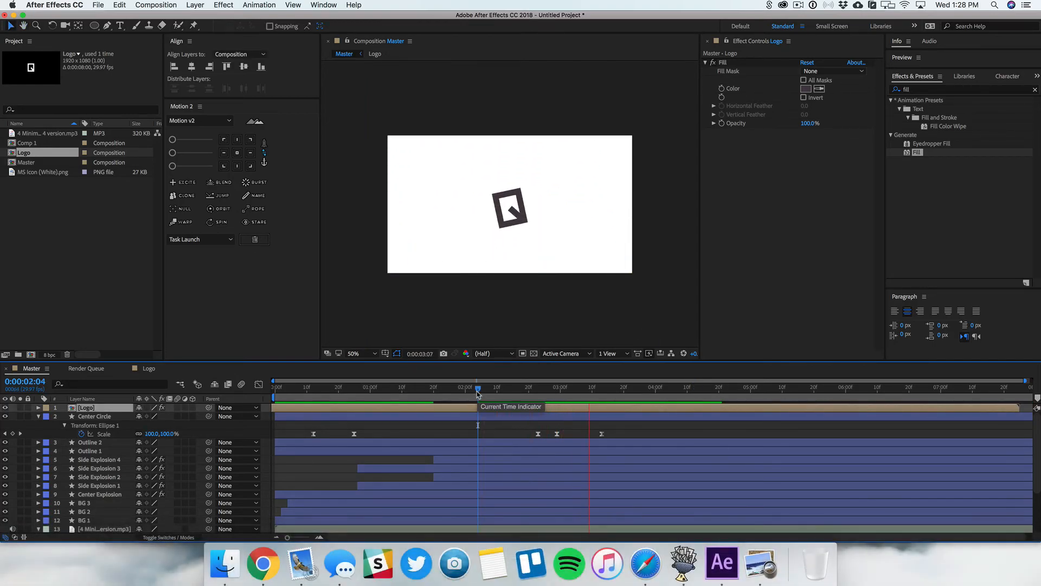
key("space")
Move the Center Circle's first two Scale keyframes to about 0:00:00:16 and 0:00:00:29.
left_click(492, 436)
left_click_drag(495, 392, 339, 392)
key("space")
left_click(307, 416)
key("u")
left_click_drag(375, 428, 325, 436)
key("F2")
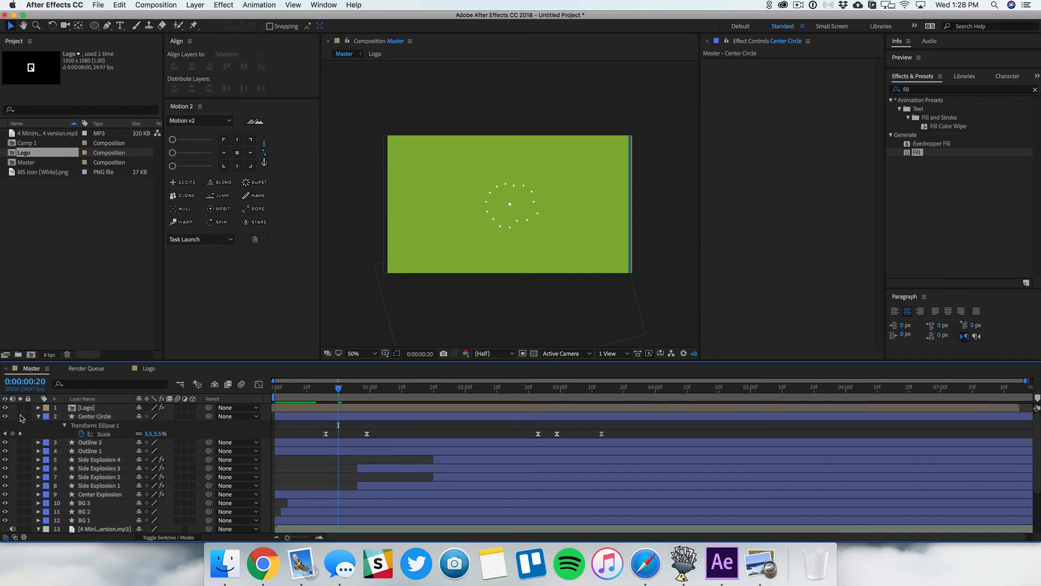
left_click(38, 416)
Shift all of the Center Explosion's keyframes so the burst starts at about 0:00:00:20, and preview from the beginning.
left_click(99, 478)
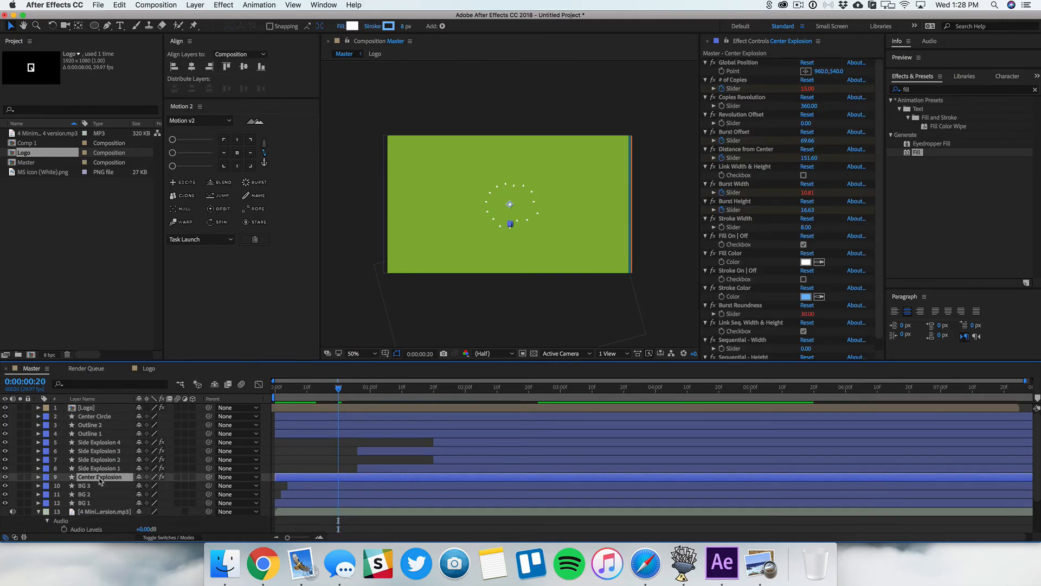
key("u")
mouse_move(369, 504)
left_mouse_down()
mouse_move(343, 446)
mouse_move(358, 454)
mouse_move(376, 503)
left_mouse_up()
left_click(318, 434)
left_click(276, 387)
key("space")
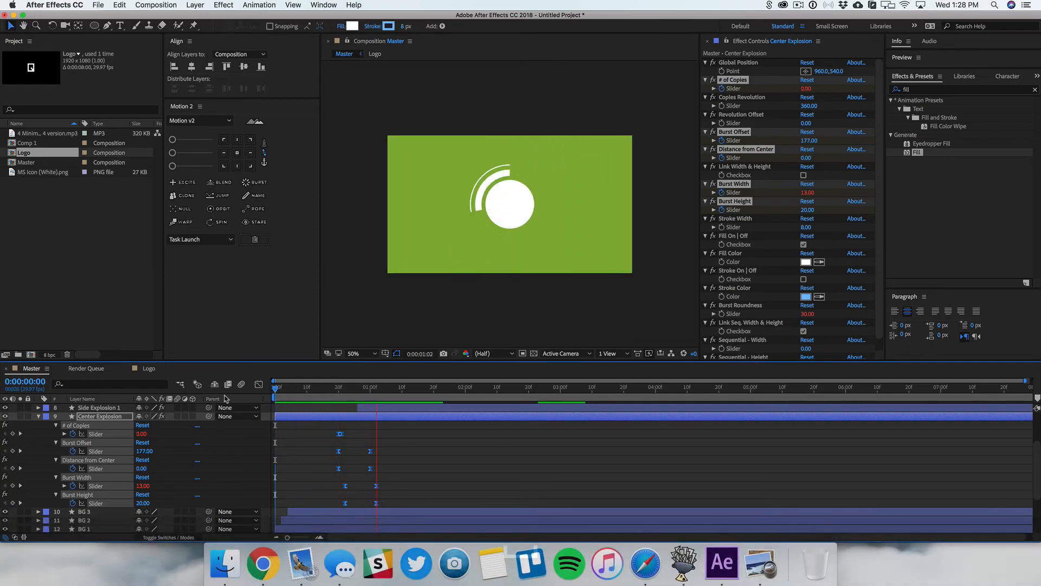
key("space")
Slide the Outline 1 and Outline 2 layers together so they start at about 0:00:00:12.
key("l")
key("l")
scroll(112, 434, "up", 2)
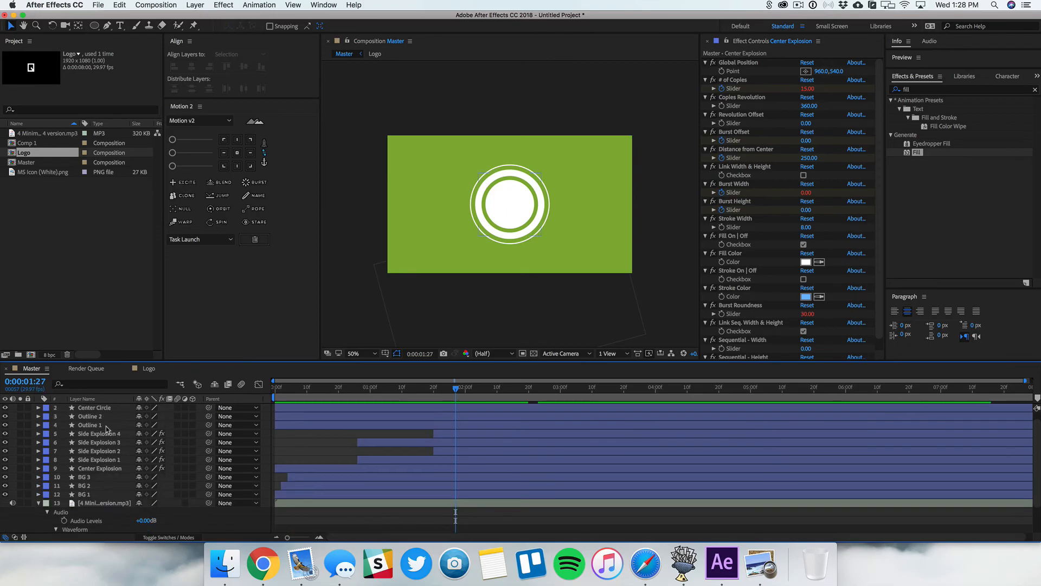
left_click(305, 425, "super")
left_click(306, 416, "super")
left_click_drag(294, 417, 332, 418)
Move the final End keyframes of Outline 1 and Outline 2 to about 0:00:03:03 and preview from the beginning.
key("u")
left_click_drag(457, 446, 519, 427)
left_click_drag(507, 388, 557, 395)
left_click_drag(522, 428, 578, 446)
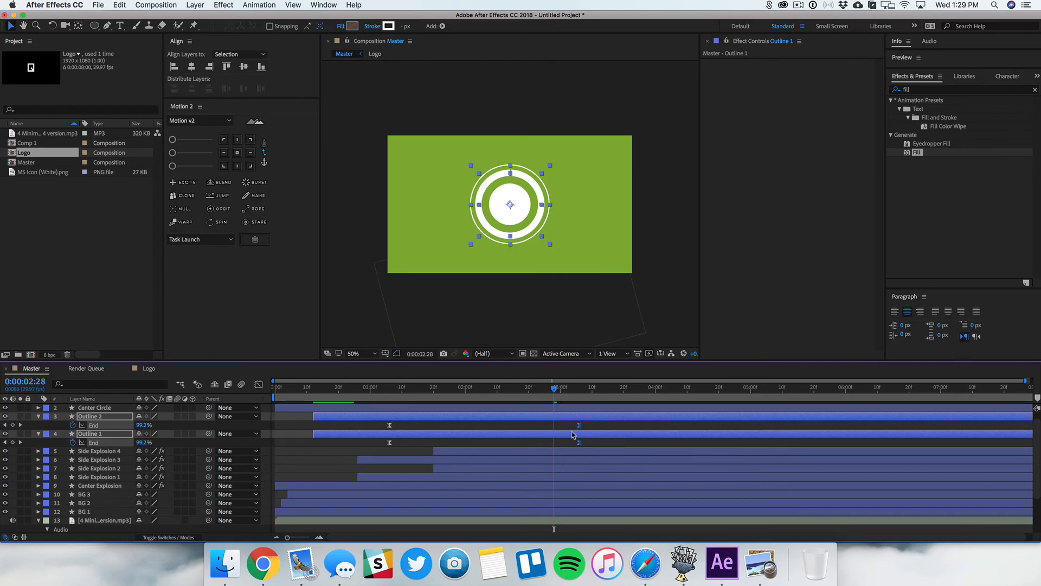
left_click_drag(562, 391, 573, 427)
key("Home")
key("space")
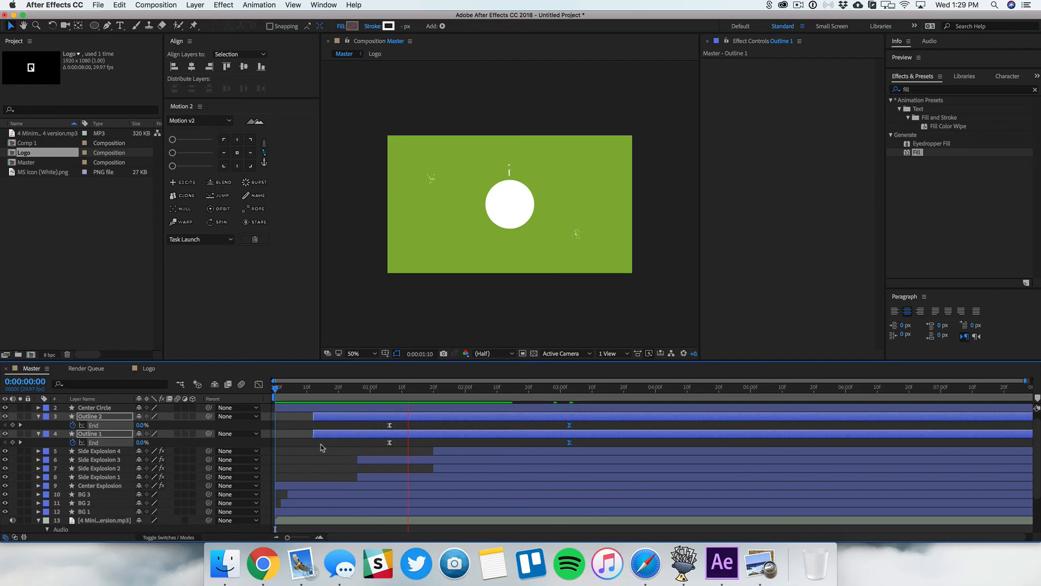
key("space")
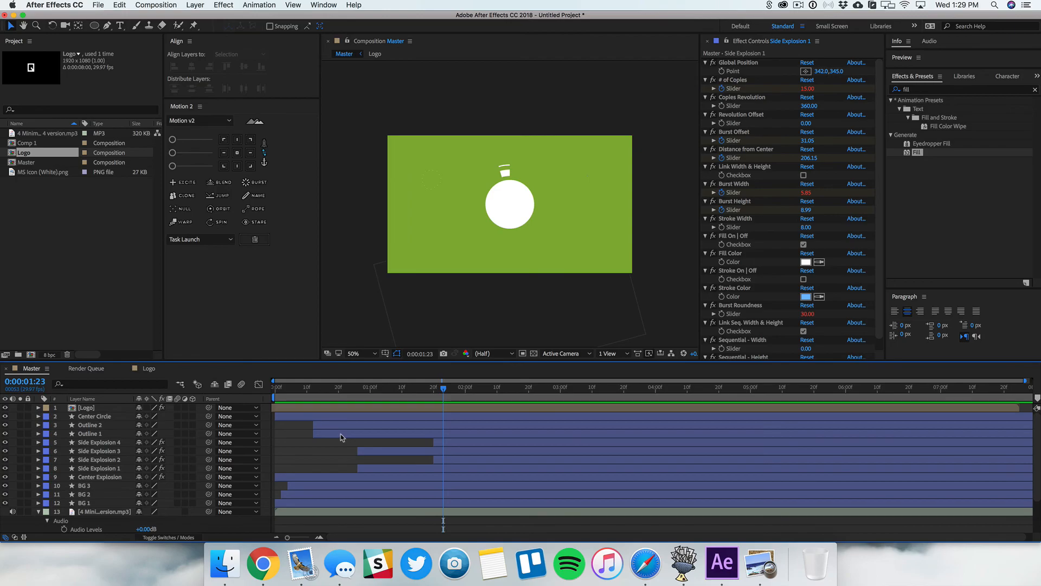
Shift all of Side Explosion 1's keyframes earlier so the burst begins near the layer's start.
left_click(365, 470)
key("u")
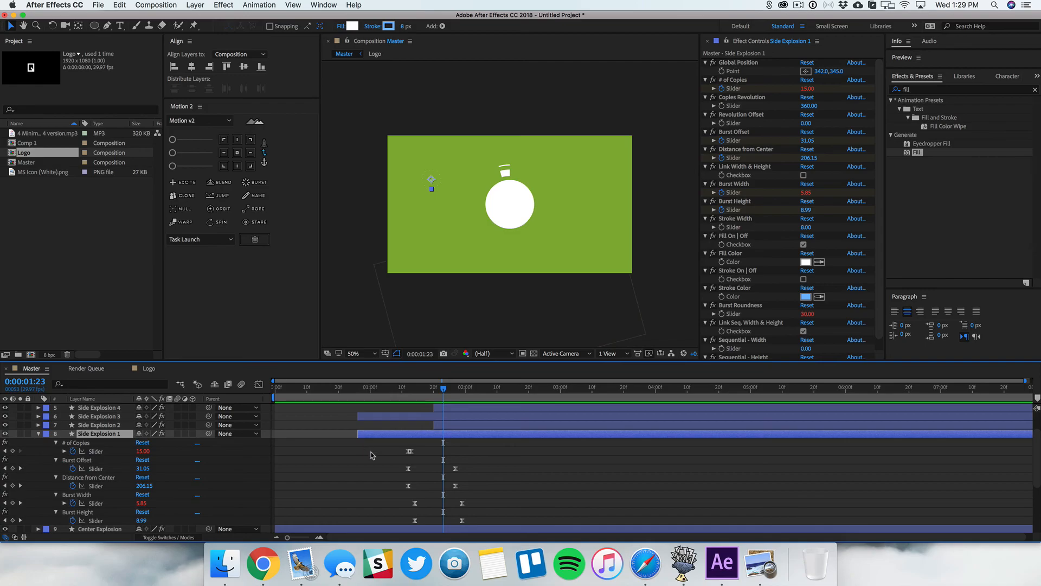
left_click_drag(386, 444, 487, 524)
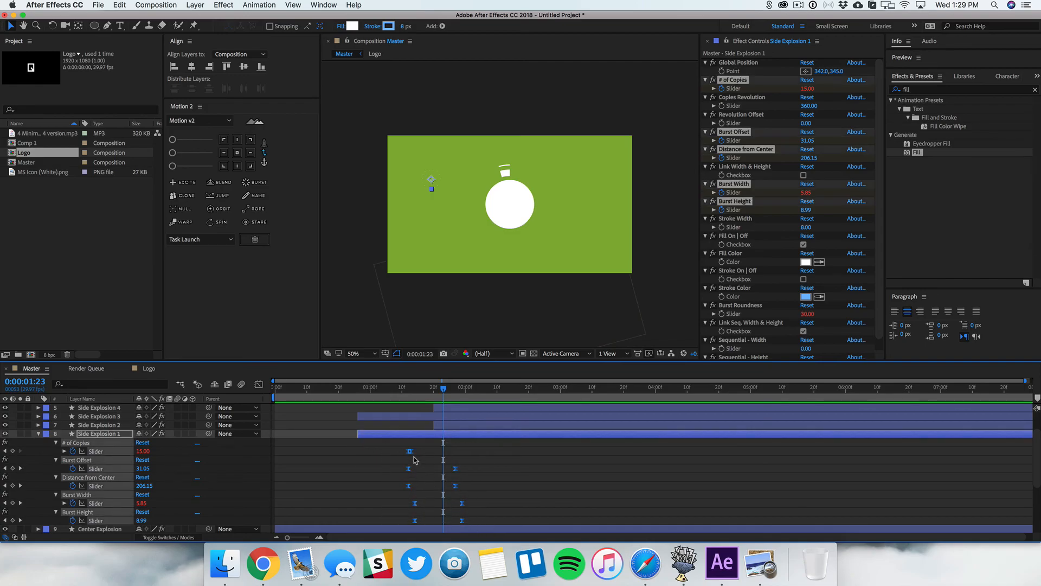
left_click_drag(408, 456, 358, 454)
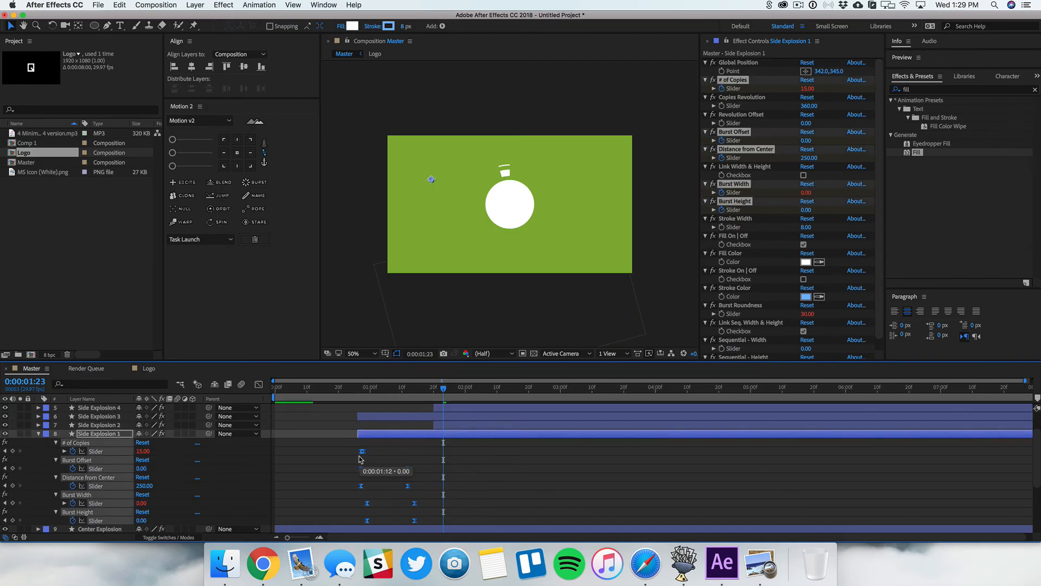
Retime the keyframes of Side Explosion 2 and Side Explosion 3 to begin near the start of their layers.
left_click(461, 428)
key("u")
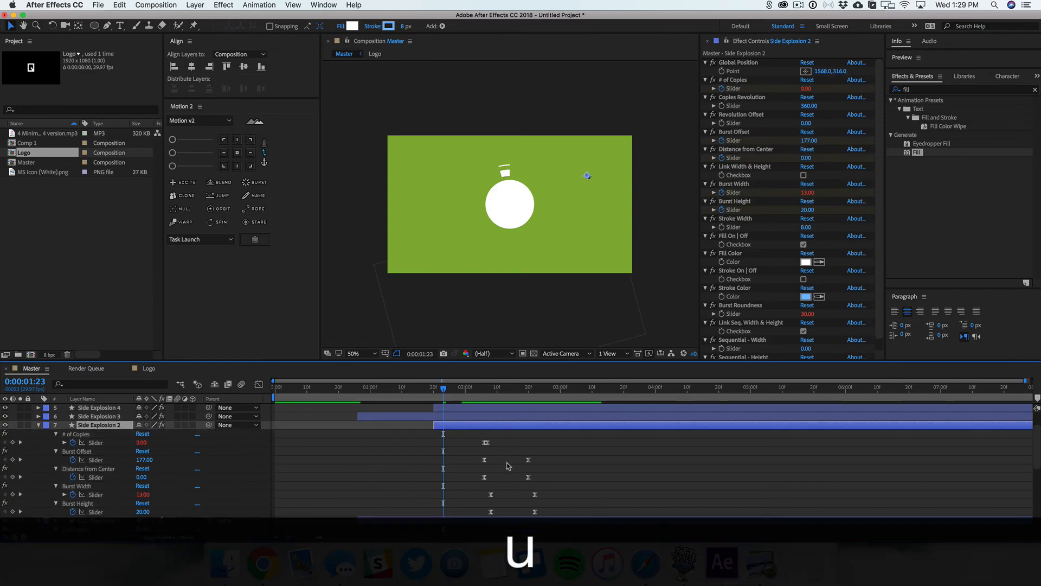
left_click_drag(548, 512, 358, 435)
left_click(391, 416)
key("u")
Shift Side Explosion 4's keyframes earlier to the layer's start, collapse all layers and preview the whole animation.
left_click(461, 425)
key("u")
left_click_drag(485, 443, 435, 444)
key("super+a")
key("space")
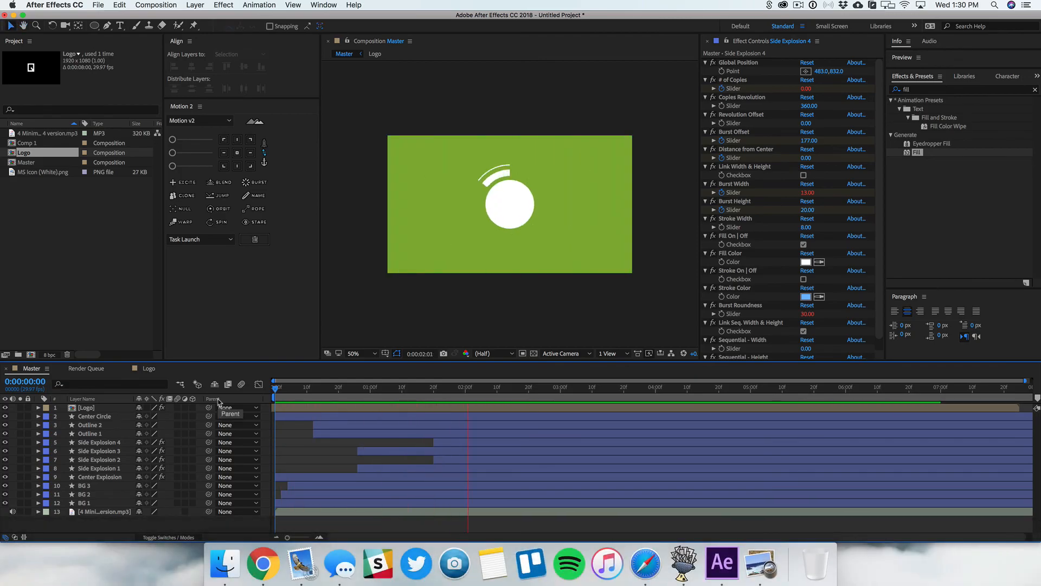
Stop the preview and add the Master composition to the Render Queue.
key("space")
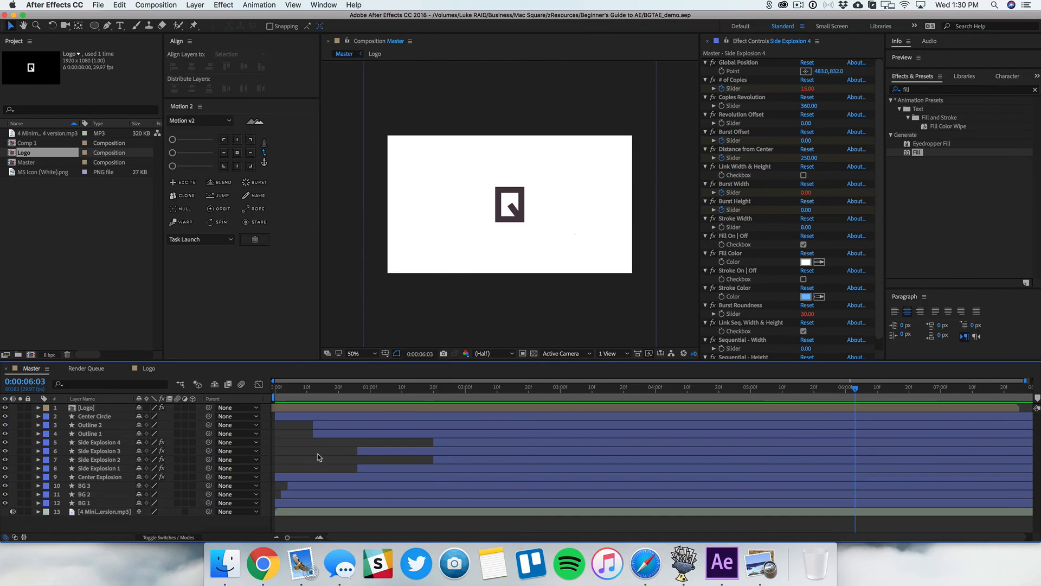
left_click(99, 4)
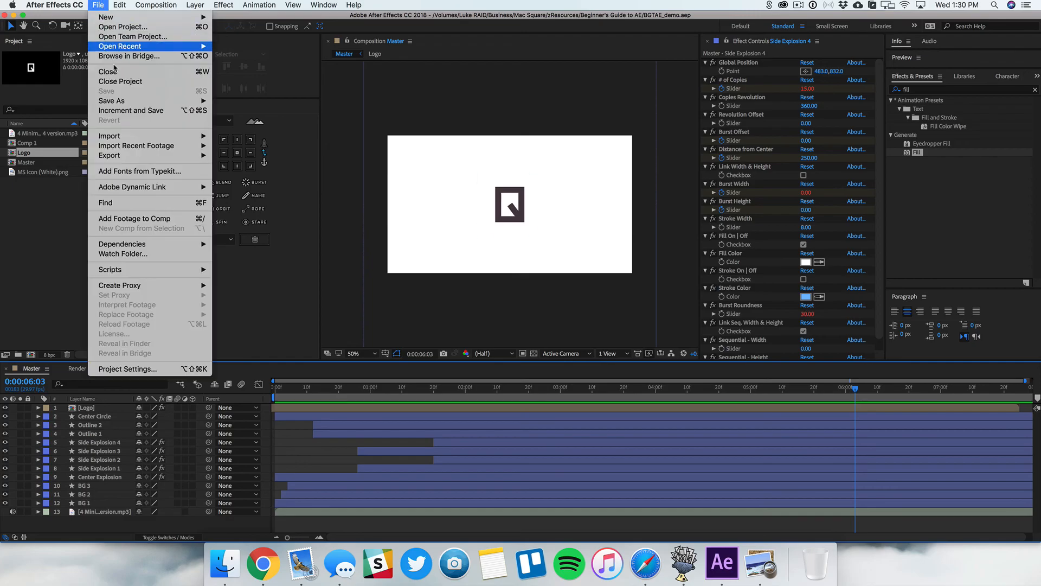
mouse_move(157, 155)
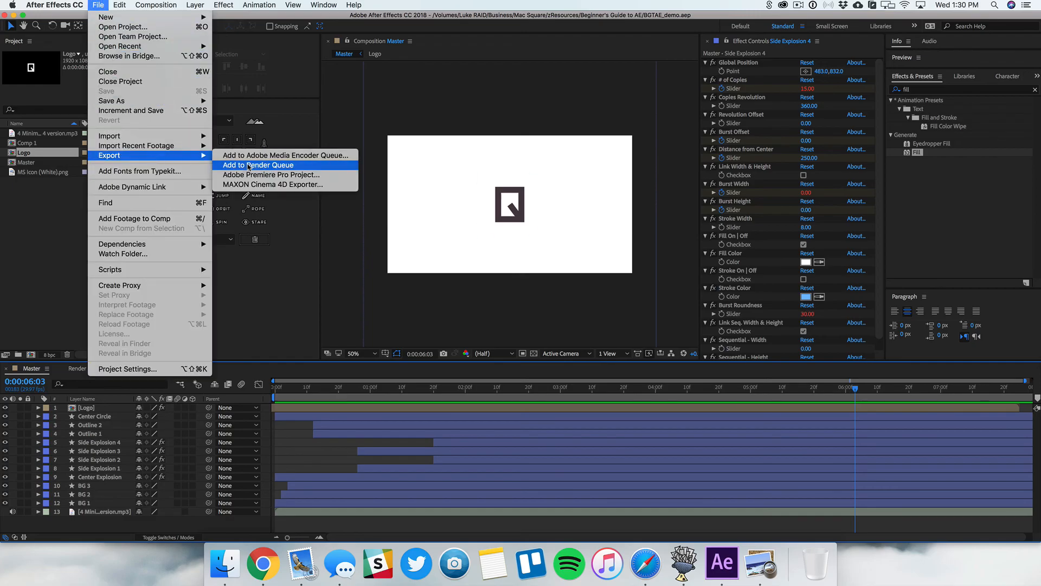
left_click(248, 165)
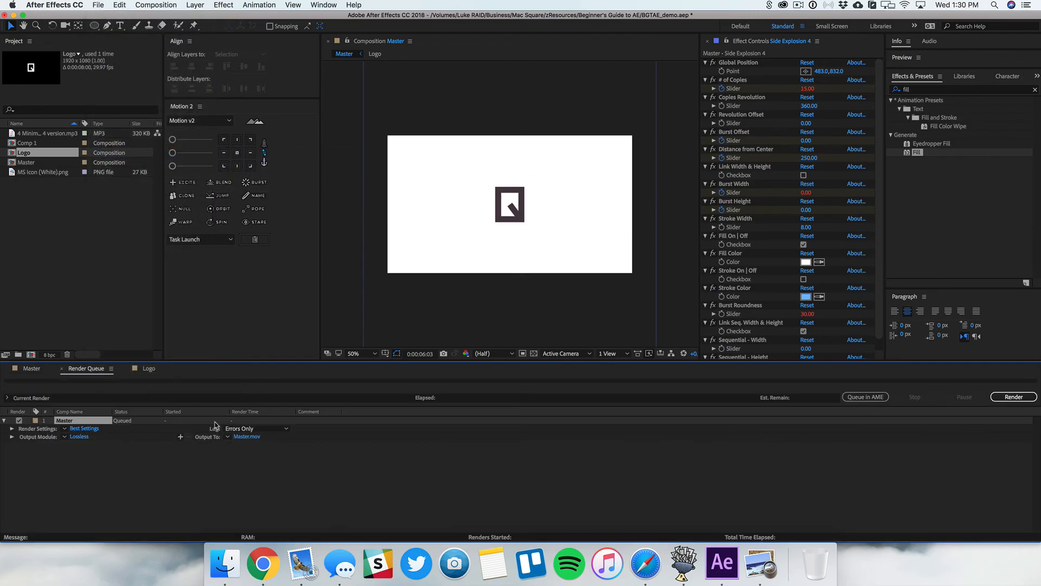
Configure Master's output module as QuickTime with the Animation video codec.
left_click(81, 437)
left_click_drag(657, 183, 559, 119)
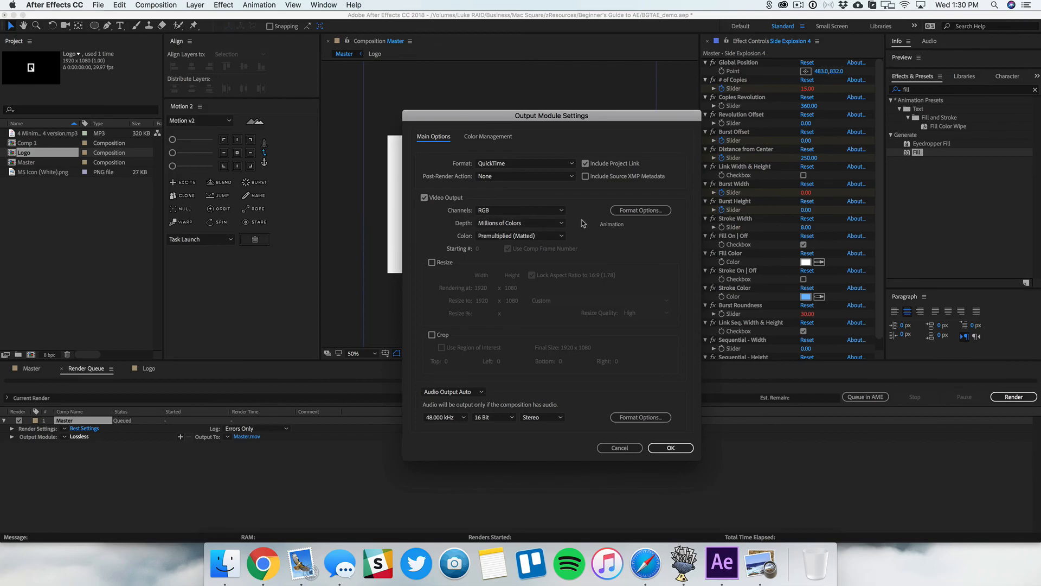
left_click(629, 212)
left_click(565, 129)
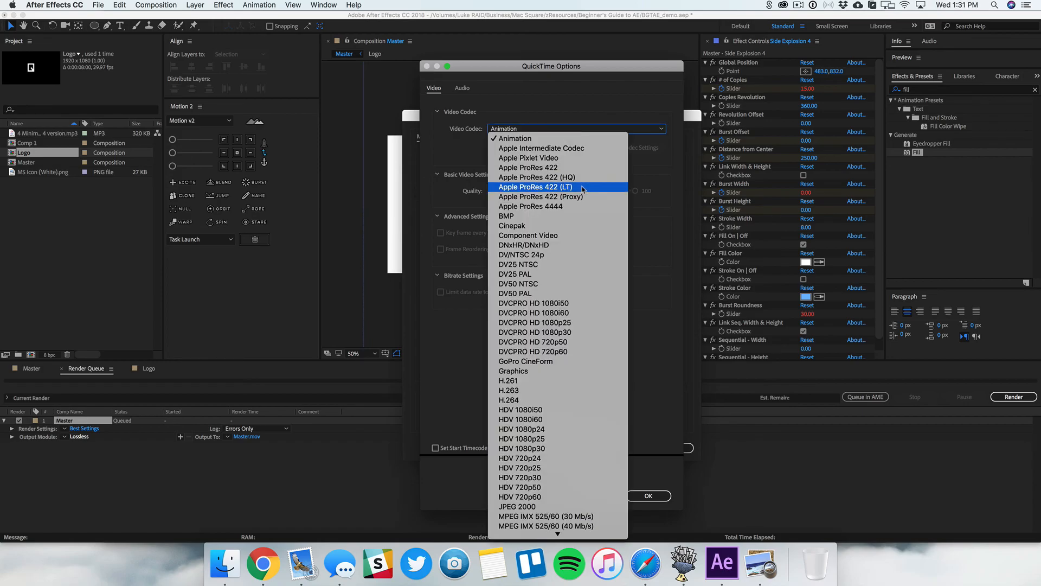
left_click(586, 138)
left_click(652, 496)
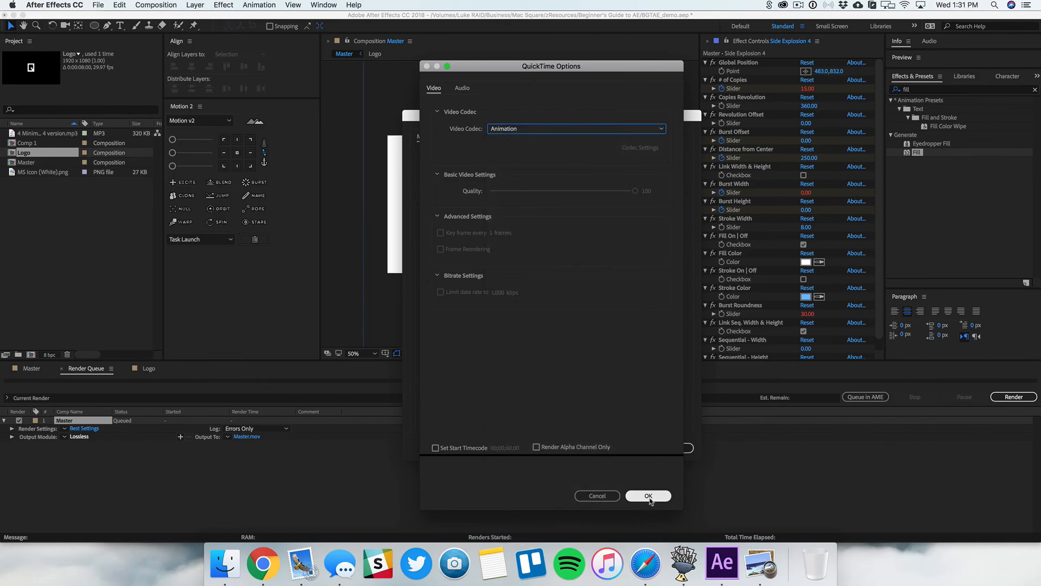
left_click(671, 448)
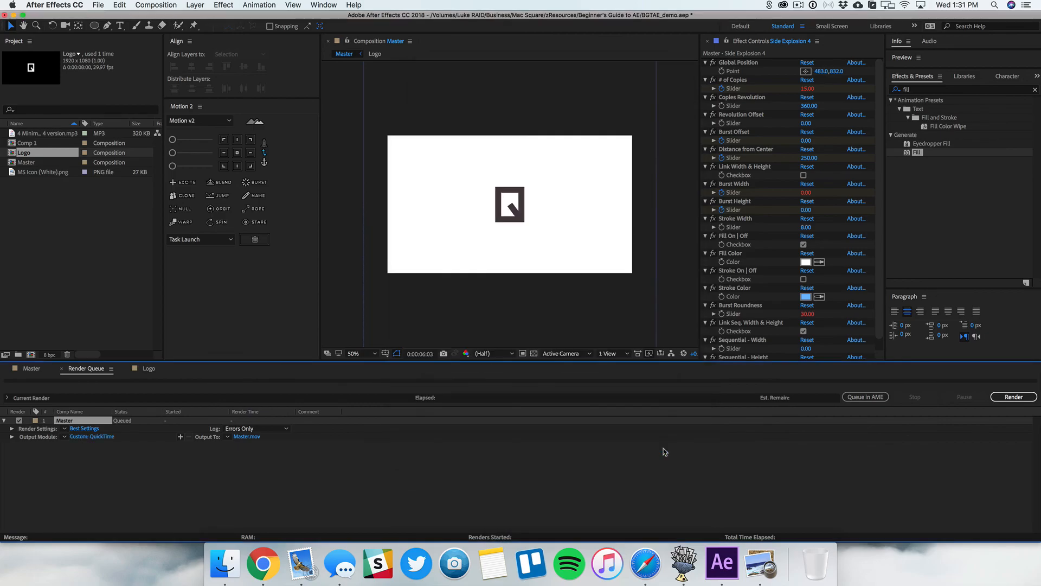
Name the output movie BGTAE_demo in the Beginner's Guide to AE folder and start the render.
left_click(246, 437)
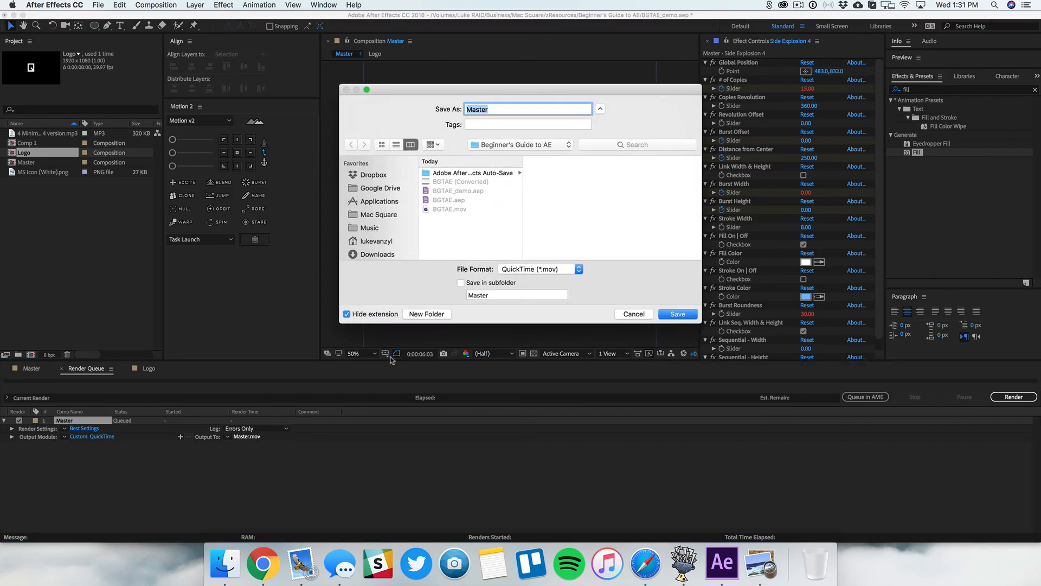
type("BGTAE_demo")
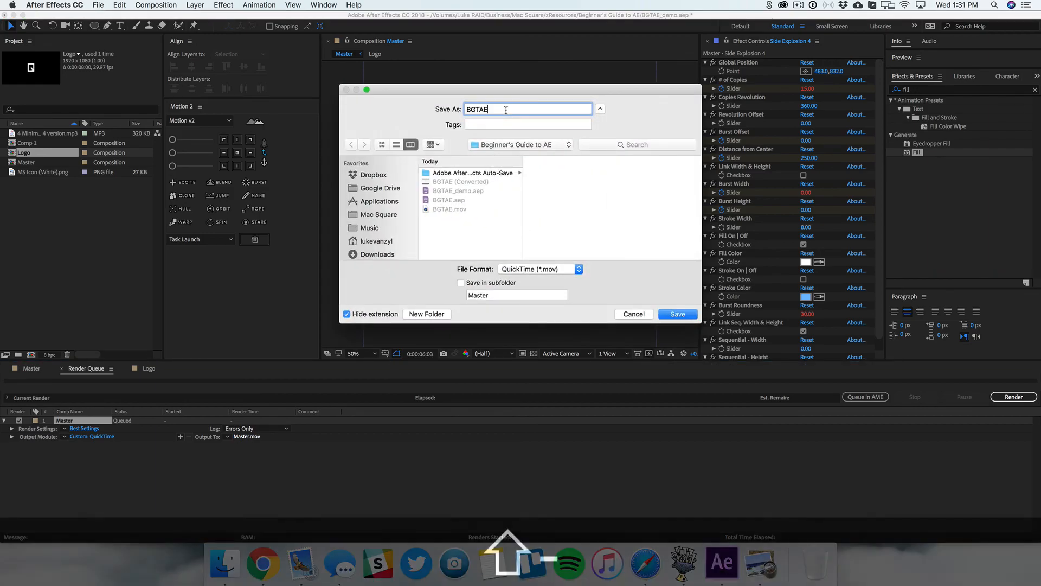
key("Return")
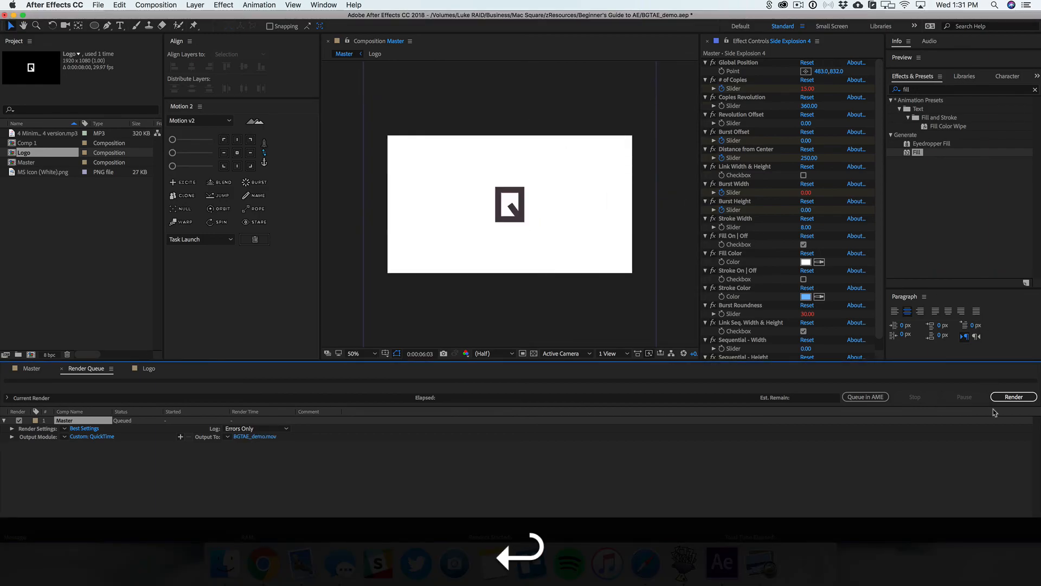
left_click(1010, 397)
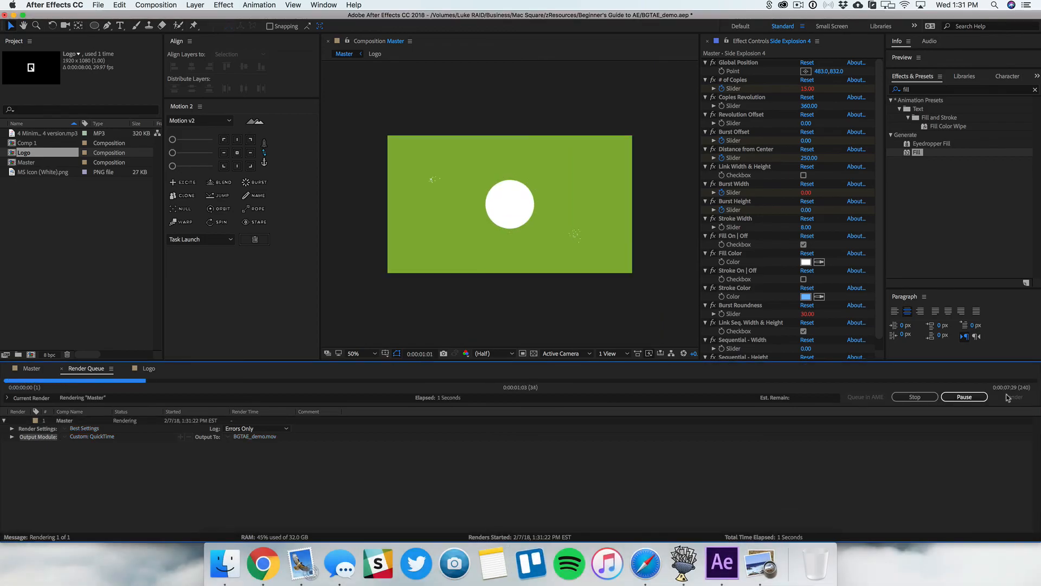